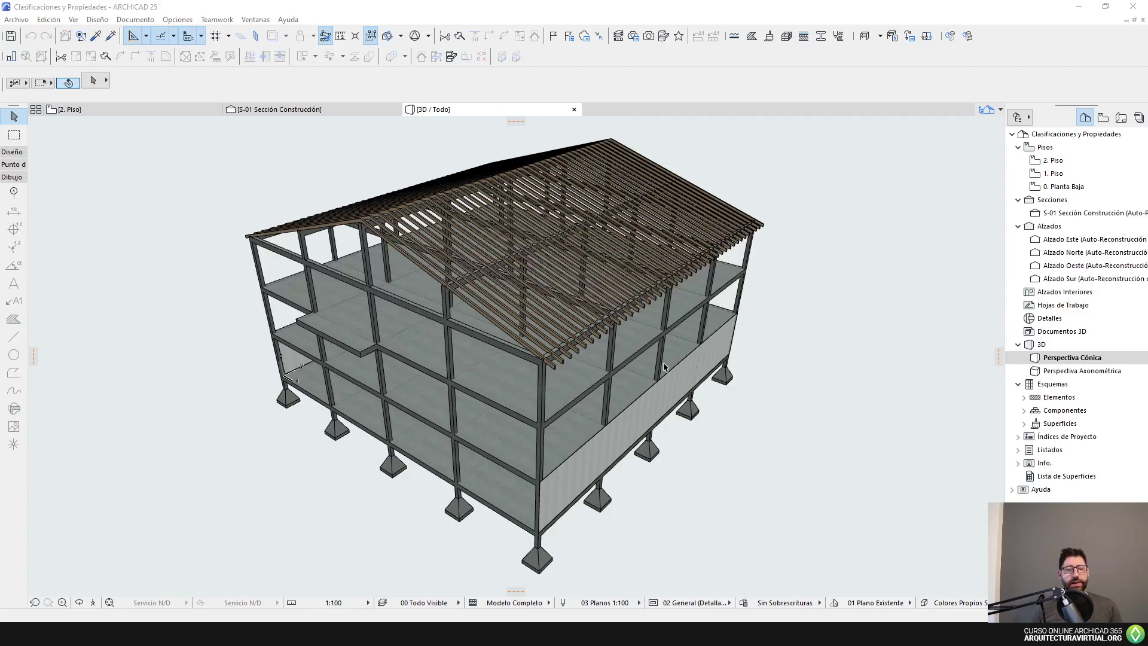
Delete the classification systems Sistema de Arquitectura Virtual - 01 and Sistema de Animales - 01 in the Classification Manager.
{"action": "left_click", "coordinate": [251, 10]}
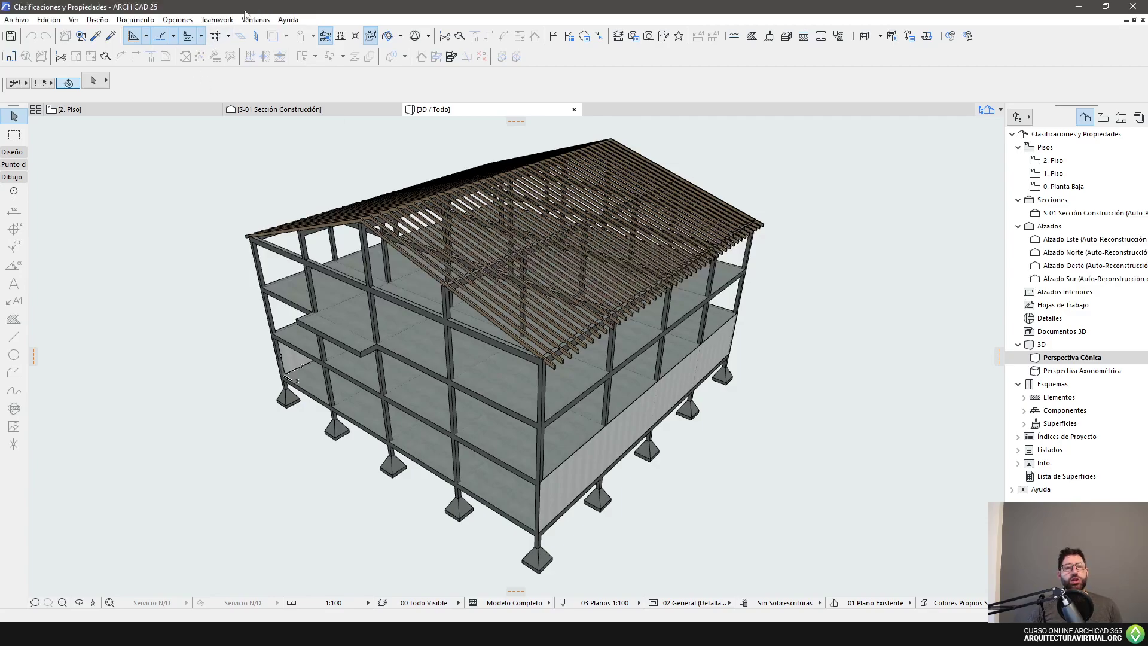
{"action": "left_click", "coordinate": [177, 20]}
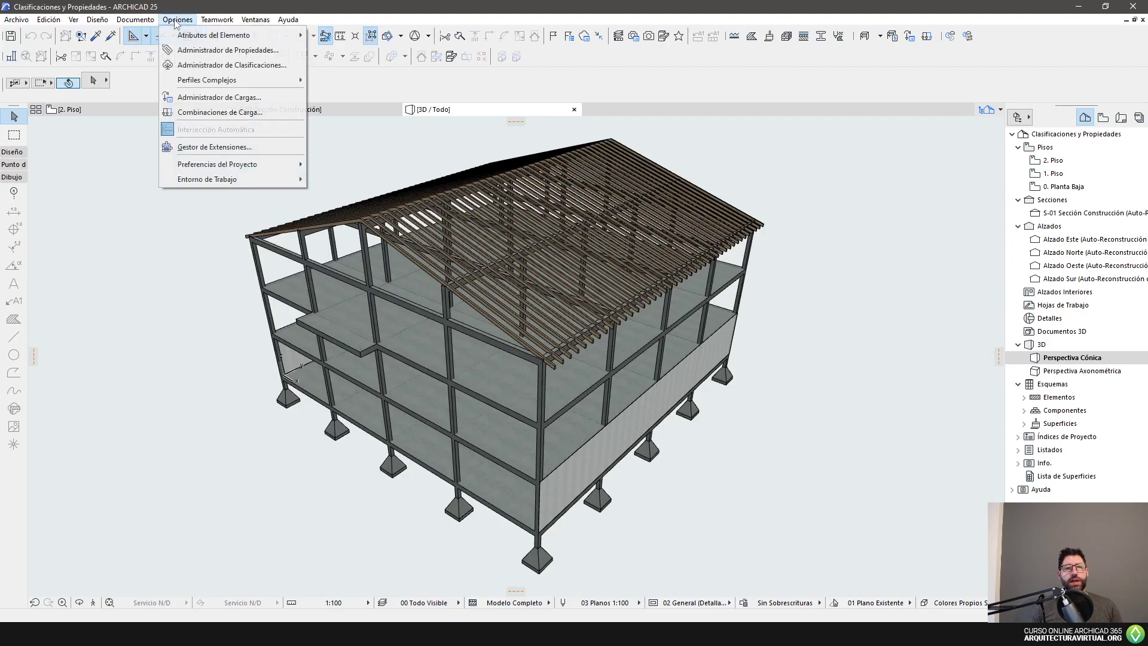
{"action": "left_click", "coordinate": [214, 66]}
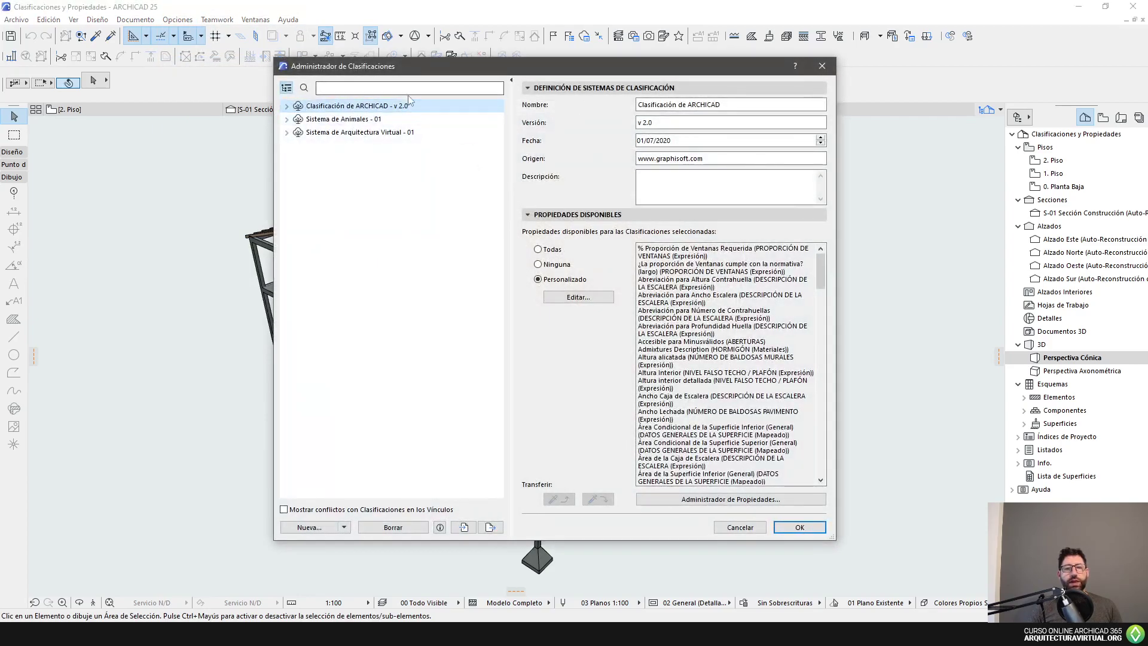
{"action": "left_click", "coordinate": [388, 132]}
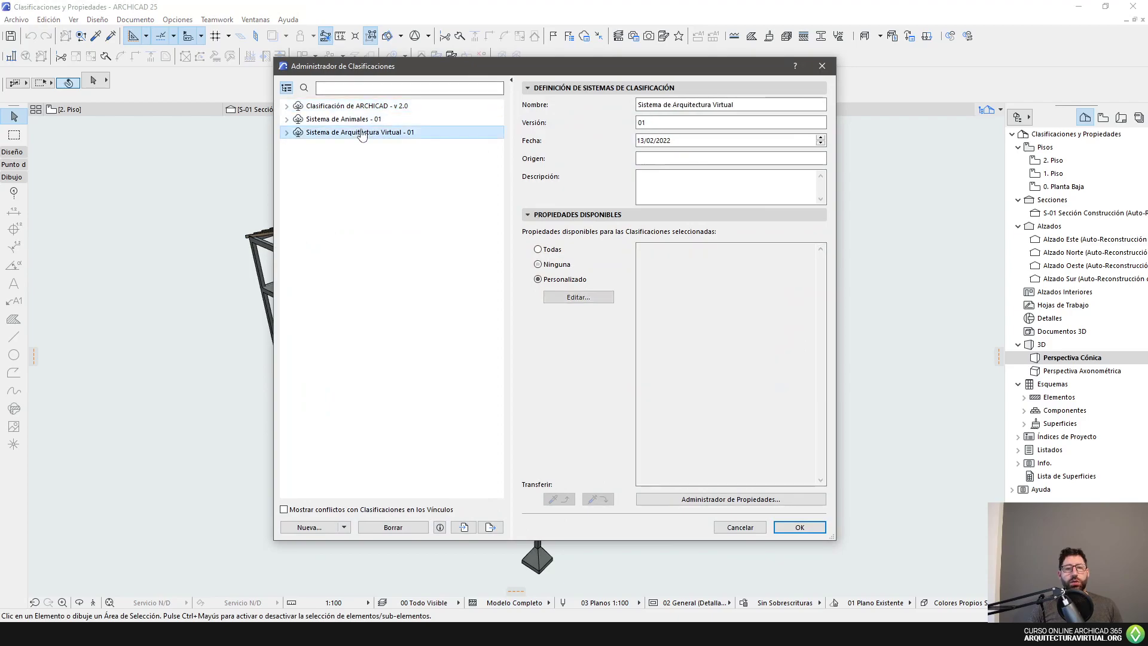
{"action": "left_click", "coordinate": [416, 527]}
{"action": "left_click", "coordinate": [649, 283]}
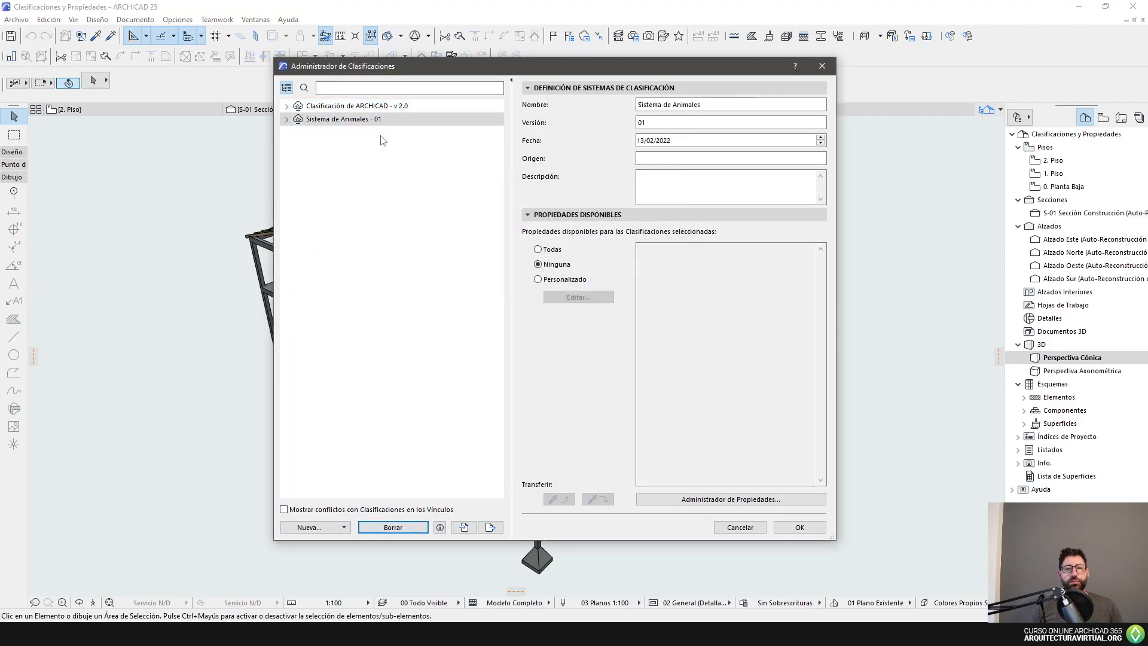
{"action": "left_click", "coordinate": [393, 528]}
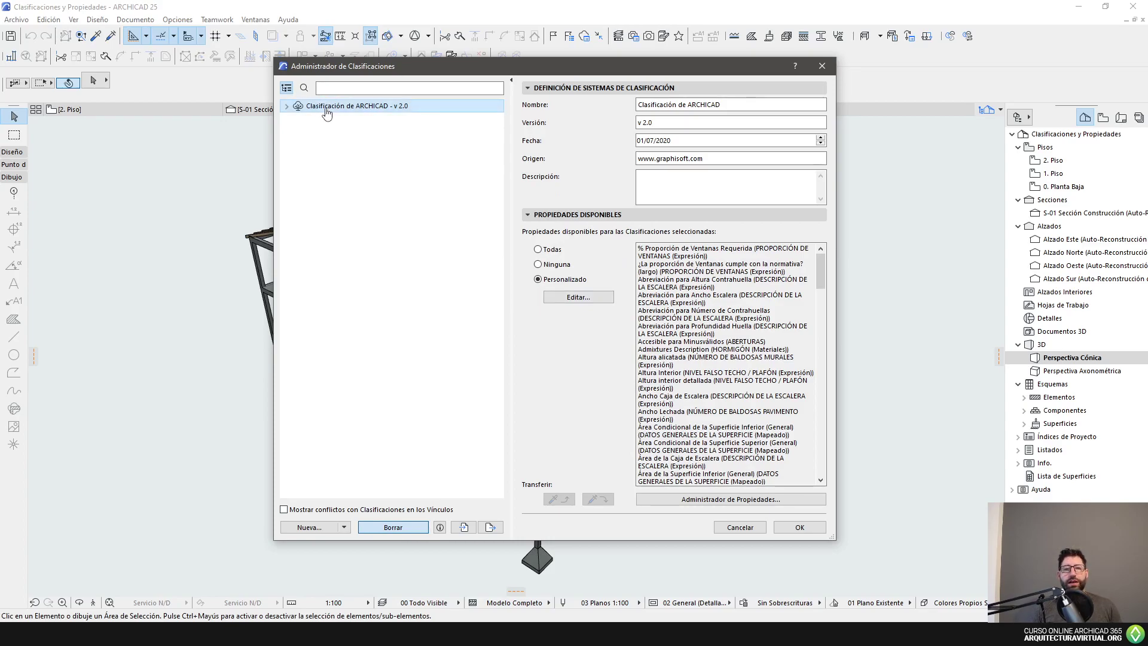
Examine the branch hierarchy of Clasificación de ARCHICAD - v 2.0, including Solar and its Elemento Geográfico branch.
{"action": "left_click_drag", "start_coordinate": [505, 68], "coordinate": [451, 518]}
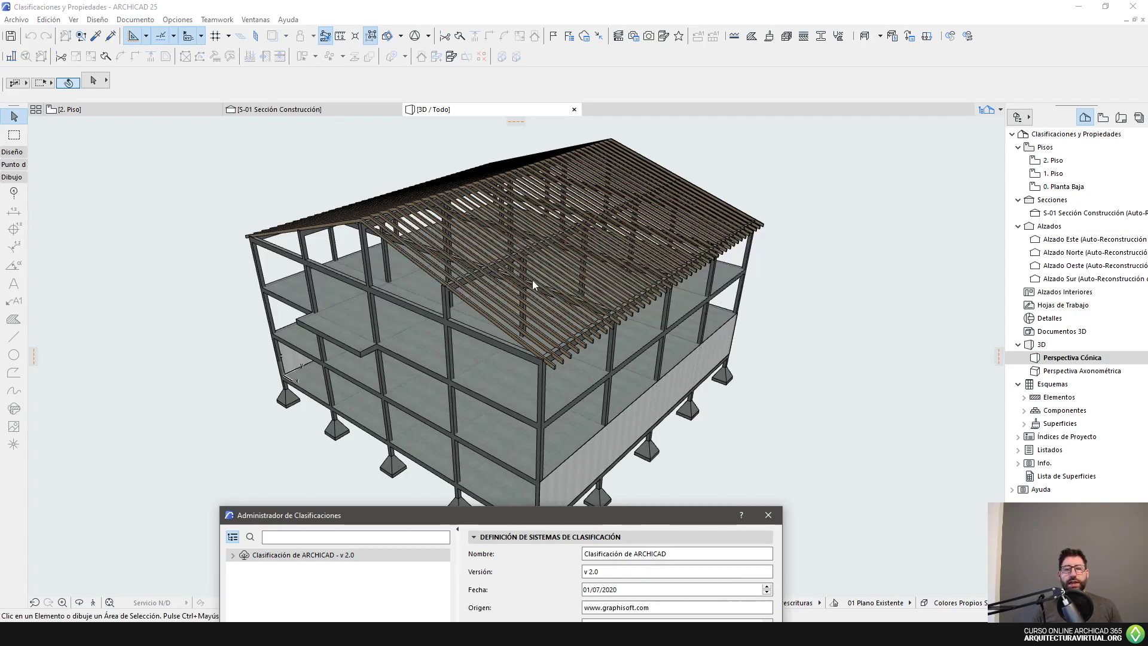
{"action": "left_click_drag", "start_coordinate": [529, 518], "coordinate": [471, 87]}
{"action": "double_click", "coordinate": [311, 124]}
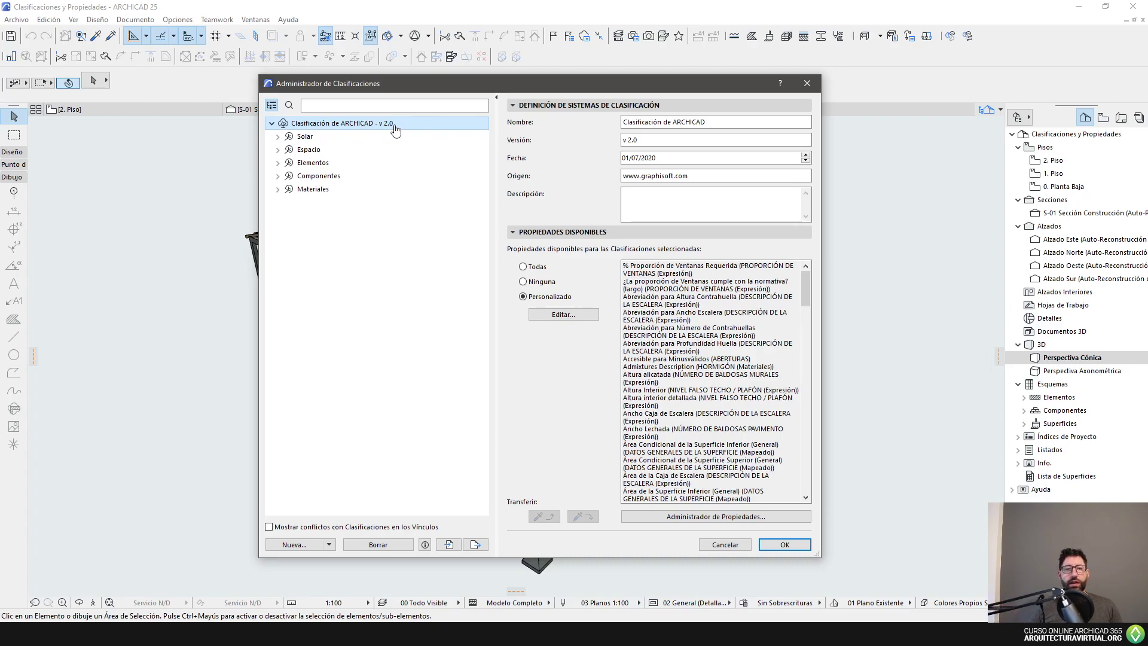
{"action": "left_click", "coordinate": [277, 136]}
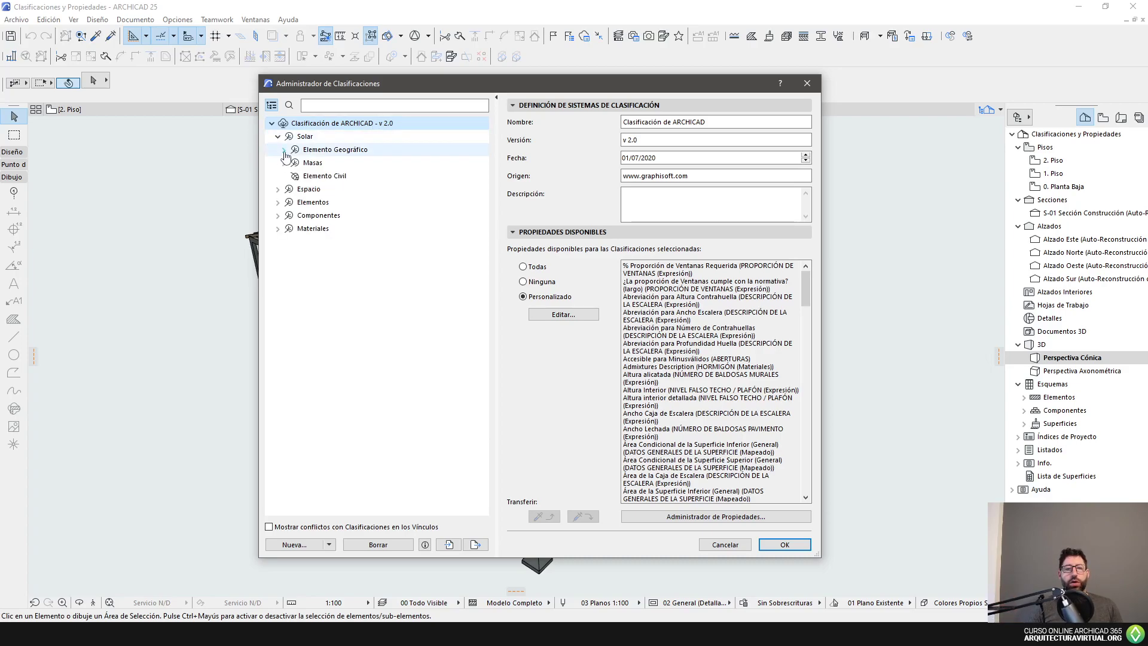
{"action": "left_click", "coordinate": [284, 149]}
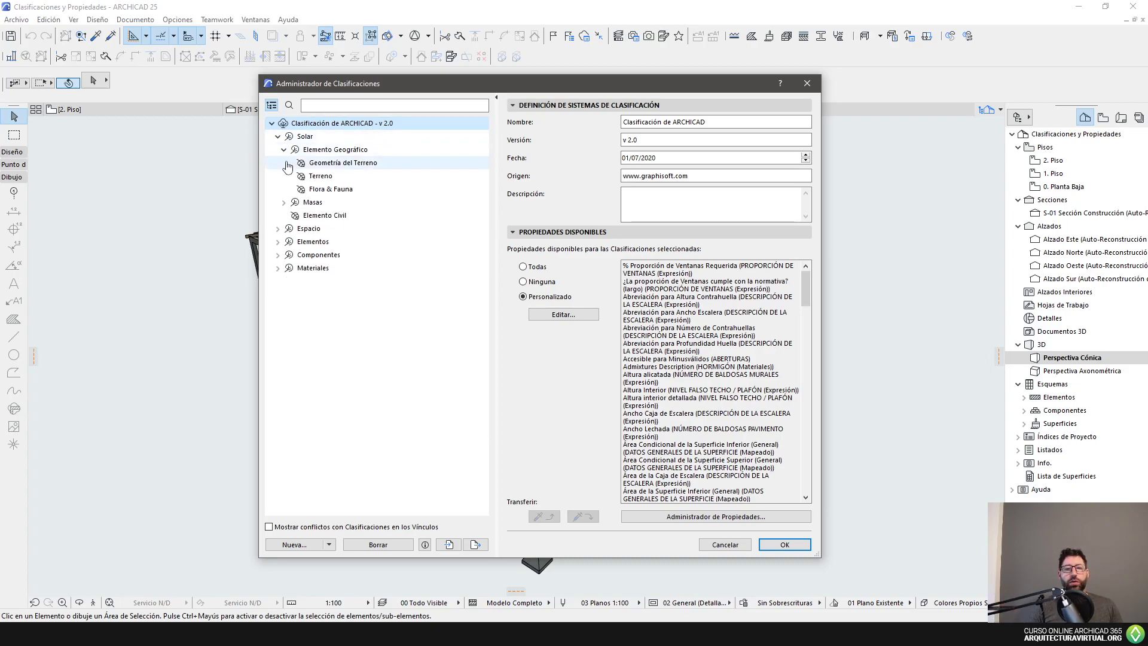
{"action": "left_click", "coordinate": [272, 124]}
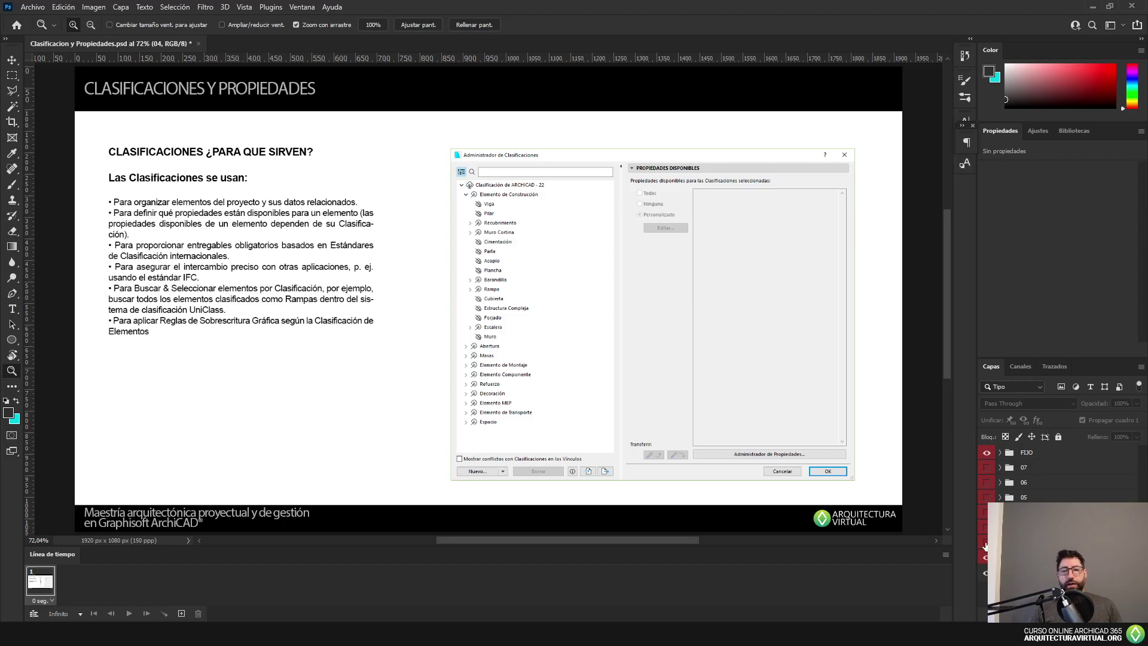
Show the slide on the organization of classifications in place of the one on their uses, and switch back to ARCHICAD.
{"action": "left_click", "coordinate": [985, 543]}
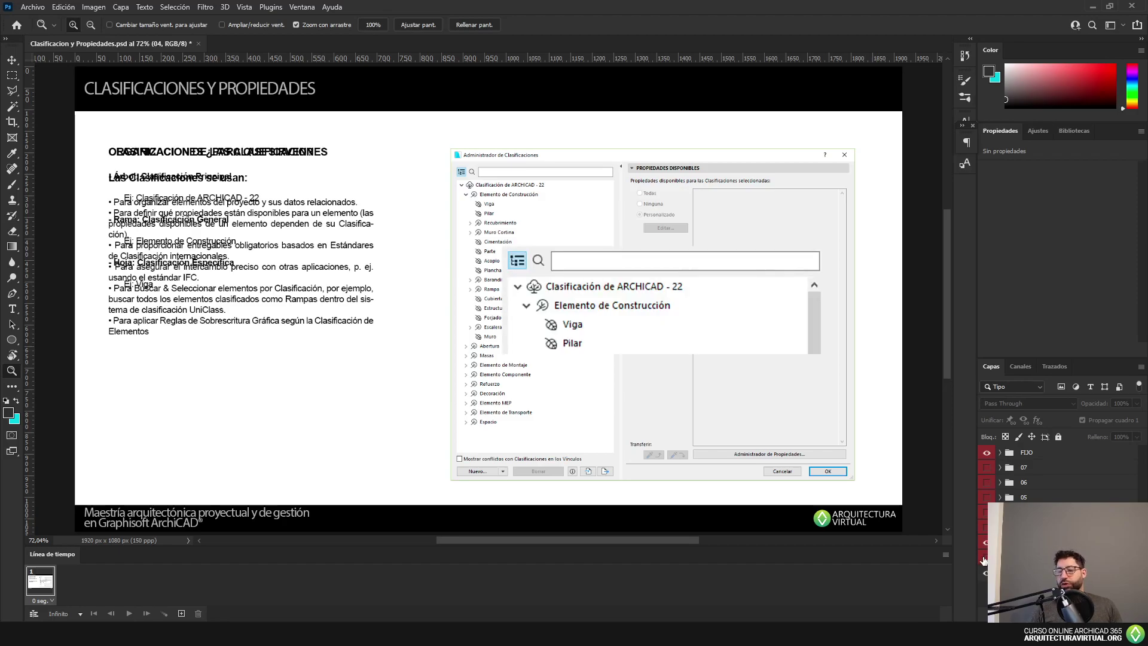
{"action": "left_click", "coordinate": [984, 557]}
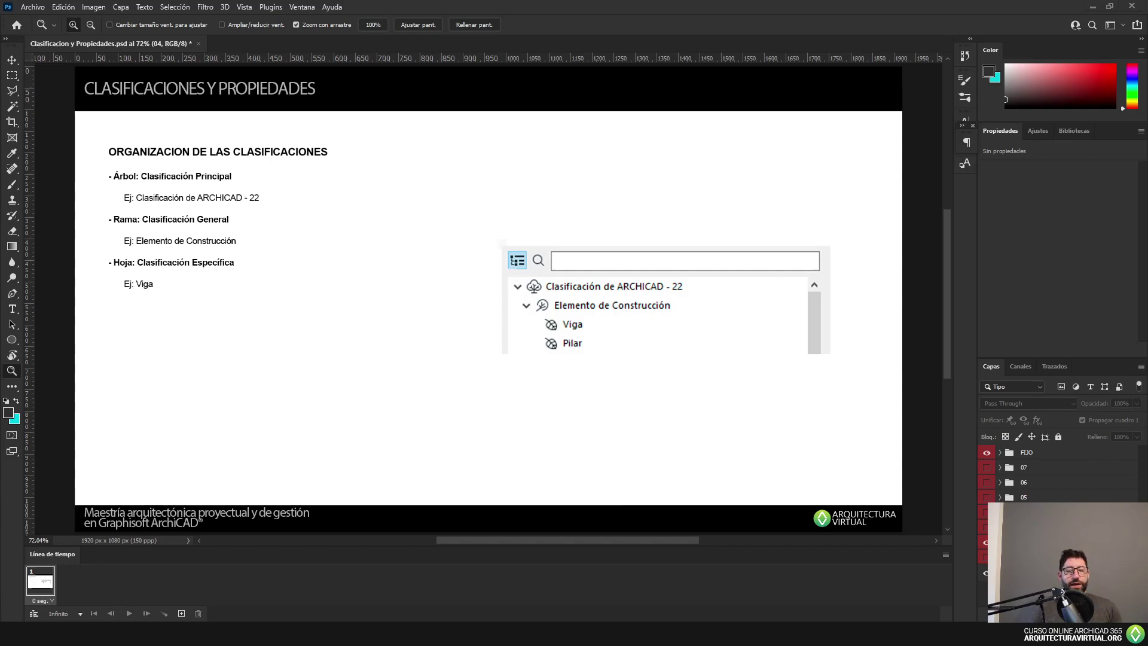
{"action": "left_click", "coordinate": [203, 634]}
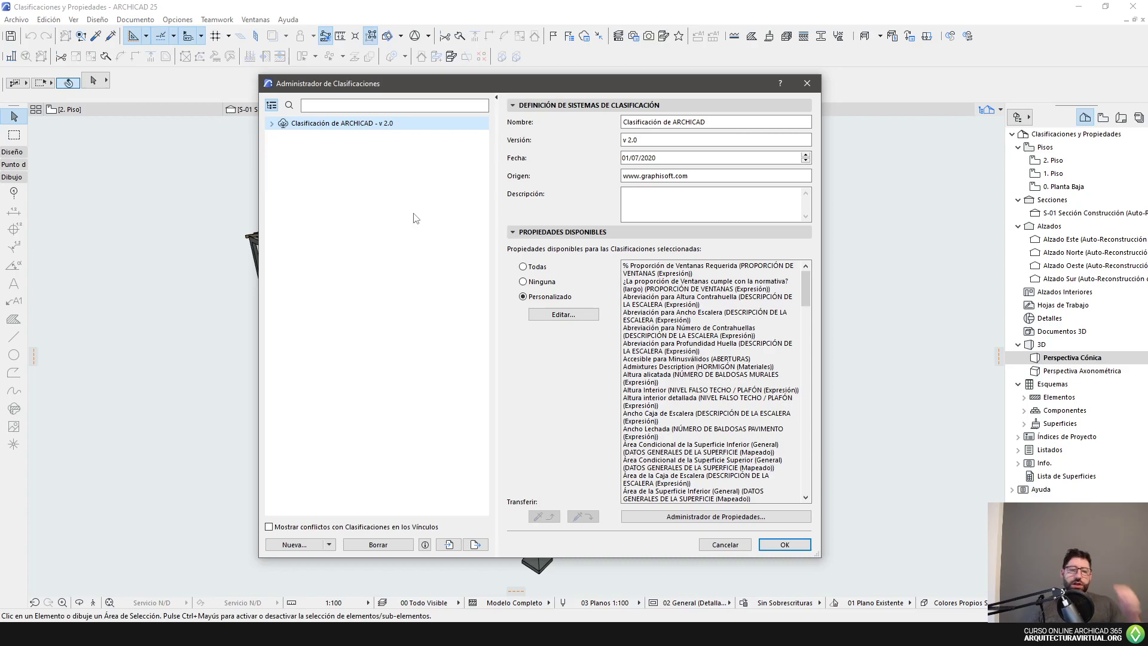
Create a classification system named Sistema de Clasificación de Animales, changing the keyboard layout to Teclado Español for the accented letter.
{"action": "mouse_move", "coordinate": [489, 84]}
{"action": "left_mouse_down"}
{"action": "mouse_move", "coordinate": [507, 80]}
{"action": "mouse_move", "coordinate": [486, 76]}
{"action": "left_mouse_up"}
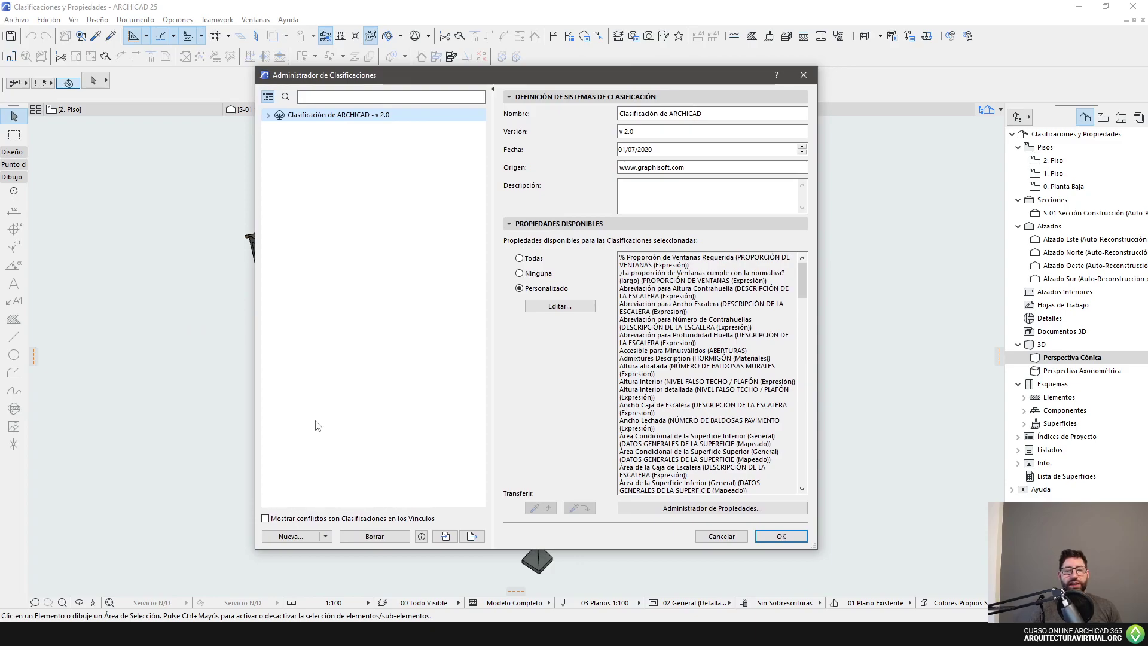
{"action": "left_click", "coordinate": [325, 536]}
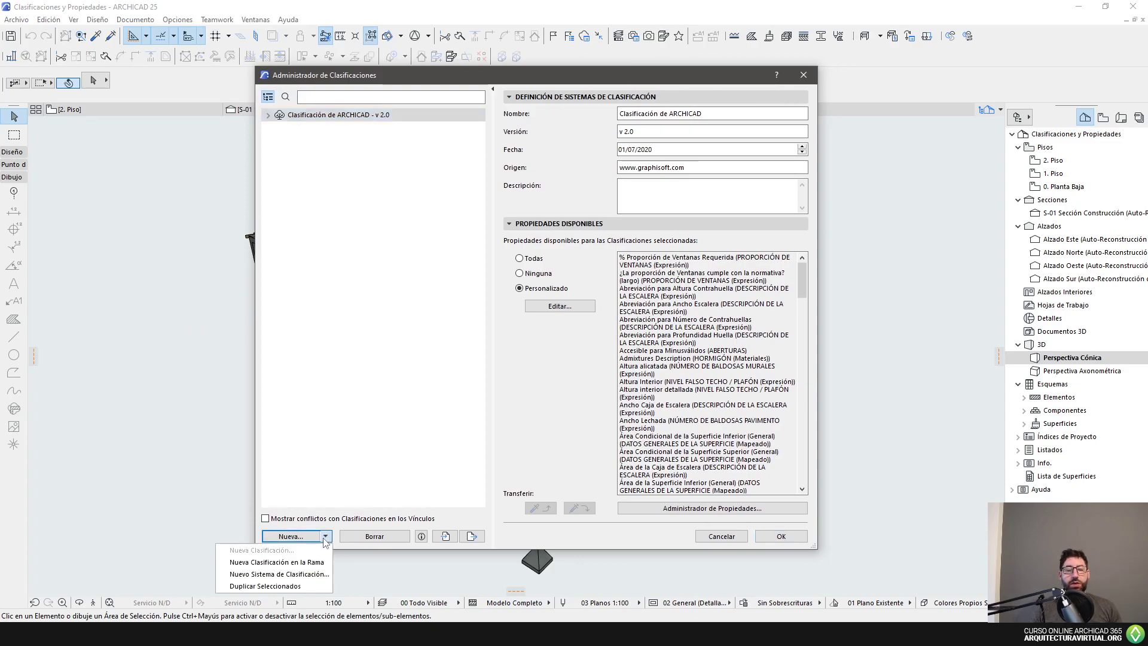
{"action": "left_click", "coordinate": [292, 574]}
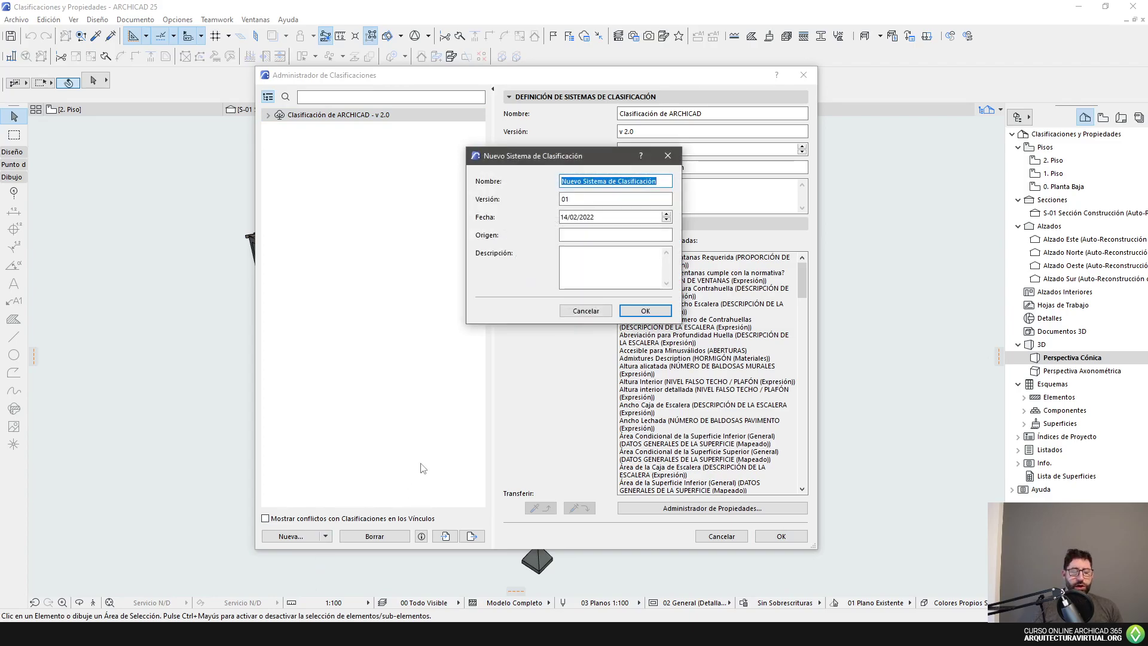
{"action": "type", "text": "Sistema de Cl"}
{"action": "type", "text": "asificación"}
{"action": "key", "text": "BackSpace"}
{"action": "key", "text": "BackSpace"}
{"action": "key", "text": "BackSpace"}
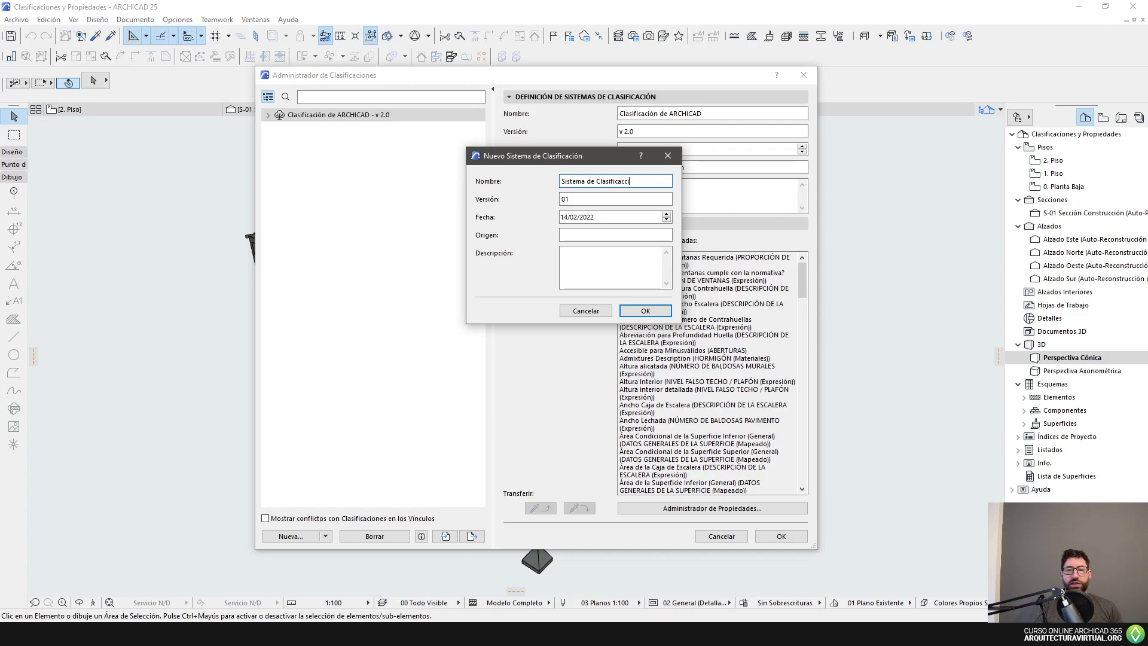
{"action": "type", "text": "(on"}
{"action": "key", "text": "BackSpace"}
{"action": "key", "text": "BackSpace"}
{"action": "key", "text": "BackSpace"}
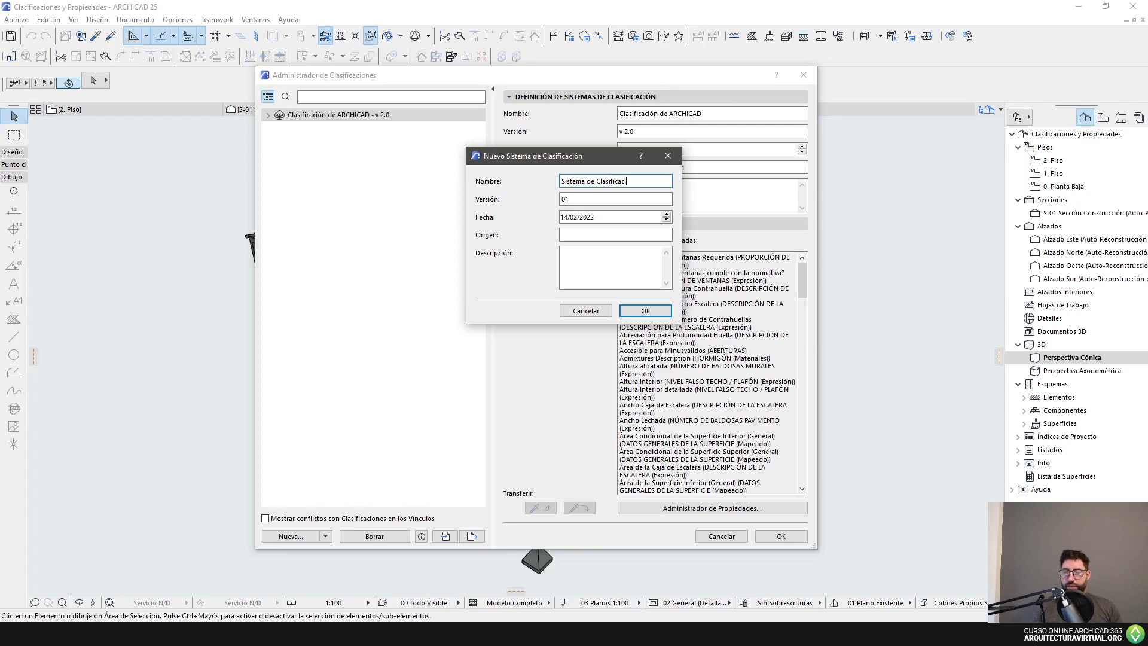
{"action": "key", "text": "super+space"}
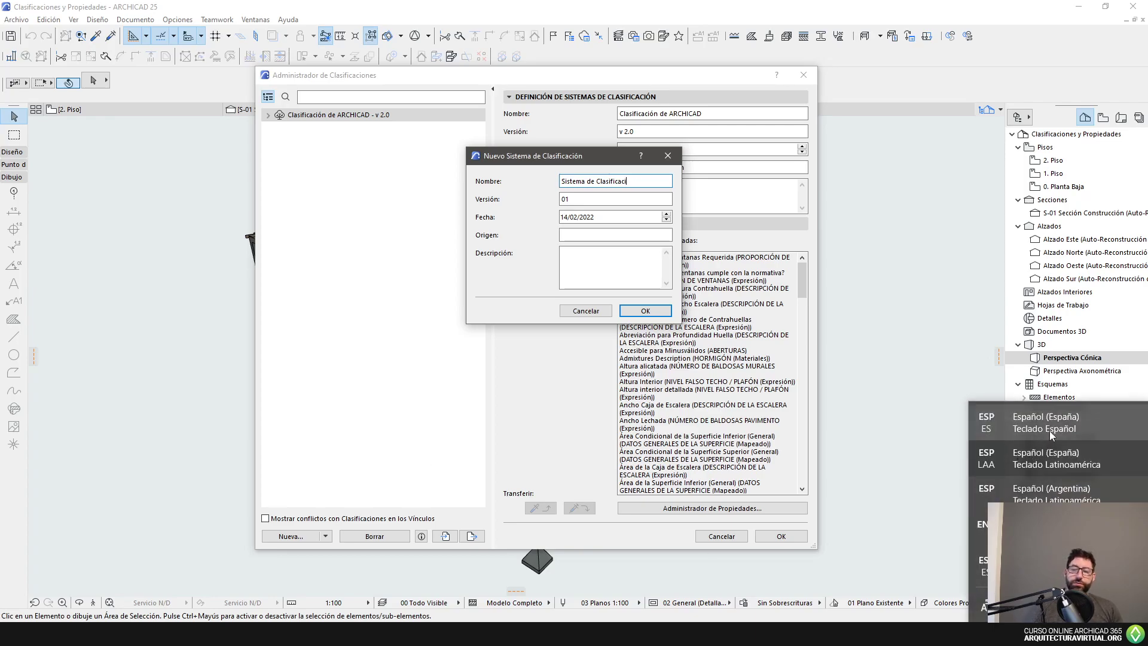
{"action": "left_click", "coordinate": [1049, 430]}
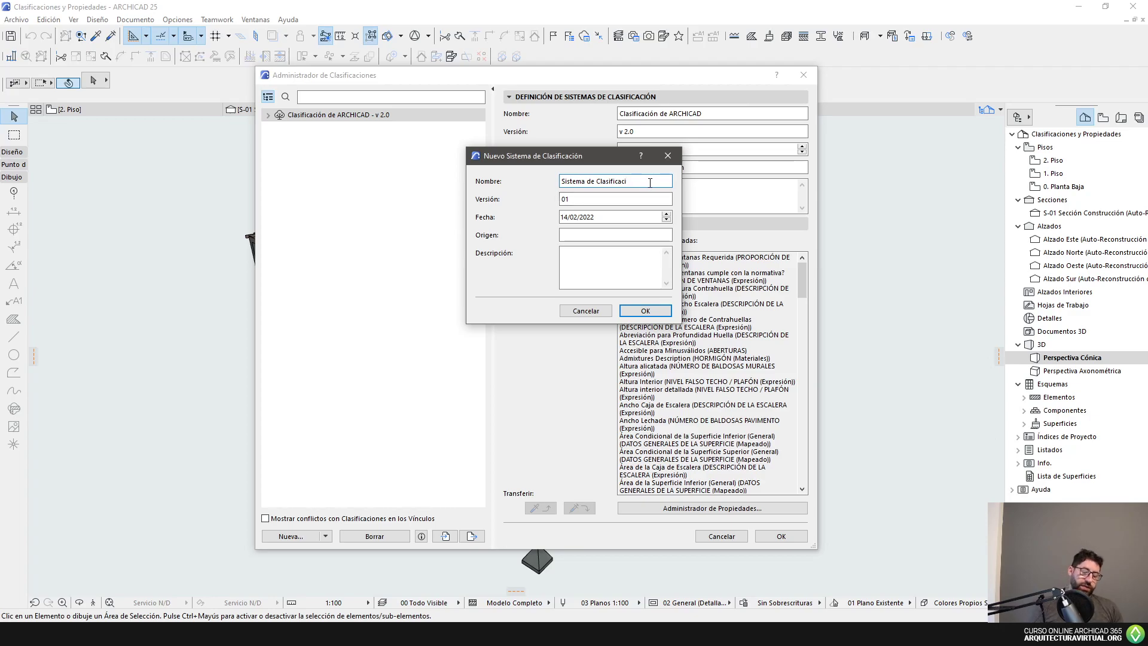
{"action": "type", "text": "ón de An"}
{"action": "type", "text": "males"}
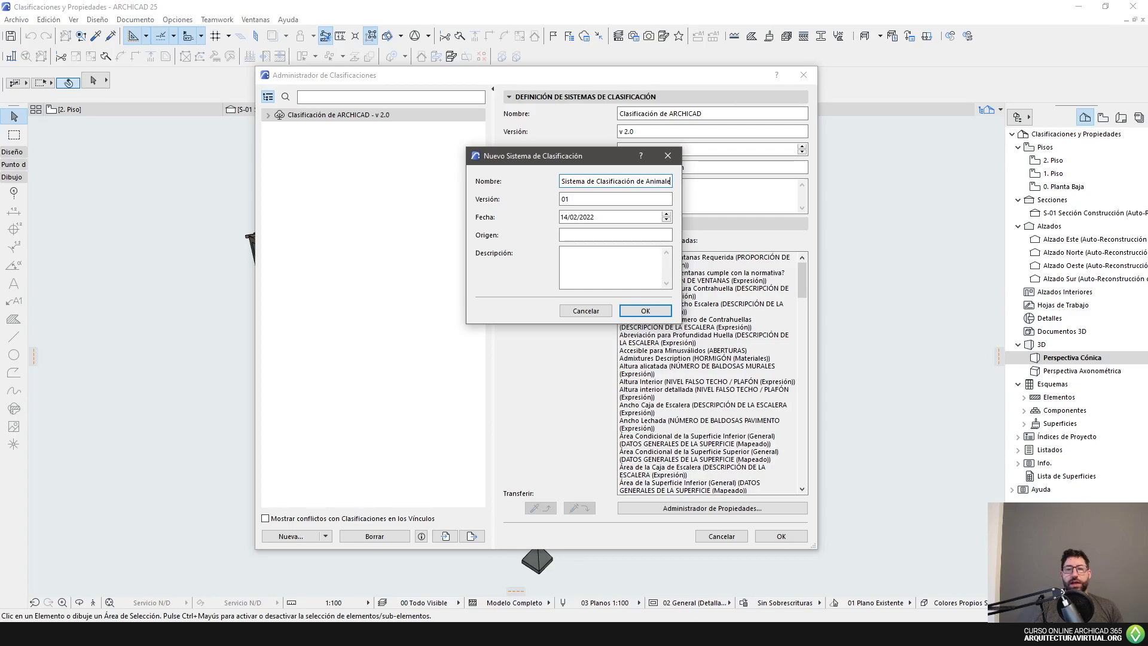
{"action": "key", "text": "Return"}
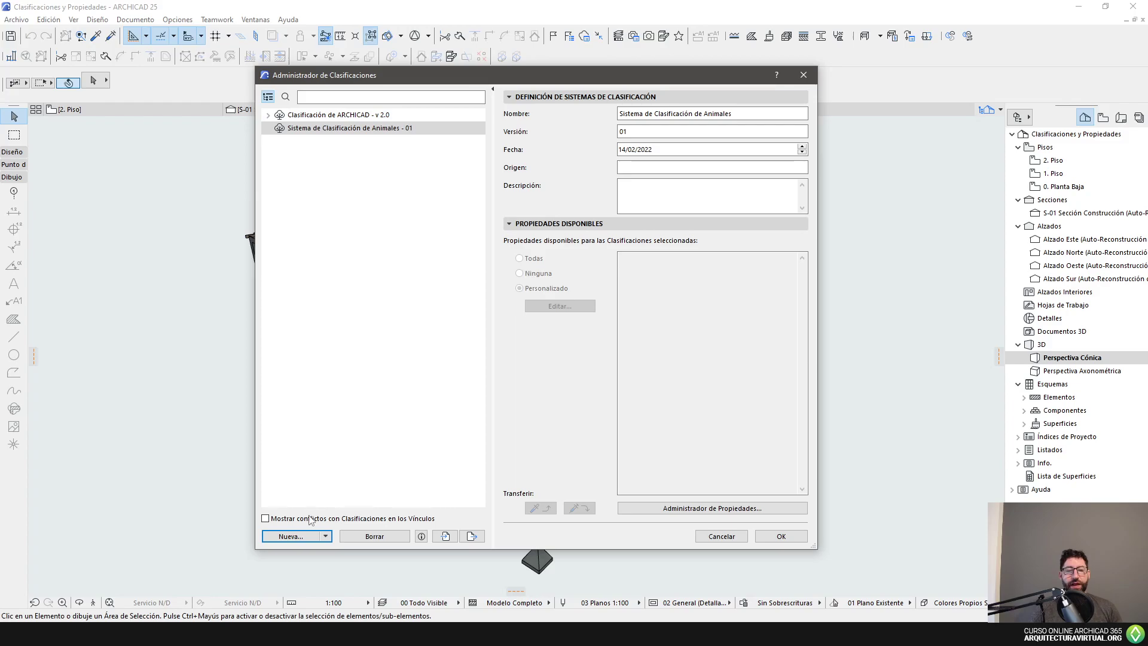
Add a classification with the ID Mamíferos to the Sistema de Clasificación de Animales.
{"action": "left_click", "coordinate": [299, 537]}
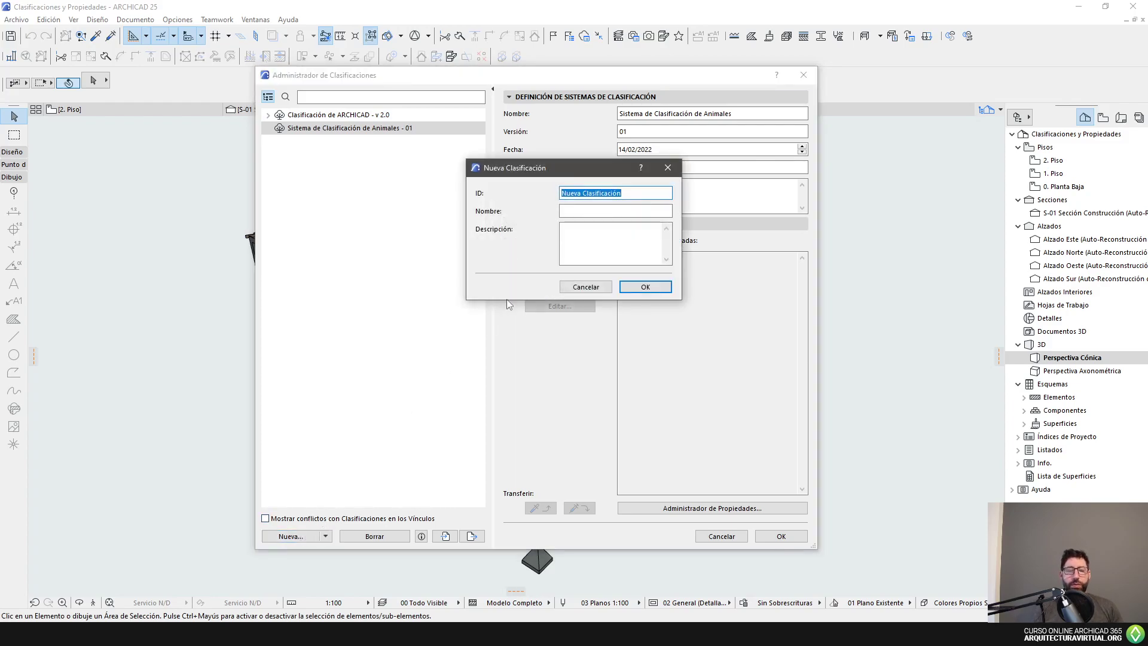
{"action": "type", "text": "Mamíf"}
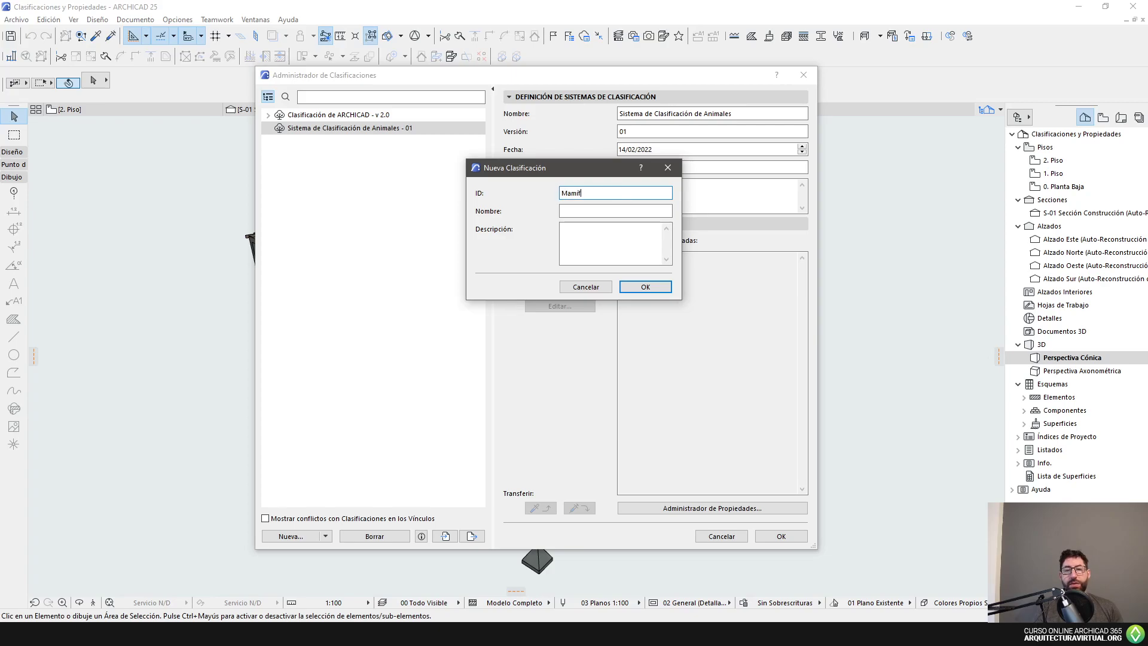
{"action": "type", "text": "eros"}
{"action": "key", "text": "Return"}
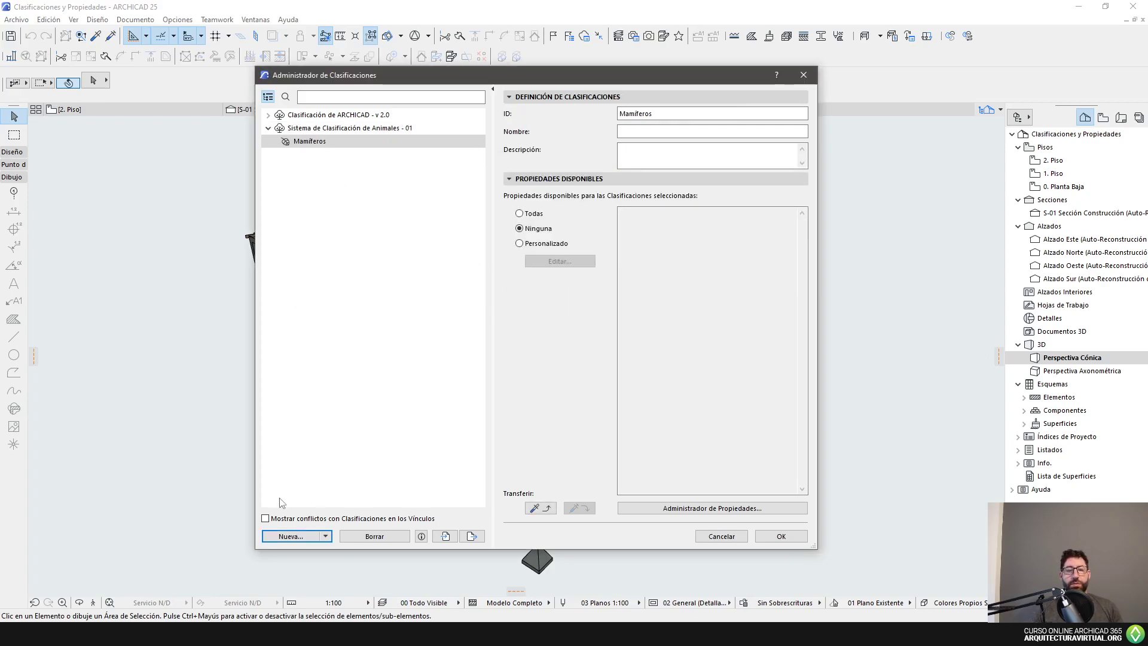
Add a classification with the ID Reptiles at the same level as Mamíferos.
{"action": "left_click", "coordinate": [292, 536]}
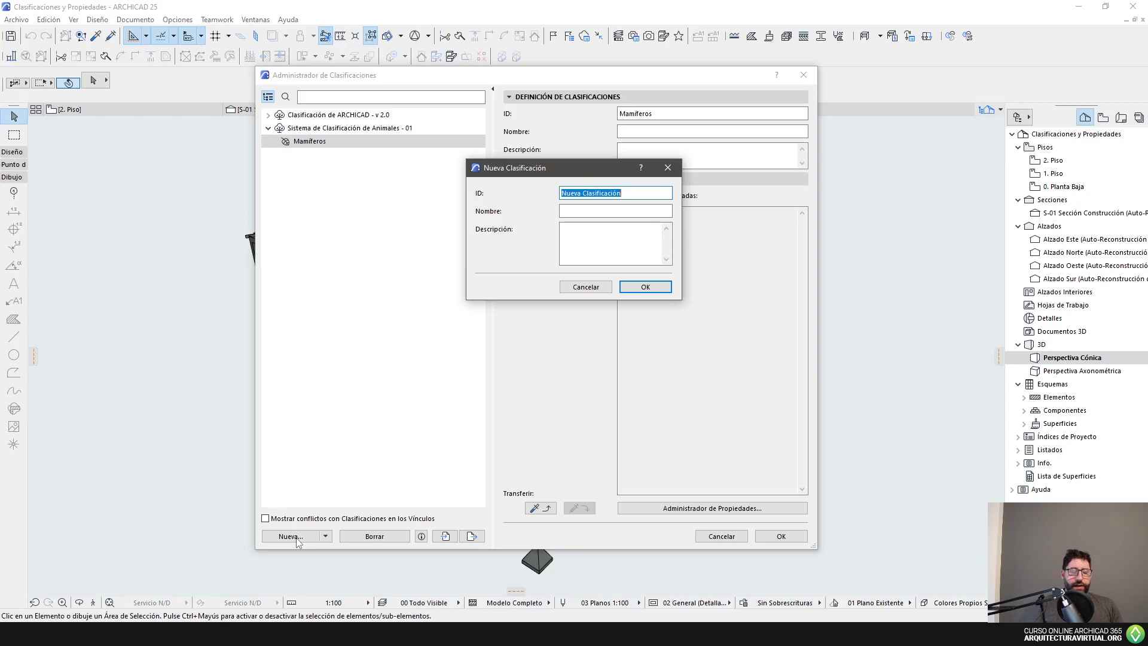
{"action": "type", "text": "Reptile"}
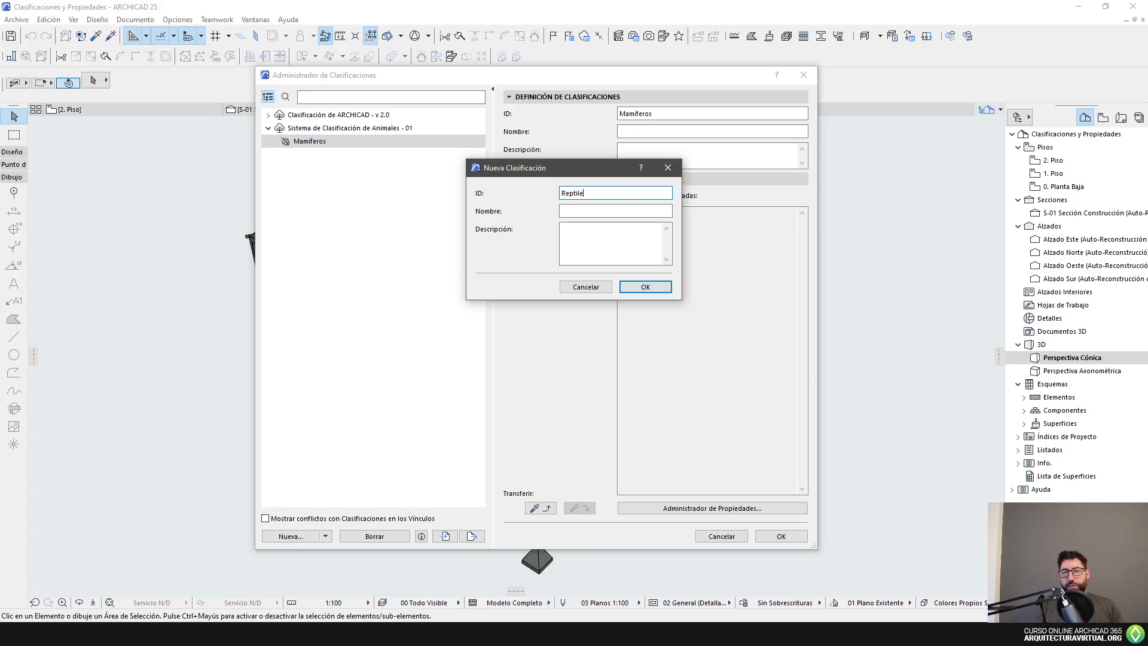
{"action": "type", "text": "s"}
{"action": "key", "text": "Return"}
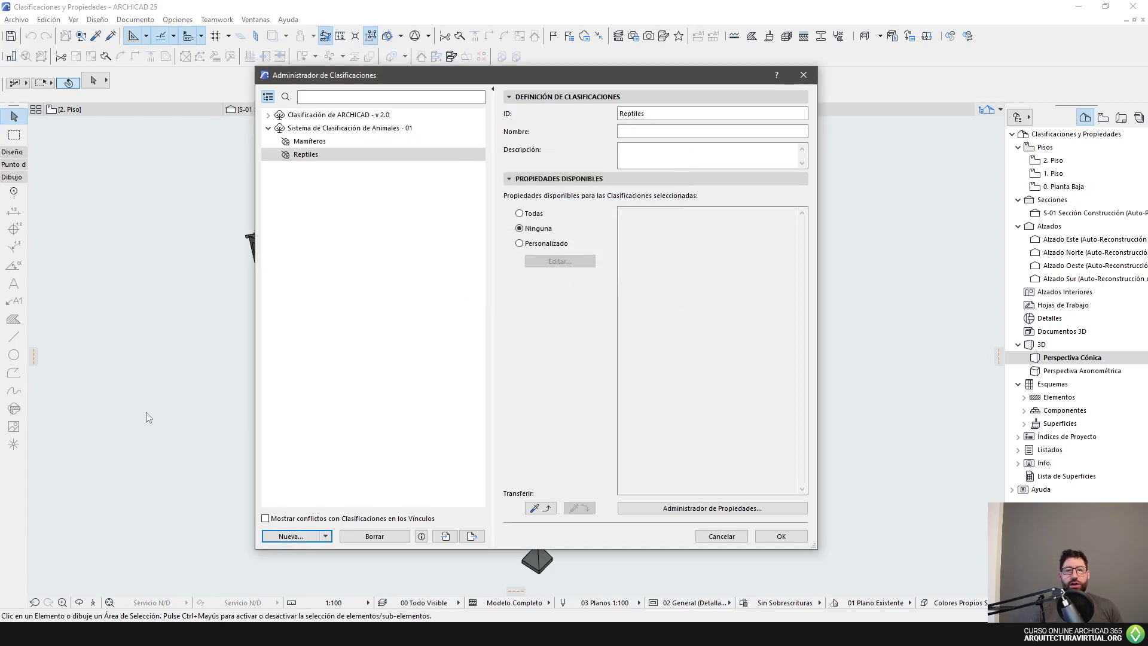
Create a new classification with the ID Perros while Mamíferos is the selected entry in the animal system.
{"action": "left_click", "coordinate": [345, 144]}
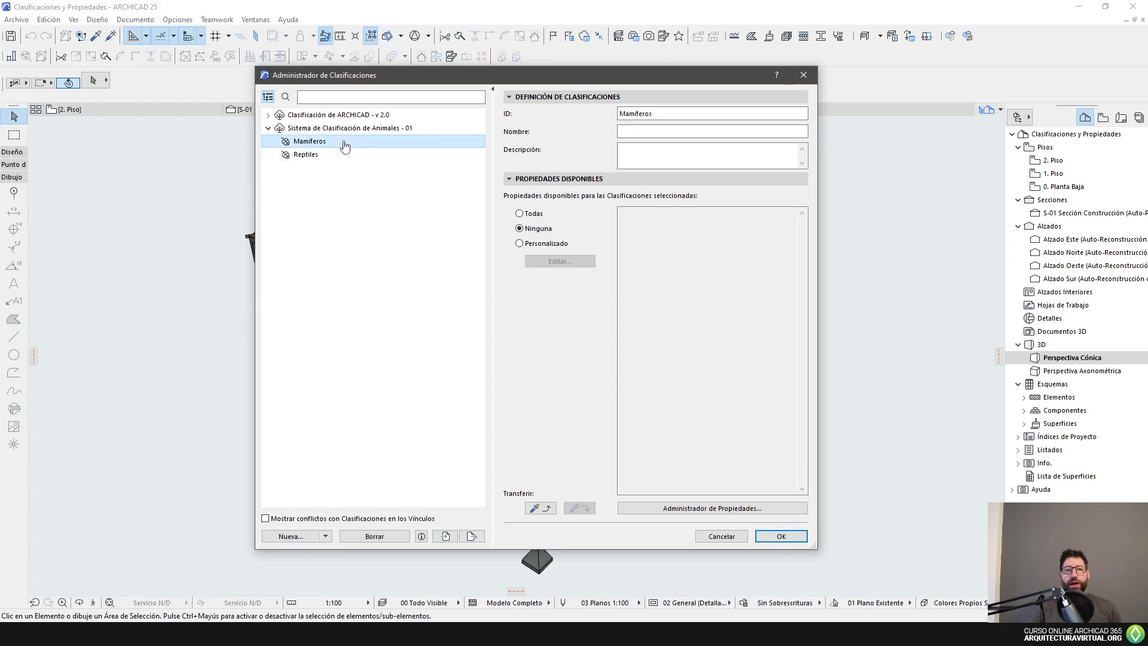
{"action": "left_click", "coordinate": [305, 154]}
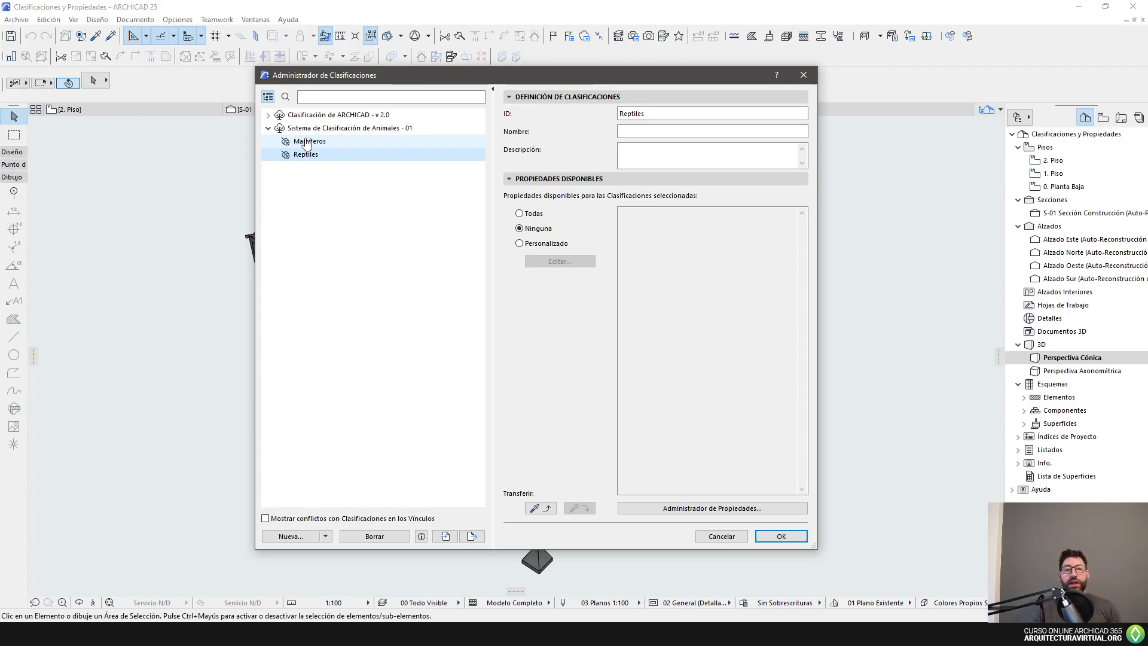
{"action": "left_click", "coordinate": [306, 142]}
{"action": "left_click", "coordinate": [308, 129]}
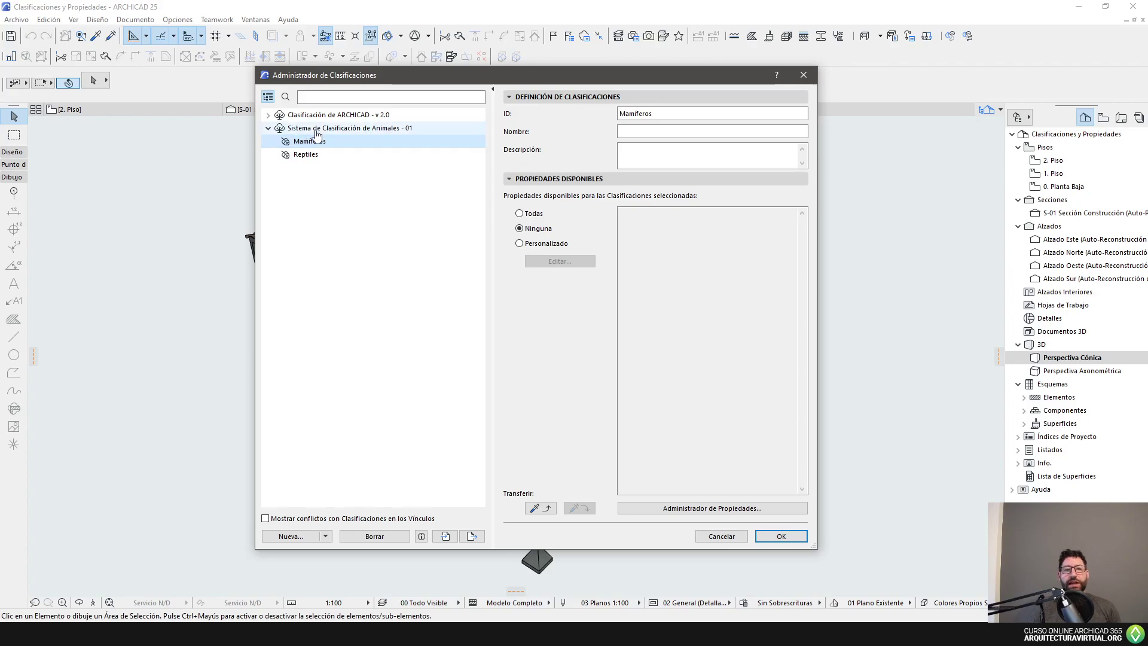
{"action": "left_click", "coordinate": [304, 143]}
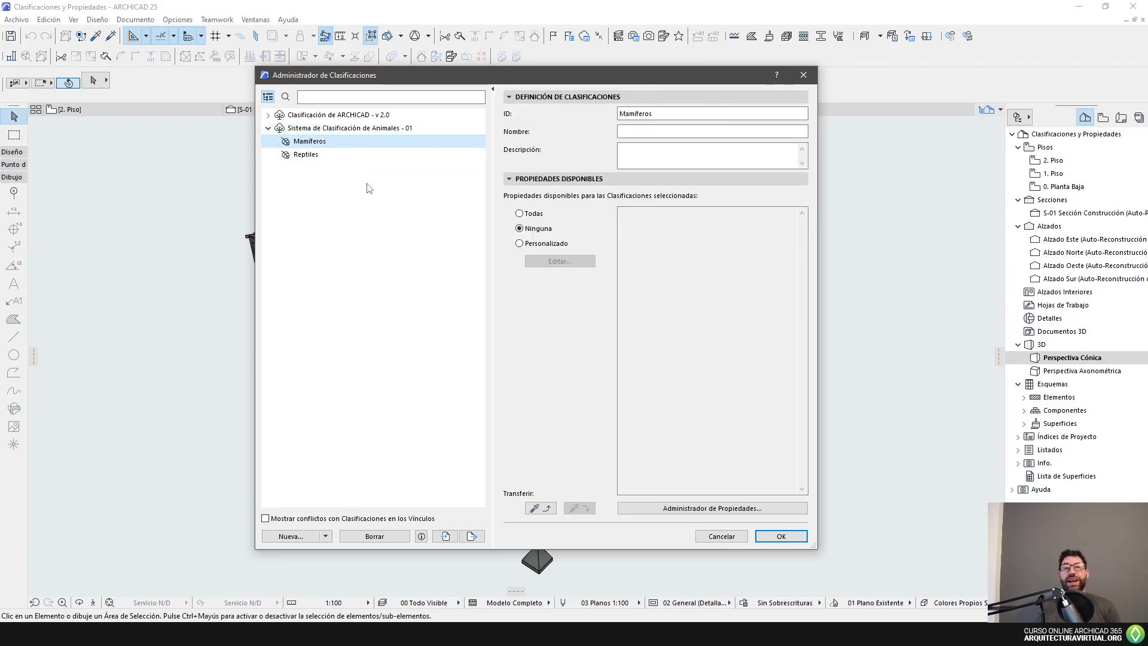
{"action": "left_click", "coordinate": [291, 536]}
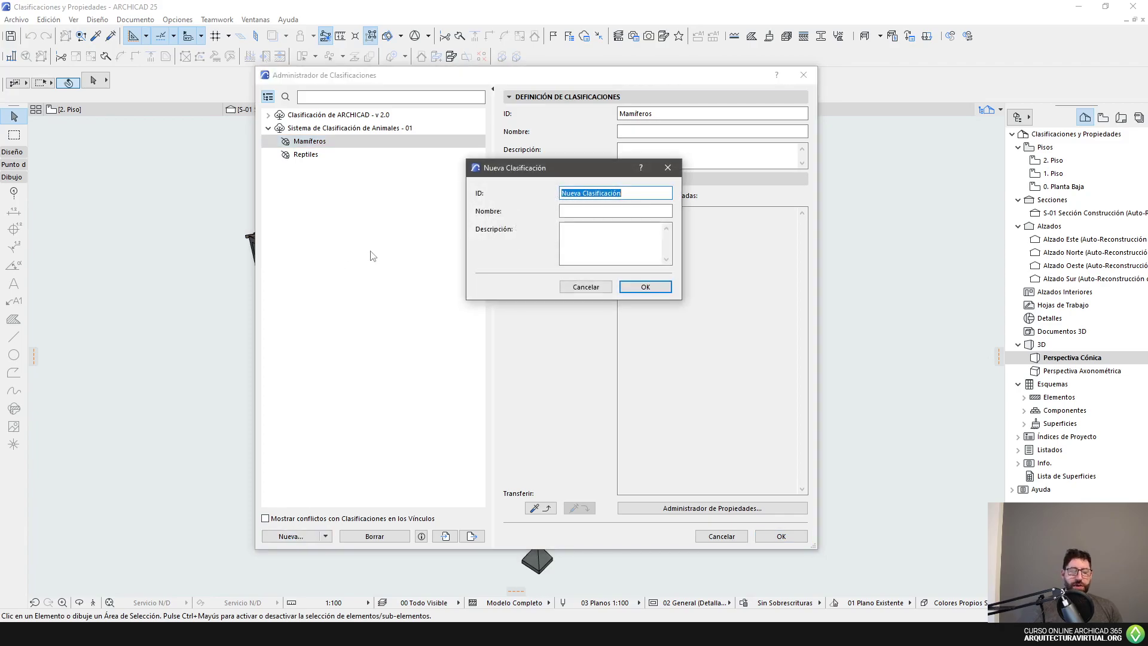
{"action": "type", "text": "Perros"}
{"action": "key", "text": "Return"}
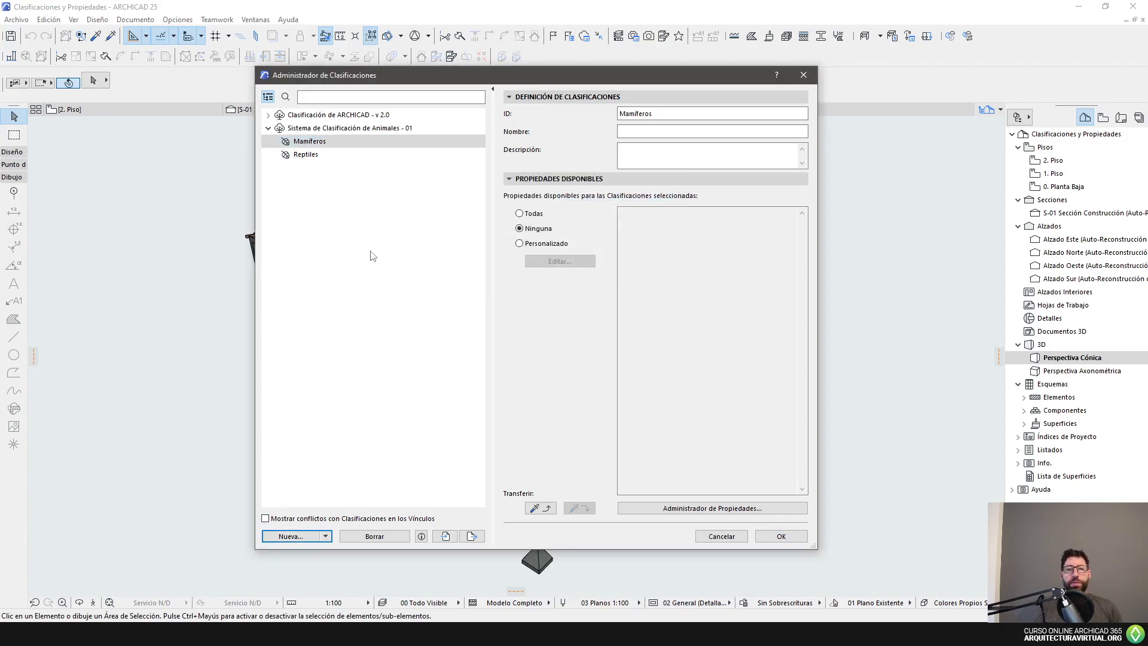
Add a classification with the ID Gatos at the same level as Perros in the animal system.
{"action": "left_click", "coordinate": [289, 539]}
{"action": "type", "text": "Gatos"}
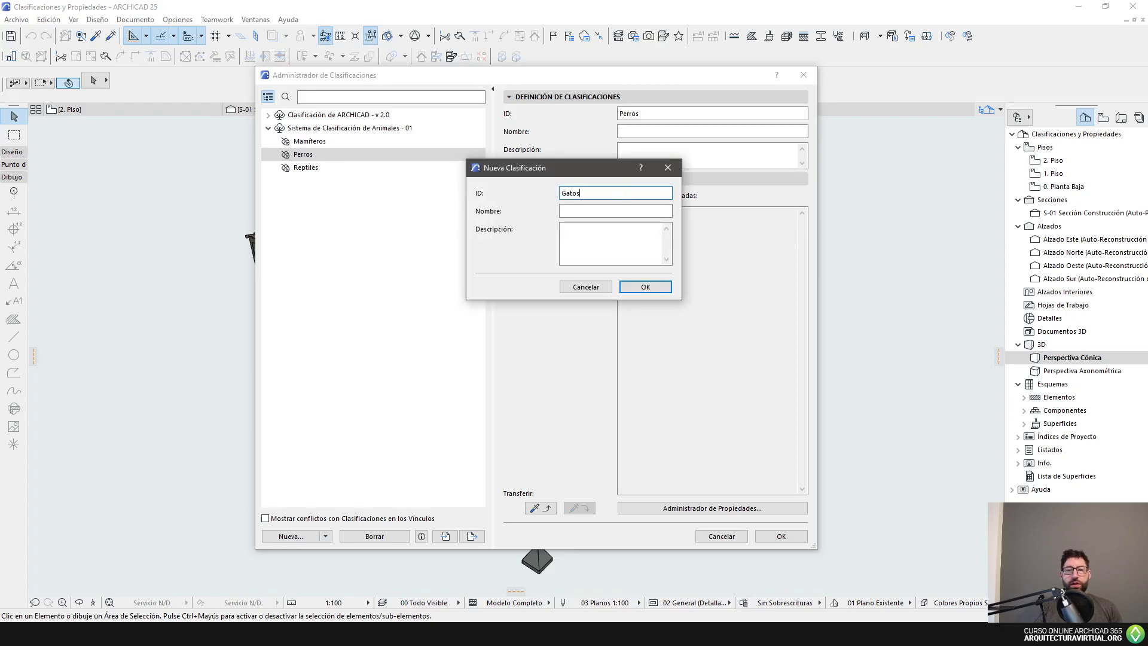
{"action": "key", "text": "Return"}
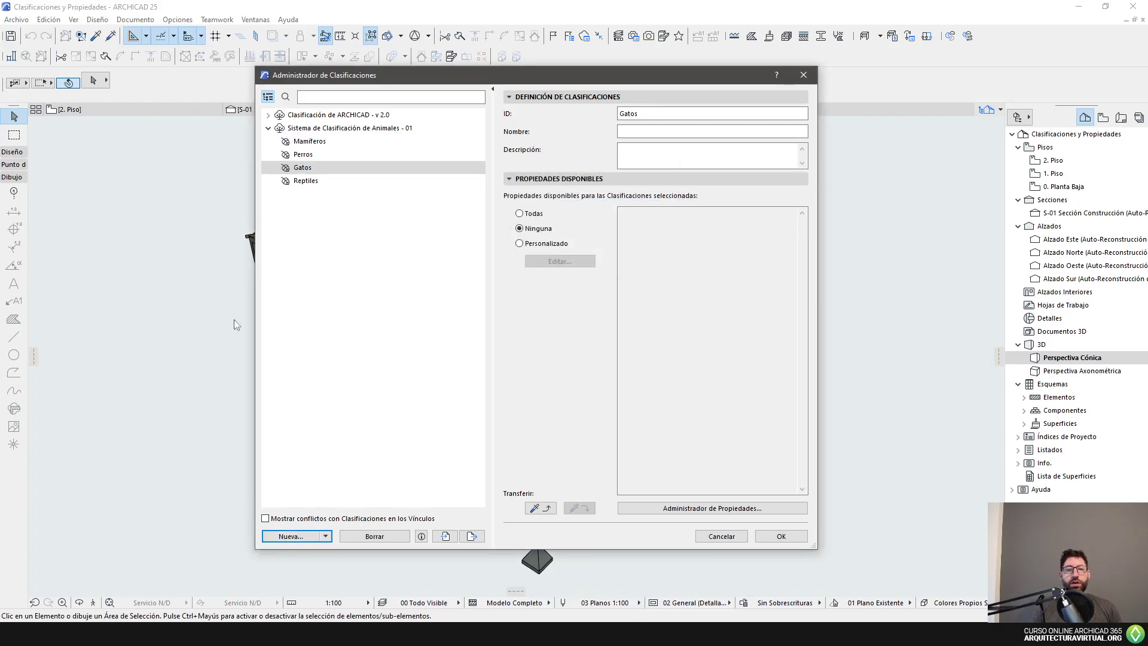
Nest Perros and Gatos together under Mamíferos and expand that branch to show them.
{"action": "left_click", "coordinate": [305, 156], "text": "ctrl"}
{"action": "left_click_drag", "start_coordinate": [305, 156], "coordinate": [310, 148]}
{"action": "left_click", "coordinate": [274, 141]}
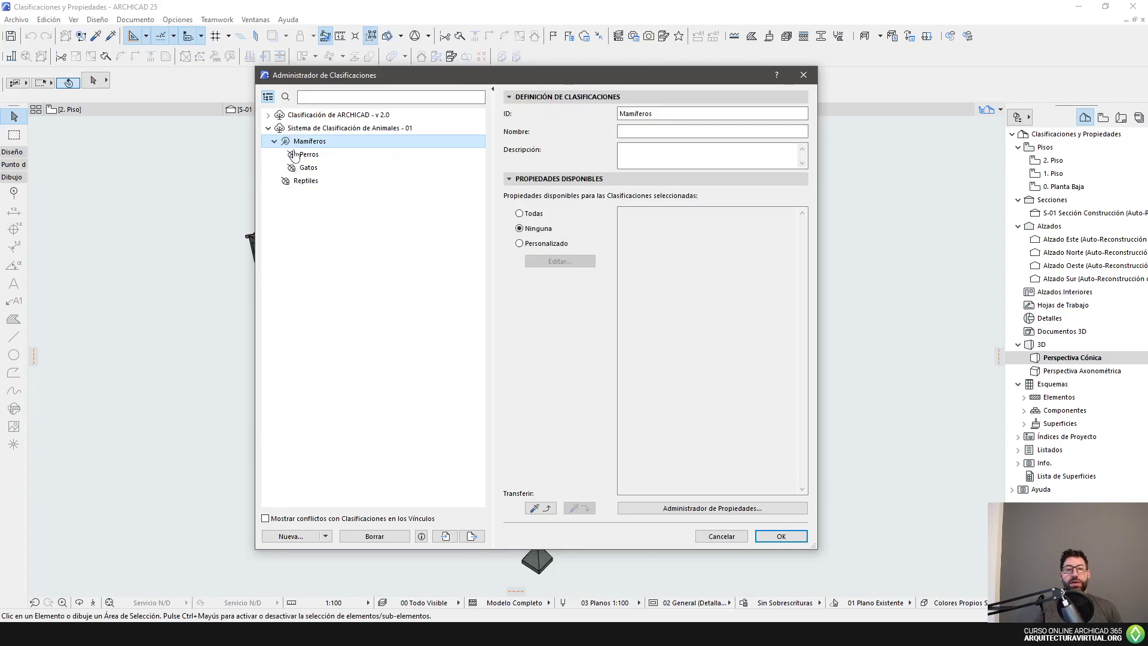
{"action": "left_click", "coordinate": [302, 152]}
{"action": "left_click", "coordinate": [305, 142]}
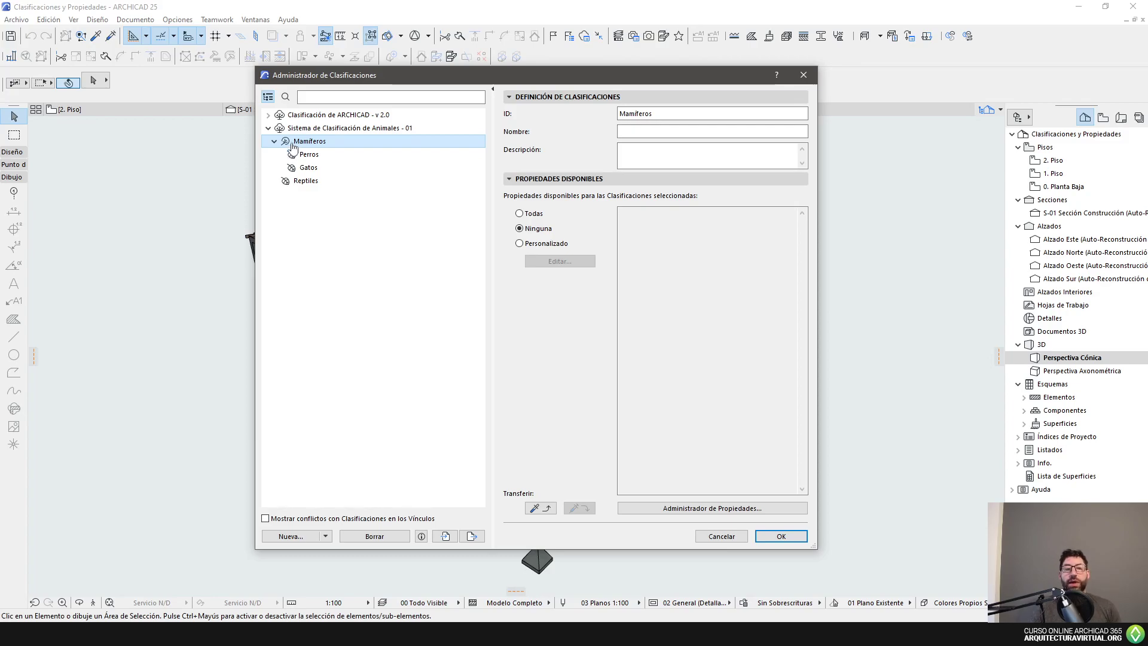
{"action": "left_click", "coordinate": [305, 128]}
{"action": "left_click", "coordinate": [306, 142]}
With Perros as the selected entry, add a classification with the ID Gran Danes.
{"action": "left_click", "coordinate": [308, 154]}
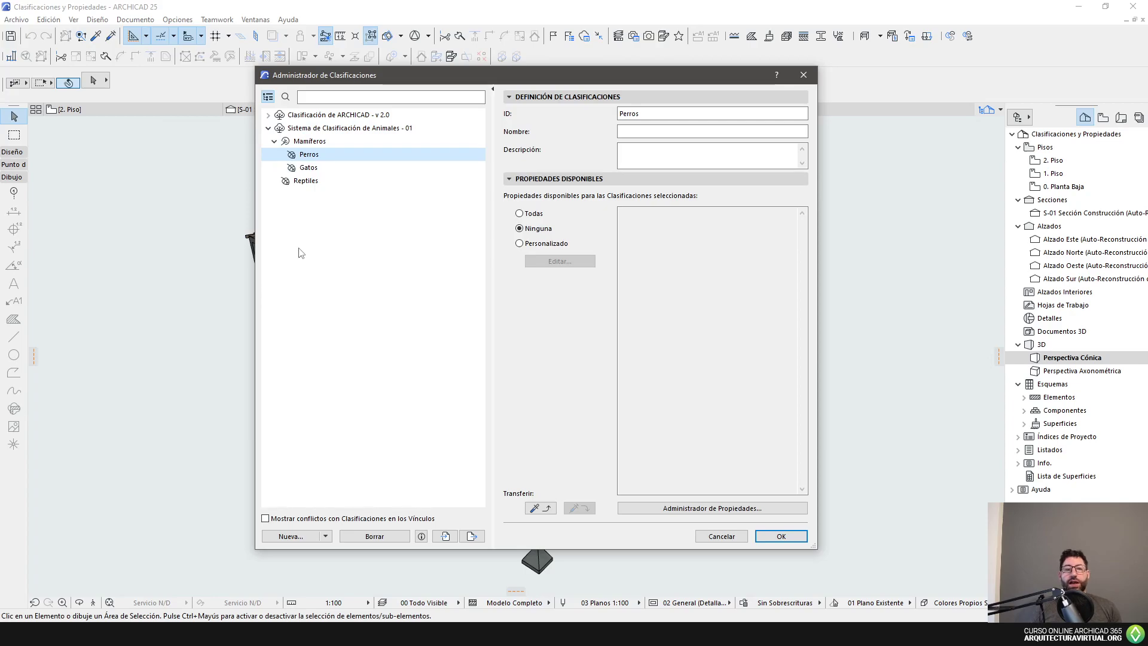
{"action": "left_click", "coordinate": [288, 536]}
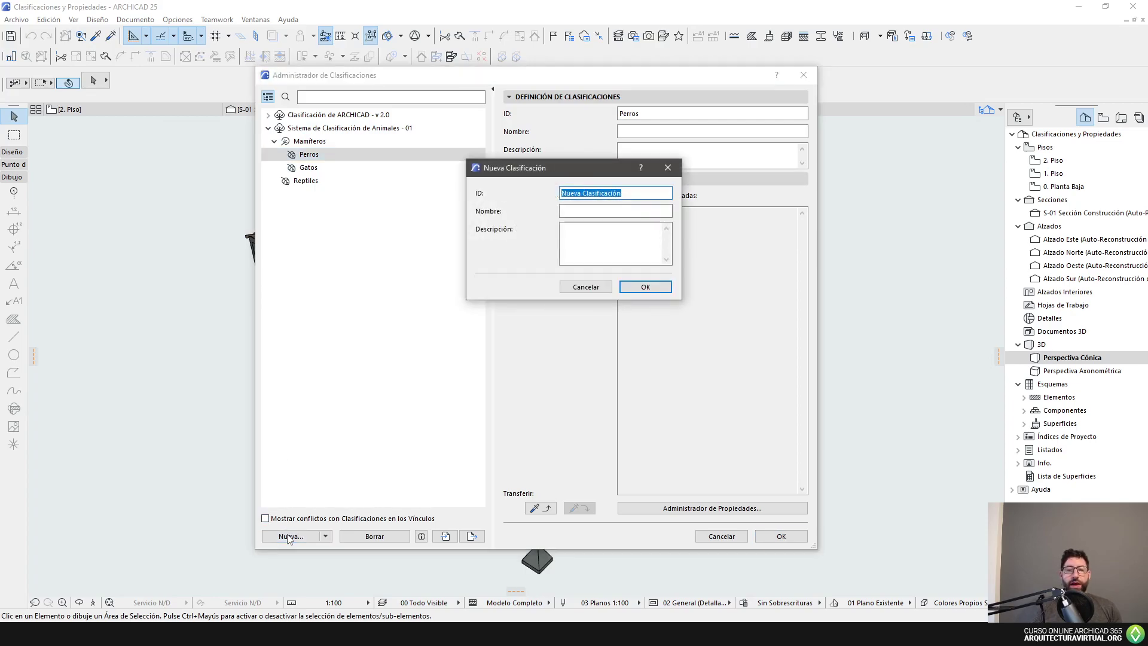
{"action": "type", "text": "G"}
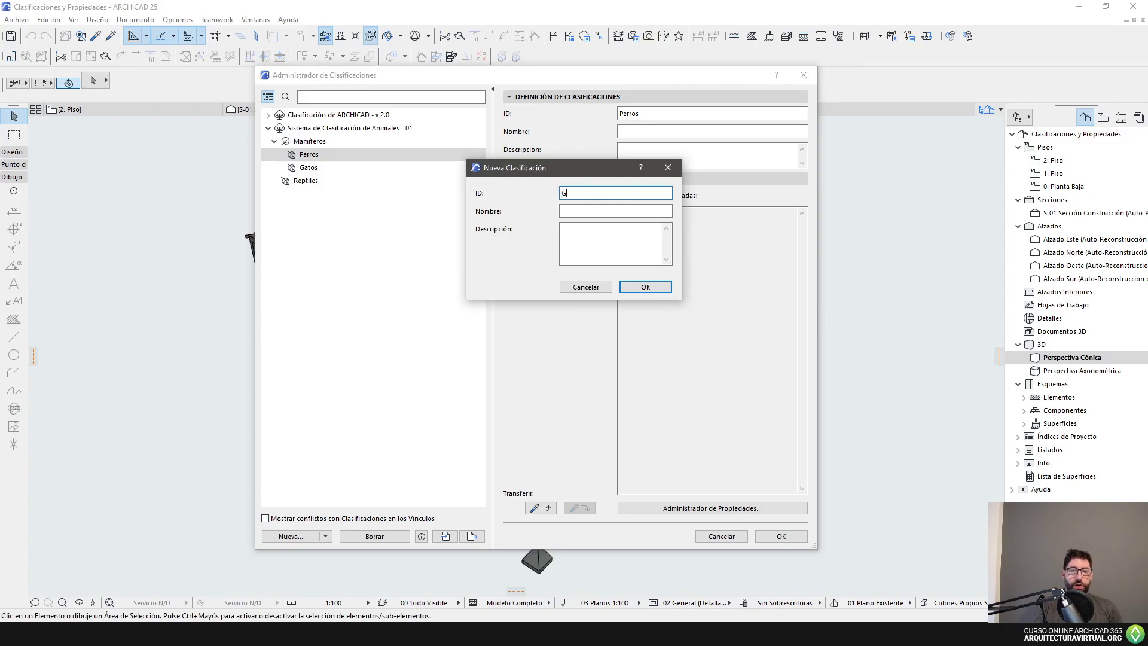
{"action": "type", "text": "ran Danes"}
{"action": "key", "text": "Return"}
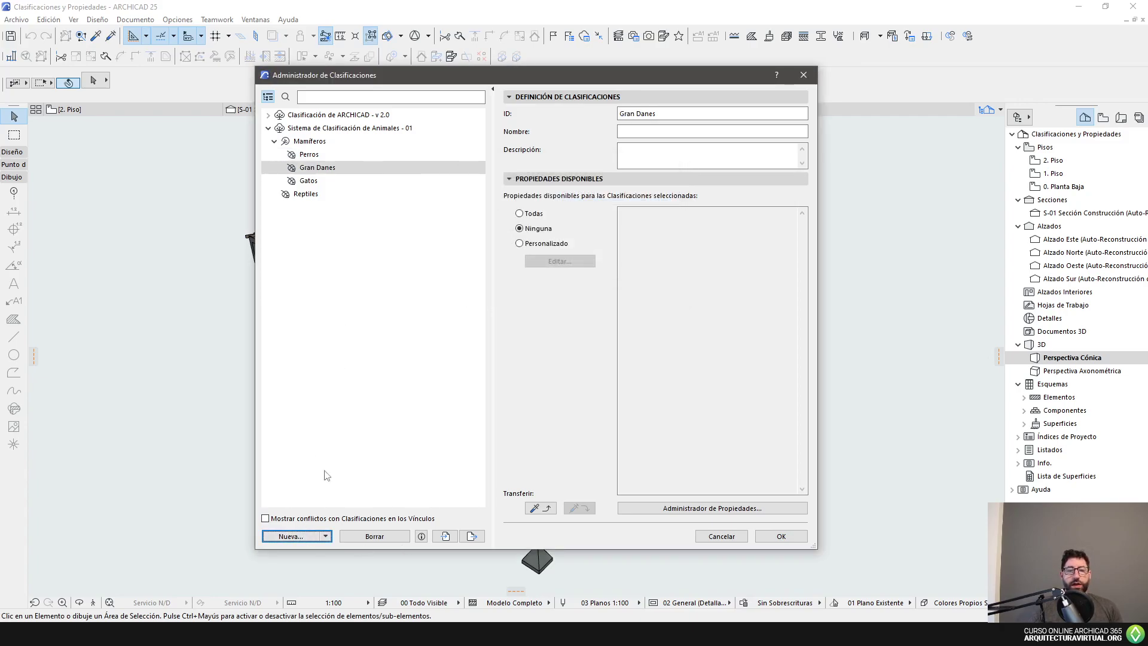
Add a classification with the ID Rottweiler directly after Gran Danes.
{"action": "left_click", "coordinate": [287, 537]}
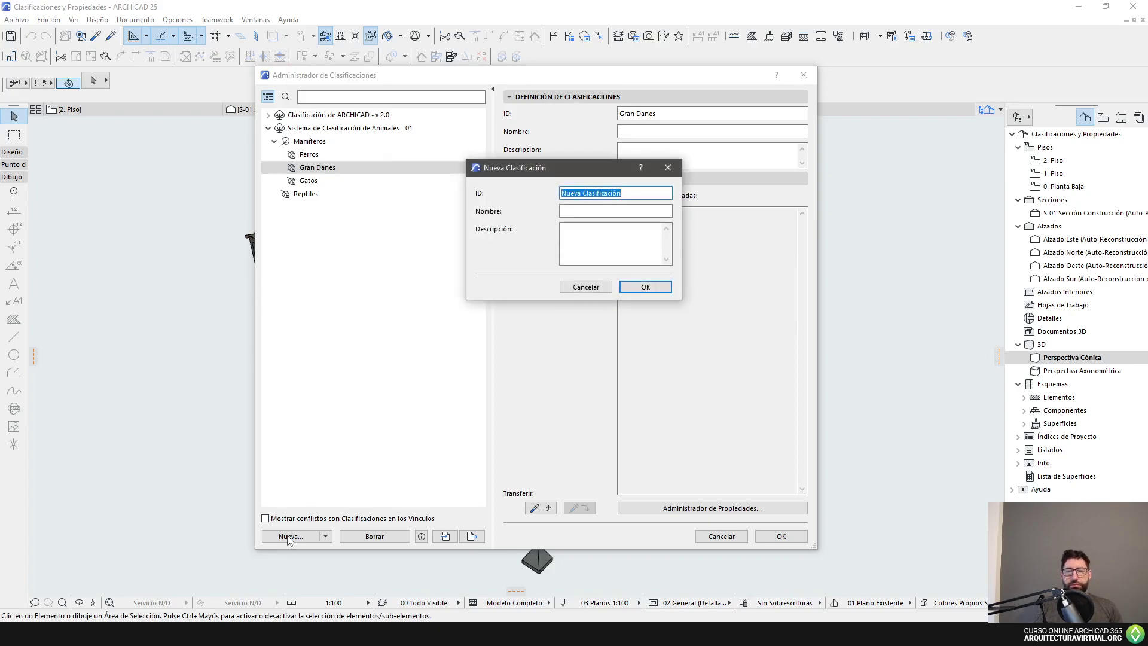
{"action": "type", "text": "Rottwe"}
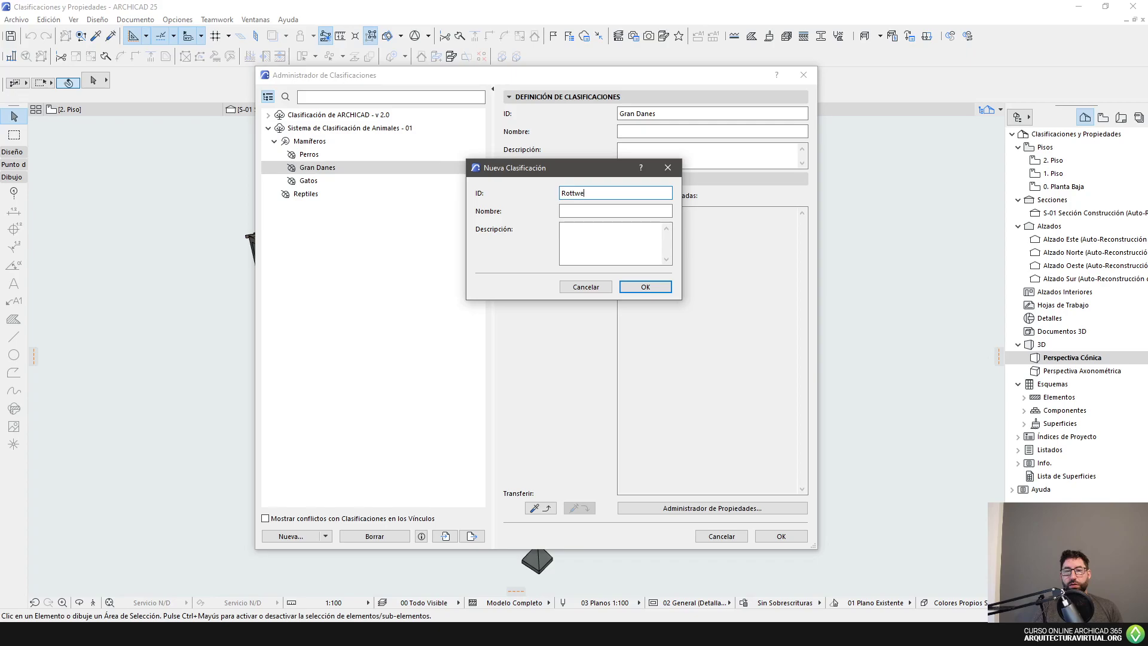
{"action": "key", "text": "Return"}
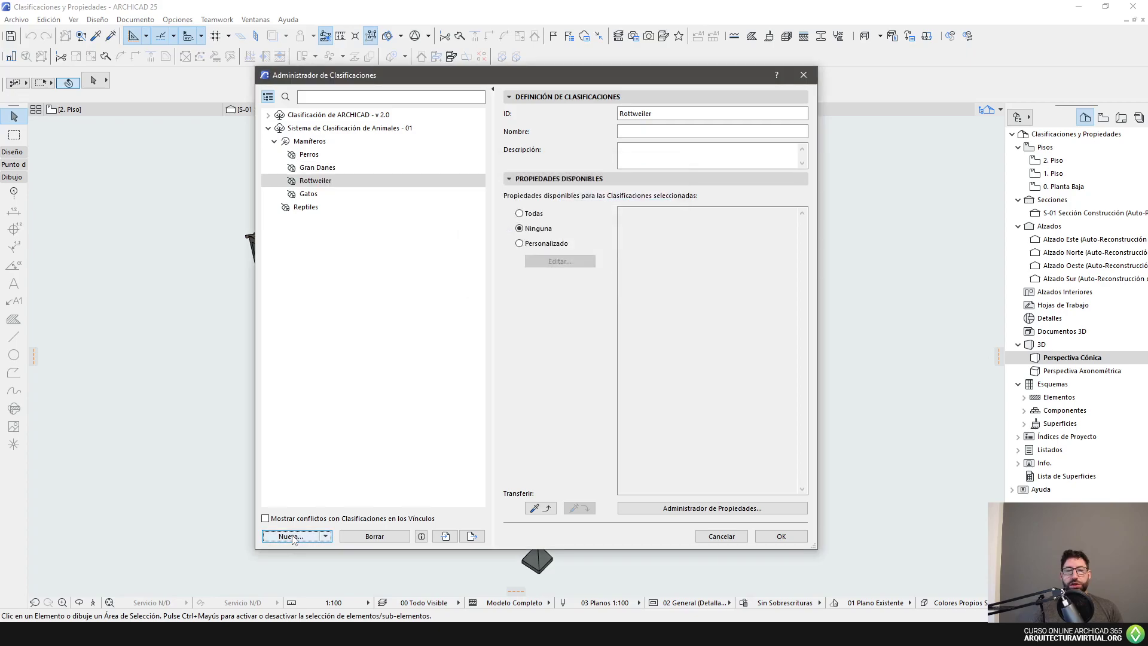
Nest Gran Danes and Rottweiler together under Perros and expand that branch.
{"action": "left_click", "coordinate": [331, 170], "text": "ctrl"}
{"action": "left_click_drag", "start_coordinate": [331, 170], "coordinate": [319, 157]}
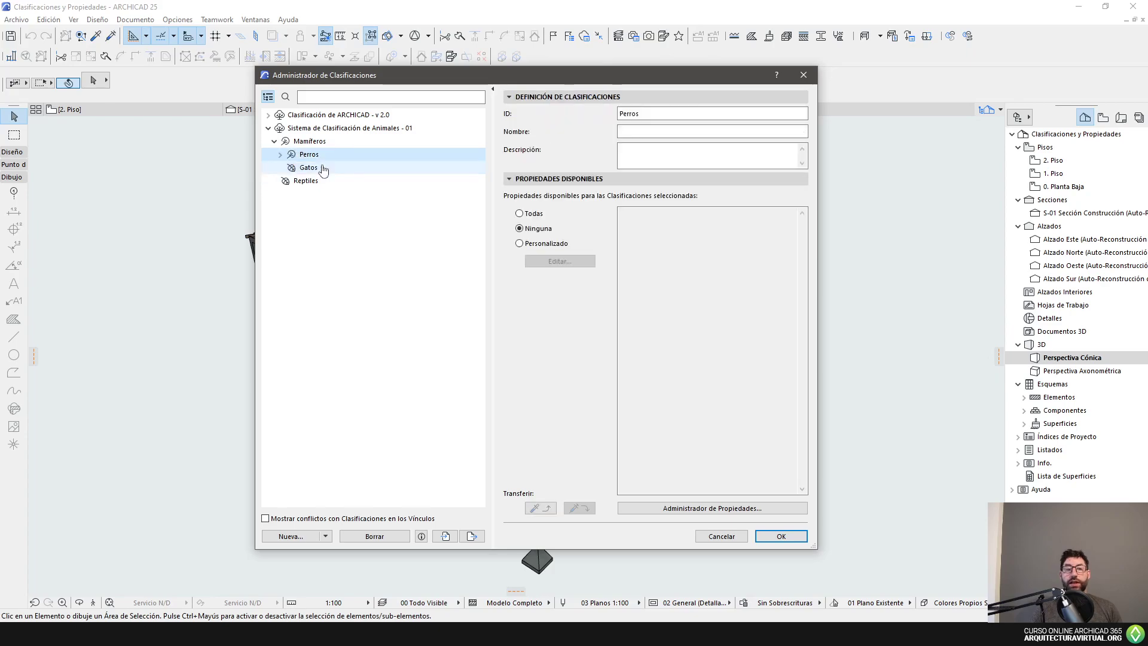
{"action": "left_click", "coordinate": [280, 155]}
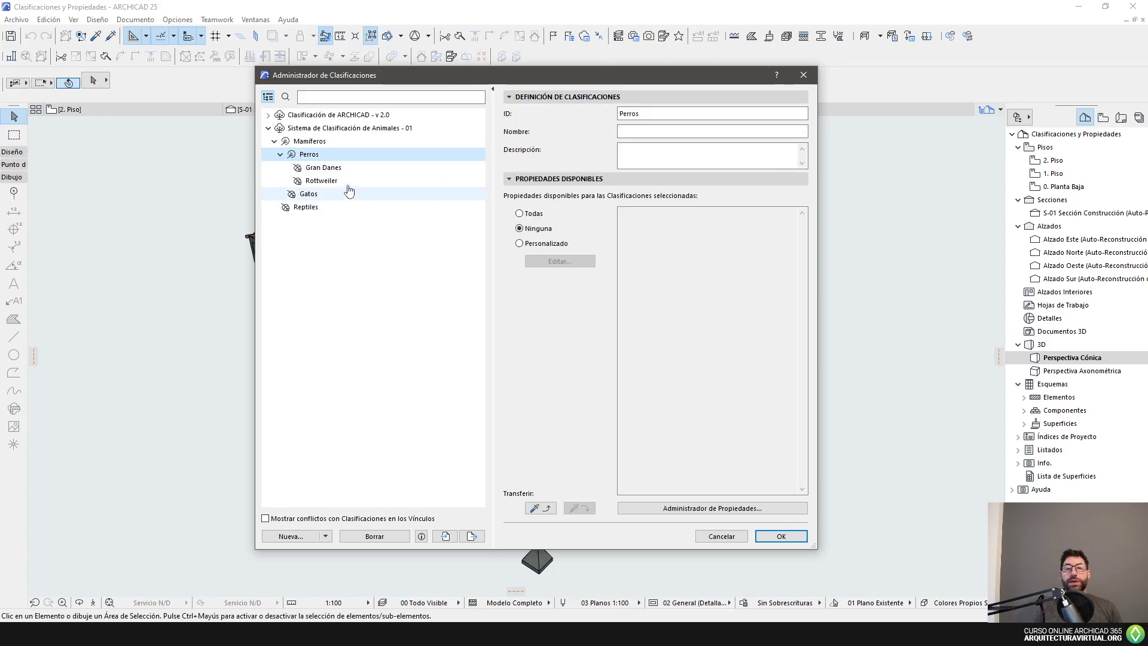
Examine the hierarchy of the animal system from its root through Mamíferos and Perros to the Gran Danes leaf.
{"action": "left_click", "coordinate": [323, 129]}
{"action": "left_click", "coordinate": [316, 141]}
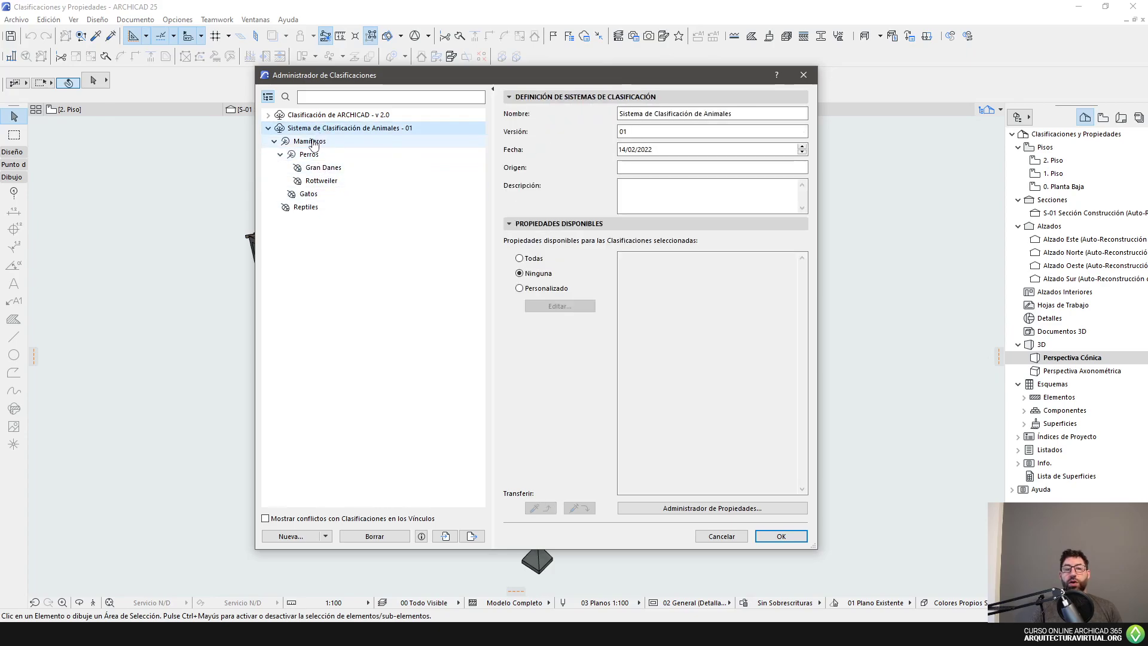
{"action": "left_click", "coordinate": [315, 155]}
{"action": "left_click", "coordinate": [320, 169]}
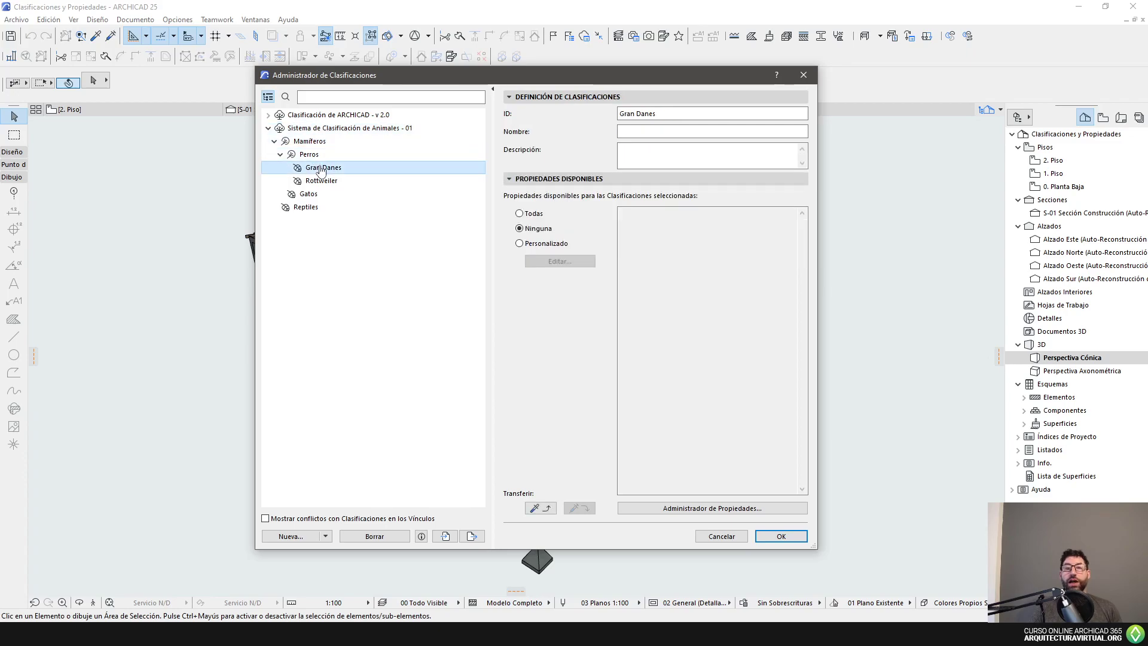
{"action": "left_click", "coordinate": [320, 129]}
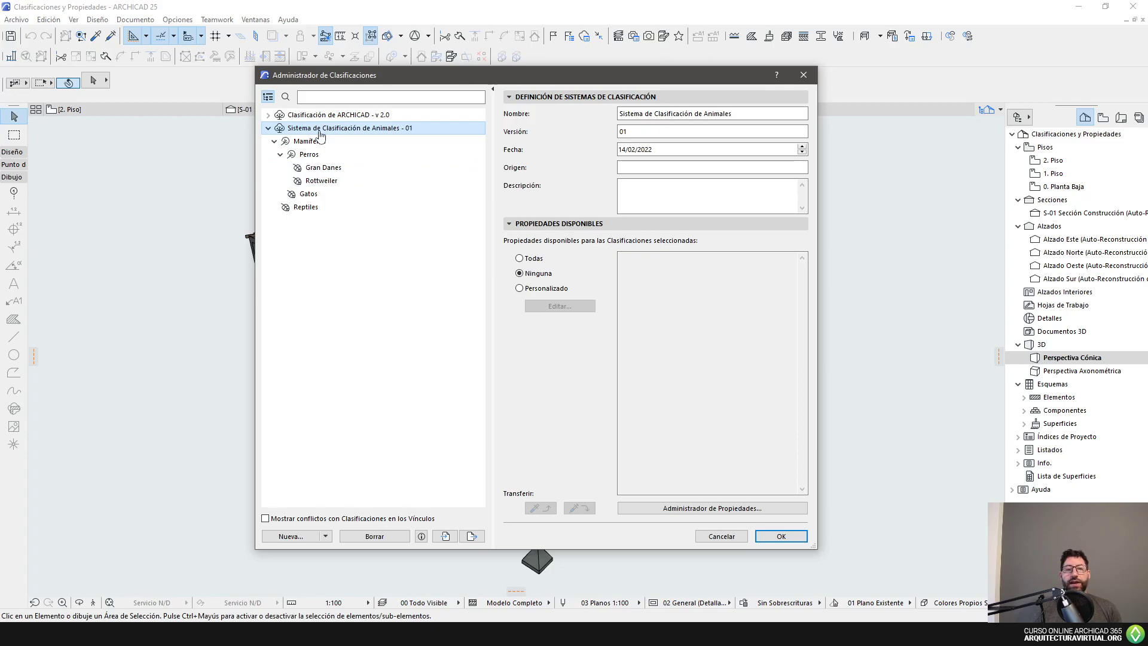
{"action": "left_click", "coordinate": [311, 170]}
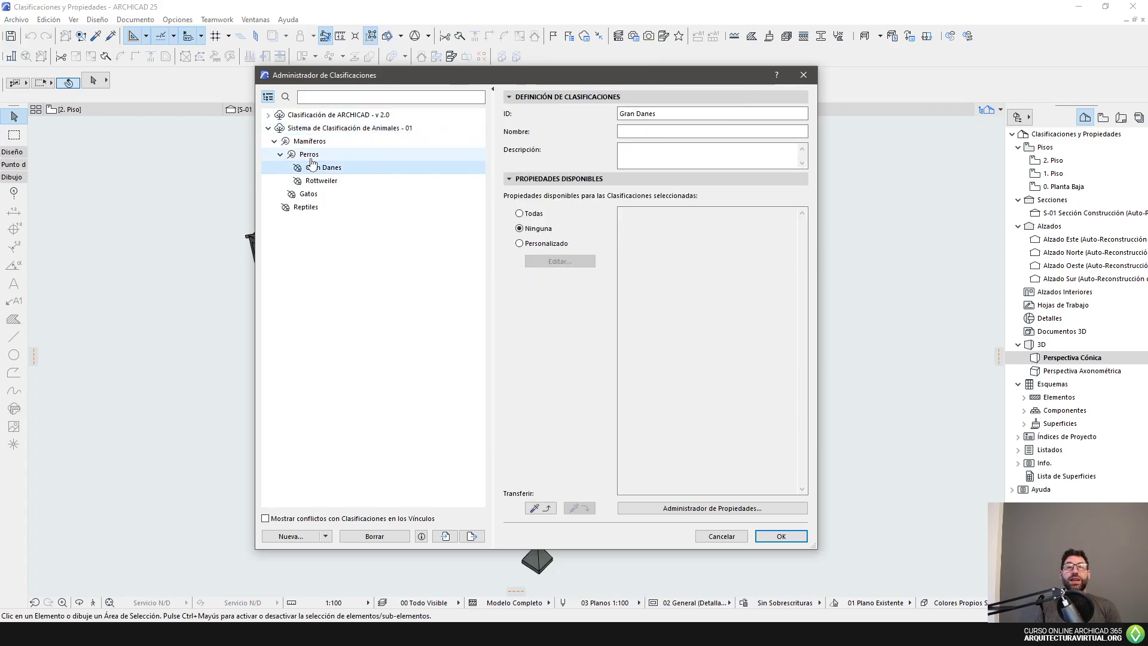
{"action": "left_click", "coordinate": [311, 159]}
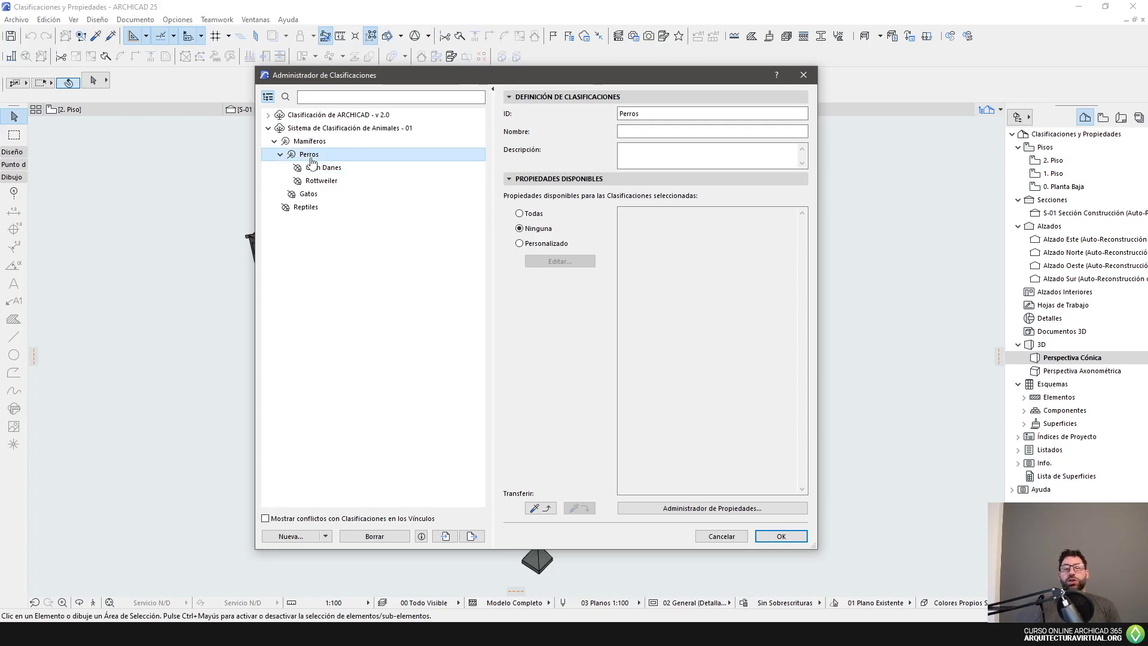
{"action": "left_click", "coordinate": [279, 155]}
{"action": "left_click", "coordinate": [279, 154]}
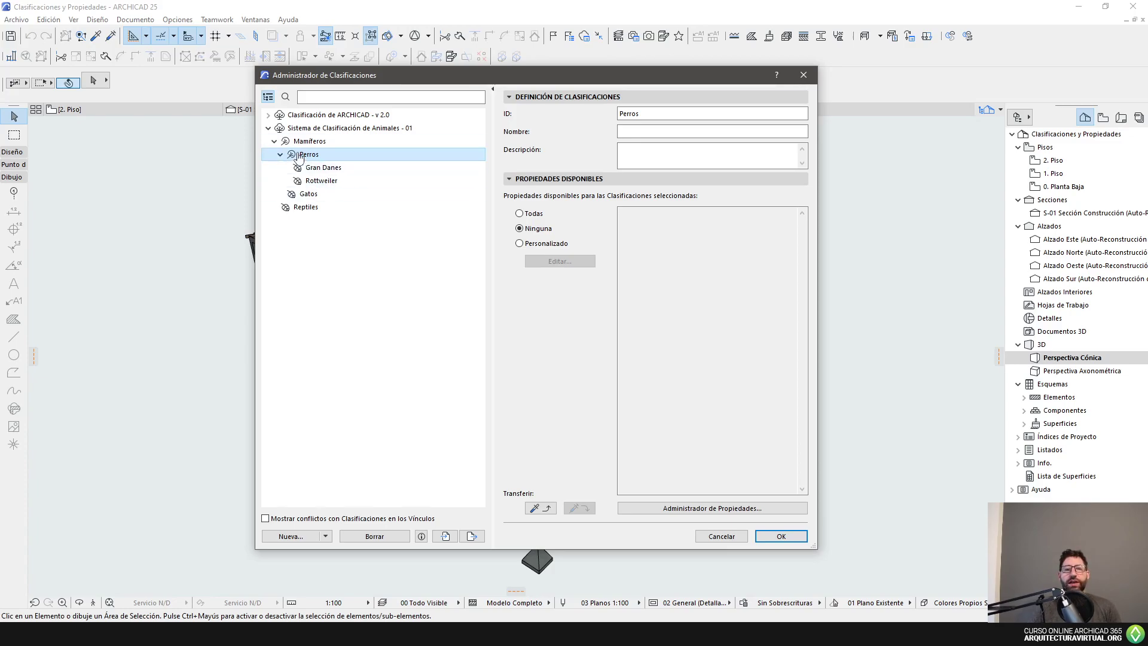
Collapse the animal system and create a classification system named Sistema de Clasificación de Arquitectura Virtual.
{"action": "left_click", "coordinate": [268, 129]}
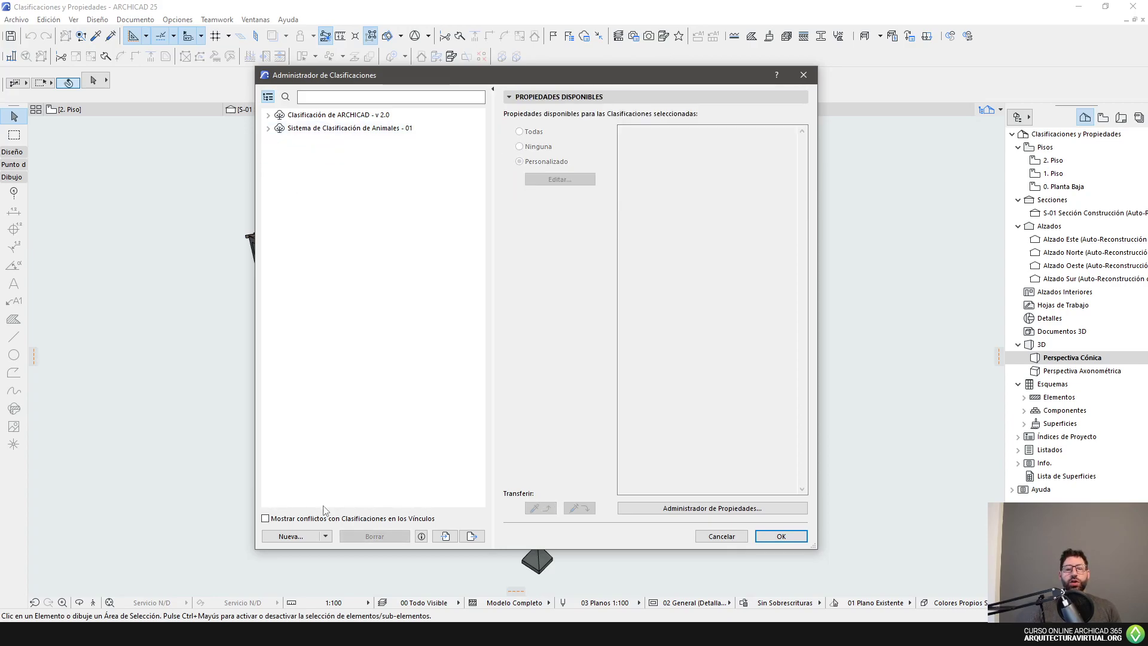
{"action": "left_click", "coordinate": [314, 536]}
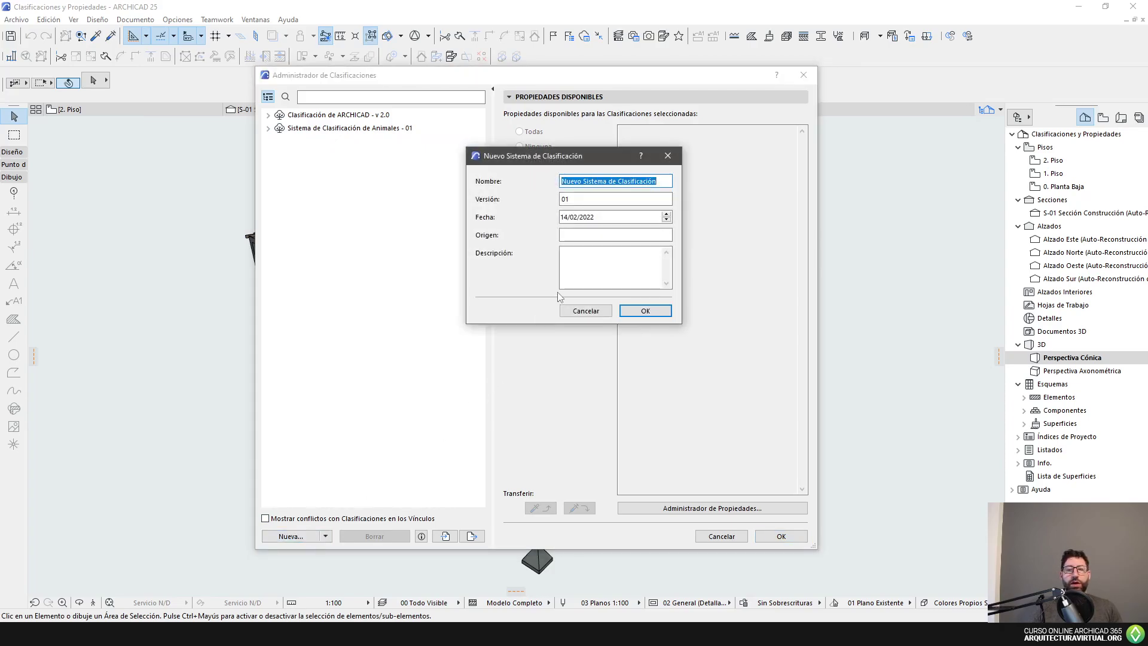
{"action": "type", "text": "Siste"}
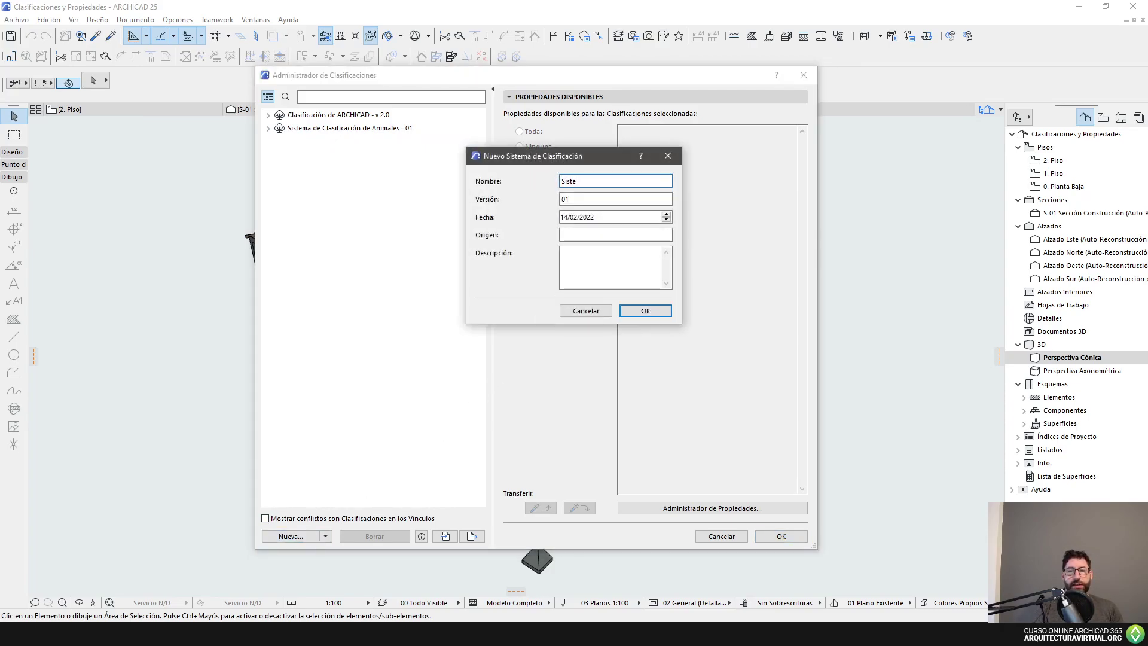
{"action": "type", "text": "ma de Clasificaci"}
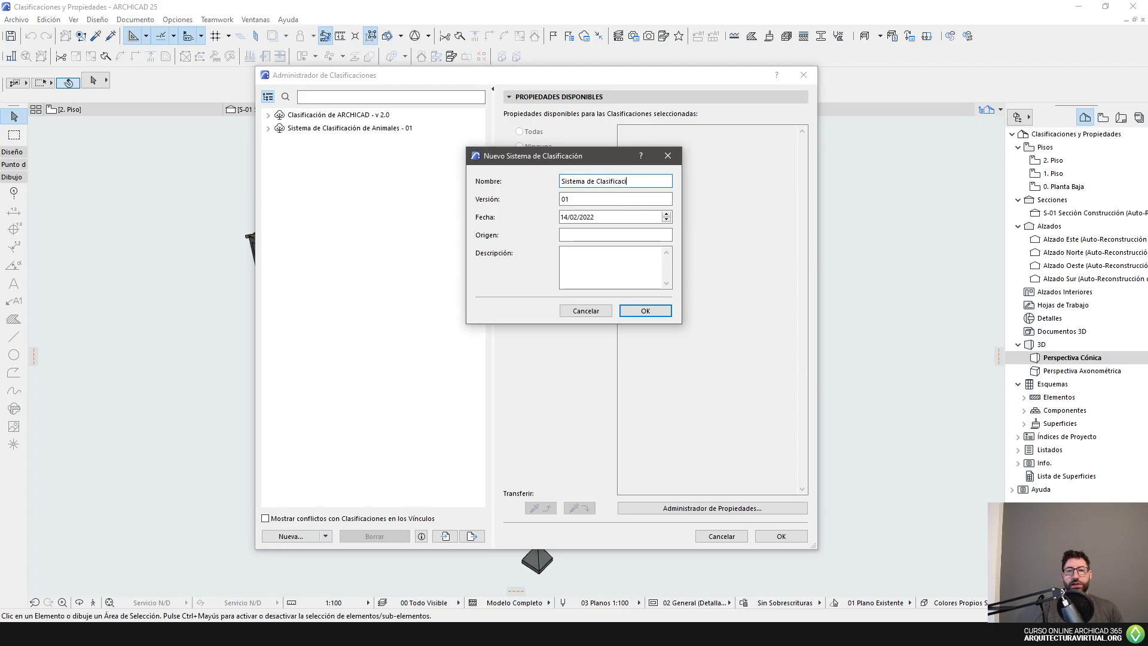
{"action": "type", "text": "ón de Arquitectura Virtual"}
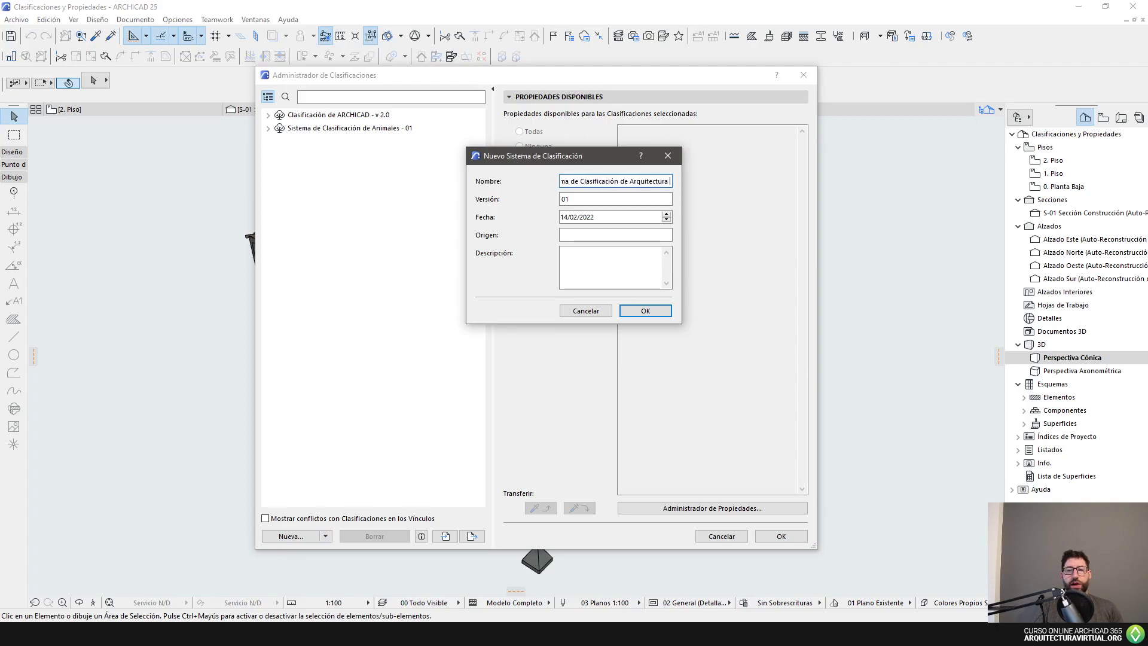
{"action": "key", "text": "Return"}
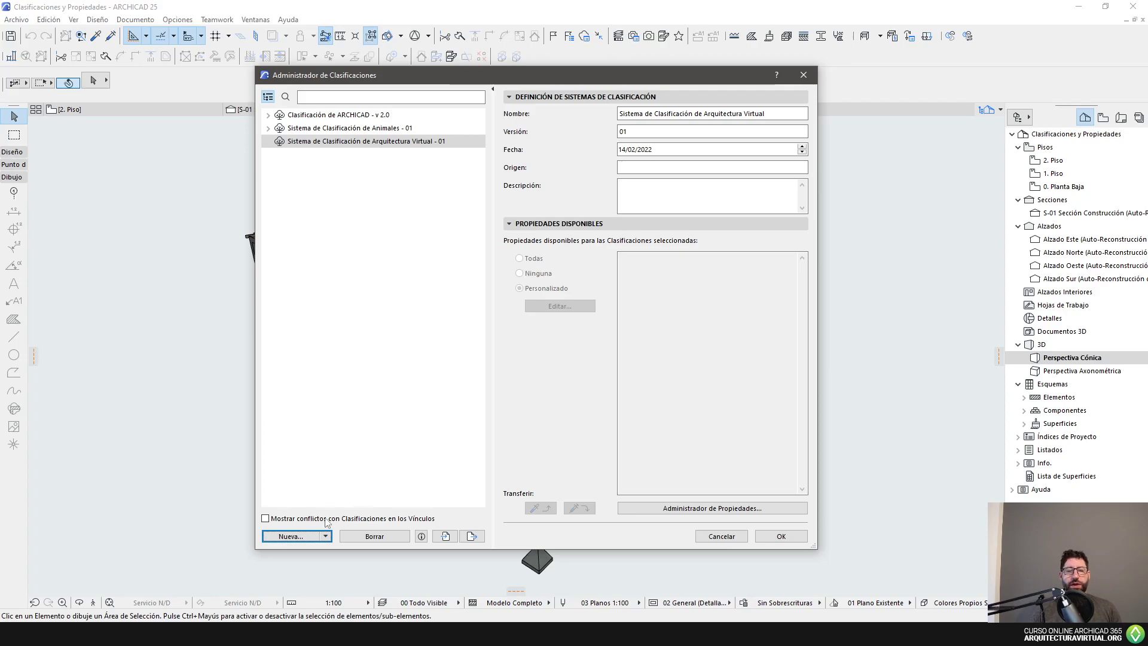
Add a classification with ID 01 and name Trabajos Preliminares to the Sistema de Clasificación de Arquitectura Virtual.
{"action": "left_click", "coordinate": [290, 536]}
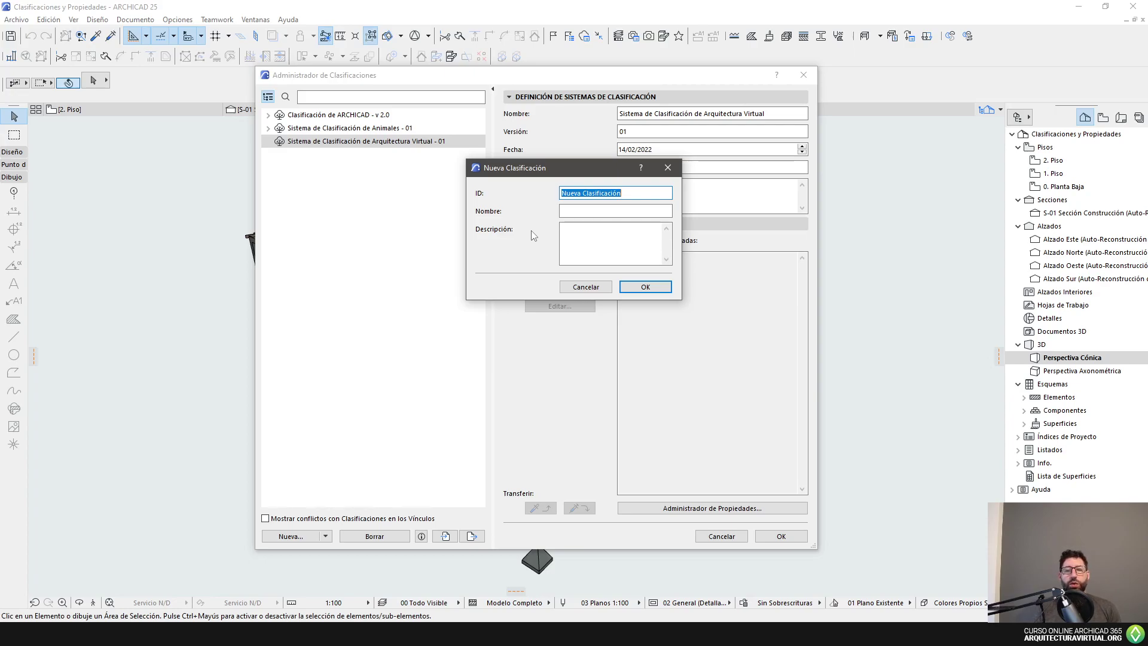
{"action": "left_click", "coordinate": [572, 213]}
{"action": "left_click", "coordinate": [571, 238]}
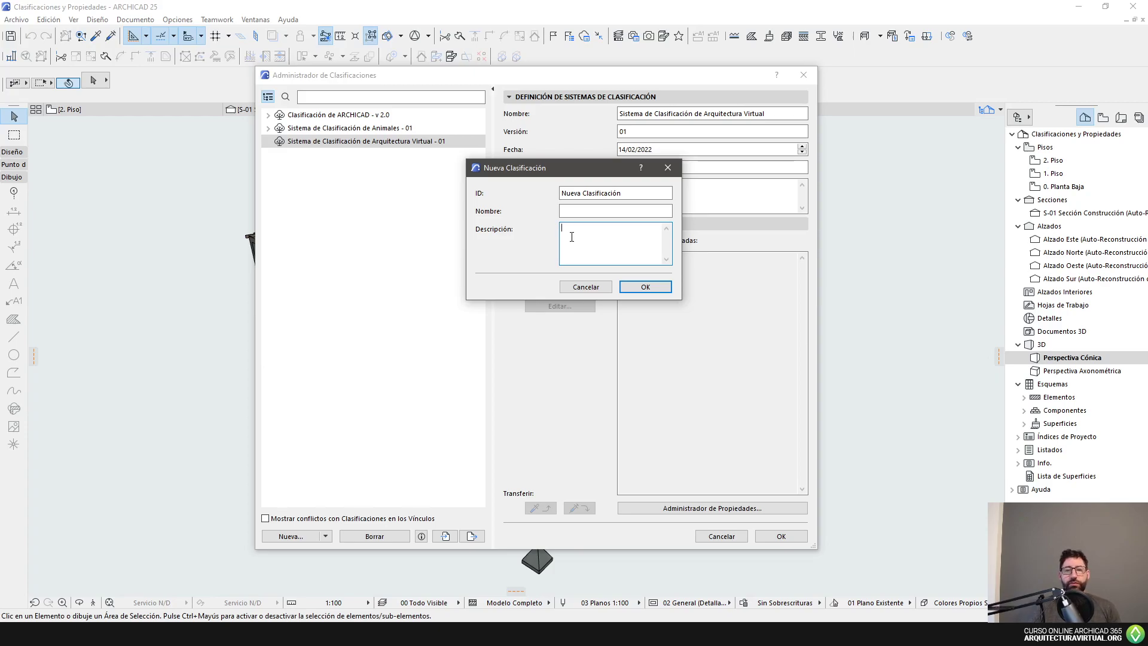
{"action": "left_click", "coordinate": [657, 193]}
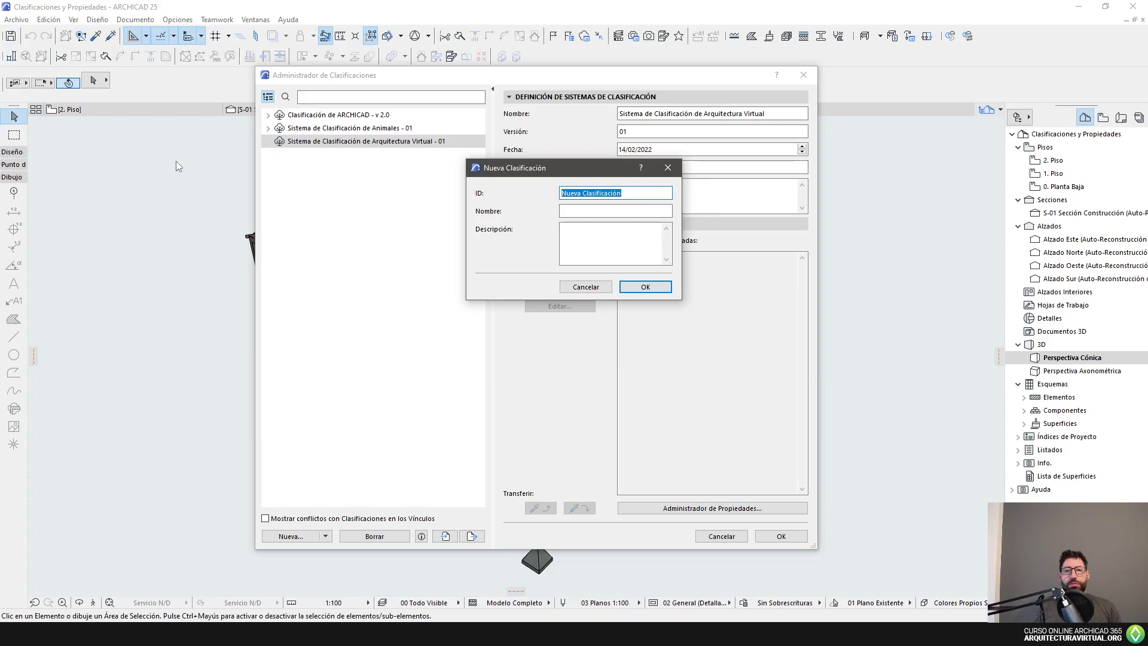
{"action": "type", "text": "01"}
{"action": "left_click", "coordinate": [601, 209]}
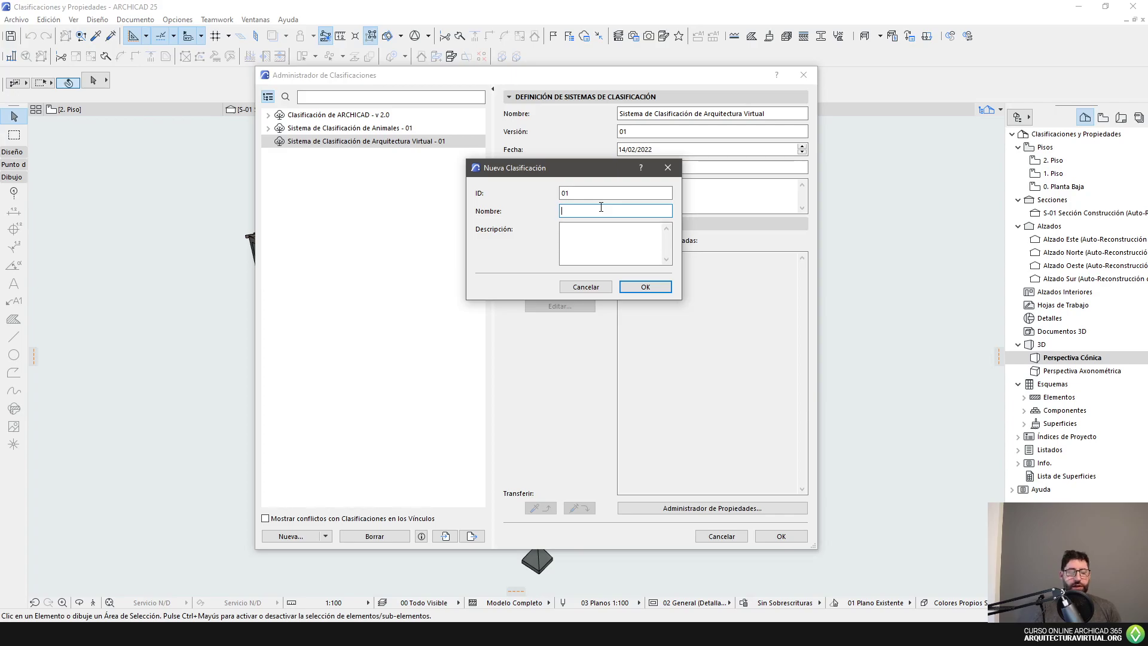
{"action": "type", "text": "jos Preliminares"}
{"action": "key", "text": "Return"}
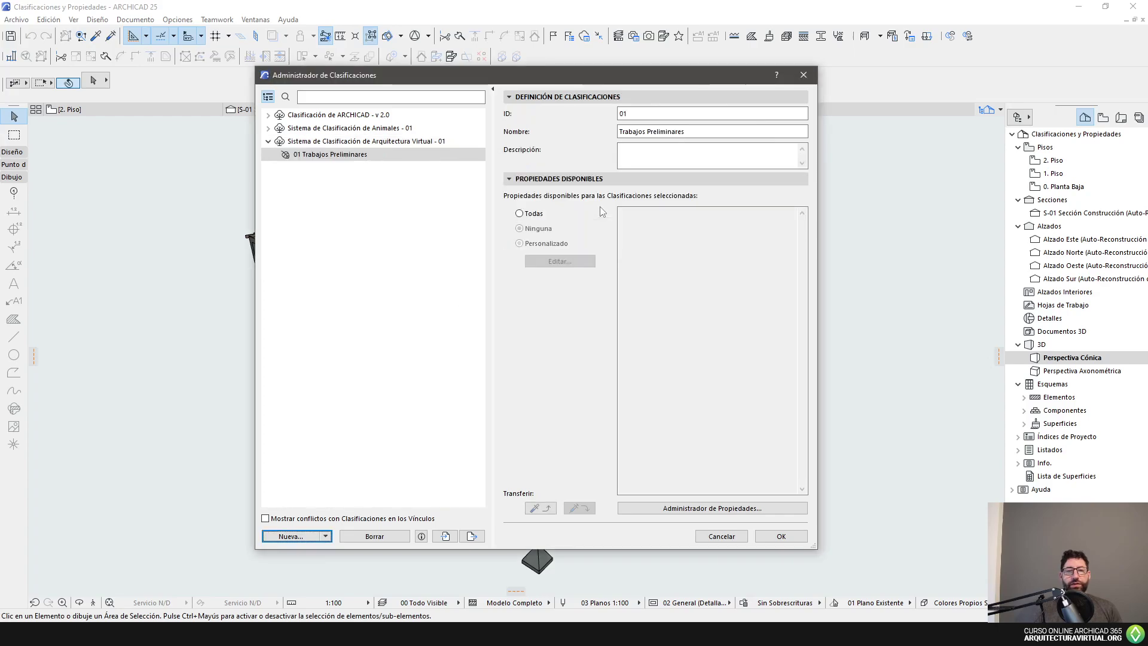
Add a classification with ID 02 and name Movimiento de Suelos at the same level as Trabajos Preliminares.
{"action": "left_click", "coordinate": [304, 539]}
{"action": "type", "text": "02"}
{"action": "key", "text": "Tab"}
{"action": "type", "text": "Movimiento de Suelos"}
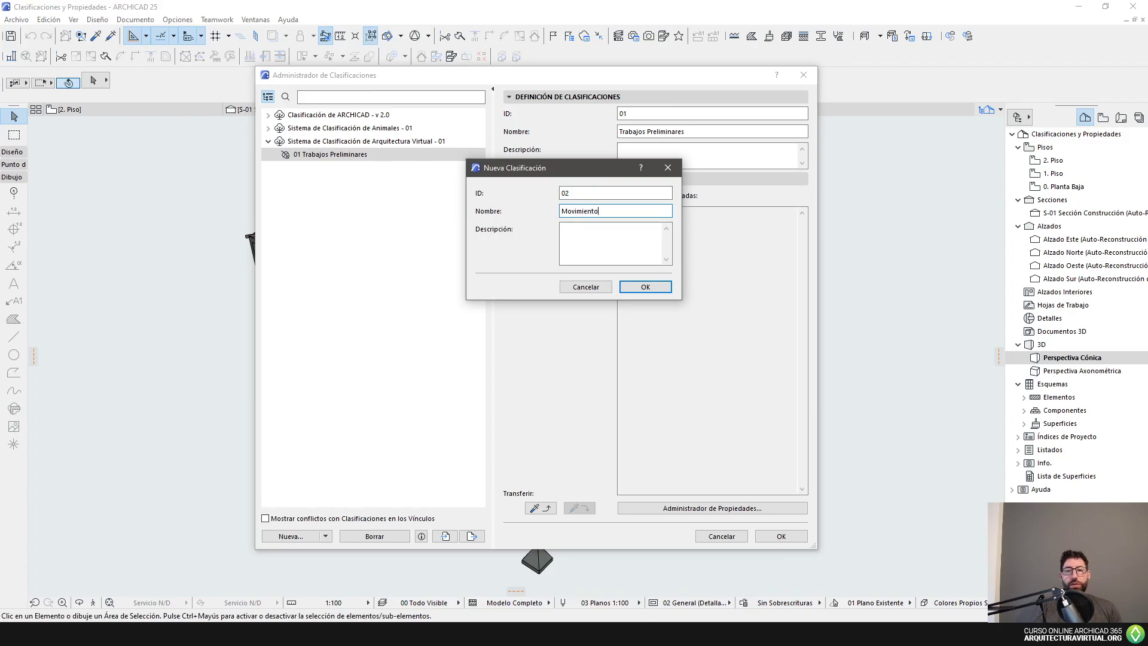
{"action": "key", "text": "Return"}
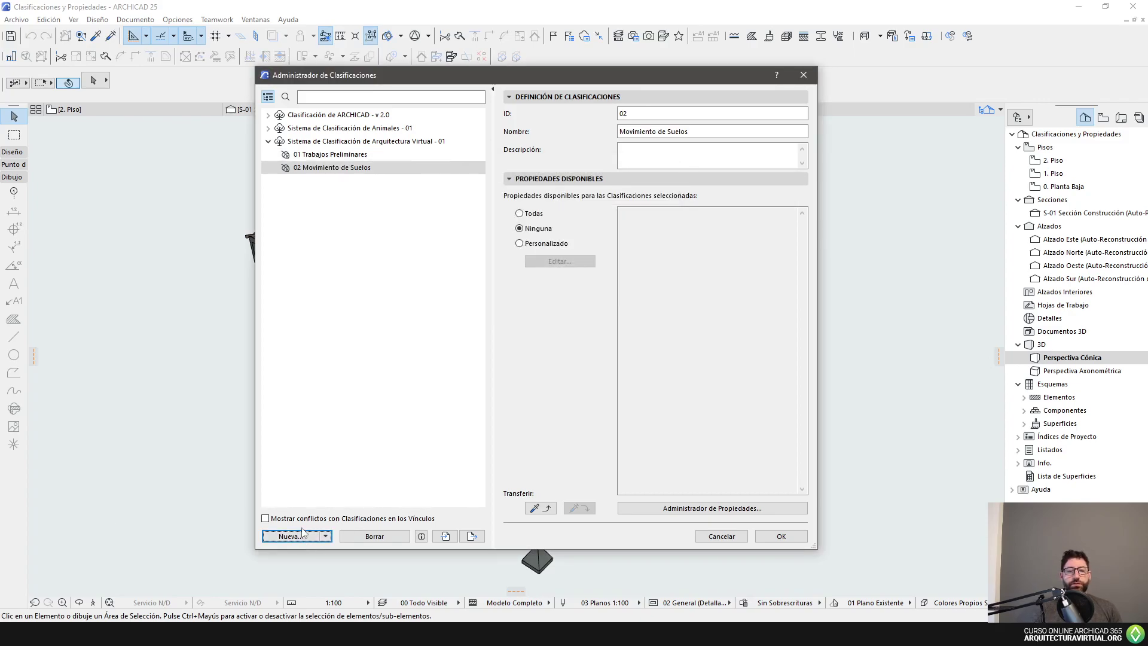
Add a classification with ID 03 and name Estructuras Resistentes after Movimiento de Suelos, and look through the new entries.
{"action": "left_click", "coordinate": [302, 536]}
{"action": "type", "text": "0"}
{"action": "type", "text": "Est"}
{"action": "type", "text": "ructura Re"}
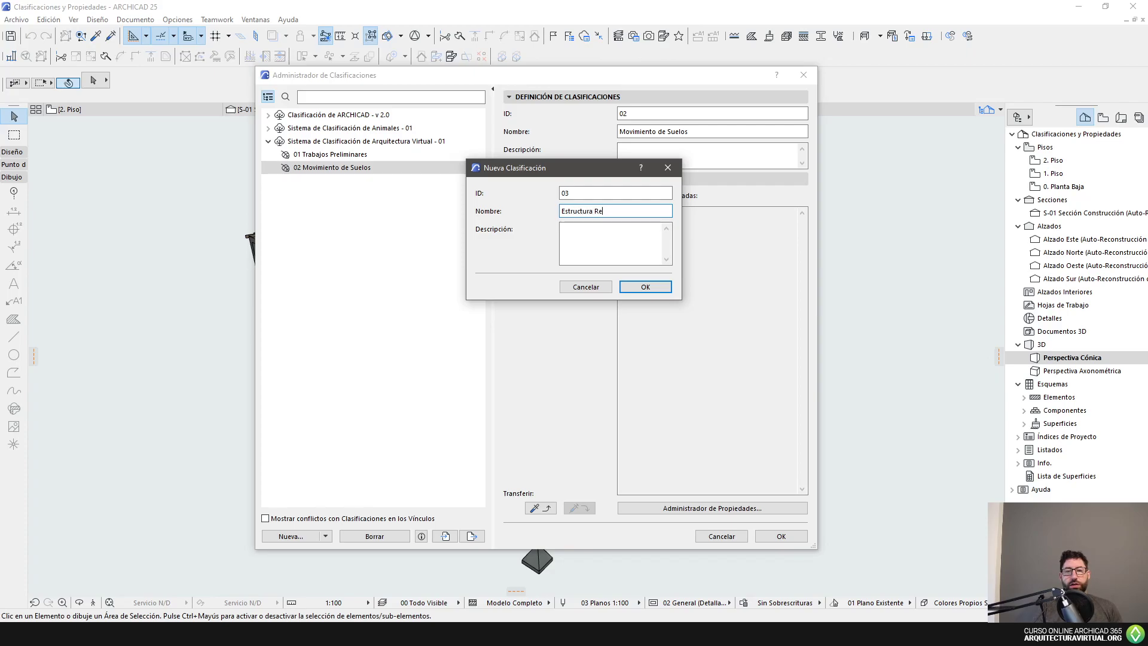
{"action": "type", "text": "sistentes"}
{"action": "key", "text": "Return"}
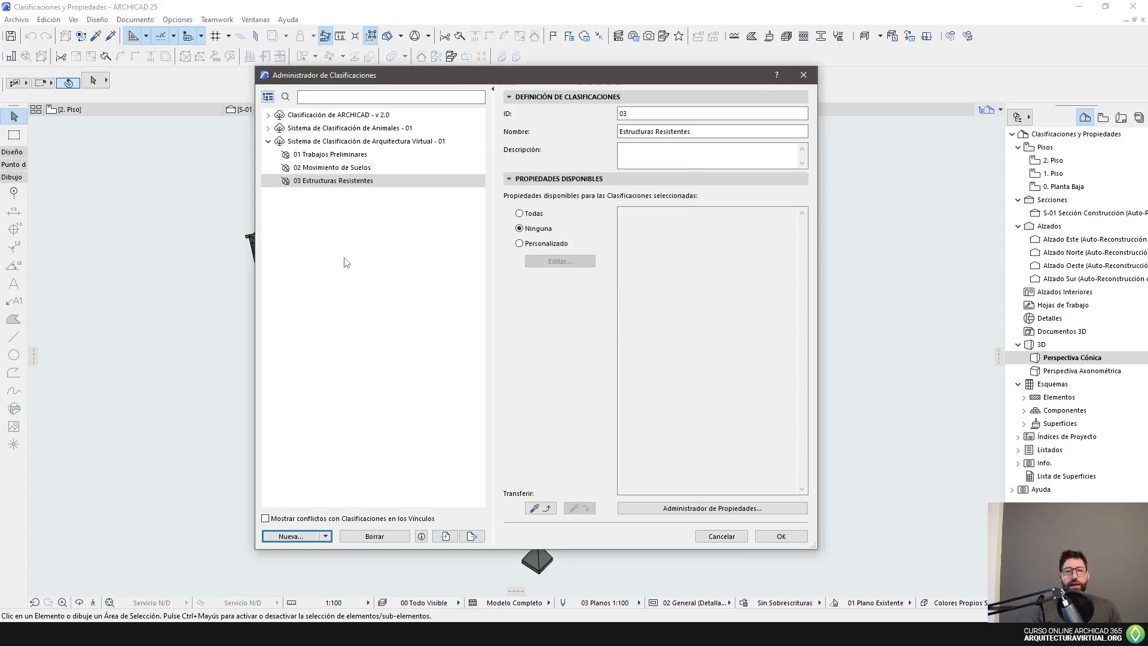
{"action": "left_click", "coordinate": [359, 157]}
{"action": "key", "text": "Down"}
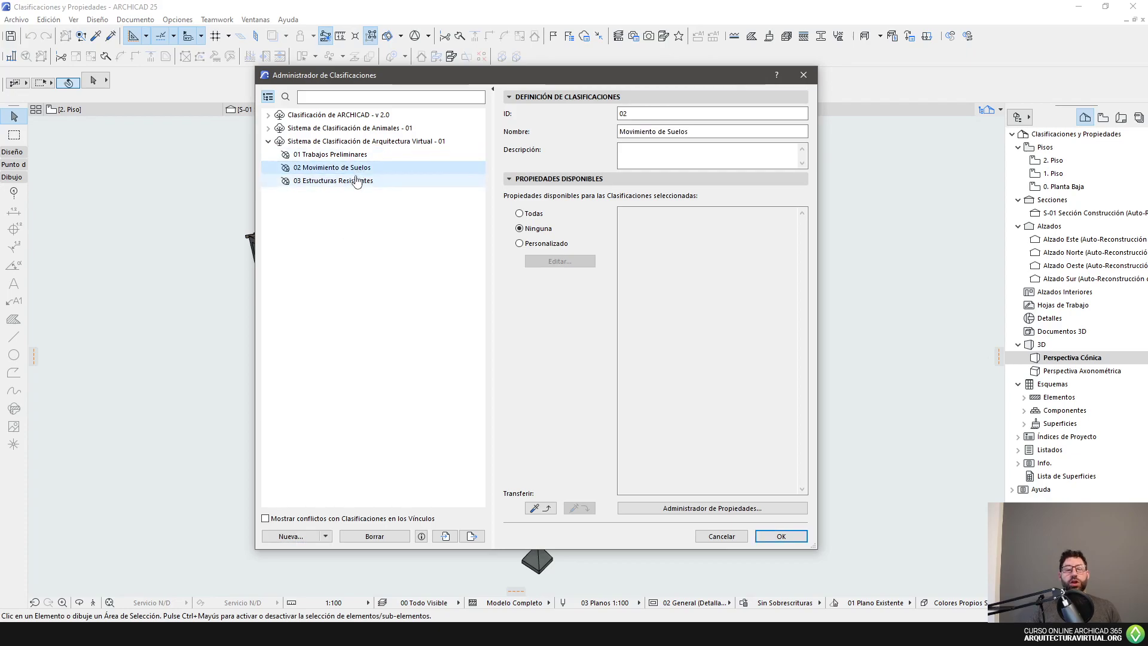
Add a classification with ID 03-01 and name Estructuras en Cubiertas and nest it inside 03 Estructuras Resistentes.
{"action": "key", "text": "Down"}
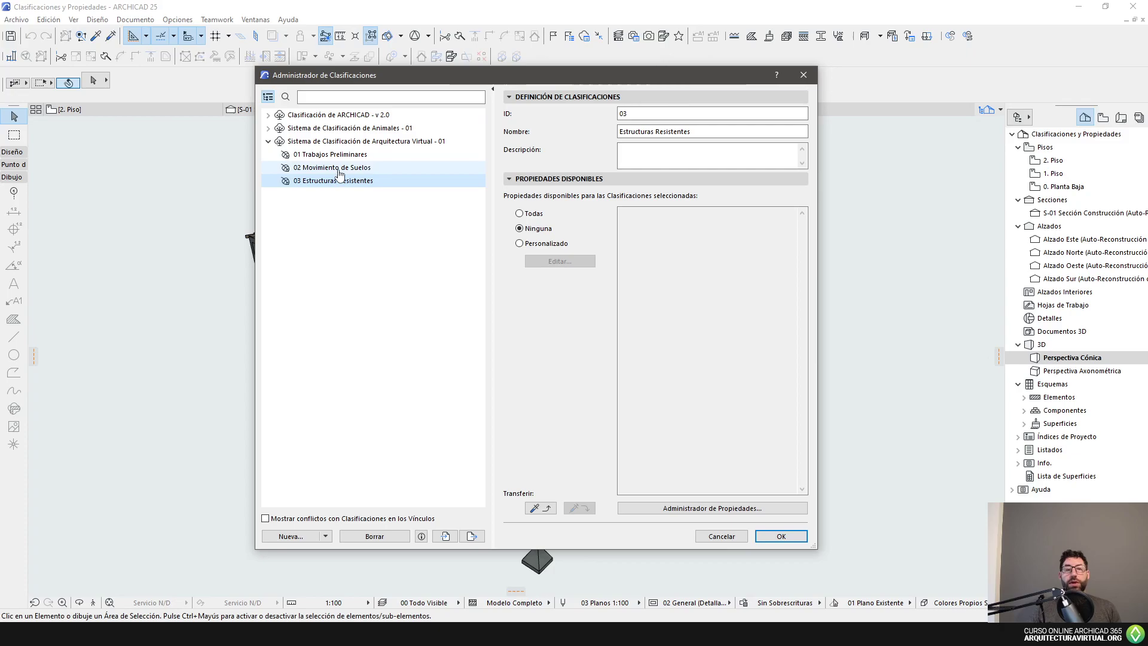
{"action": "left_click", "coordinate": [305, 536]}
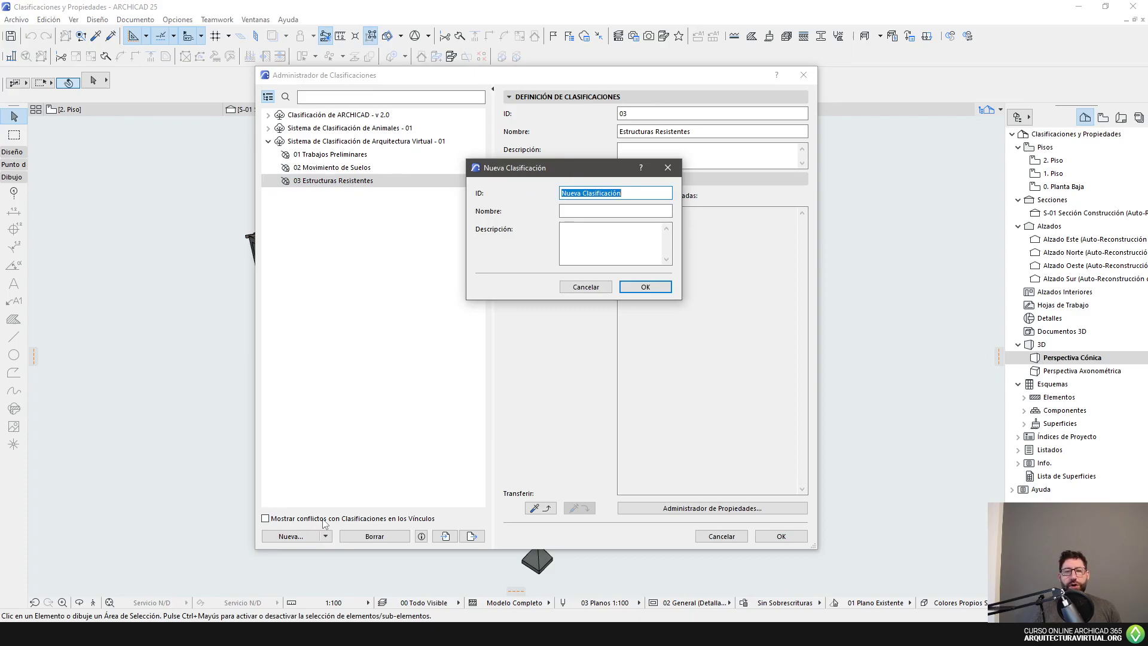
{"action": "type", "text": "03-01"}
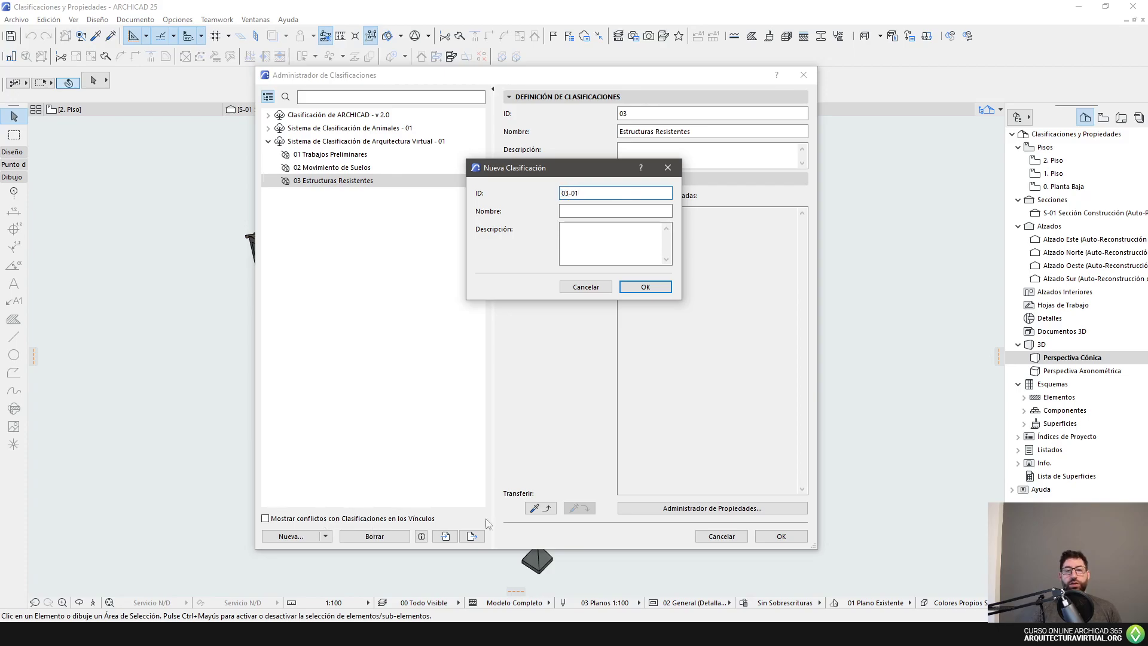
{"action": "left_click", "coordinate": [596, 211]}
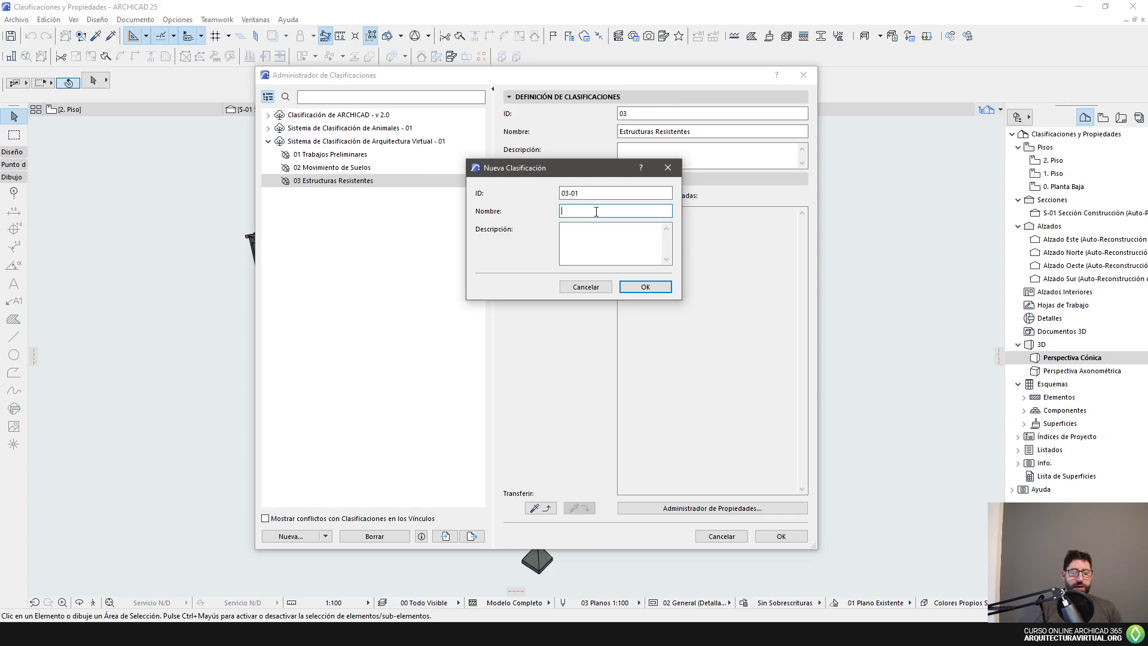
{"action": "type", "text": "Estructuras en Cubiertas"}
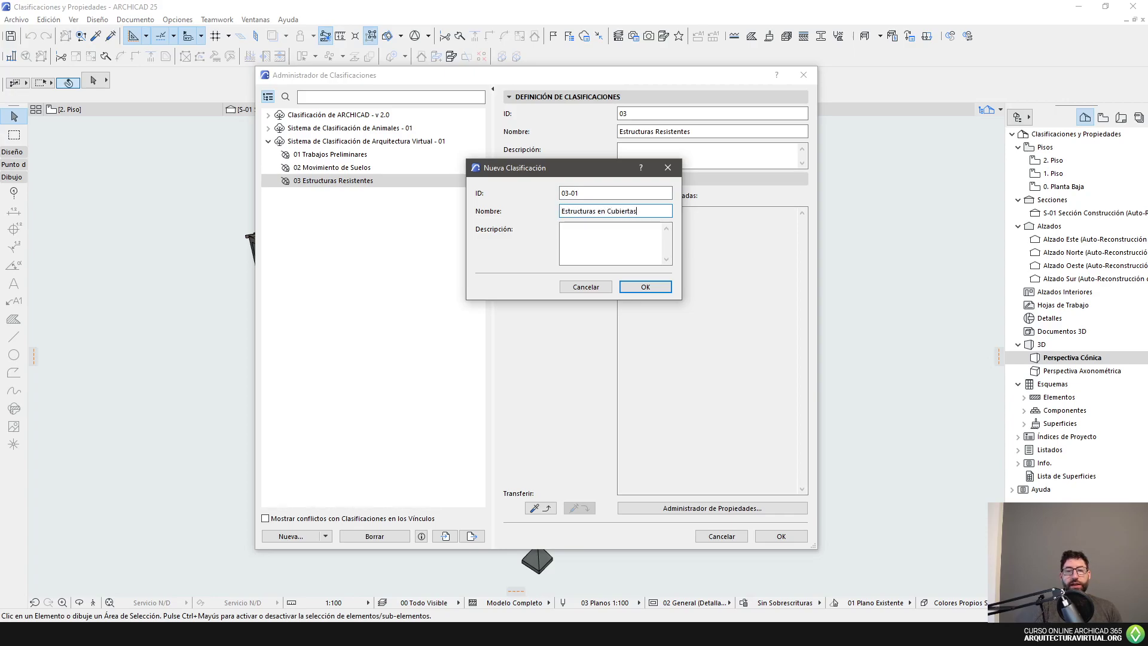
{"action": "key", "text": "Return"}
{"action": "left_click", "coordinate": [358, 179]}
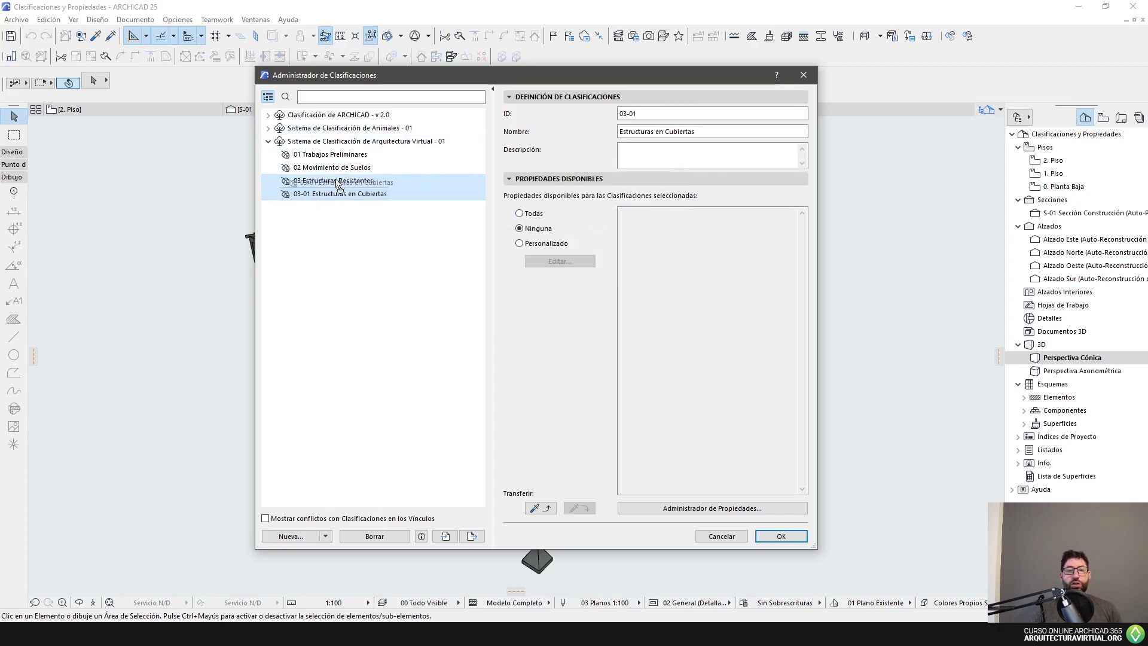
{"action": "left_click", "coordinate": [276, 180]}
{"action": "left_click", "coordinate": [274, 181]}
Add a classification with ID 03-02 and name Estructuras en Pisos at the same level as Estructuras en Cubiertas.
{"action": "left_click", "coordinate": [341, 194]}
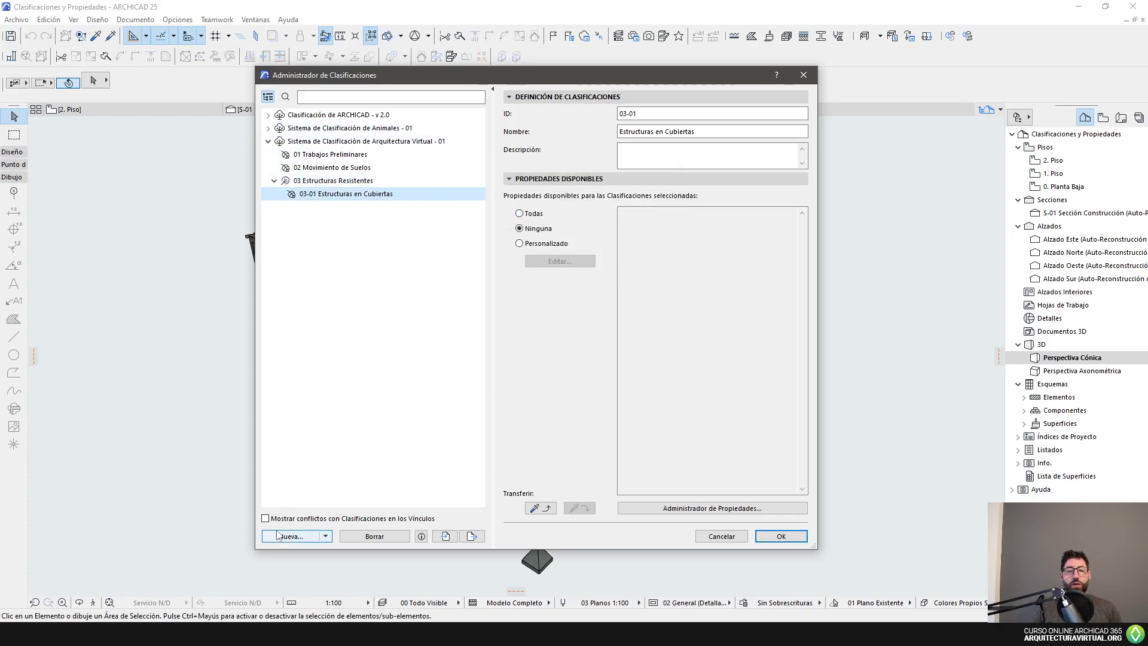
{"action": "left_click", "coordinate": [290, 536]}
{"action": "type", "text": "03-"}
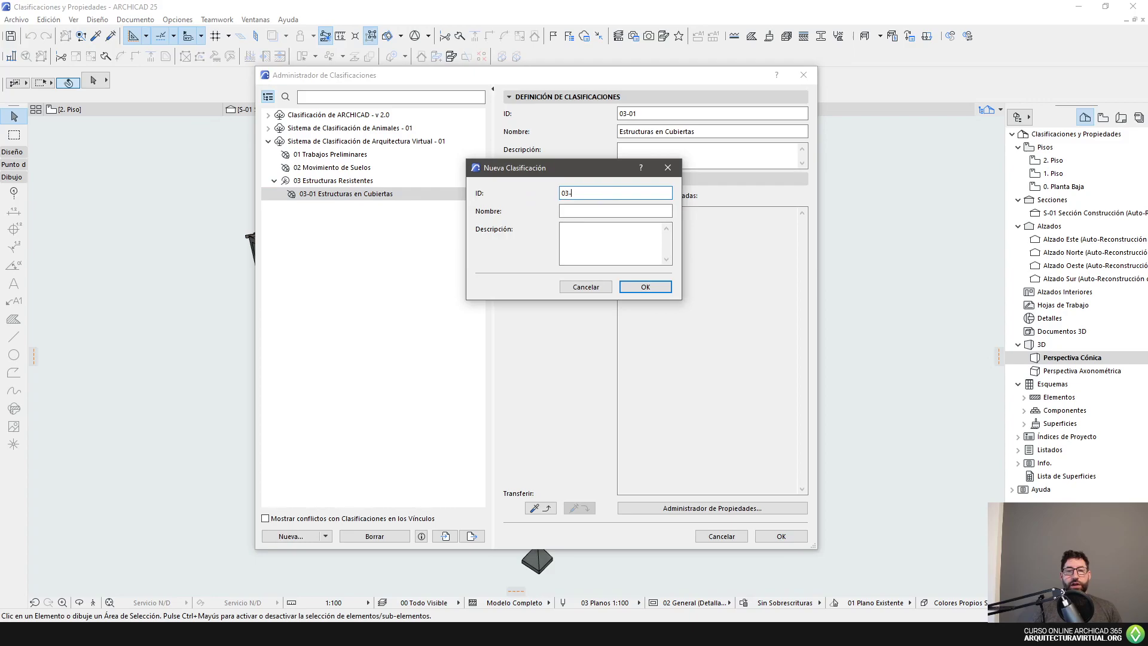
{"action": "type", "text": "02"}
{"action": "type", "text": "Estructura"}
{"action": "type", "text": "s en Piso"}
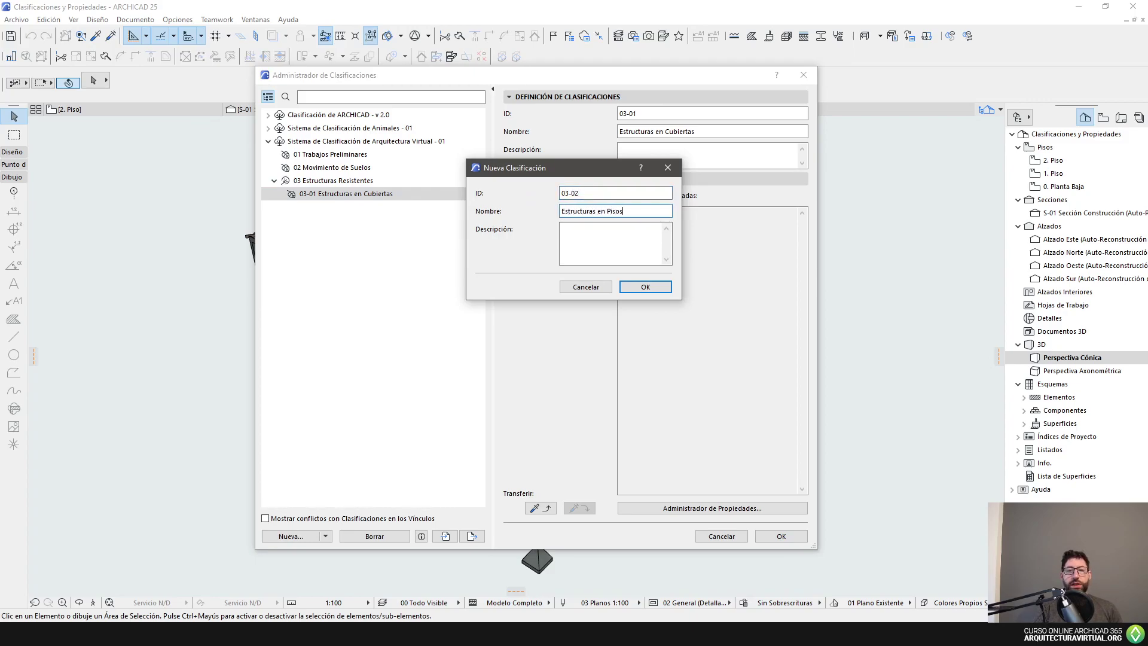
{"action": "type", "text": "s"}
{"action": "key", "text": "Return"}
Add a classification with ID 03-03 and name Estructuras en Fundaciones after Estructuras en Pisos.
{"action": "left_click", "coordinate": [290, 536]}
{"action": "type", "text": "03-03 "}
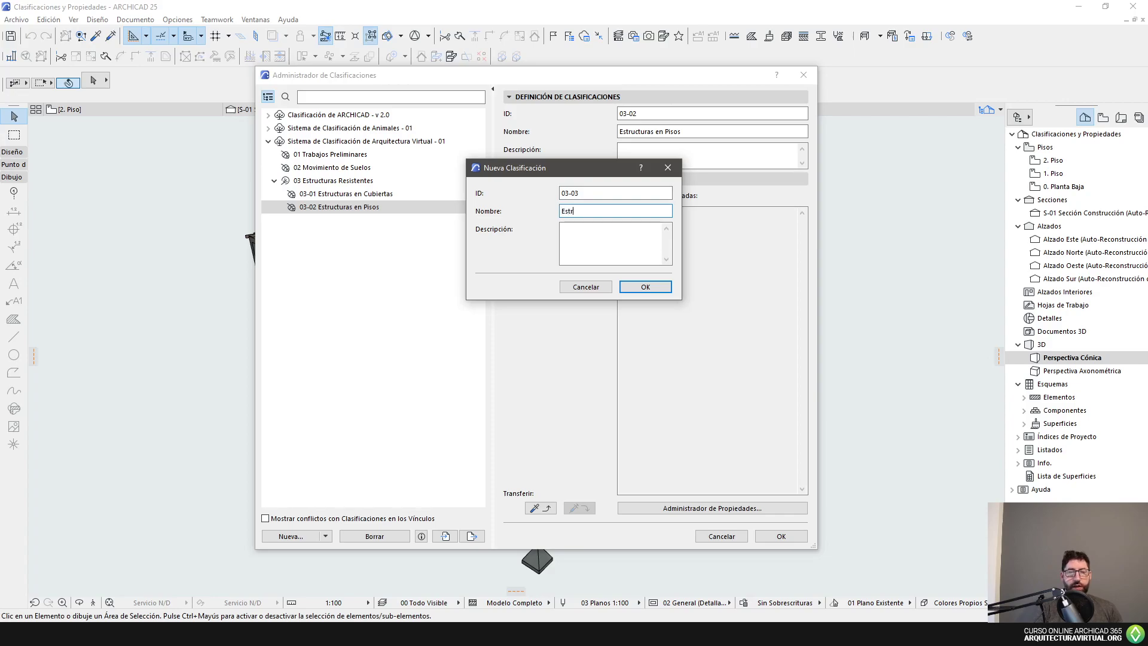
{"action": "type", "text": "Estructuras en Fundaciones"}
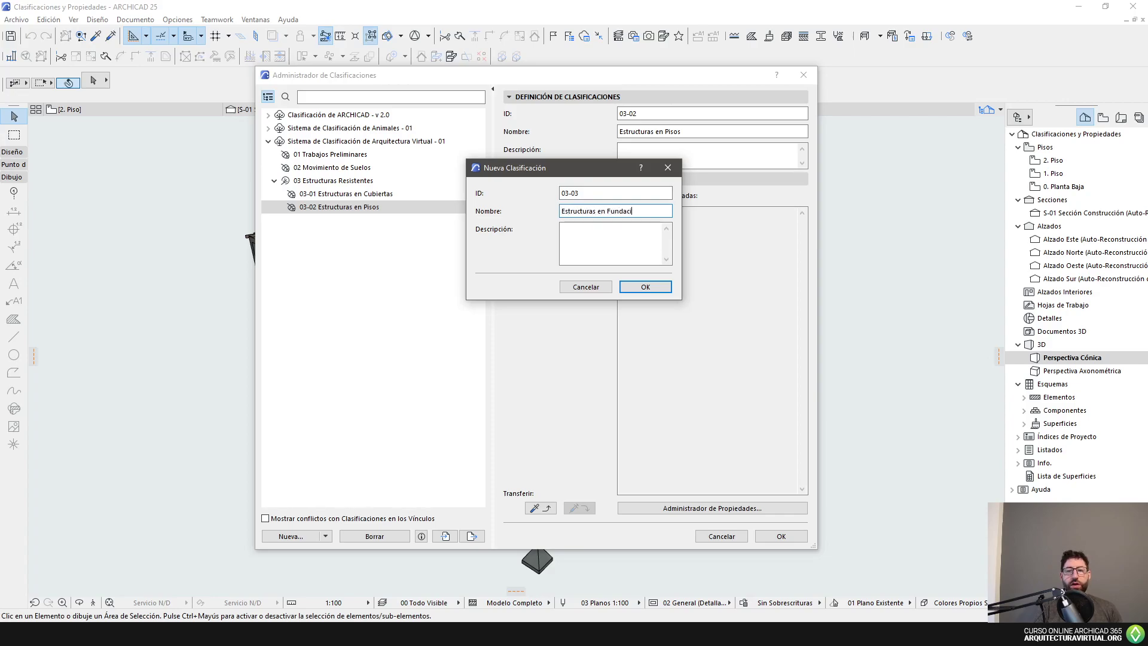
{"action": "key", "text": "Return"}
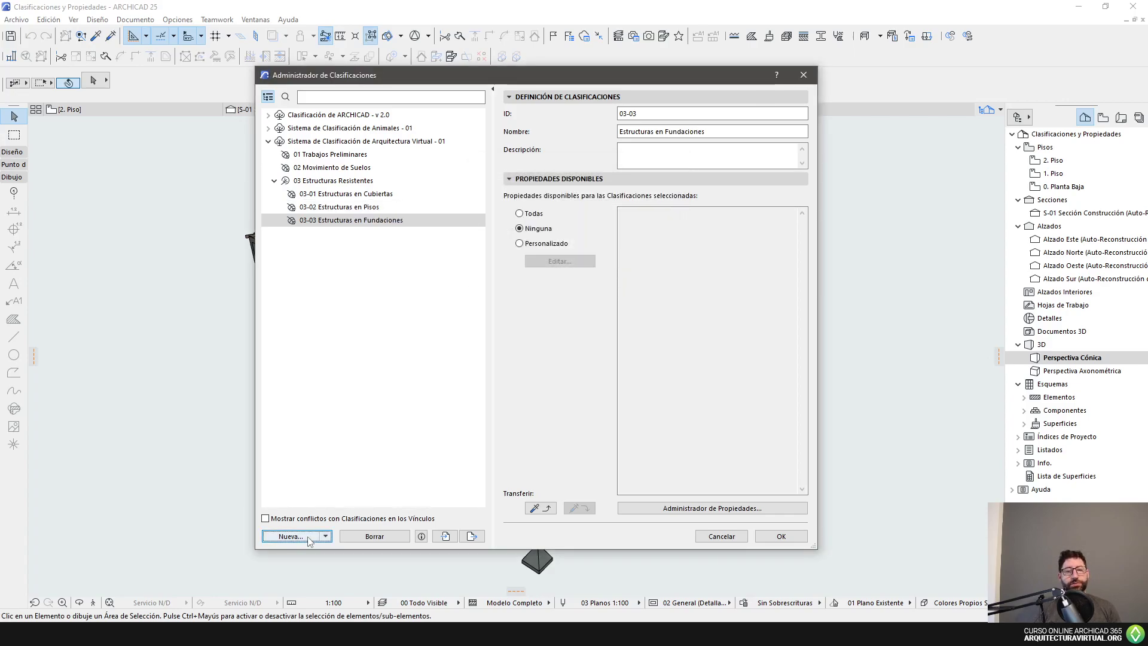
Add a classification with ID 03-0200 and name Vigas and nest it inside 03-02 Estructuras en Pisos.
{"action": "left_click", "coordinate": [355, 209]}
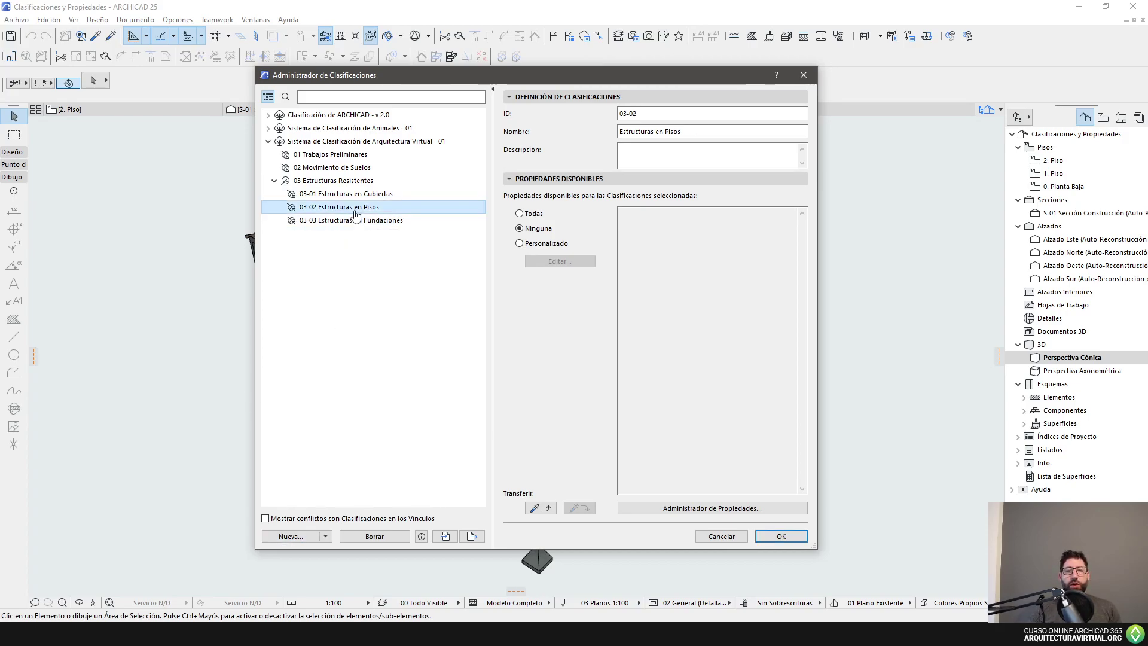
{"action": "left_click", "coordinate": [304, 537]}
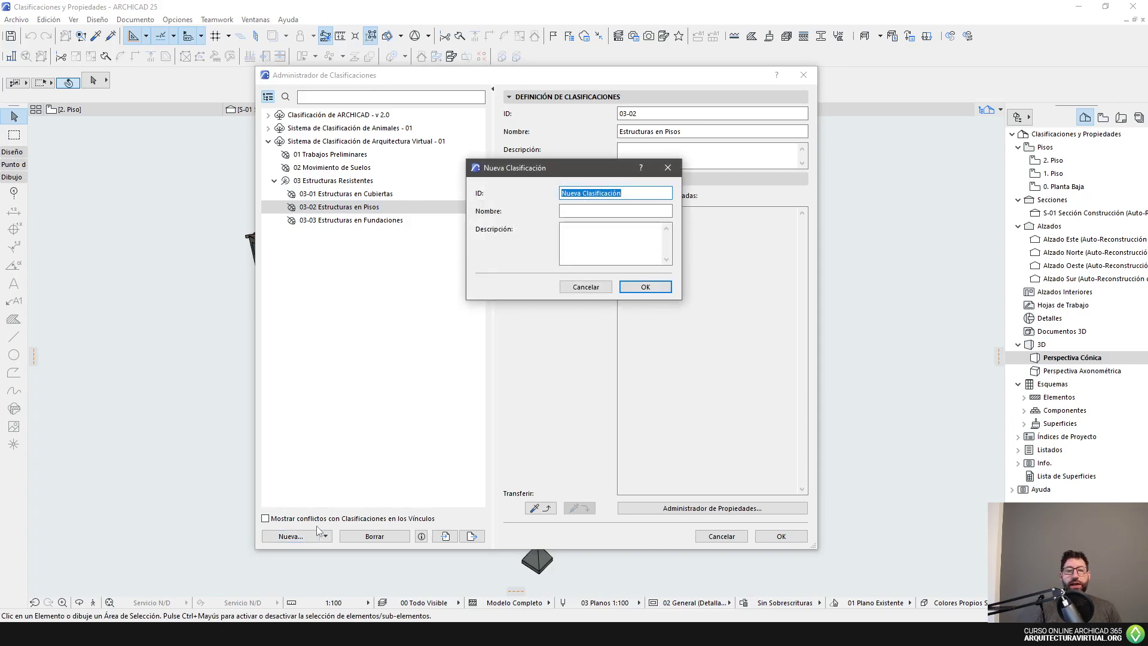
{"action": "type", "text": "03-0200"}
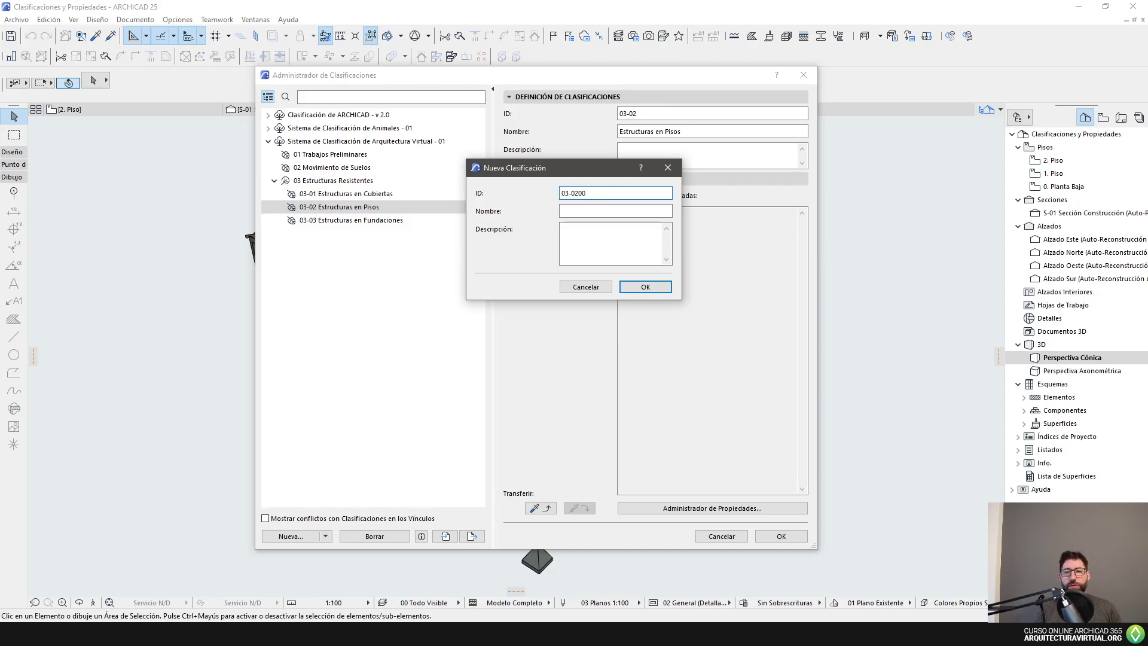
{"action": "type", "text": "Vigas"}
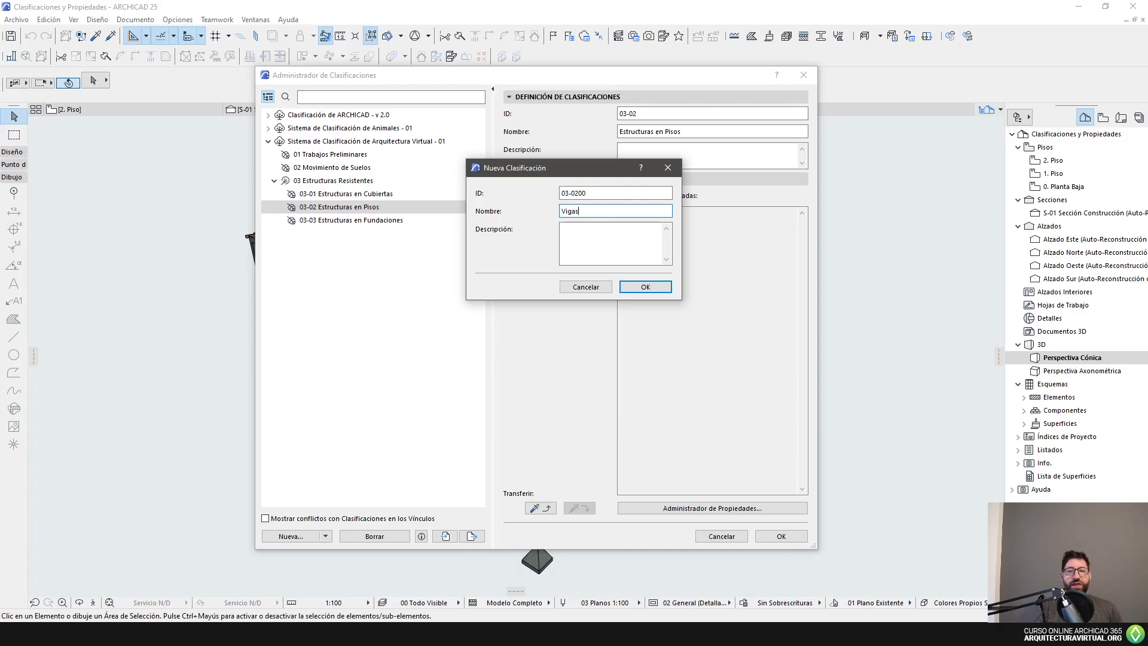
{"action": "key", "text": "Return"}
{"action": "left_click_drag", "start_coordinate": [332, 222], "coordinate": [352, 210]}
{"action": "left_click", "coordinate": [281, 208]}
Add a classification with ID 03-0201 and name Columnas at the same level as Vigas.
{"action": "left_click", "coordinate": [332, 221]}
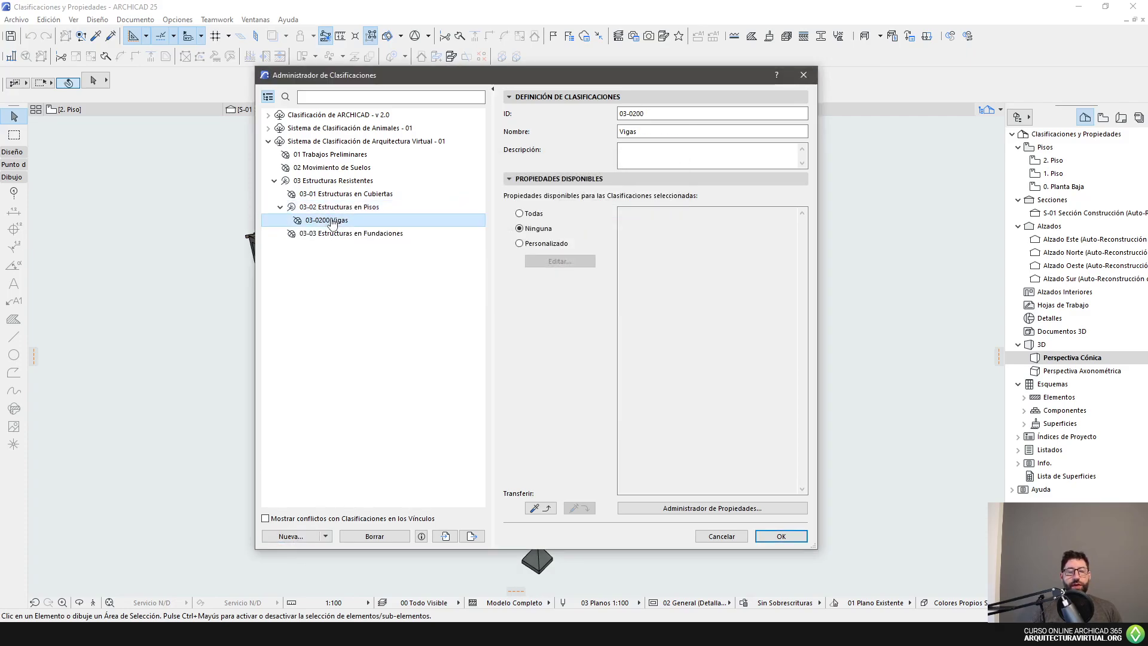
{"action": "left_click", "coordinate": [314, 534]}
{"action": "type", "text": "03-0201"}
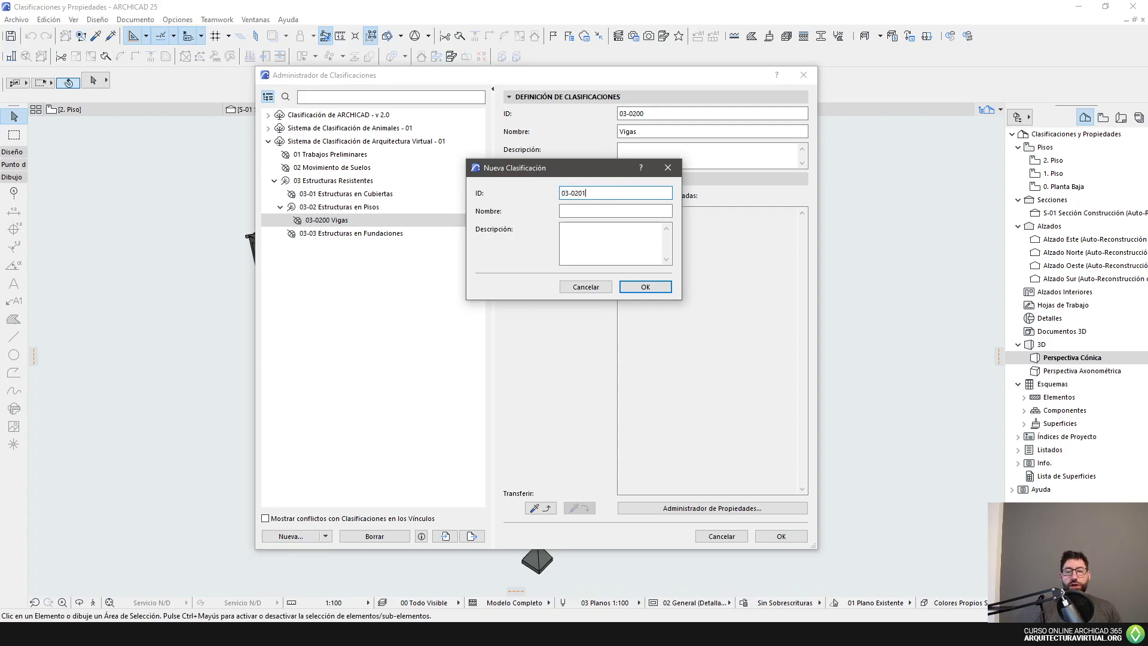
{"action": "key", "text": "Tab"}
{"action": "type", "text": "Columnas"}
{"action": "key", "text": "Return"}
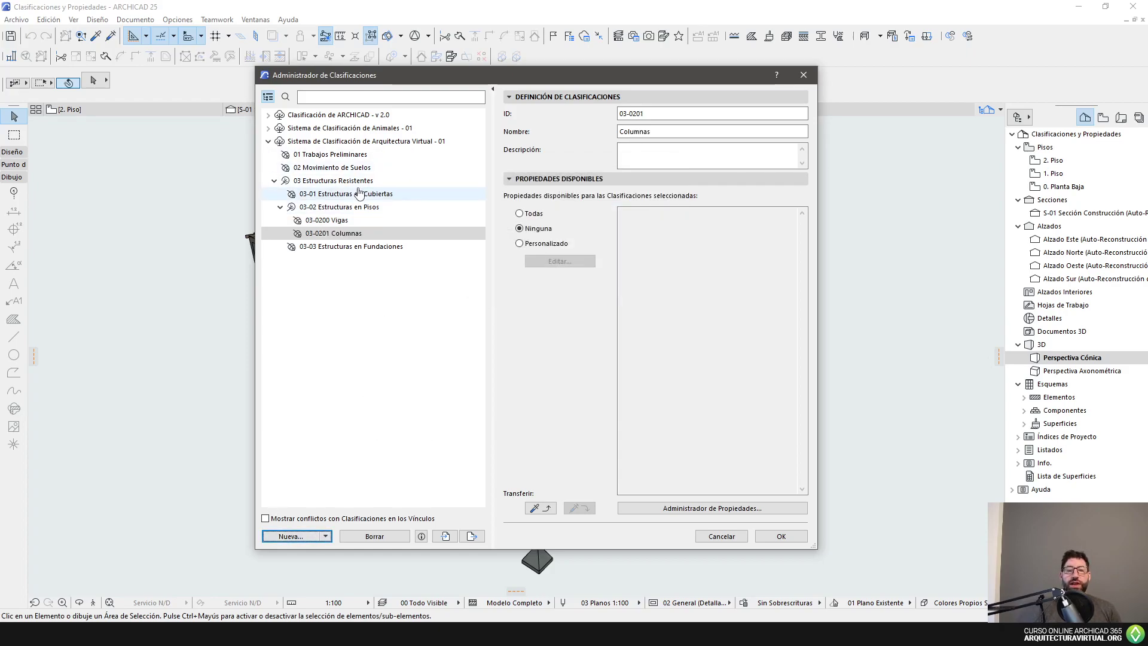
Add a classification with ID 03-0202 and name Losas after Columnas.
{"action": "left_click", "coordinate": [302, 535]}
{"action": "type", "text": "03-"}
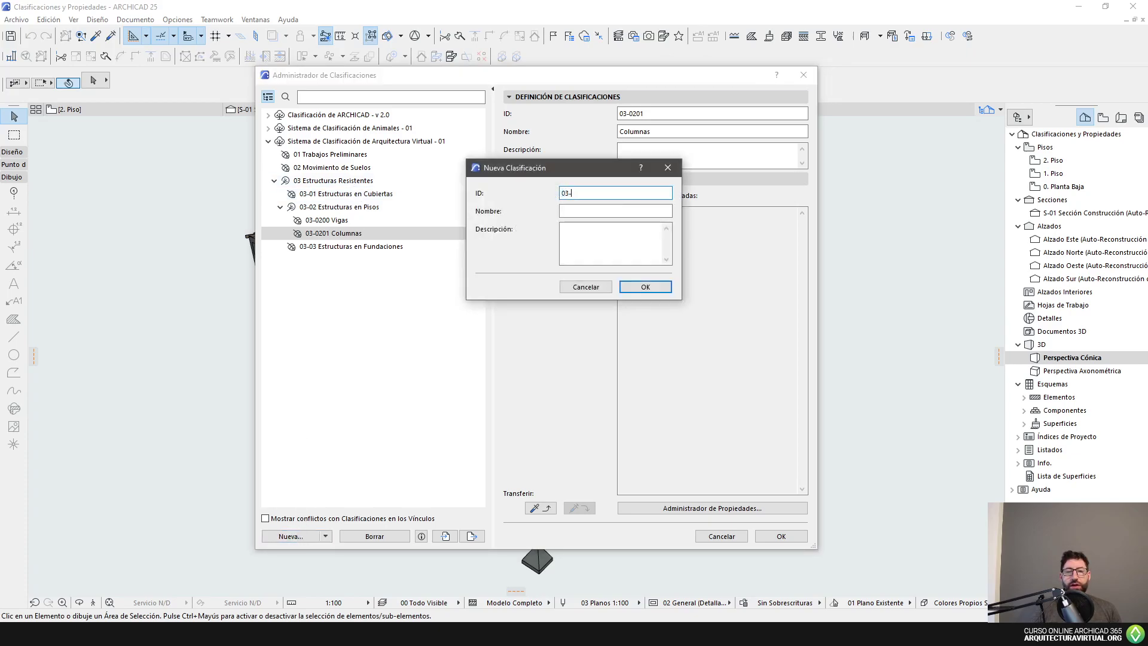
{"action": "type", "text": "0202 L"}
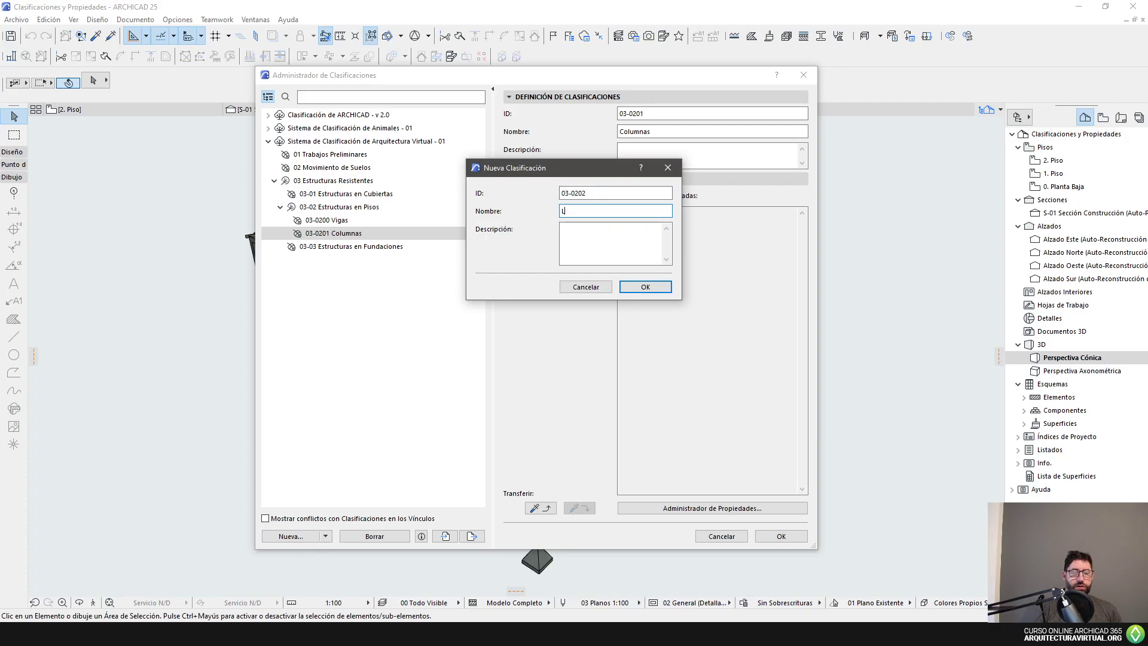
{"action": "type", "text": "osas"}
{"action": "key", "text": "Return"}
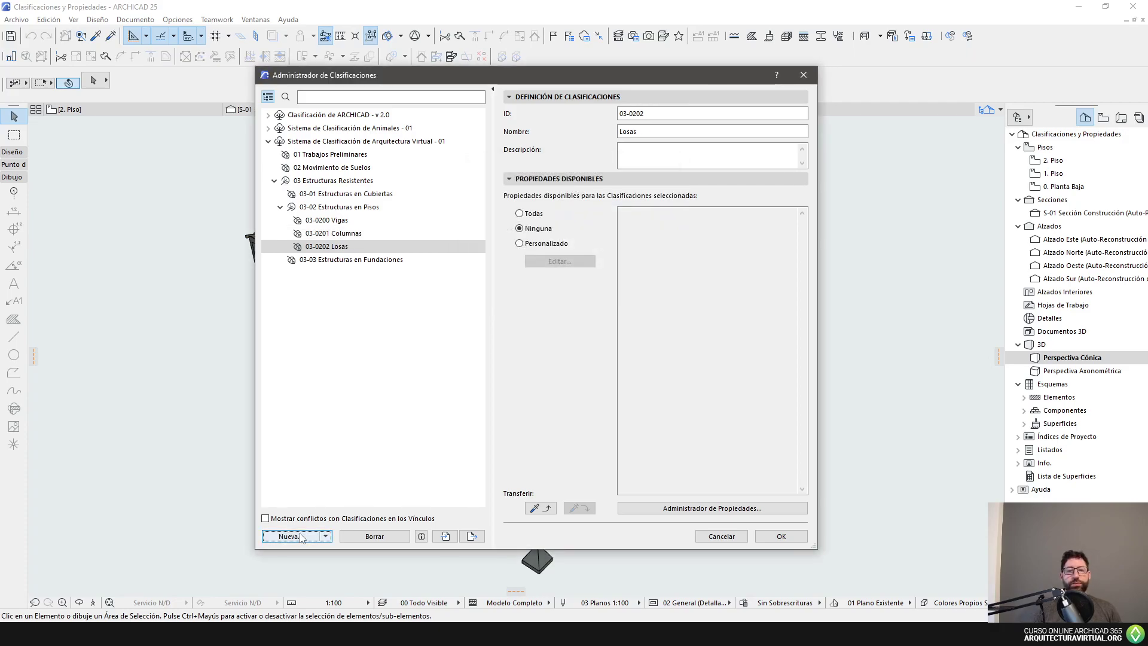
Add a classification with ID 03-0300 and name Plateas de Fundación and nest it inside 03-03 Estructuras en Fundaciones.
{"action": "left_click", "coordinate": [349, 259]}
{"action": "left_click", "coordinate": [298, 536]}
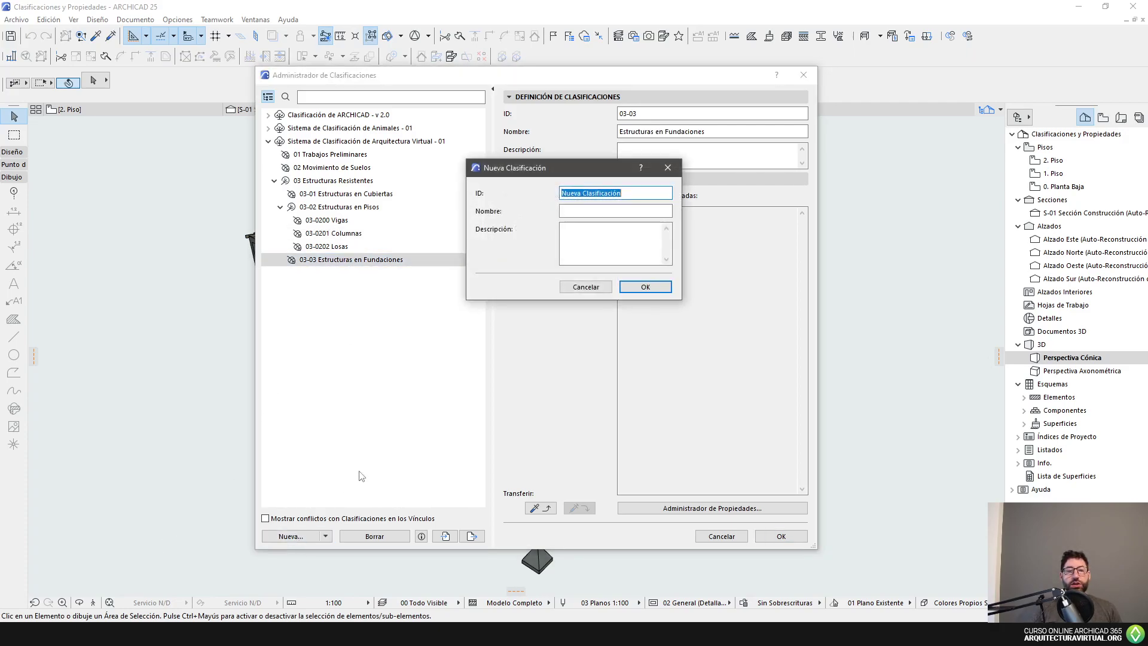
{"action": "type", "text": "03"}
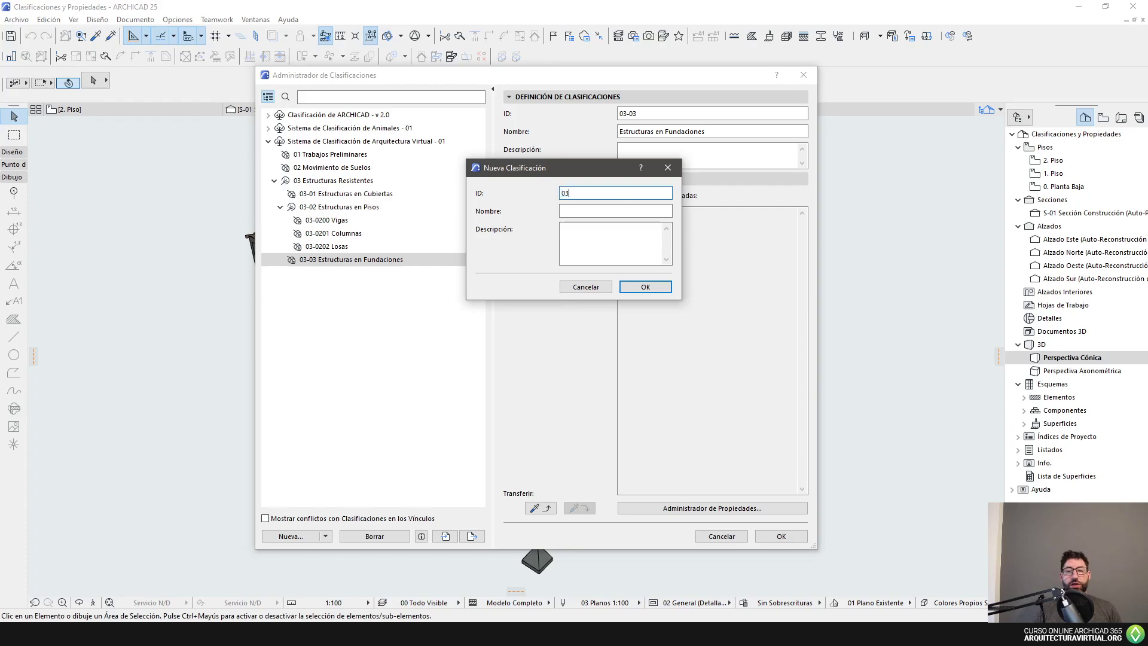
{"action": "type", "text": "-0300"}
{"action": "key", "text": "Tab"}
{"action": "type", "text": "Pla"}
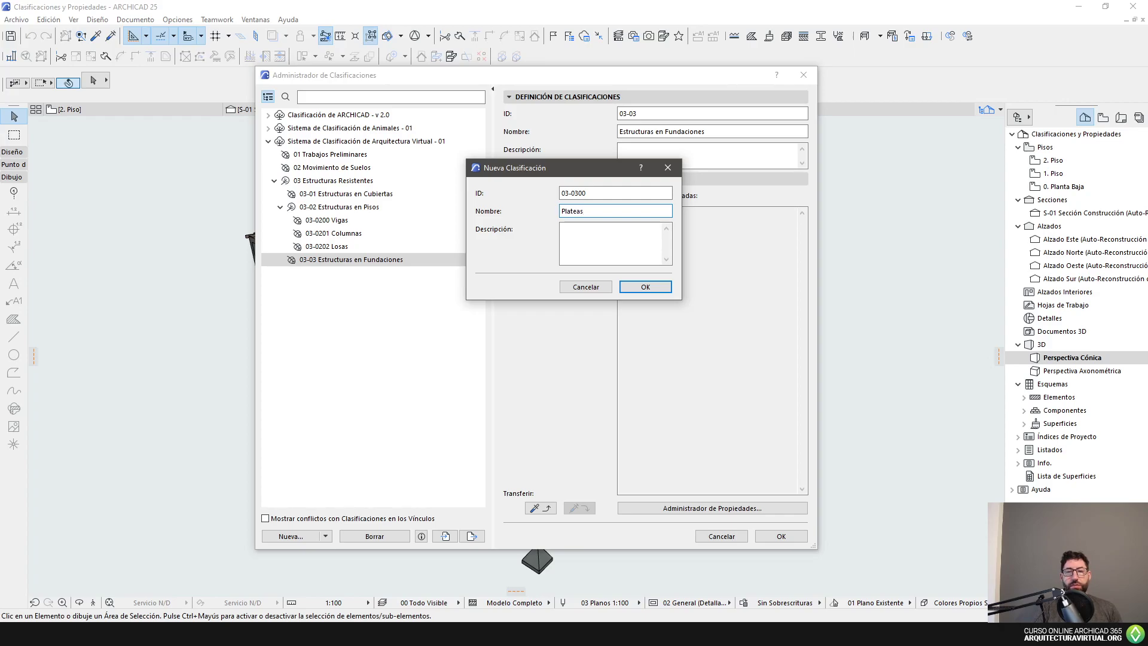
{"action": "type", "text": "teas de Fundación"}
{"action": "key", "text": "Return"}
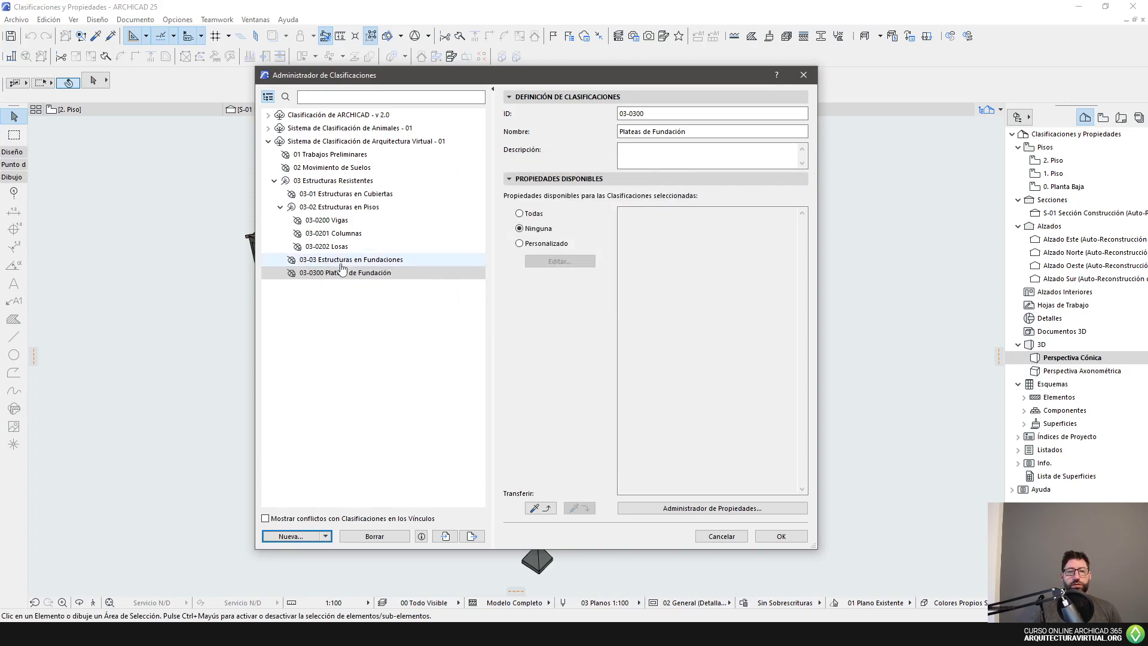
{"action": "left_click", "coordinate": [310, 262]}
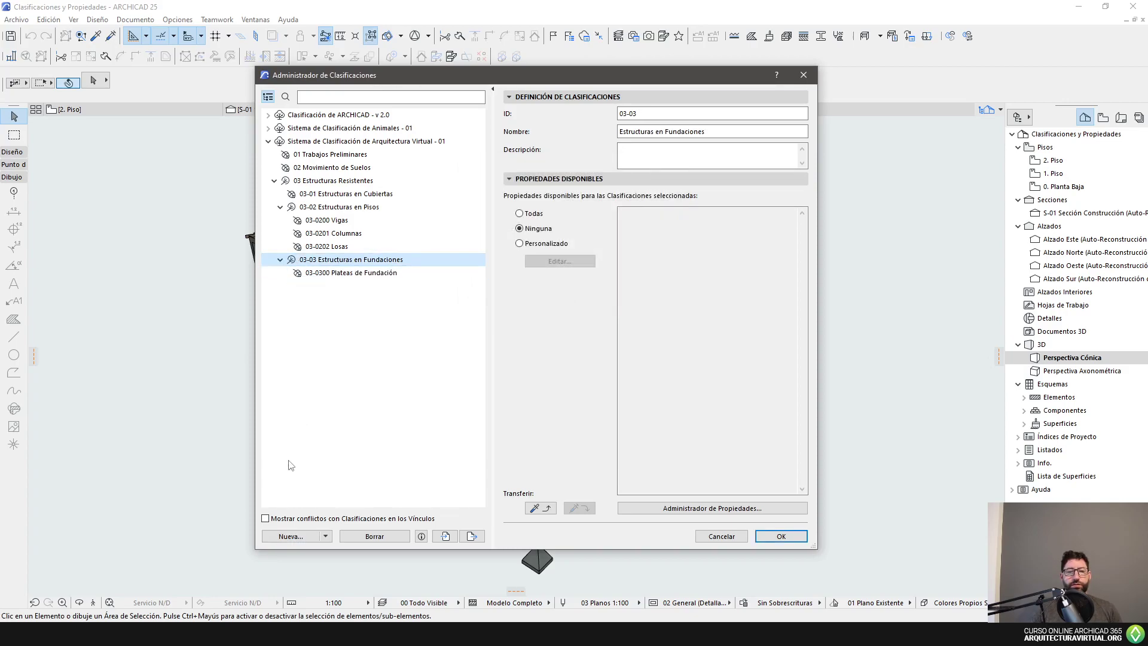
Add a classification with ID 03-0301 and name Bases Aisladas at the same level as Plateas de Fundación.
{"action": "left_click", "coordinate": [404, 276]}
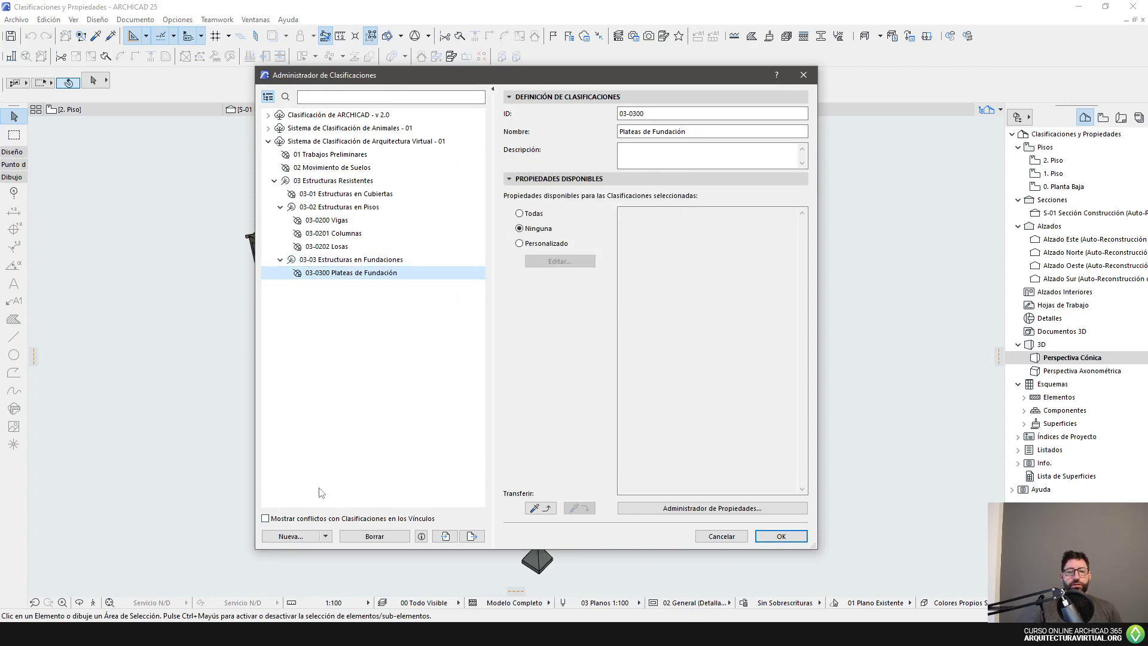
{"action": "left_click", "coordinate": [291, 535]}
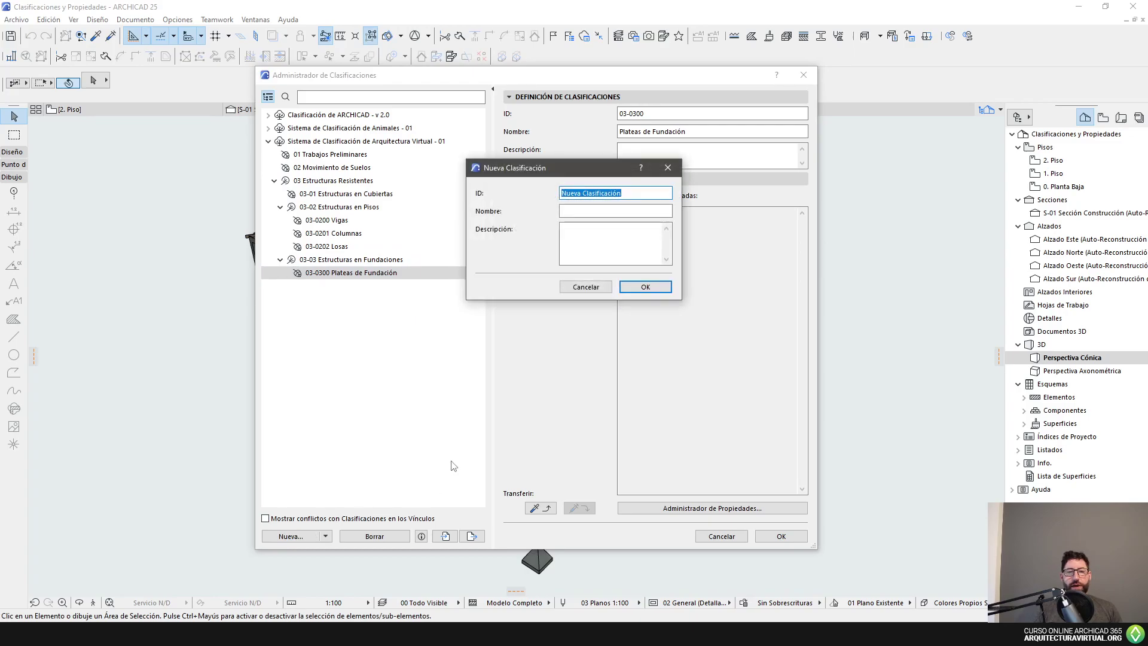
{"action": "type", "text": "03-0301"}
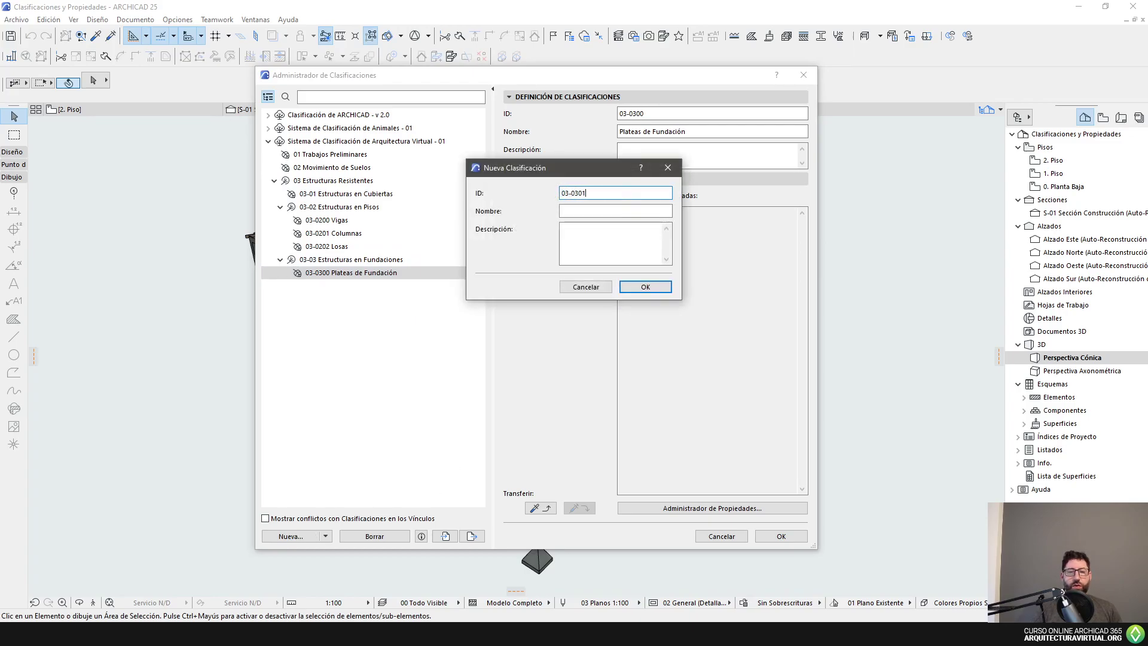
{"action": "key", "text": "Tab"}
{"action": "type", "text": "Bases Aisladas"}
{"action": "key", "text": "Return"}
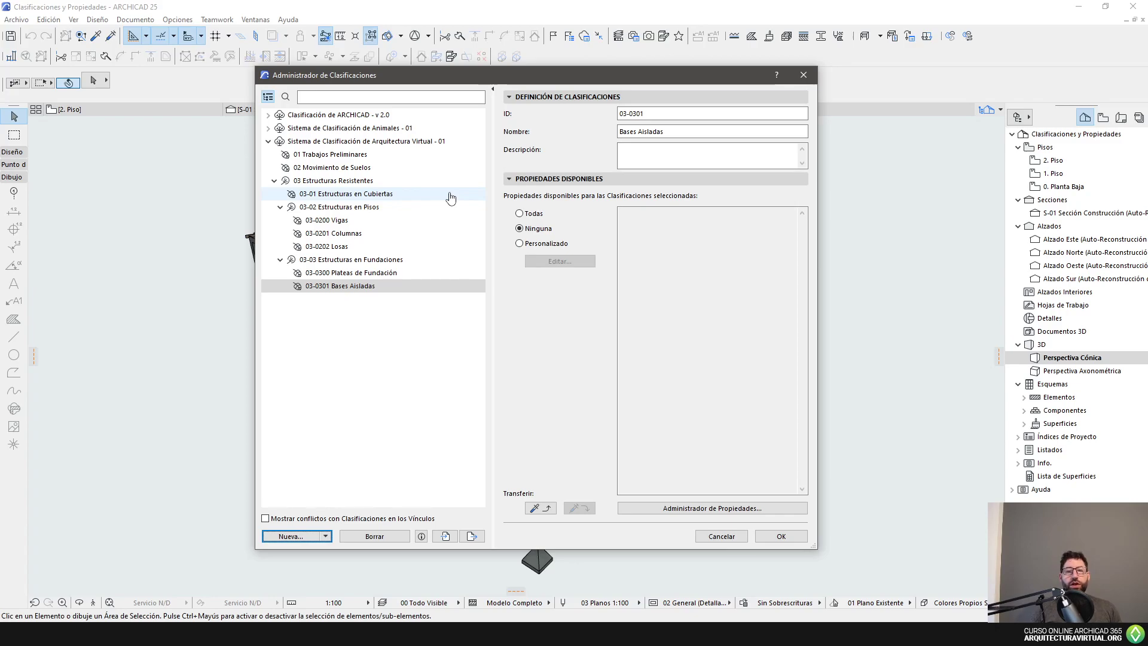
Add a classification with ID 03-0100 and name Cabios and nest it inside 03-01 Estructuras en Cubiertas.
{"action": "left_click", "coordinate": [422, 196]}
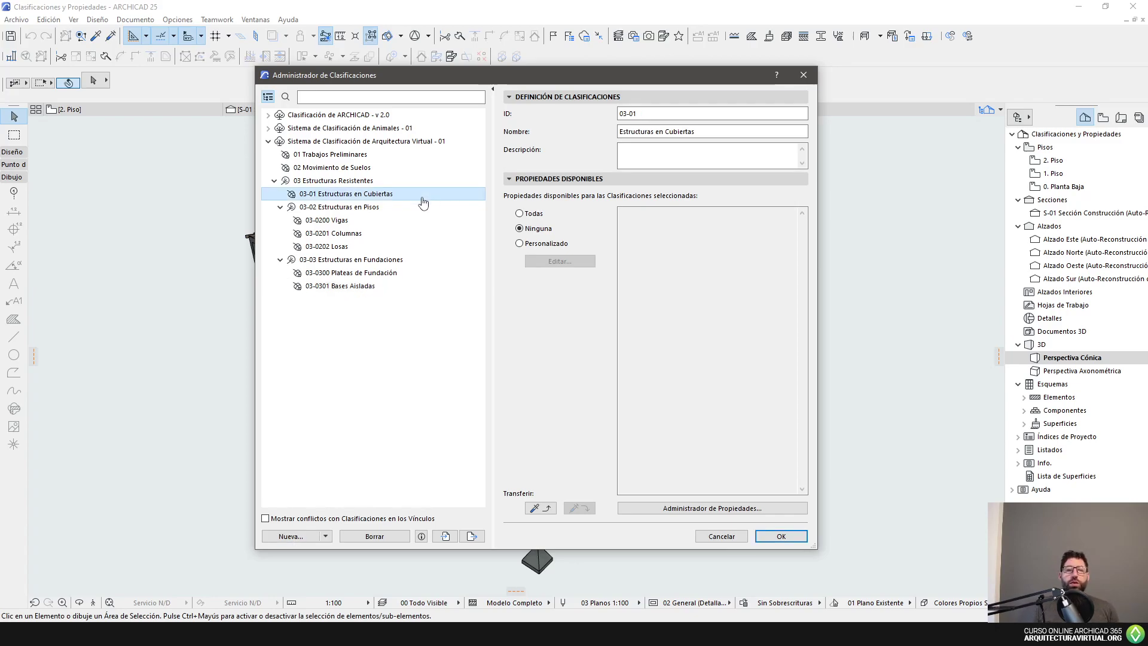
{"action": "left_click", "coordinate": [300, 536]}
{"action": "type", "text": "03-0100"}
{"action": "key", "text": "Tab"}
{"action": "type", "text": "Cabios"}
{"action": "key", "text": "Return"}
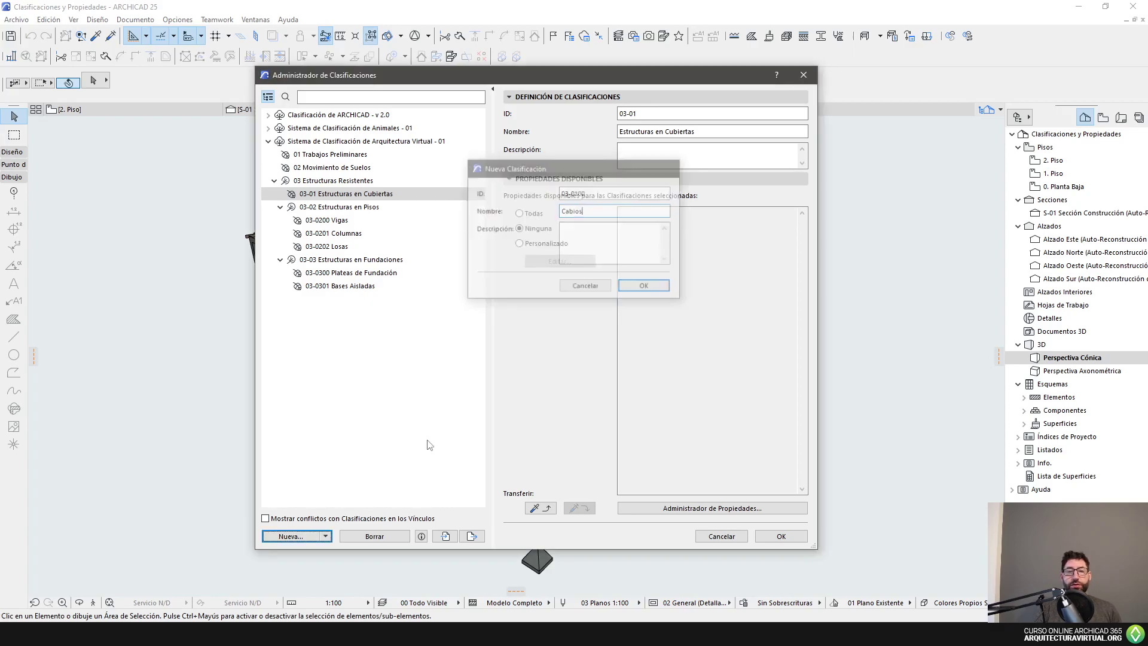
{"action": "left_click", "coordinate": [283, 195]}
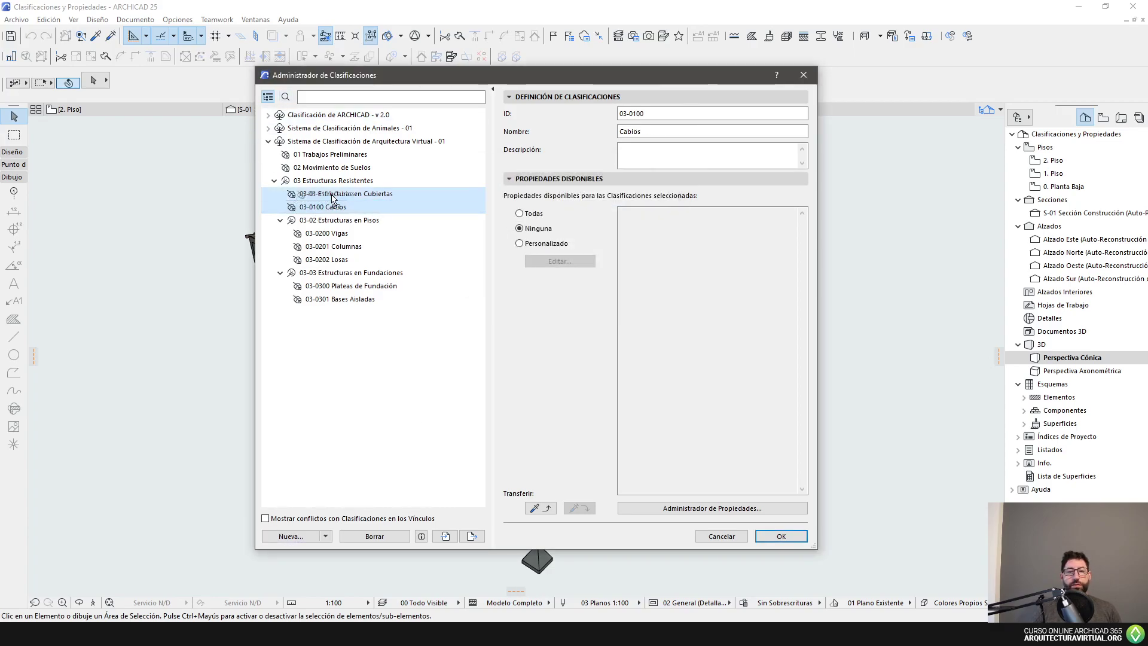
{"action": "left_click", "coordinate": [280, 195]}
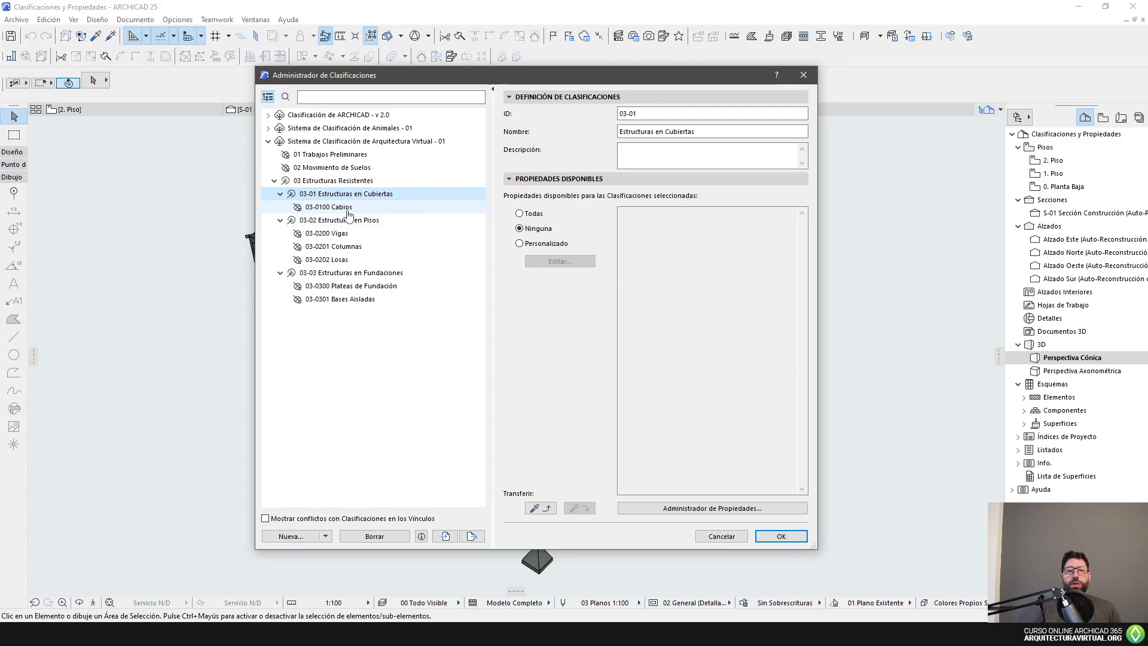
Add a classification with ID 03-0101 and name Cumbreras at the same level as 03-0100 Cabios.
{"action": "left_click", "coordinate": [347, 208]}
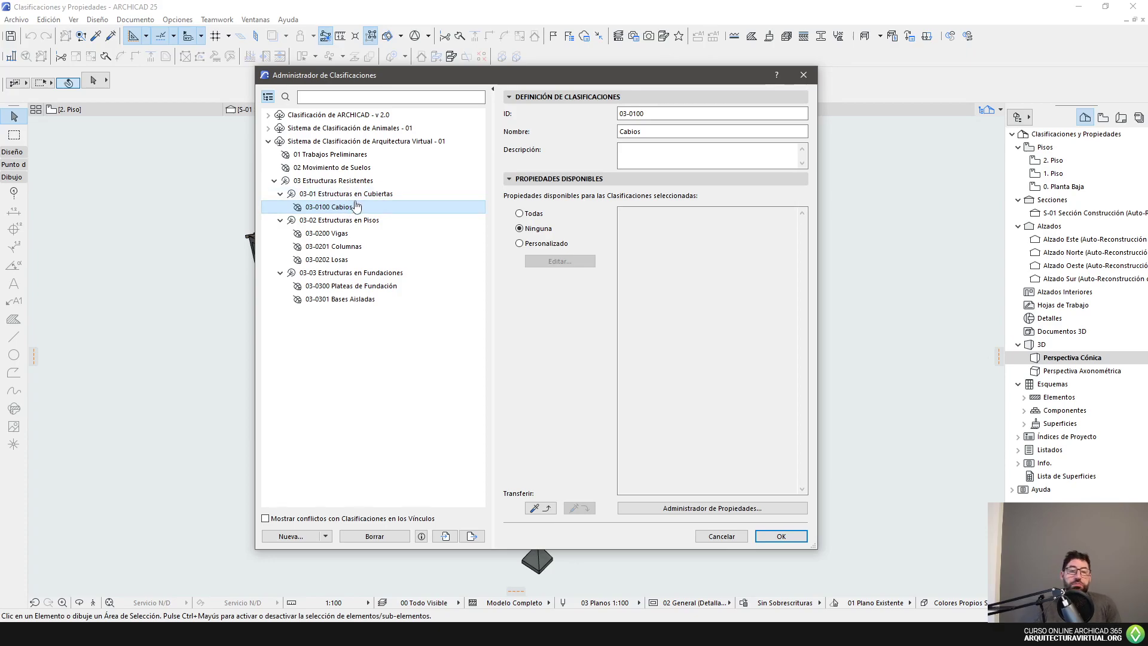
{"action": "left_click", "coordinate": [307, 536]}
{"action": "type", "text": "03-0"}
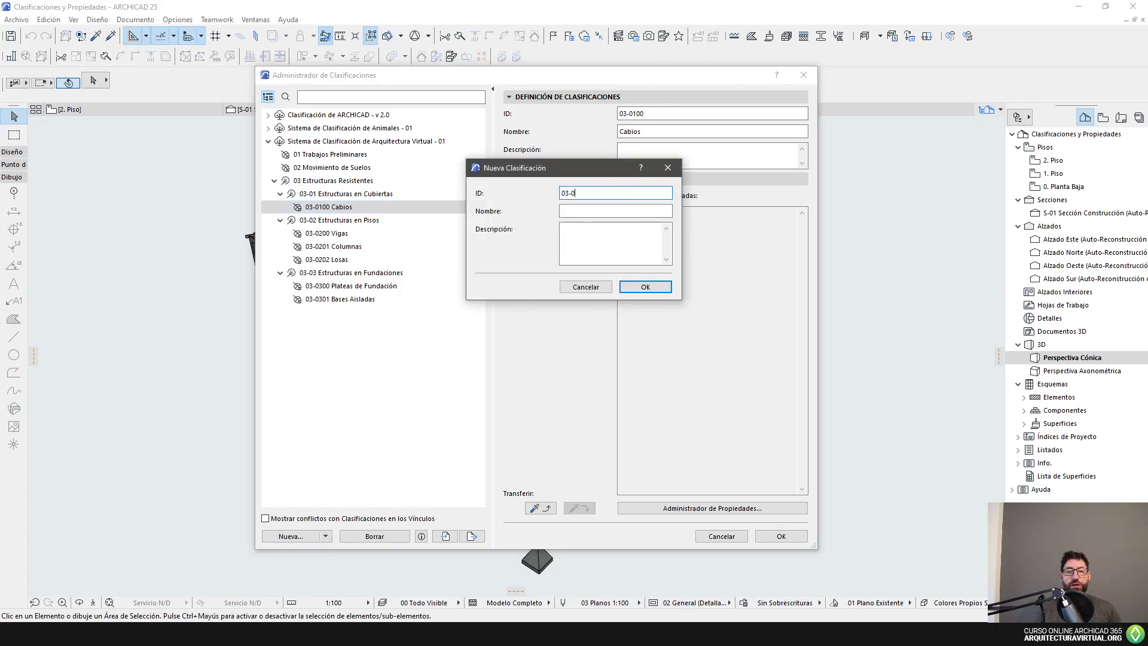
{"action": "type", "text": "101 Cumbreras"}
{"action": "key", "text": "Return"}
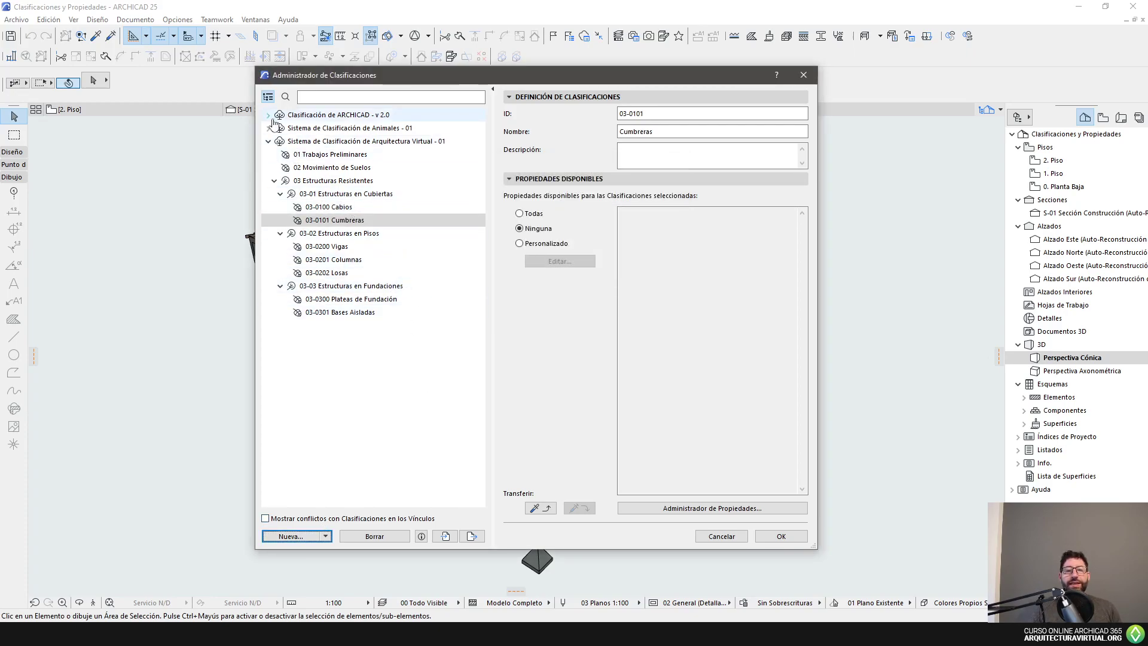
Review the Sistema de Clasificación de Arquitectura Virtual and its main categories 01, 02 and 03, with the structural subcategories collapsed.
{"action": "left_click", "coordinate": [308, 144]}
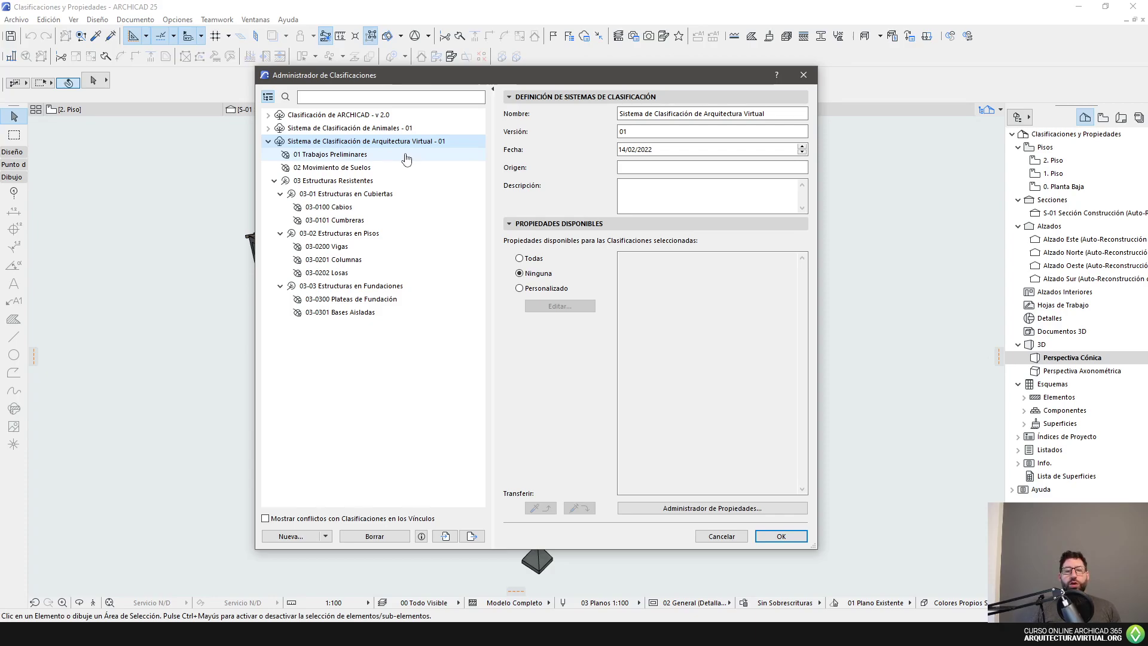
{"action": "left_click", "coordinate": [346, 158]}
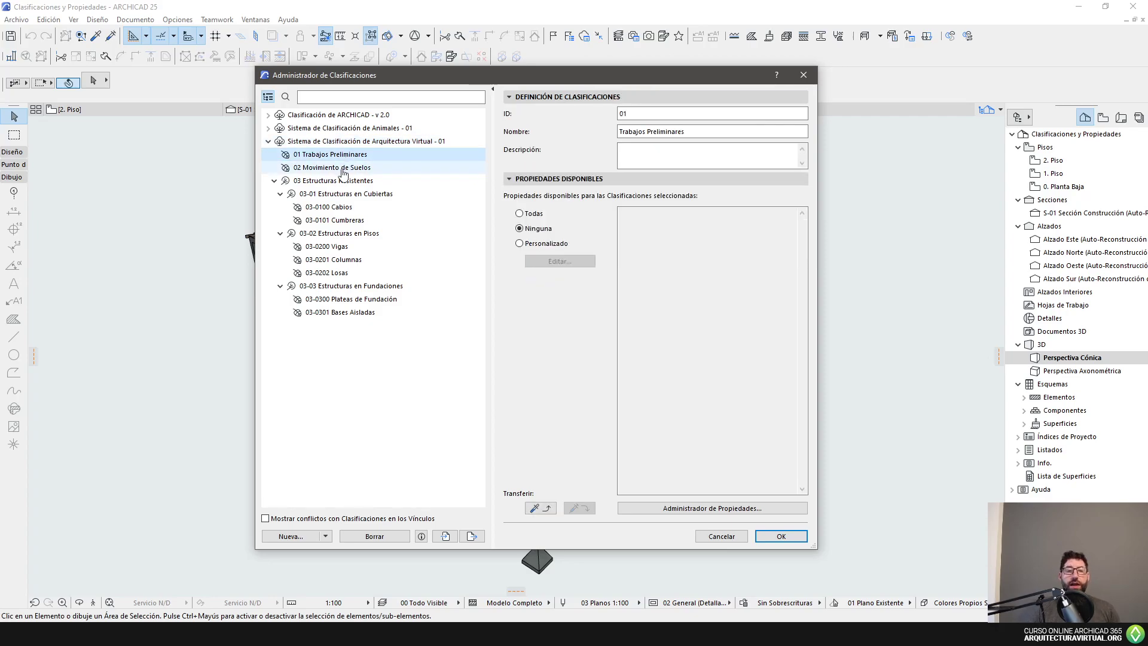
{"action": "left_click", "coordinate": [334, 168]}
{"action": "left_click", "coordinate": [274, 182]}
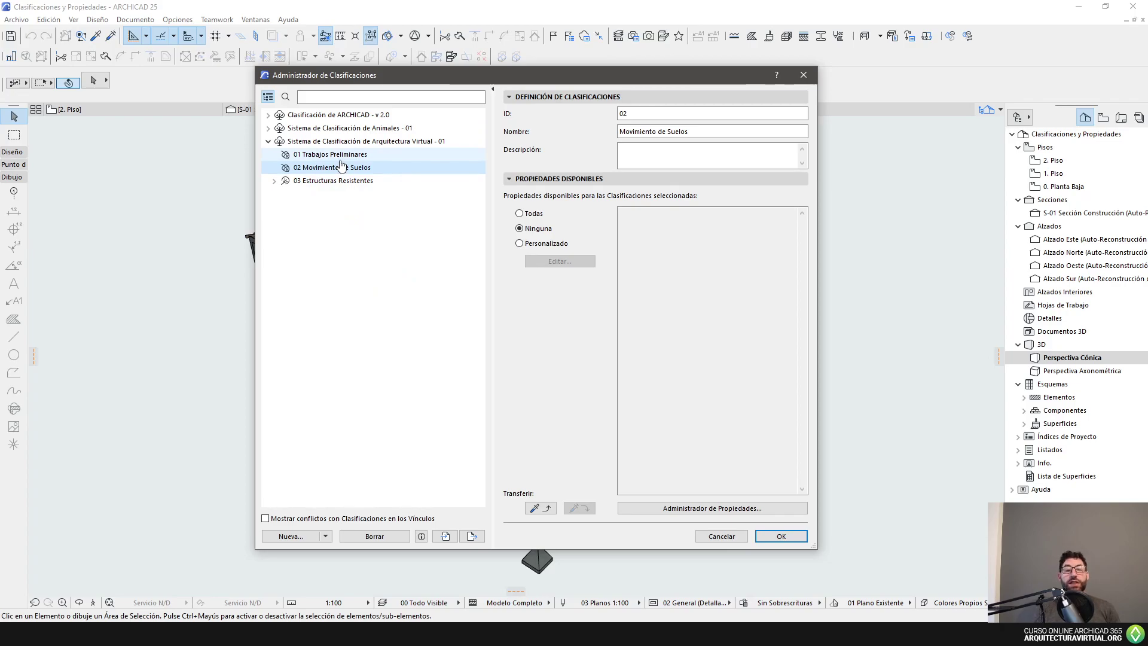
{"action": "left_click", "coordinate": [340, 158]}
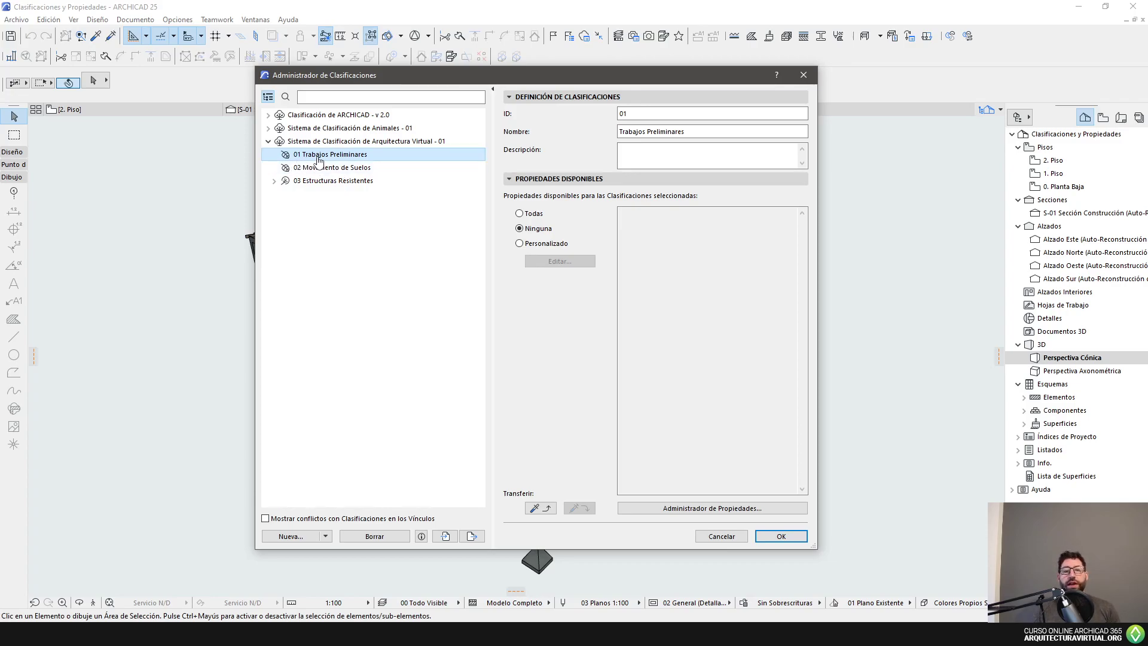
{"action": "left_click", "coordinate": [336, 169]}
{"action": "left_click", "coordinate": [340, 182]}
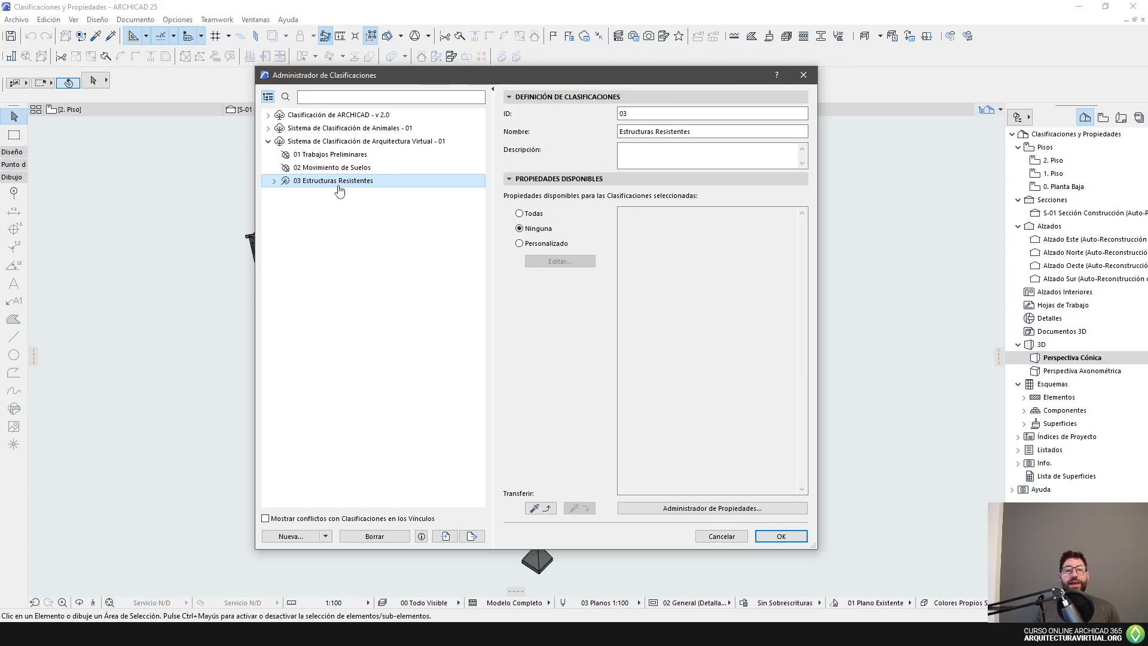
Expand 03 Estructuras Resistentes down to the Estructuras en Cubiertas entries, select 03-0100 Cabios and save the classification system.
{"action": "left_click", "coordinate": [273, 181]}
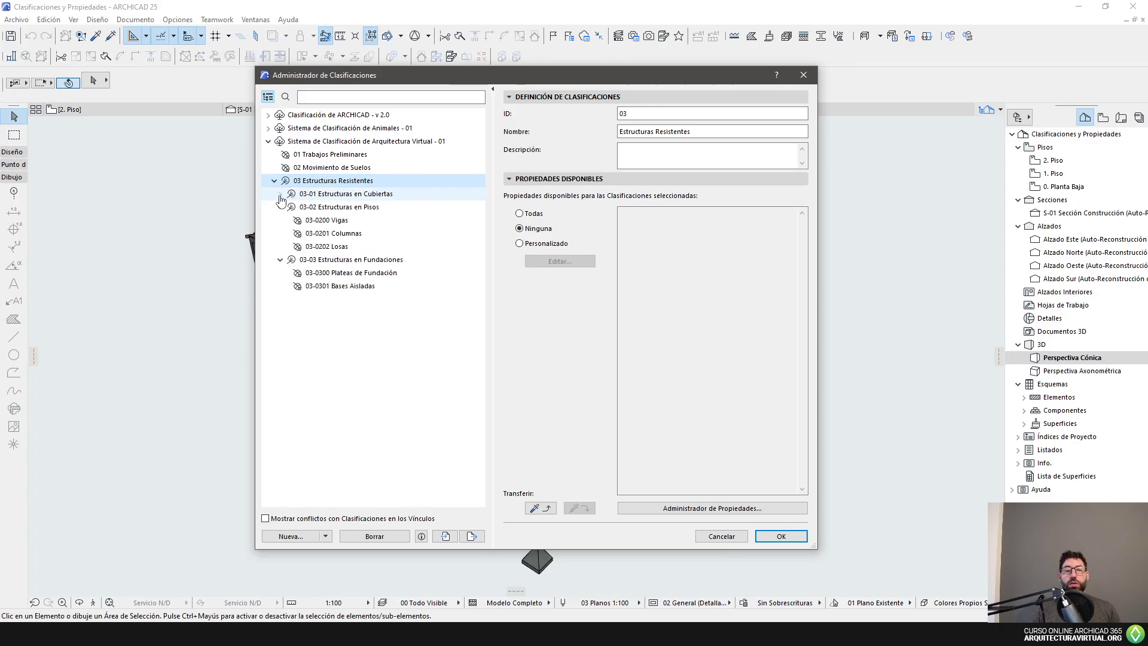
{"action": "left_click", "coordinate": [280, 207]}
{"action": "left_click", "coordinate": [279, 220]}
{"action": "left_click", "coordinate": [279, 194]}
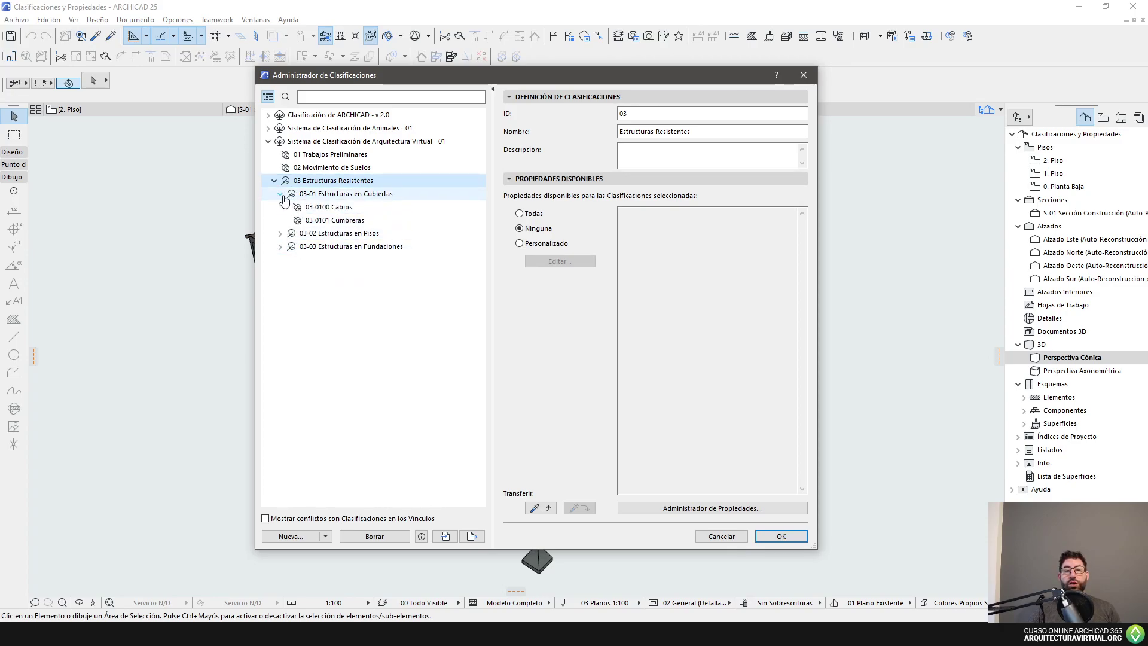
{"action": "left_click", "coordinate": [332, 210]}
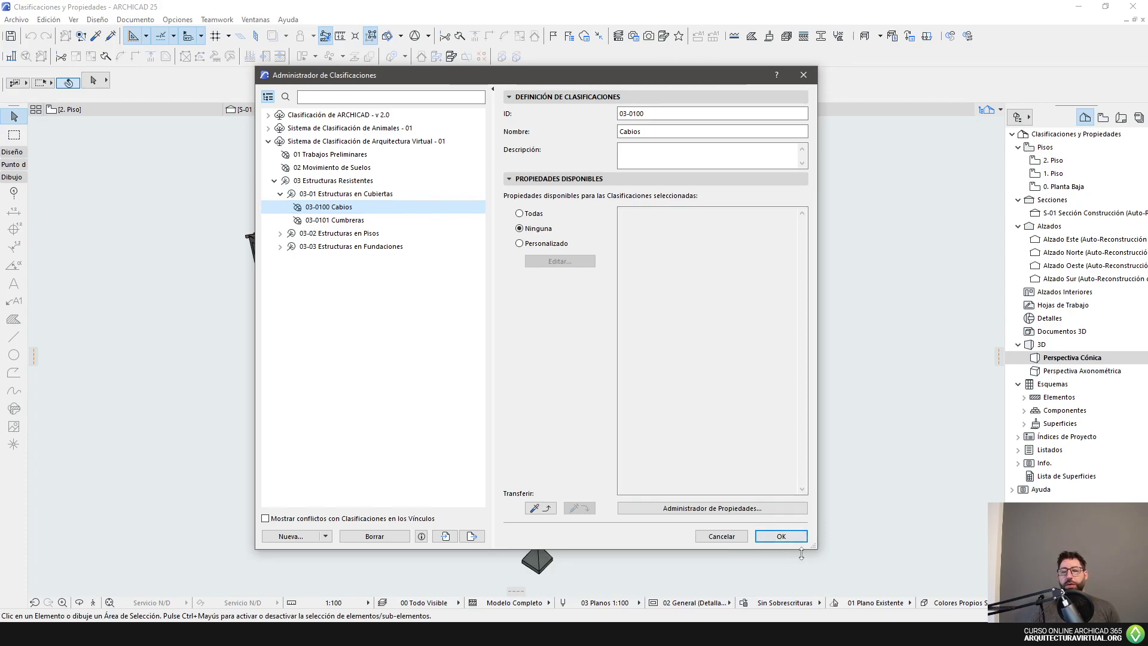
{"action": "left_click", "coordinate": [781, 535]}
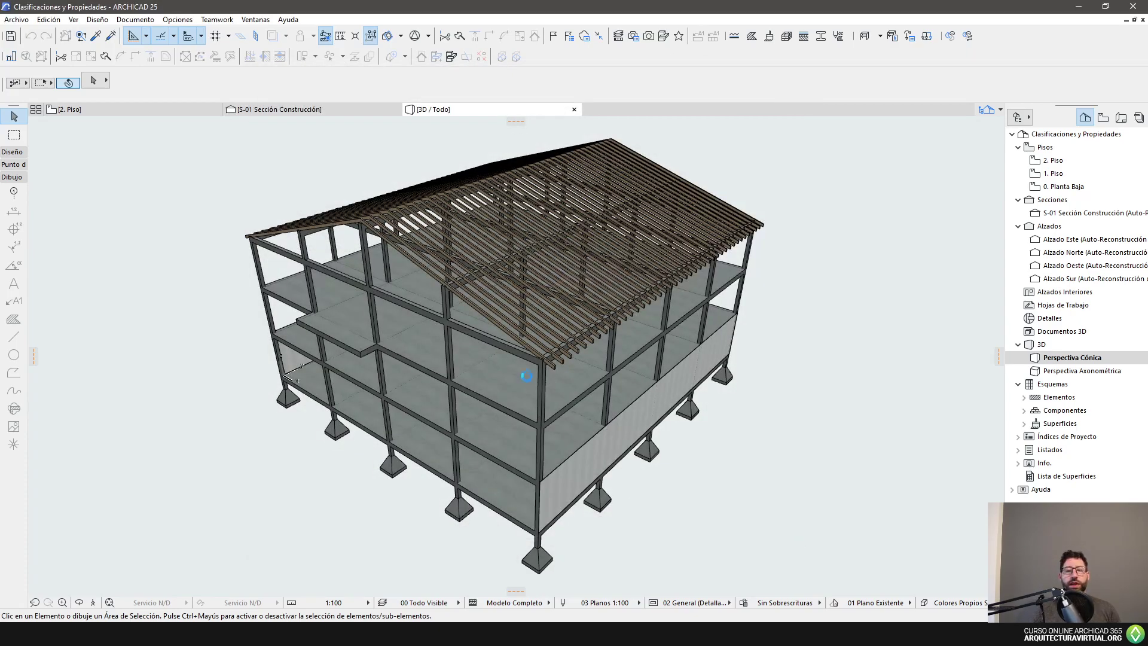
{"action": "middle_click_drag", "start_coordinate": [526, 378], "coordinate": [498, 318], "text": "shift"}
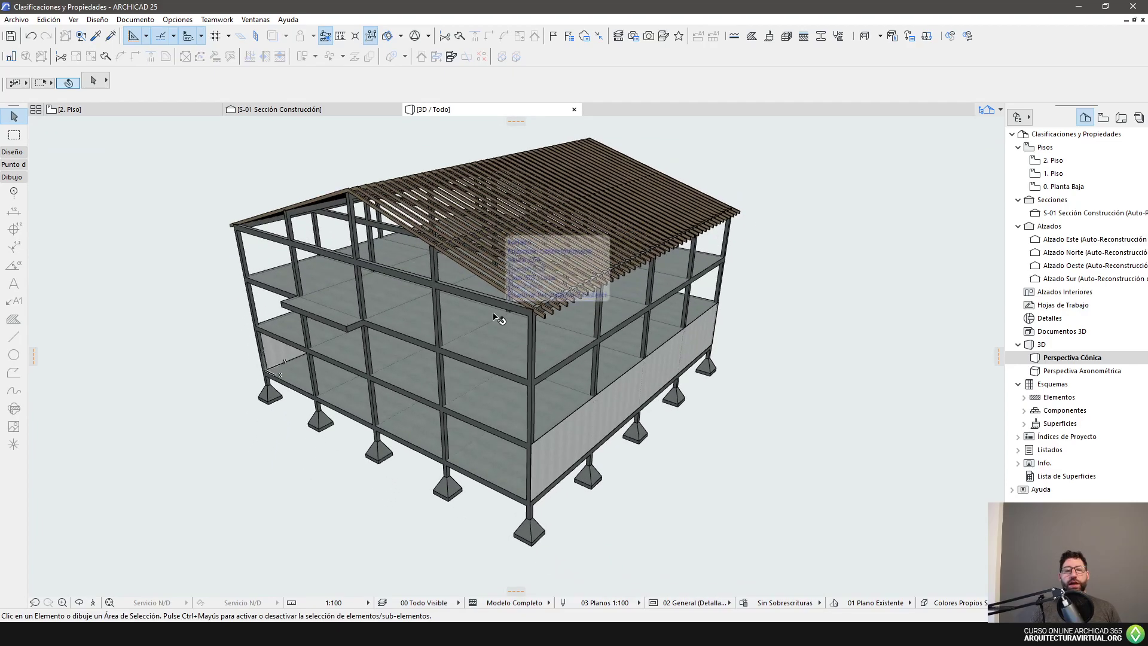
{"action": "left_click", "coordinate": [178, 20]}
{"action": "left_click", "coordinate": [221, 62]}
{"action": "left_click", "coordinate": [334, 207]}
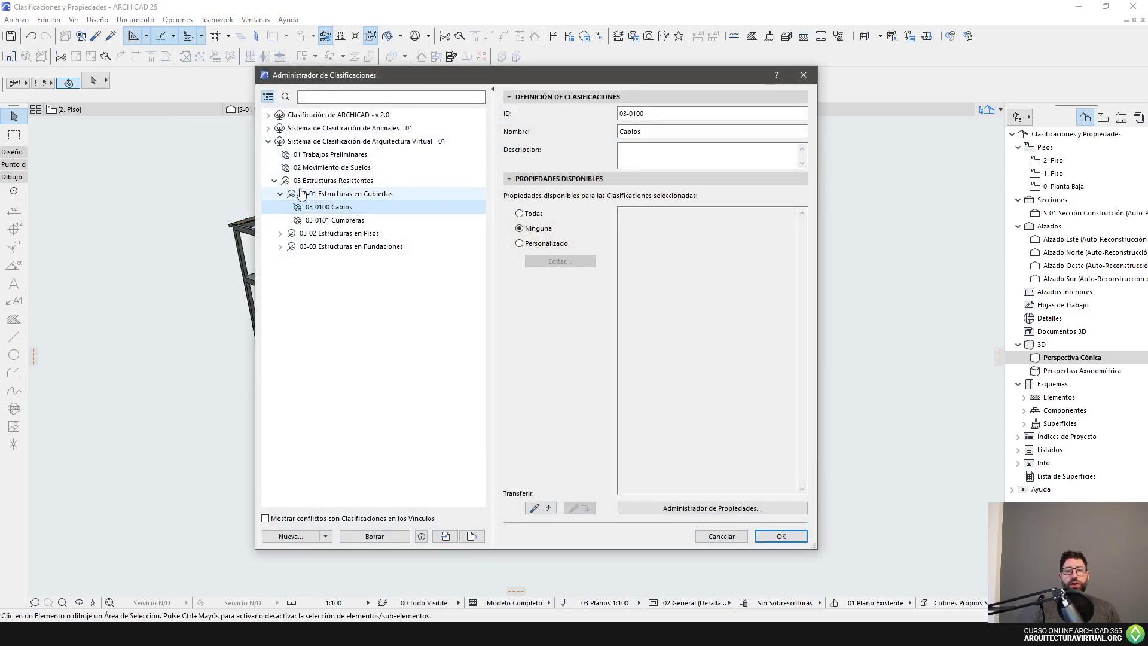
{"action": "left_click", "coordinate": [280, 233]}
{"action": "left_click", "coordinate": [334, 246]}
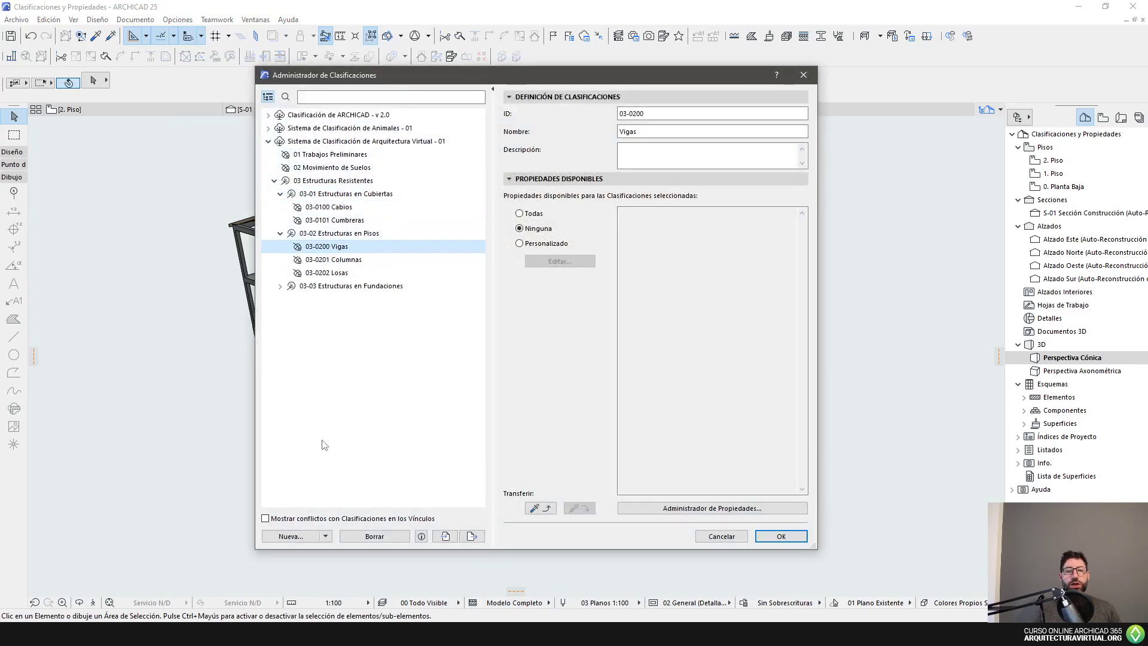
{"action": "left_click", "coordinate": [291, 536]}
{"action": "type", "text": "03-02"}
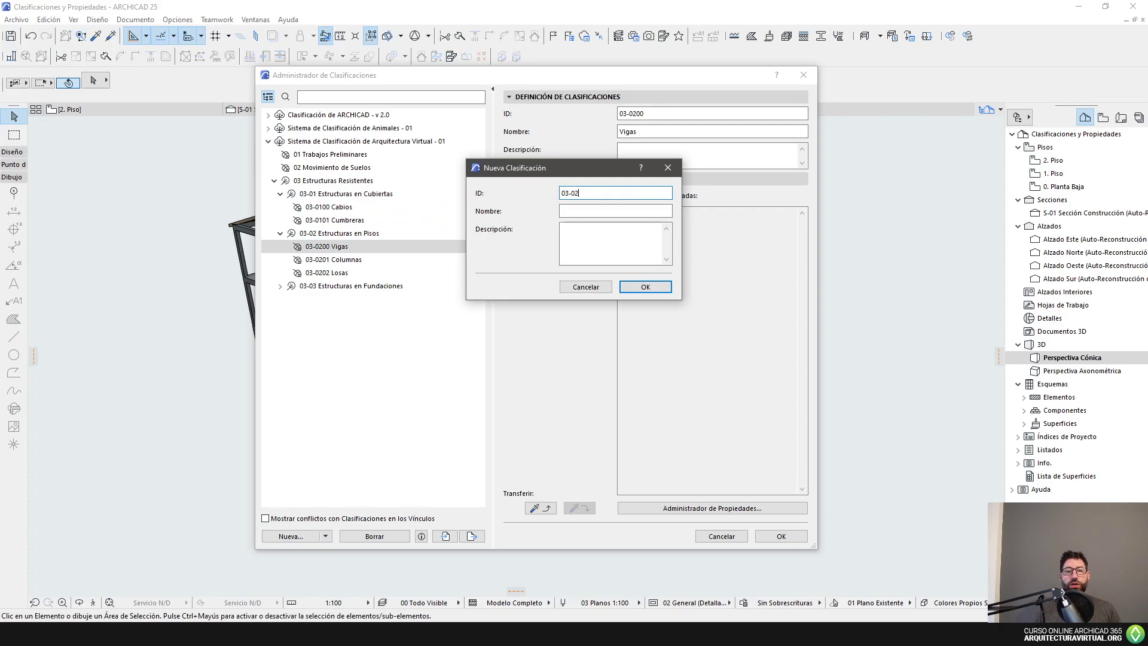
{"action": "key", "text": "Tab"}
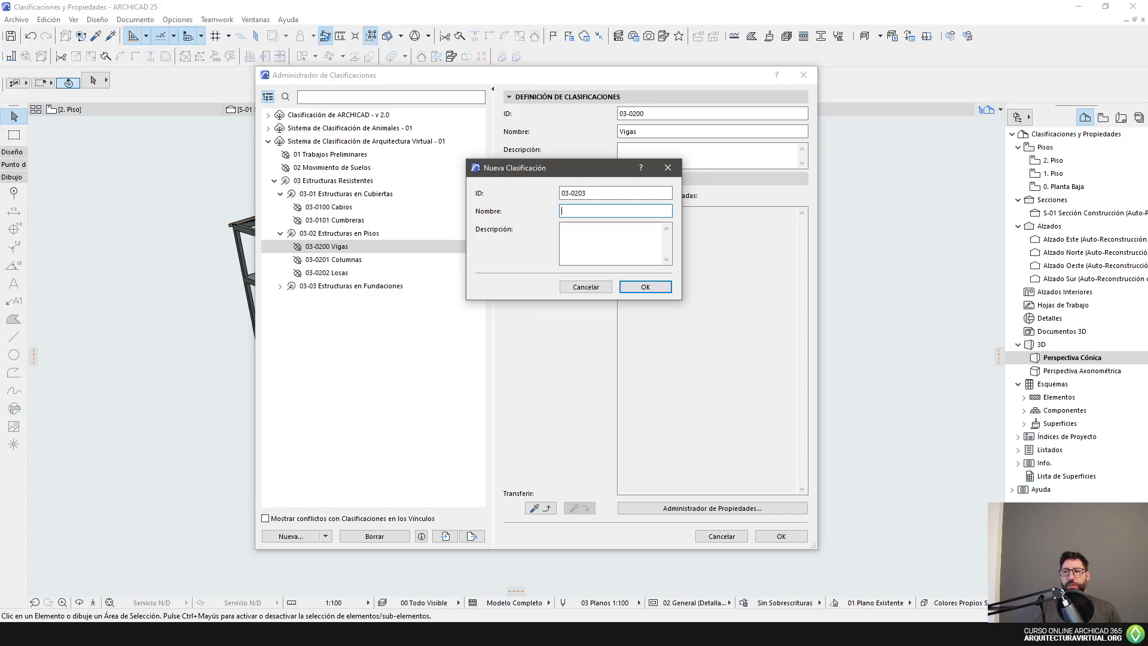
{"action": "left_click", "coordinate": [585, 287]}
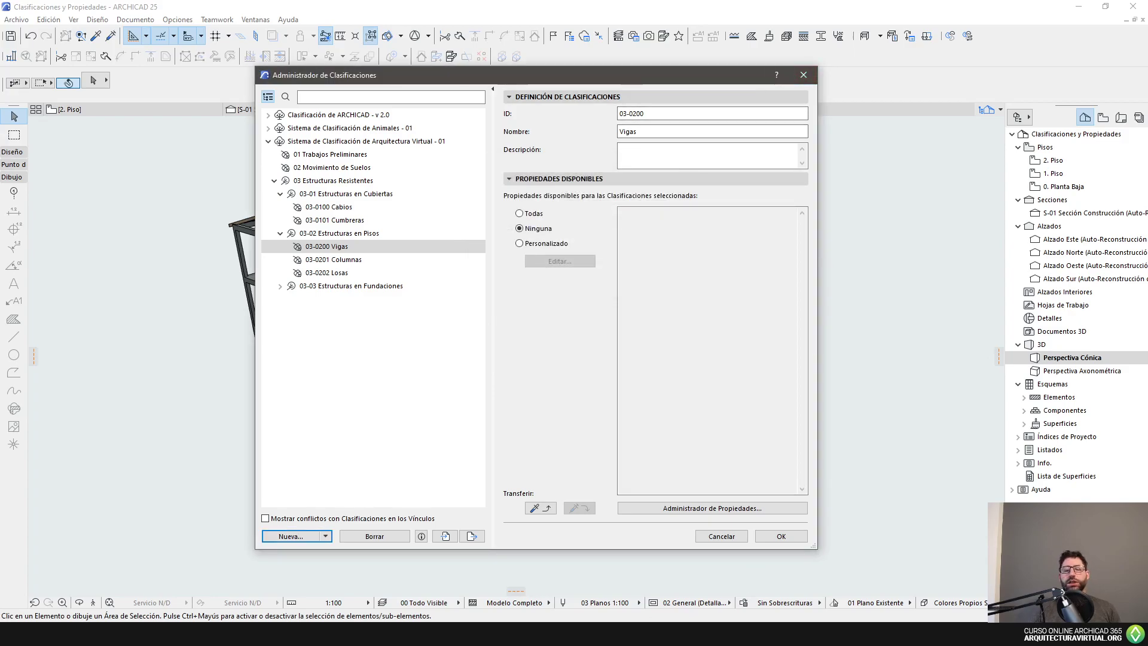
{"action": "left_click", "coordinate": [725, 537]}
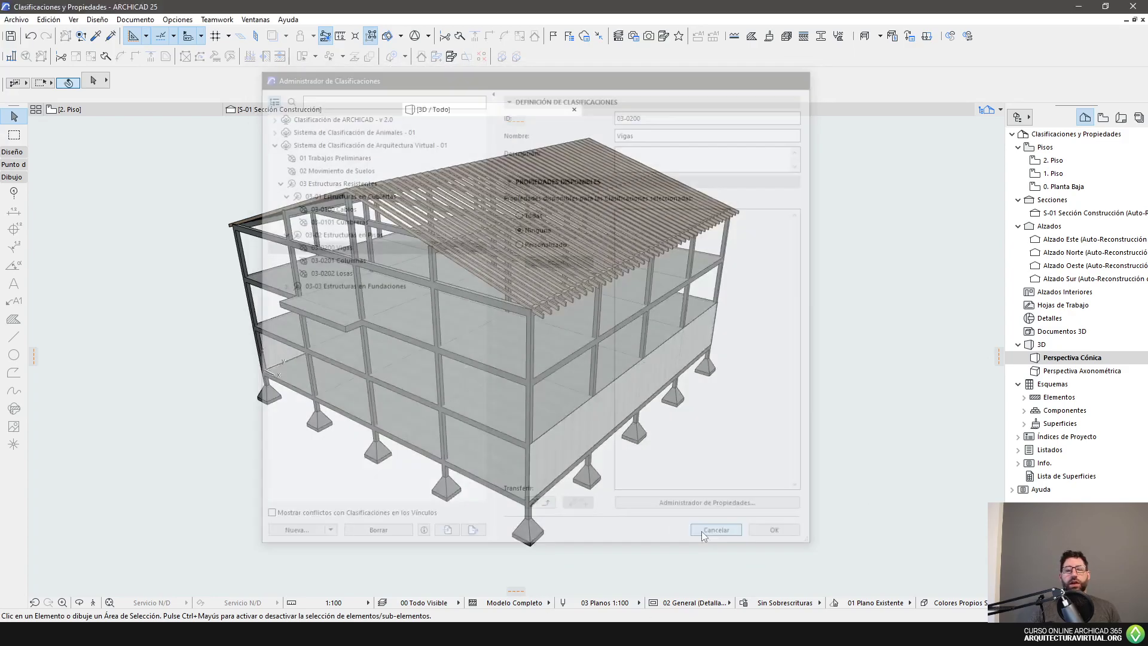
{"action": "middle_click_drag", "start_coordinate": [430, 350], "coordinate": [455, 332], "text": "shift"}
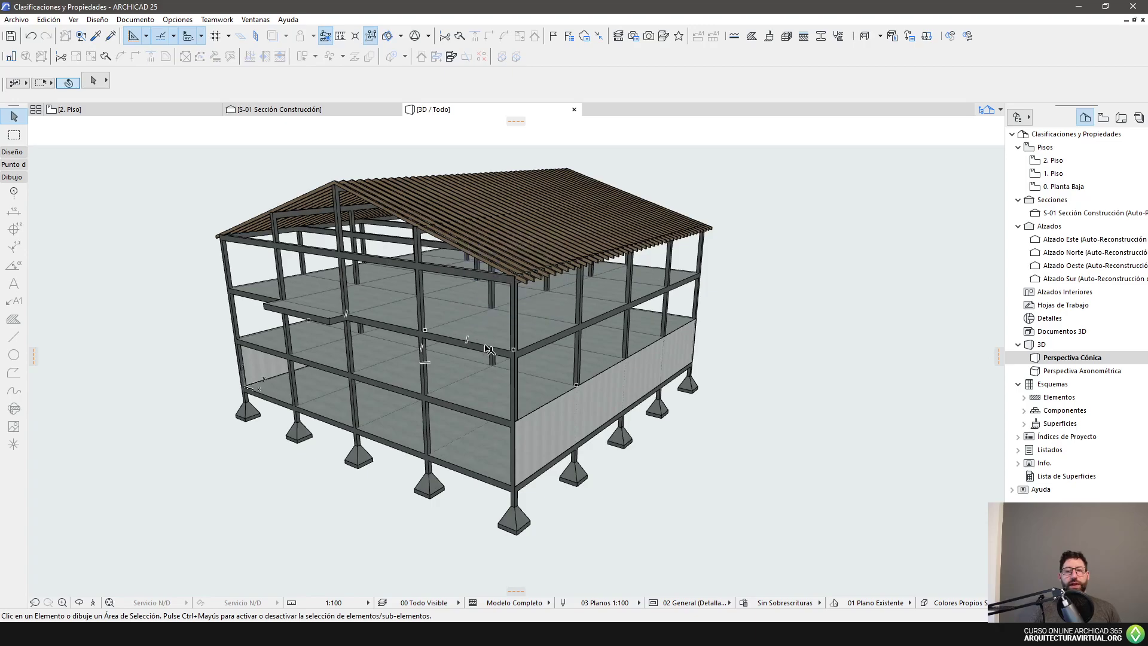
{"action": "mouse_move", "coordinate": [496, 358]}
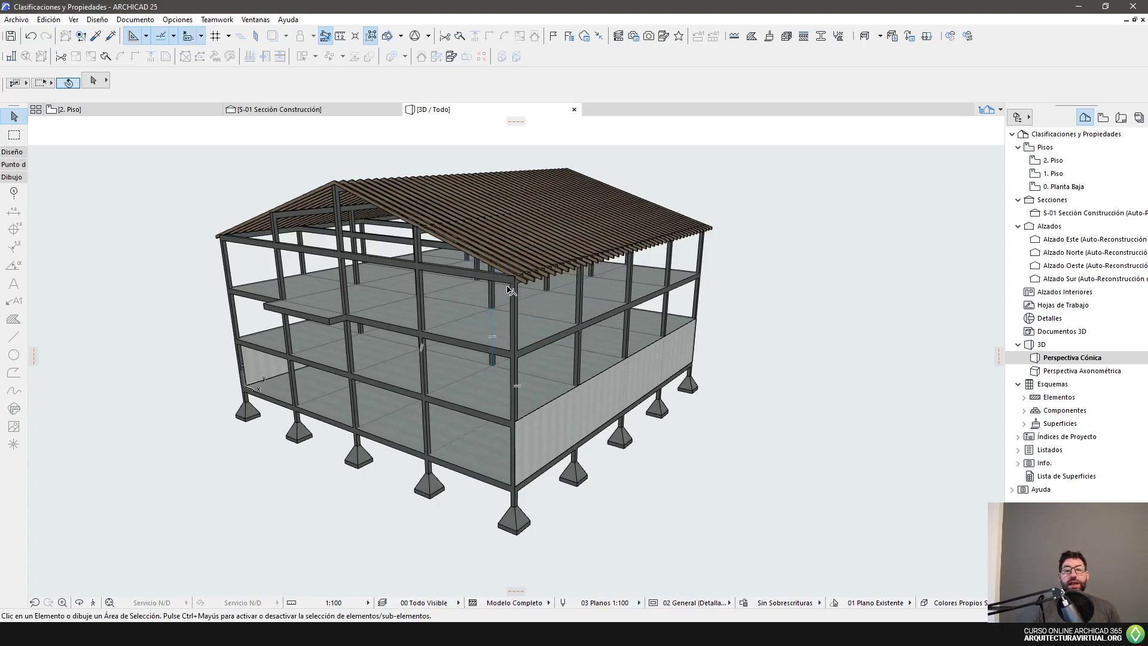
{"action": "middle_click_drag", "start_coordinate": [565, 280], "coordinate": [545, 283], "text": "shift"}
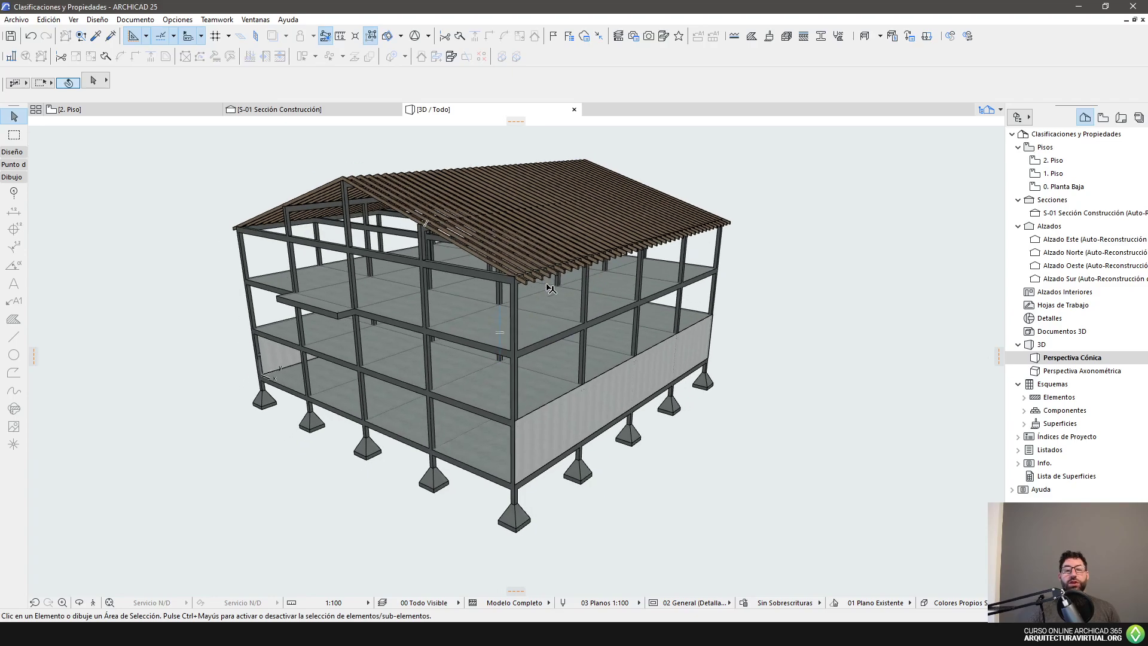
{"action": "middle_click_drag", "start_coordinate": [639, 304], "coordinate": [641, 309], "text": "shift"}
{"action": "mouse_move", "coordinate": [639, 309]}
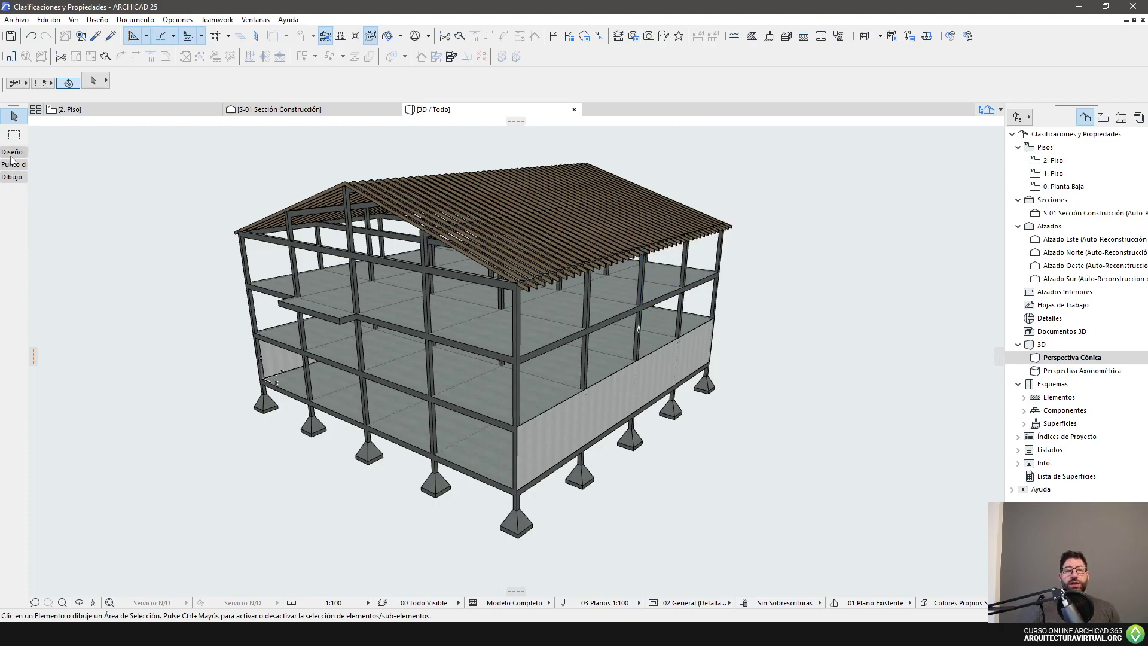
{"action": "left_click", "coordinate": [1012, 135]}
{"action": "left_click", "coordinate": [1011, 134]}
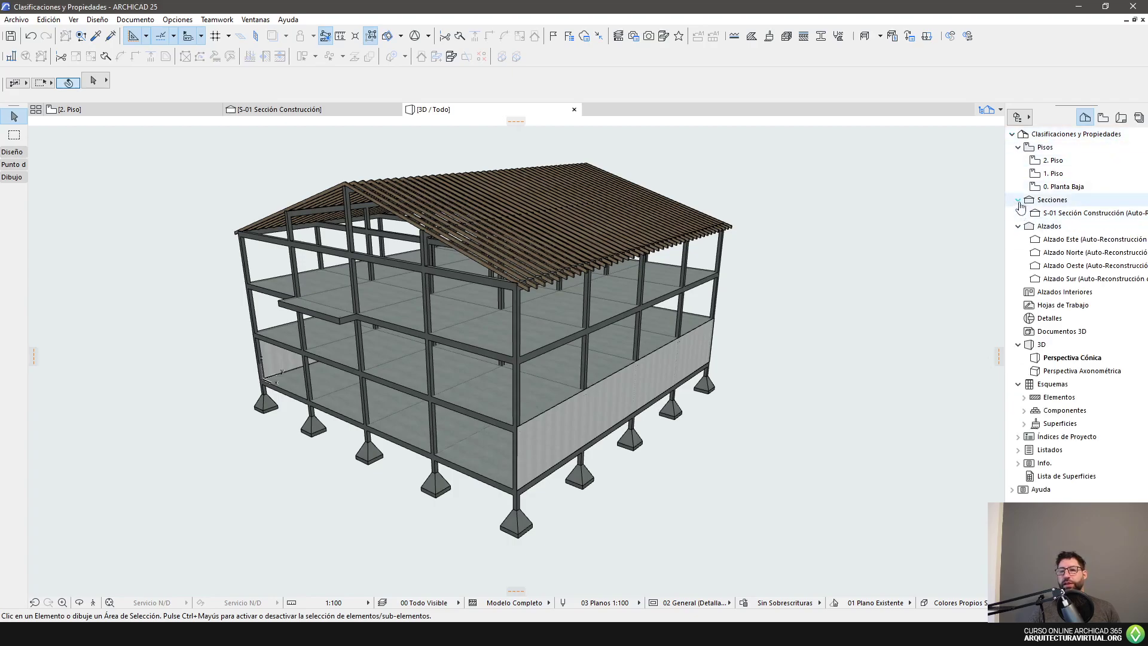
Create a new element schedule with ID 03 and name Estructuras Resistentes.
{"action": "left_click", "coordinate": [1023, 397]}
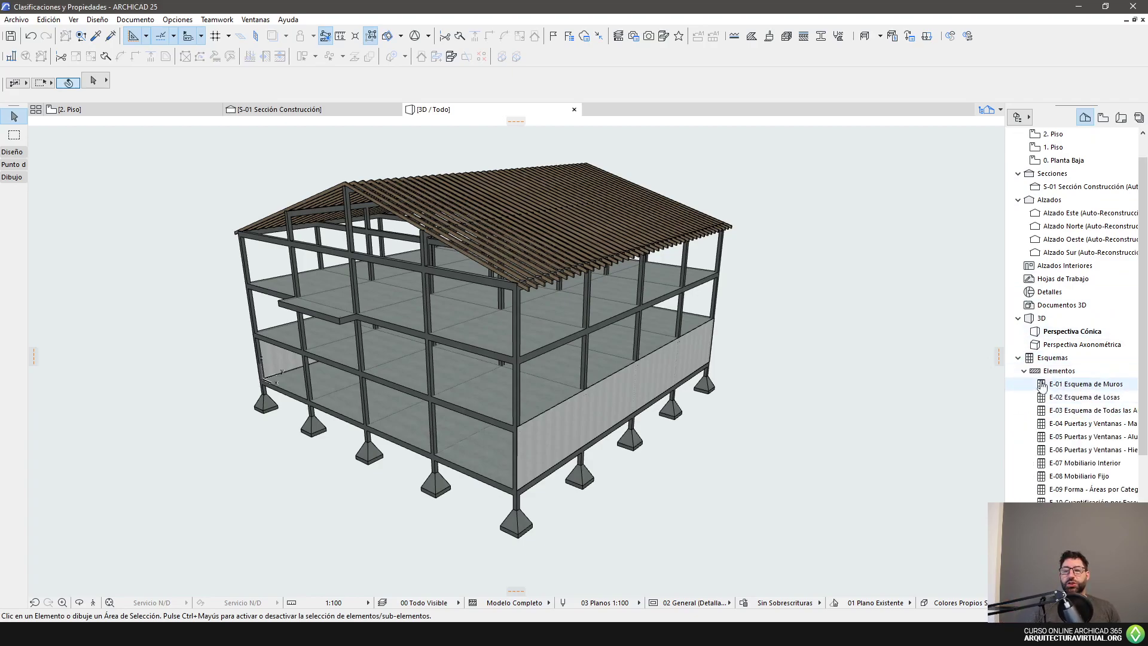
{"action": "left_click", "coordinate": [1024, 371]}
{"action": "right_click", "coordinate": [1026, 396]}
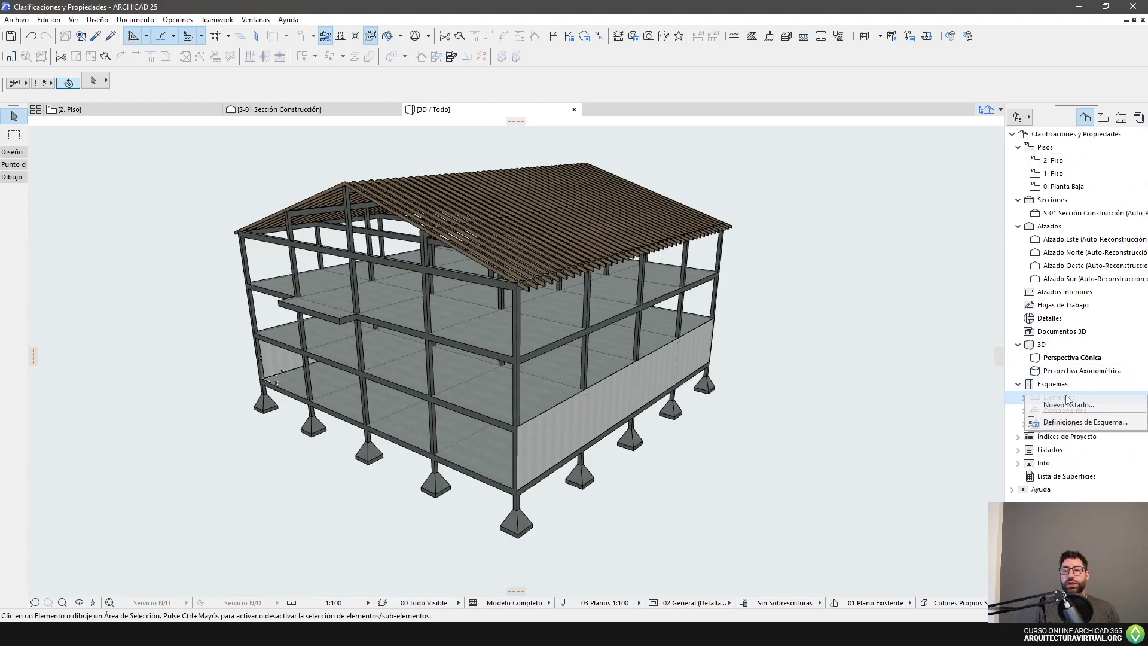
{"action": "left_click", "coordinate": [1068, 405]}
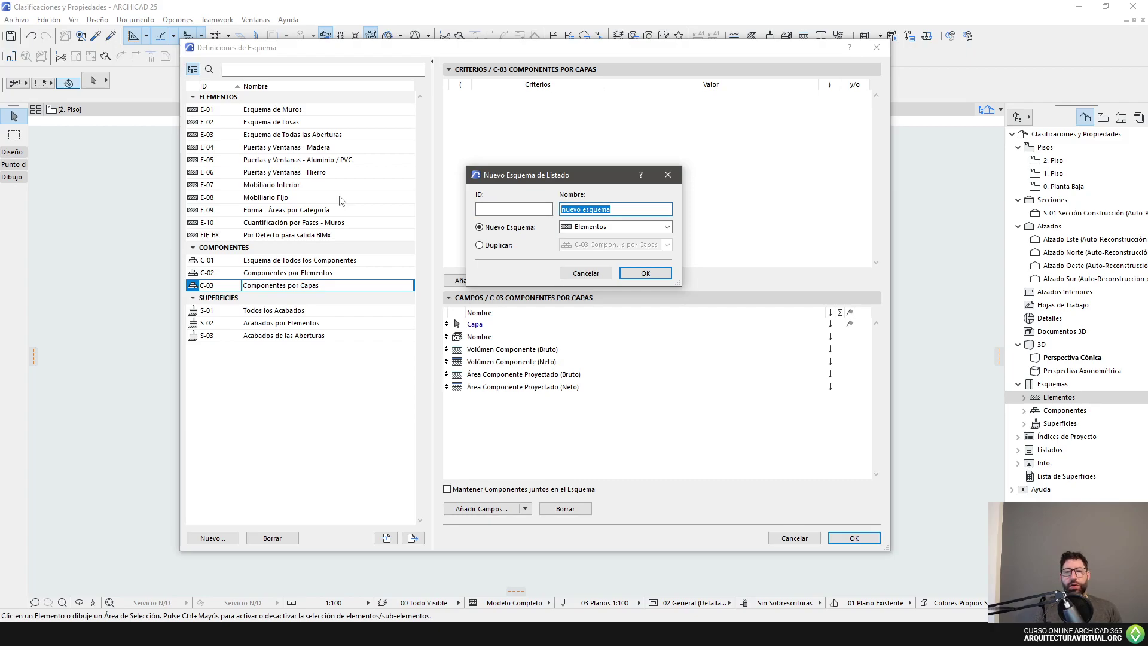
{"action": "left_click", "coordinate": [514, 209]}
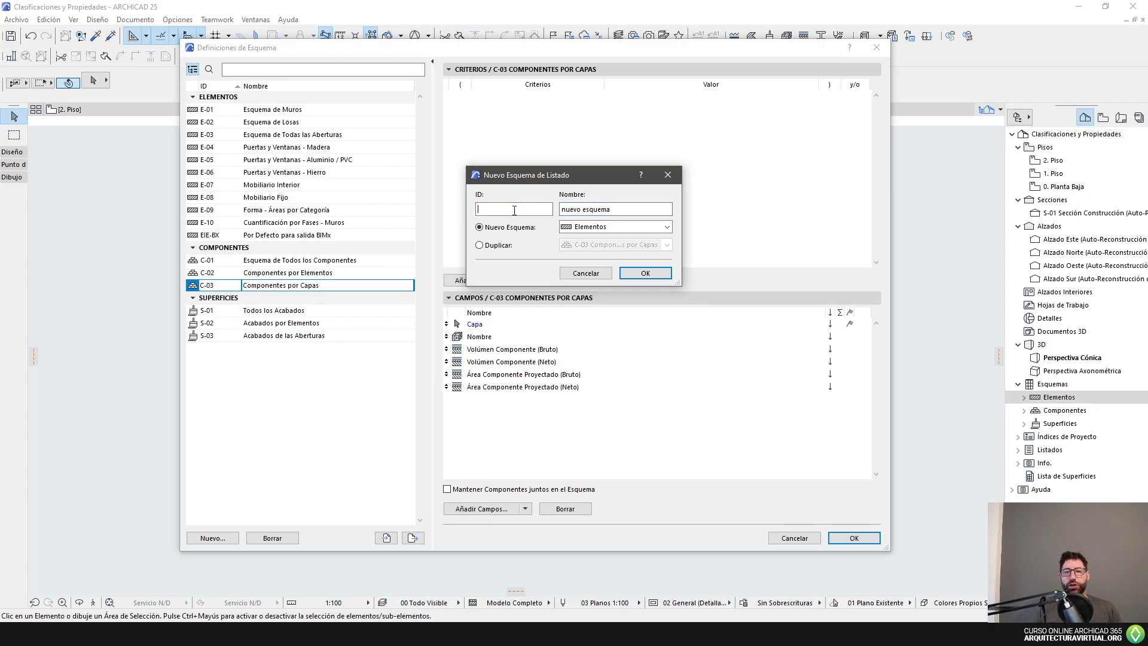
{"action": "key", "text": "Tab"}
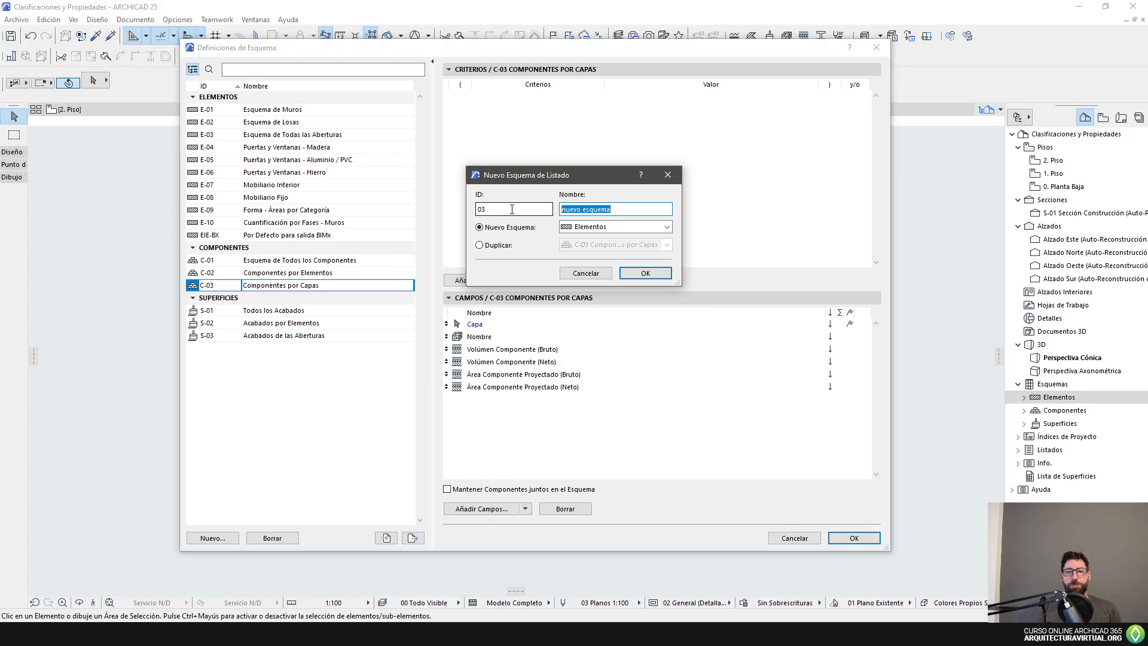
{"action": "type", "text": "Estructuras Resistentes"}
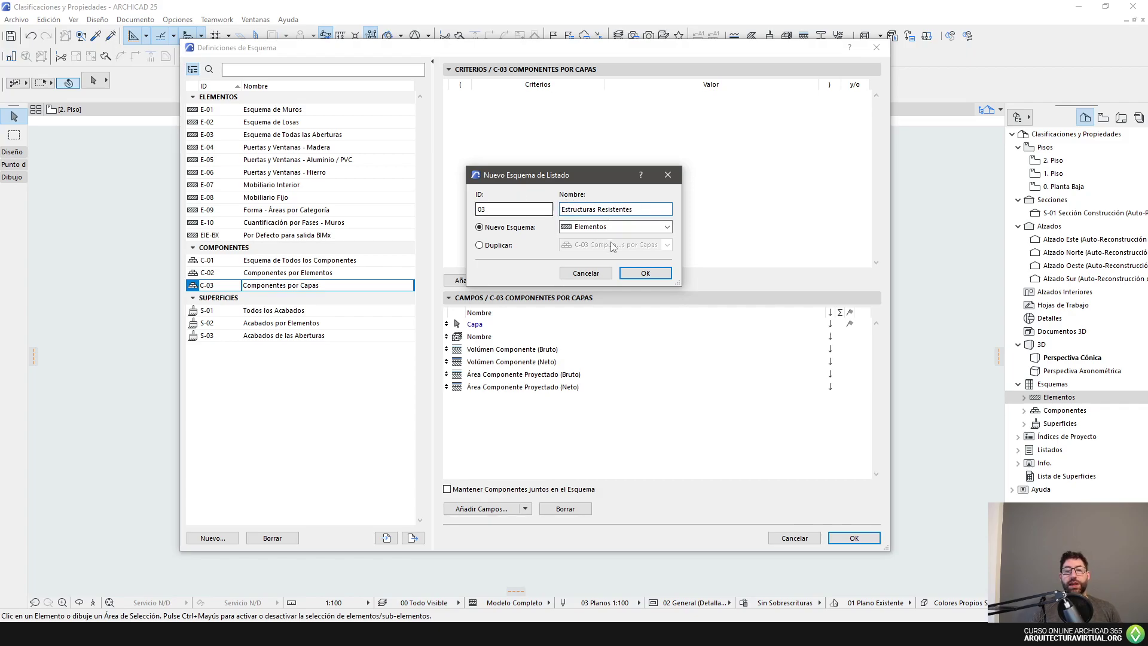
{"action": "left_click", "coordinate": [645, 273]}
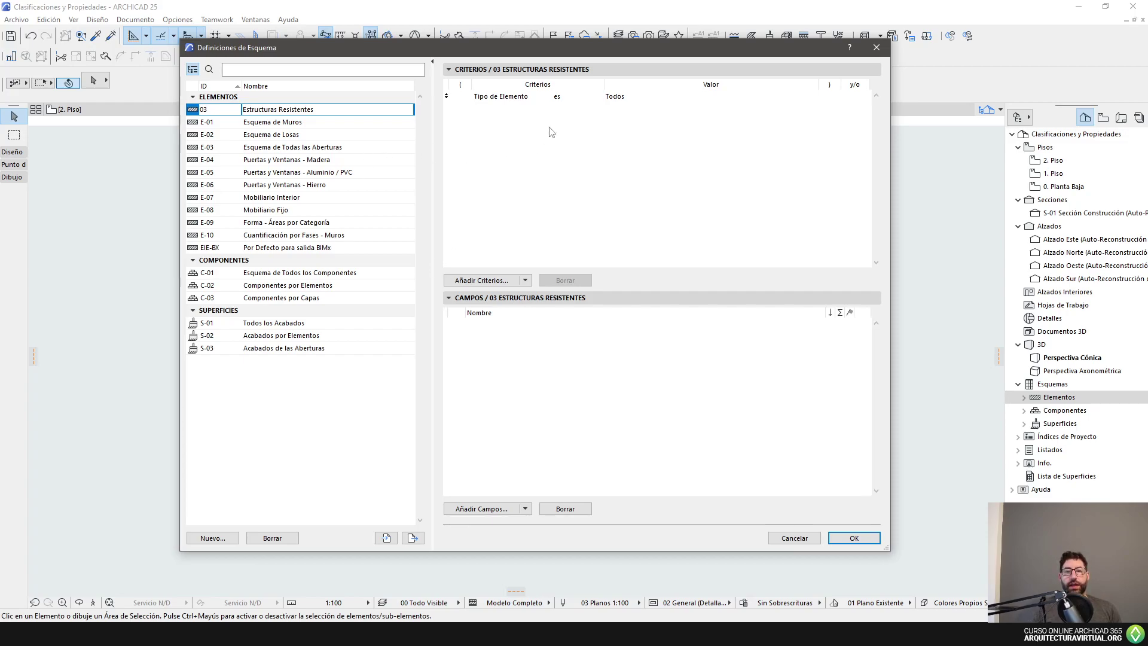
Set the Tipo de Elemento criterion of the Estructuras Resistentes schedule to Muro.
{"action": "left_click", "coordinate": [540, 100]}
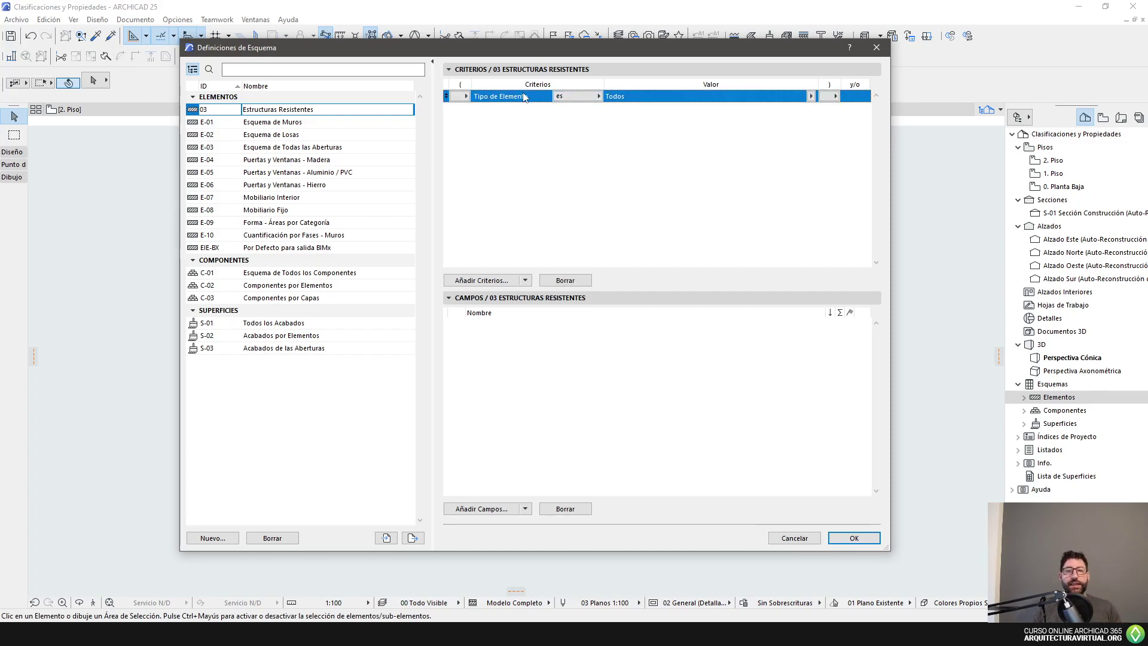
{"action": "left_click", "coordinate": [811, 96]}
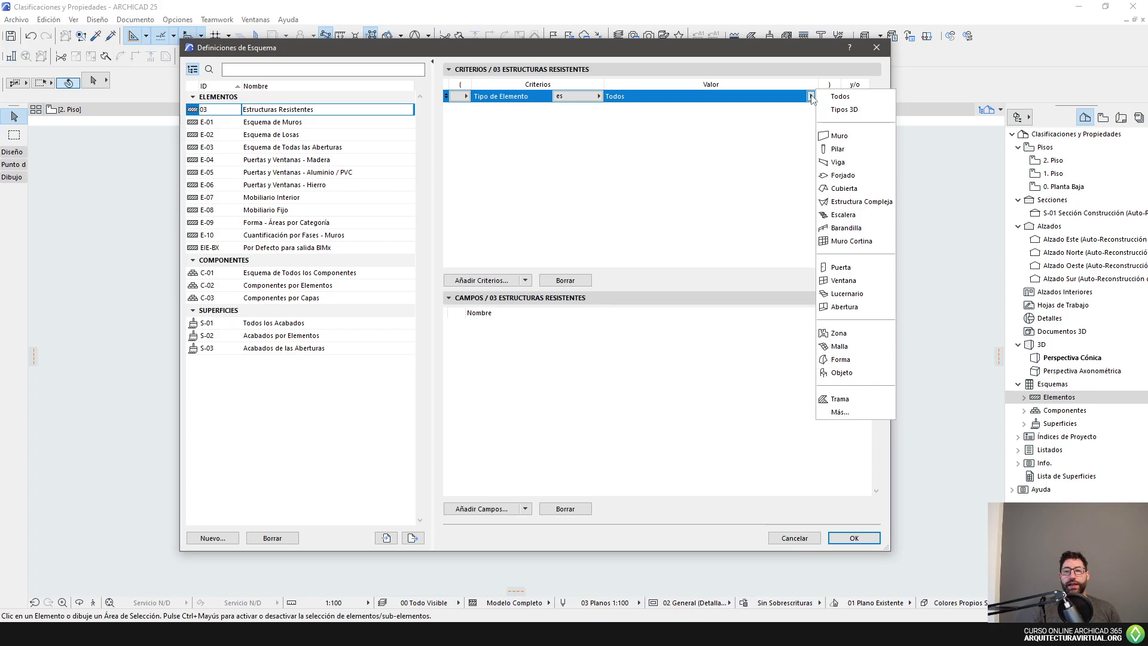
{"action": "left_click", "coordinate": [859, 137]}
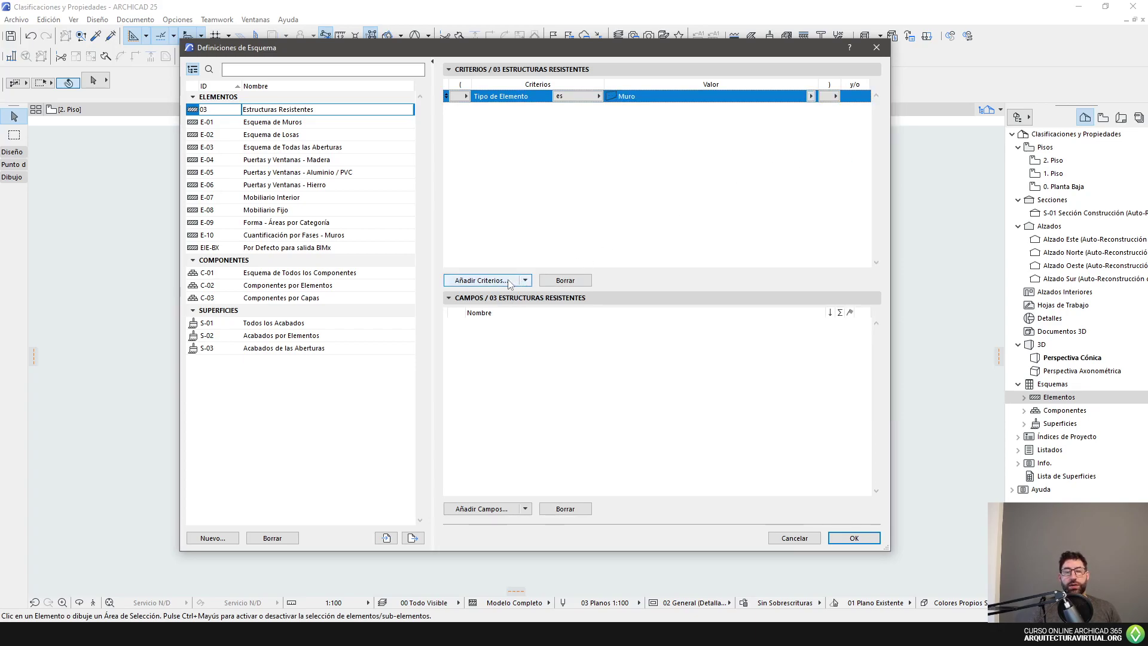
Add three more Tipo de Elemento criteria to the Estructuras Resistentes schedule.
{"action": "left_click", "coordinate": [481, 280]}
{"action": "left_click", "coordinate": [233, 116]}
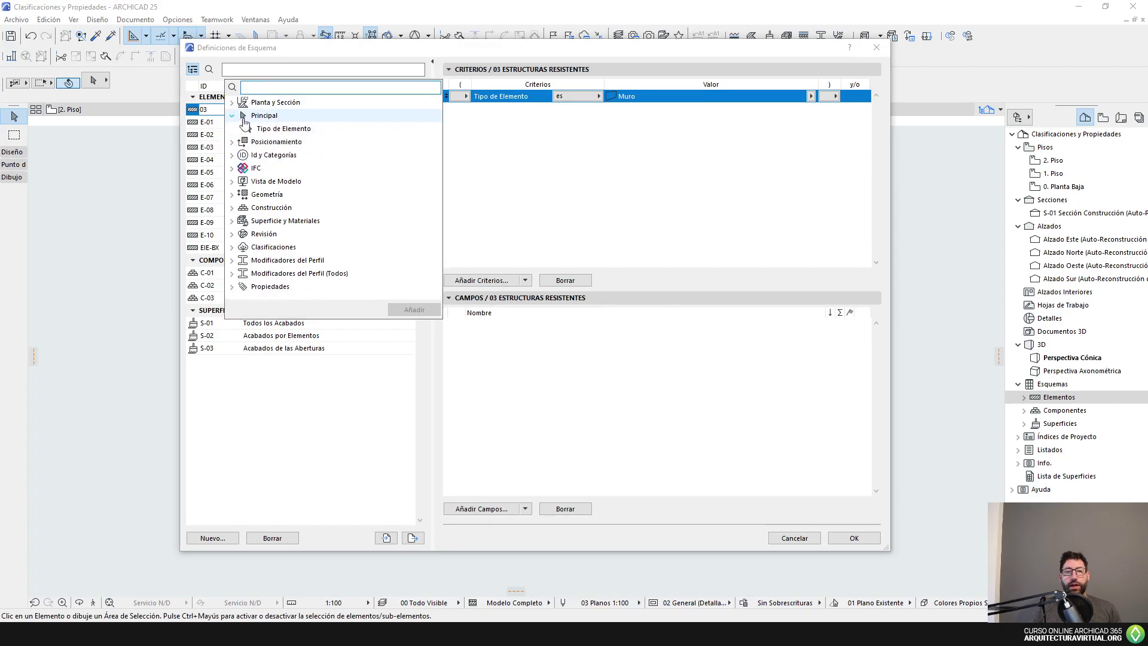
{"action": "left_click", "coordinate": [283, 129]}
{"action": "left_click", "coordinate": [414, 310]}
{"action": "left_click", "coordinate": [427, 311]}
{"action": "left_click", "coordinate": [429, 312]}
{"action": "left_click", "coordinate": [658, 205]}
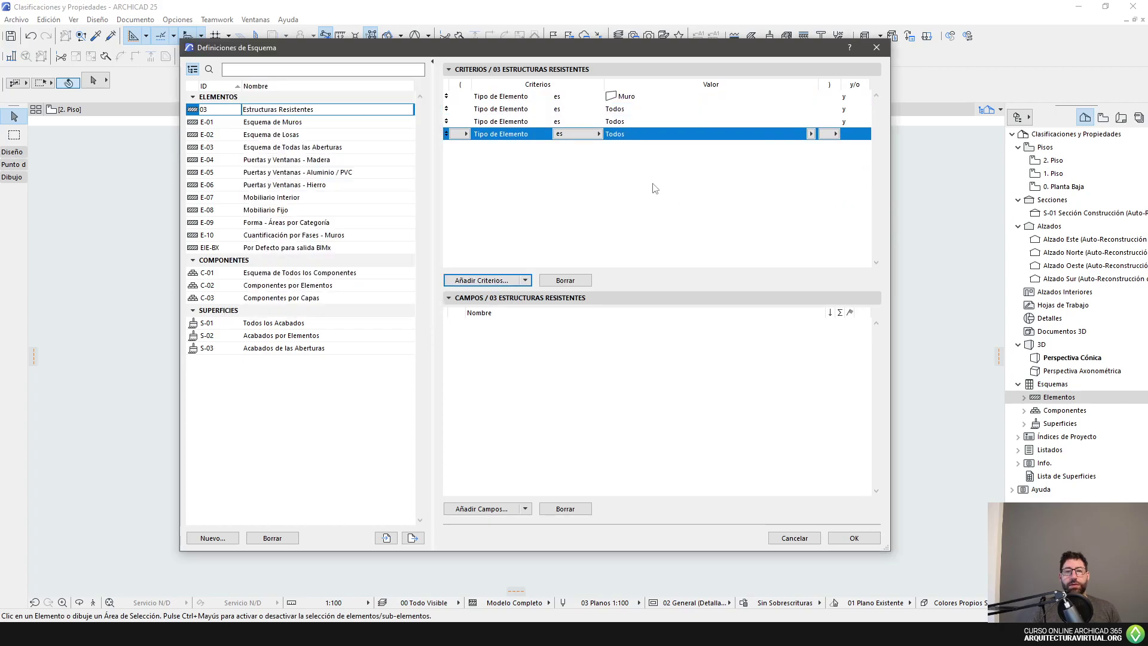
Set the second element-type criterion to Pilar and link both the Muro and Pilar criteria with the "o" operator.
{"action": "left_click", "coordinate": [849, 99]}
{"action": "left_click", "coordinate": [861, 98]}
{"action": "left_click", "coordinate": [877, 107]}
{"action": "left_click", "coordinate": [644, 110]}
{"action": "left_click", "coordinate": [811, 109]}
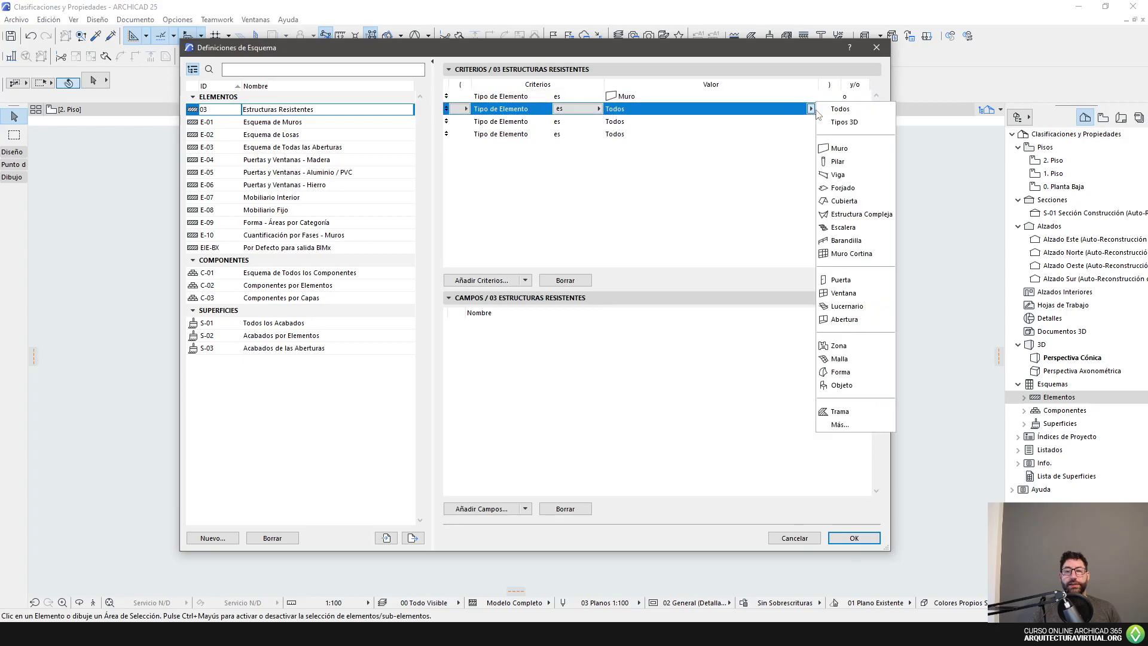
{"action": "left_click", "coordinate": [861, 156]}
{"action": "left_click", "coordinate": [861, 108]}
{"action": "left_click", "coordinate": [877, 119]}
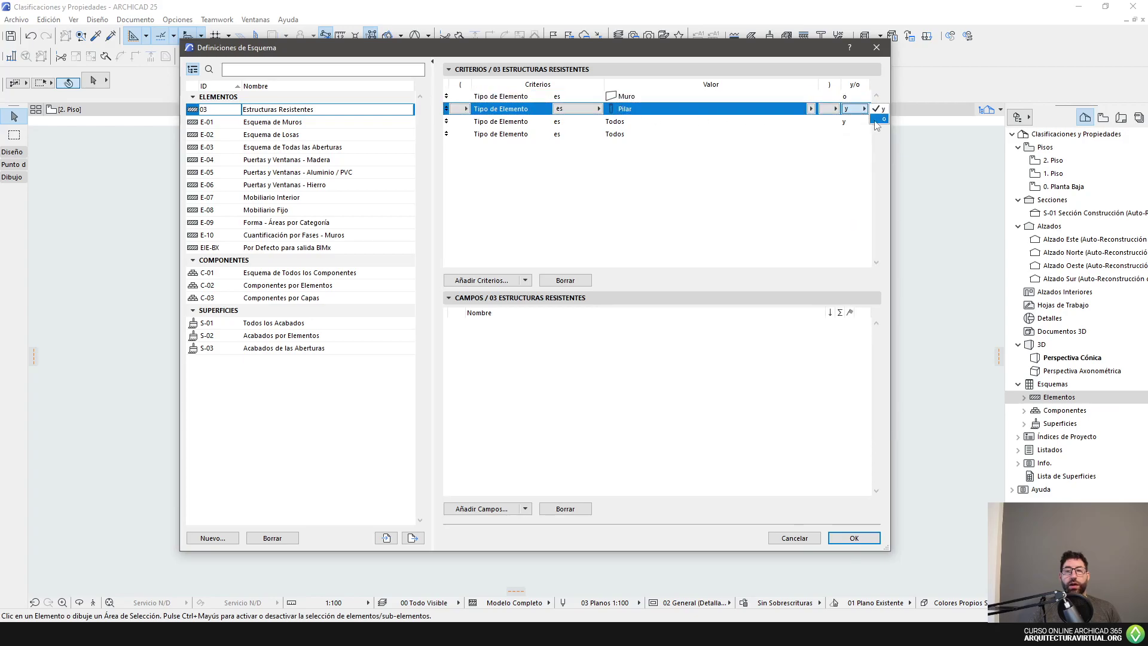
Set the third element-type criterion to Viga with the "o" operator and the fourth criterion to Forjado.
{"action": "left_click", "coordinate": [771, 121]}
{"action": "left_click", "coordinate": [811, 121]}
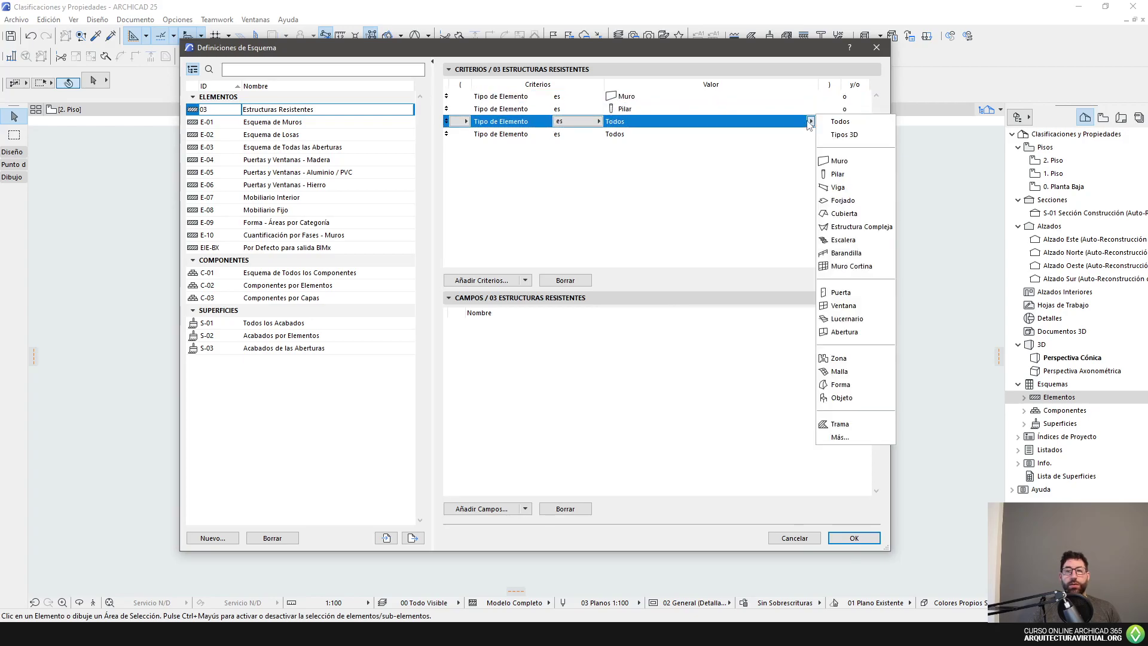
{"action": "left_click", "coordinate": [837, 187]}
{"action": "left_click", "coordinate": [863, 122]}
{"action": "left_click", "coordinate": [883, 131]}
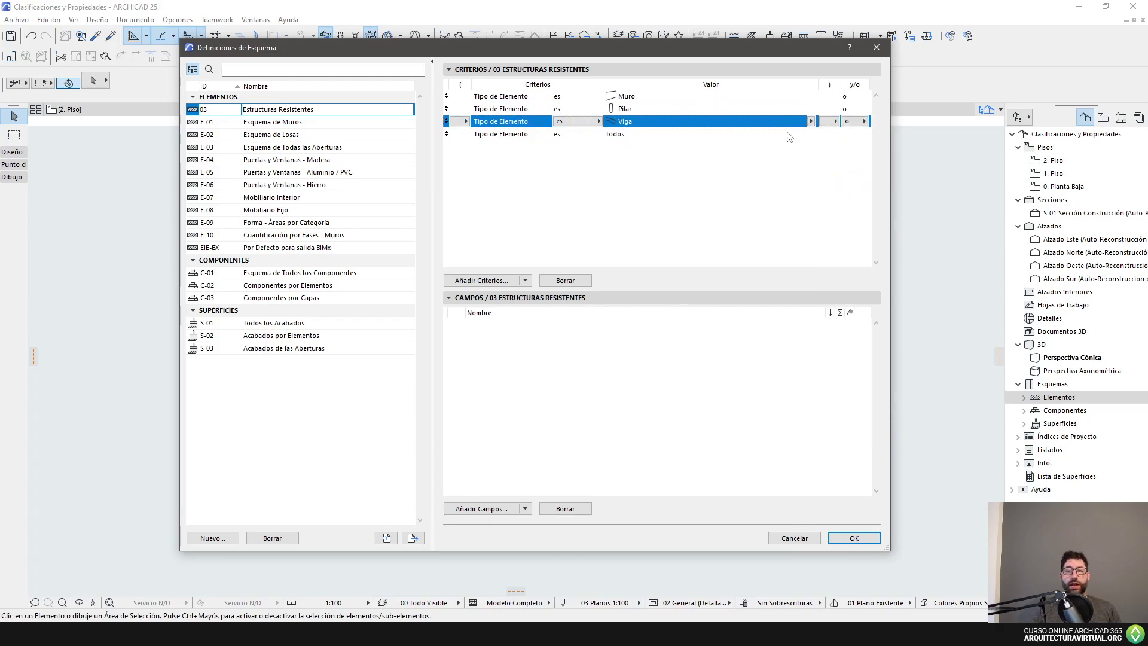
{"action": "left_click", "coordinate": [789, 134]}
{"action": "left_click", "coordinate": [811, 134]}
{"action": "left_click", "coordinate": [854, 212]}
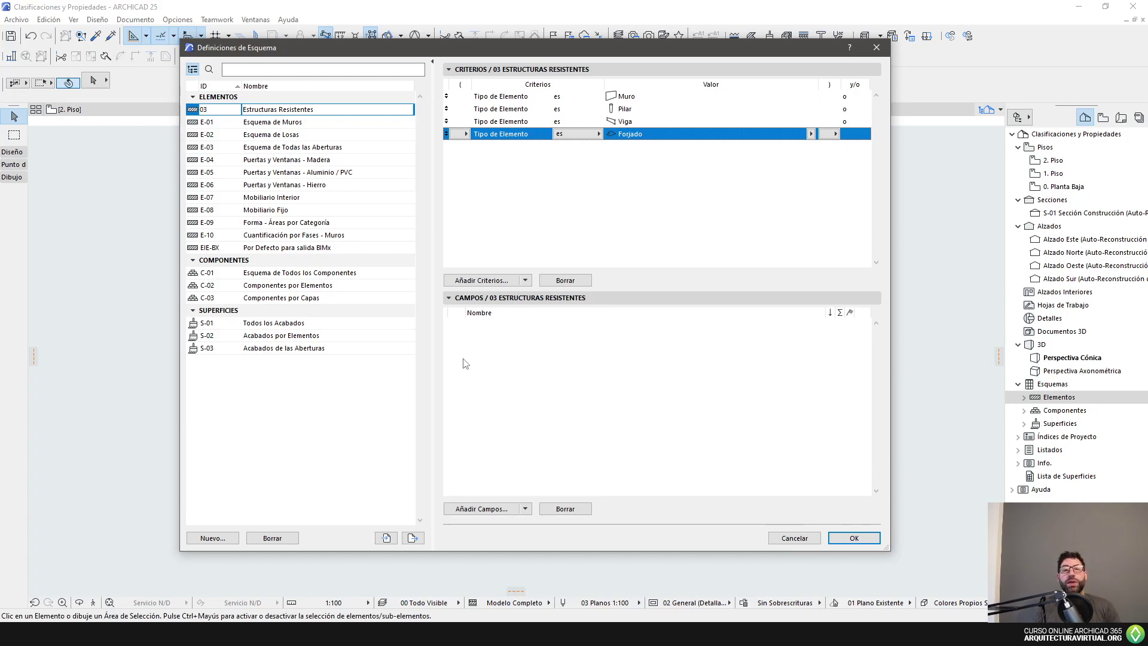
{"action": "left_click", "coordinate": [662, 100]}
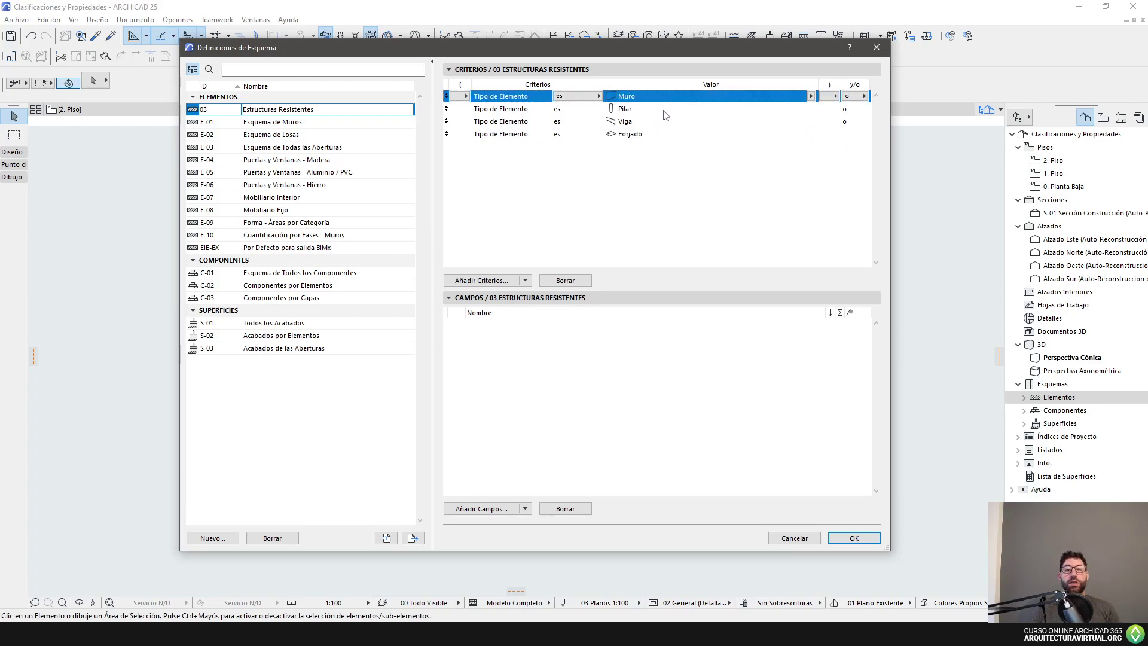
{"action": "left_click", "coordinate": [664, 111]}
{"action": "left_click", "coordinate": [655, 122]}
{"action": "left_click", "coordinate": [654, 134]}
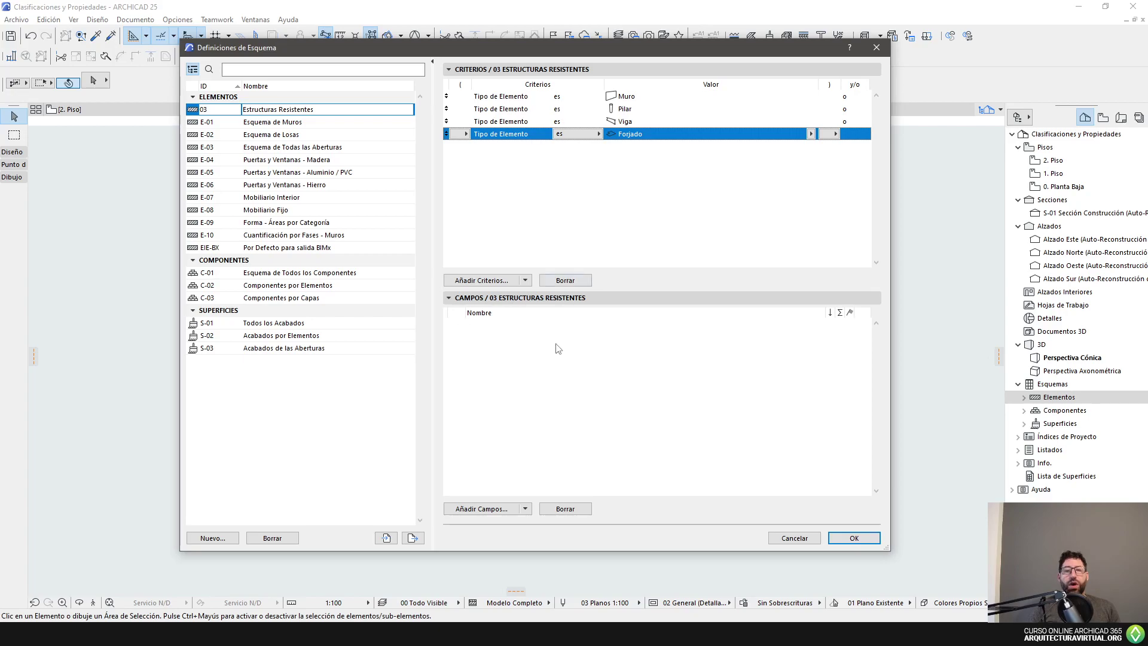
Add the general fields Área and Ancho to the Estructuras Resistentes schedule and accept the schedule definitions.
{"action": "left_click", "coordinate": [499, 509]}
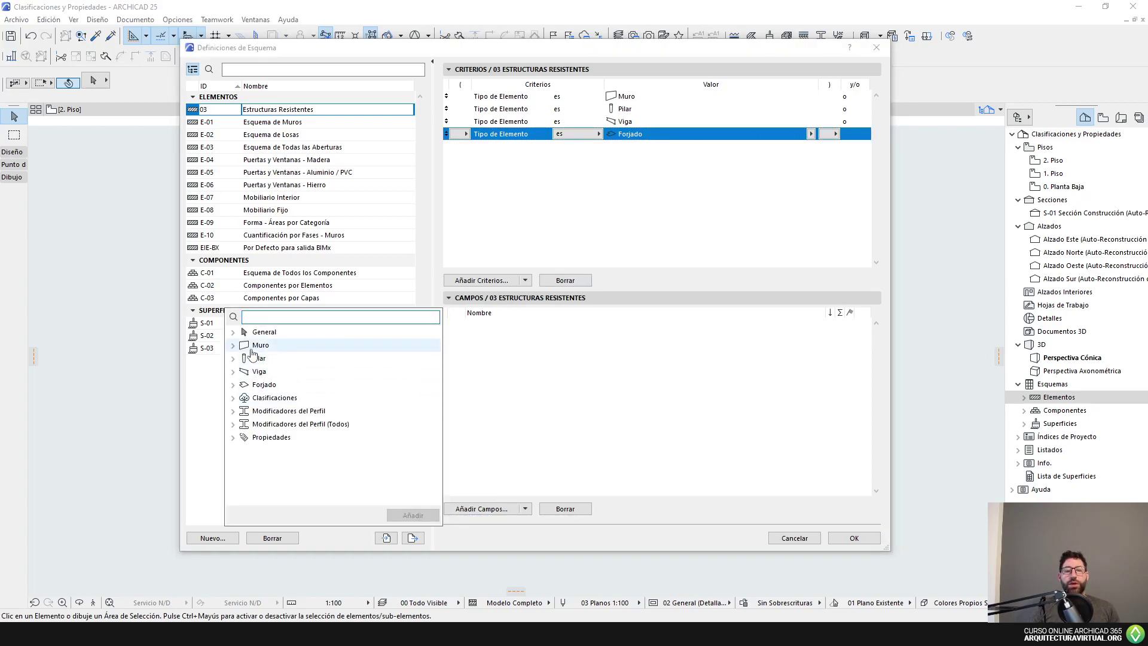
{"action": "left_click", "coordinate": [233, 331]}
{"action": "left_click", "coordinate": [284, 392]}
{"action": "left_click", "coordinate": [415, 611]}
{"action": "left_click", "coordinate": [312, 318]}
{"action": "left_click", "coordinate": [415, 612]}
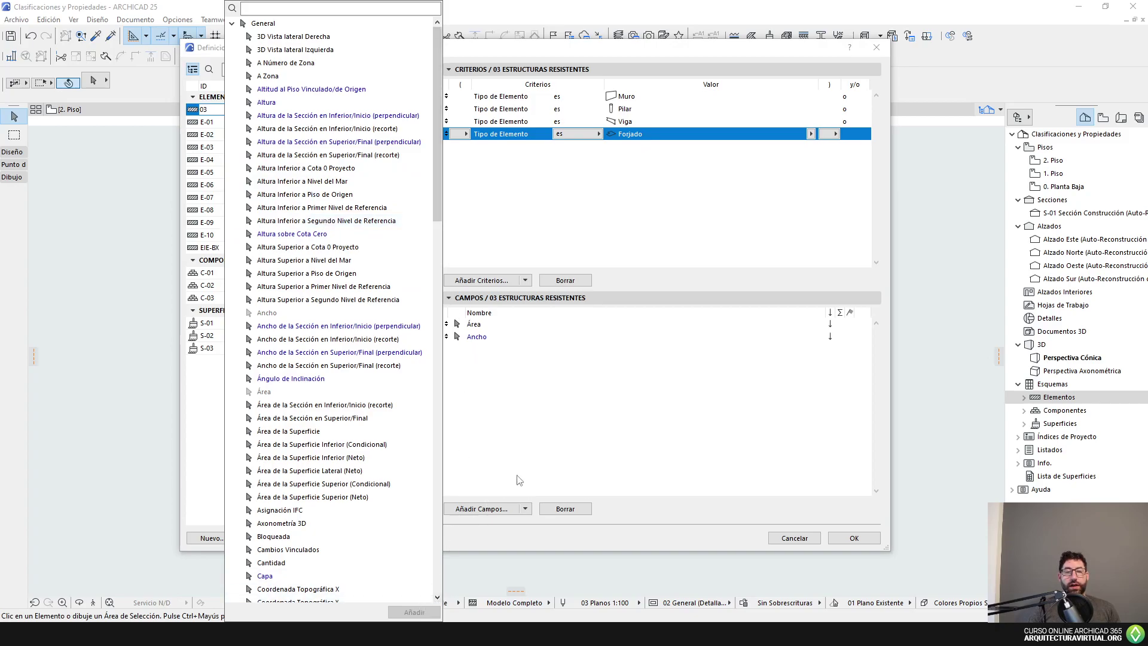
{"action": "left_click", "coordinate": [546, 459]}
{"action": "left_click", "coordinate": [854, 538]}
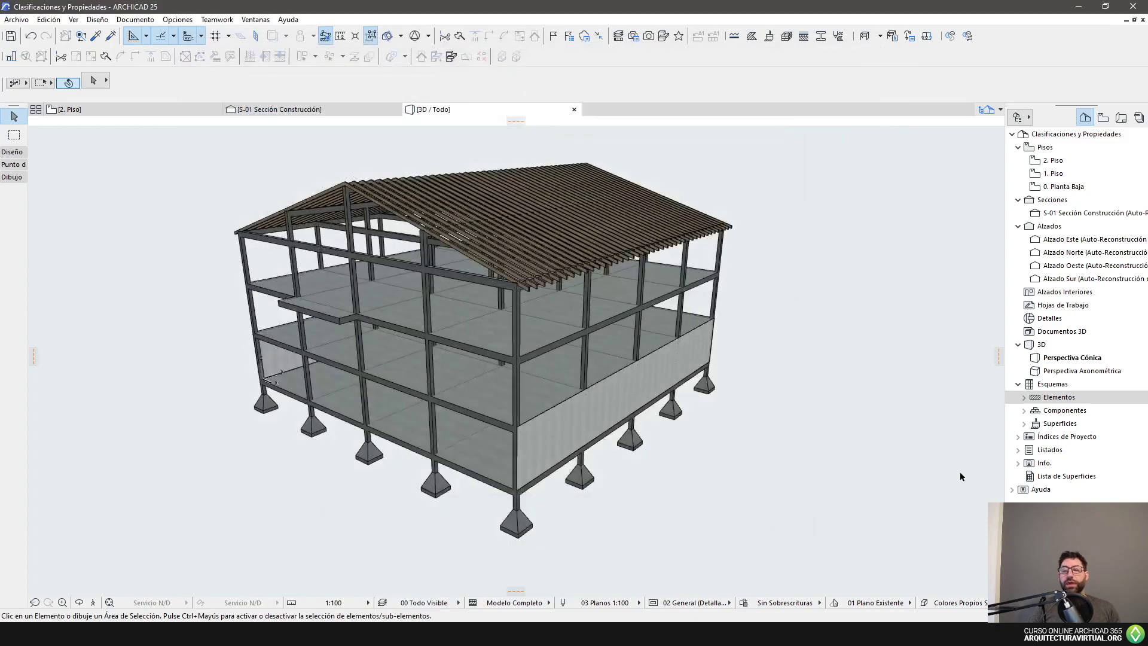
Open the 03 Estructuras Resistentes element schedule and look through its rows.
{"action": "left_click", "coordinate": [1023, 397]}
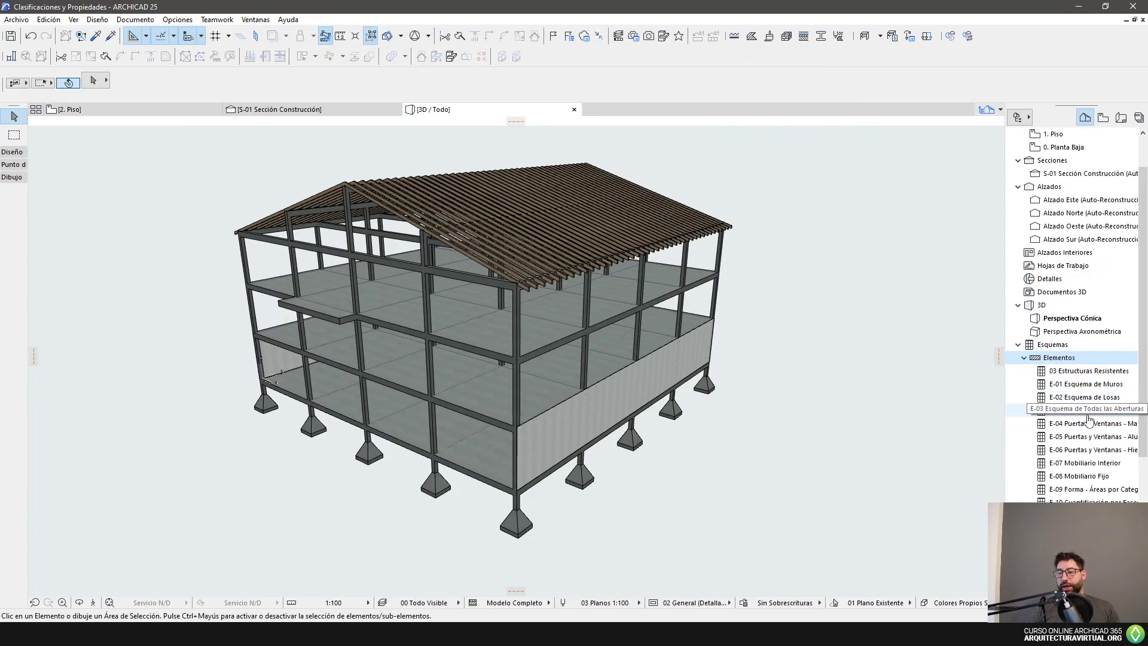
{"action": "double_click", "coordinate": [1097, 372]}
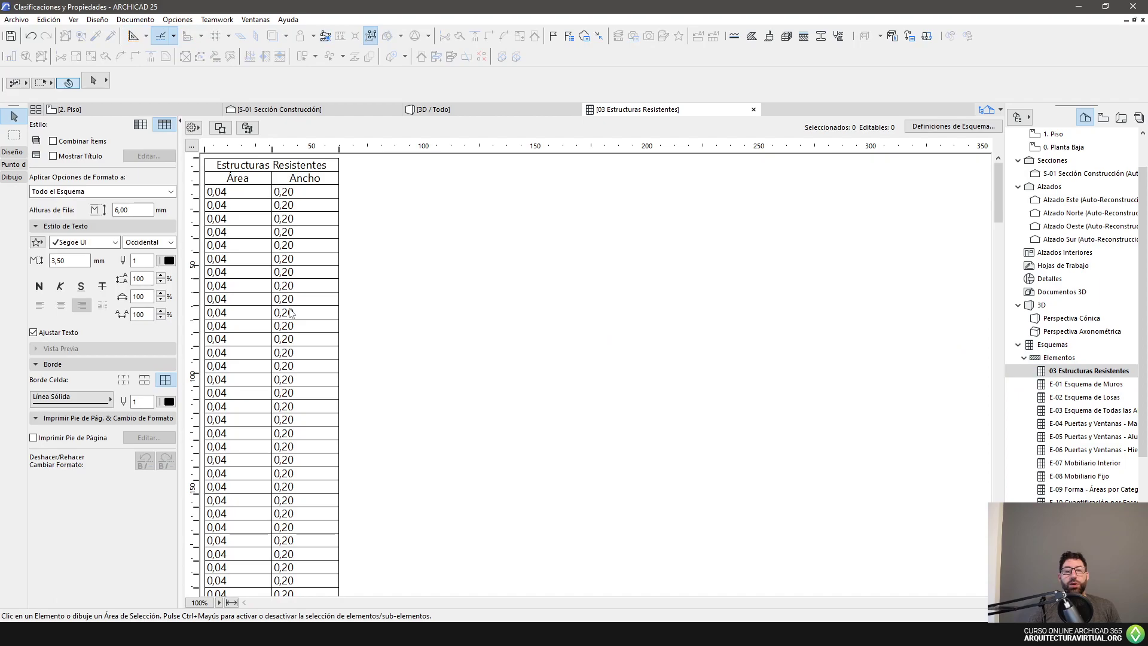
{"action": "scroll", "coordinate": [233, 296], "scroll_direction": "down", "scroll_amount": 10}
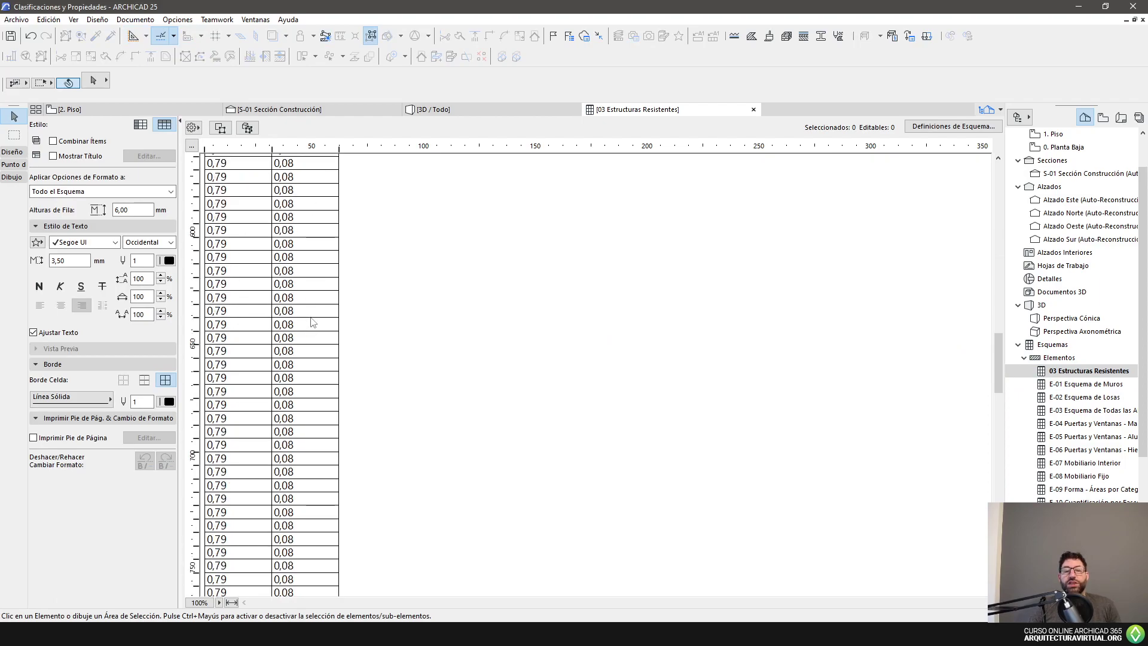
{"action": "scroll", "coordinate": [313, 323], "scroll_direction": "up", "scroll_amount": 10}
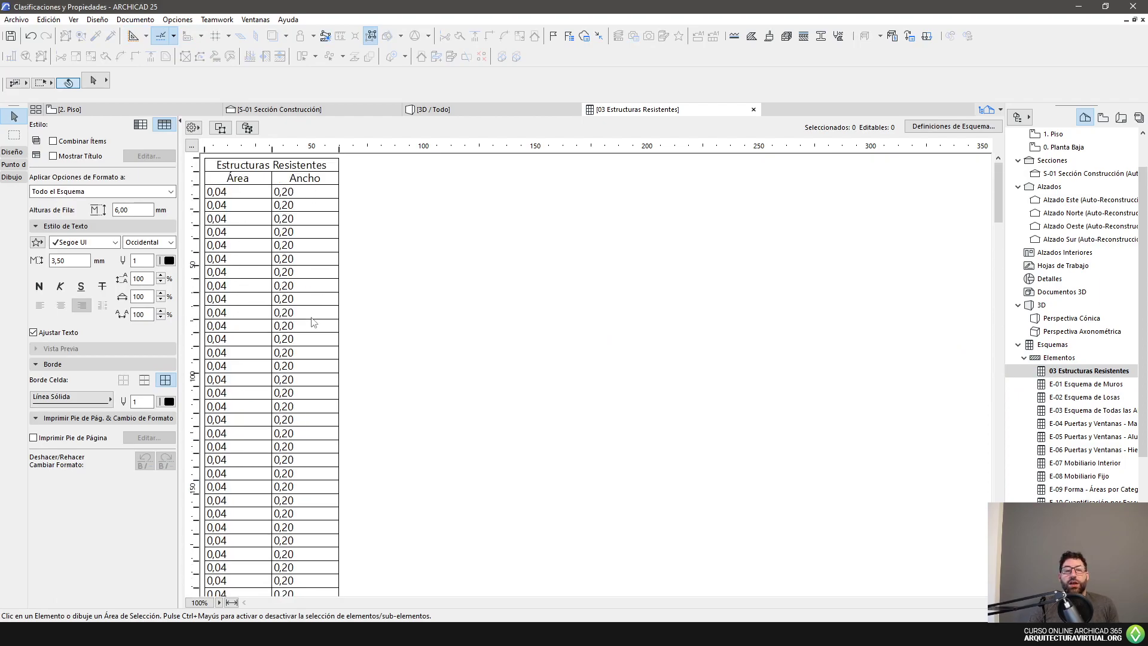
Reopen the definitions of the Estructuras Resistentes schedule and add the general field Capa.
{"action": "left_click", "coordinate": [979, 127]}
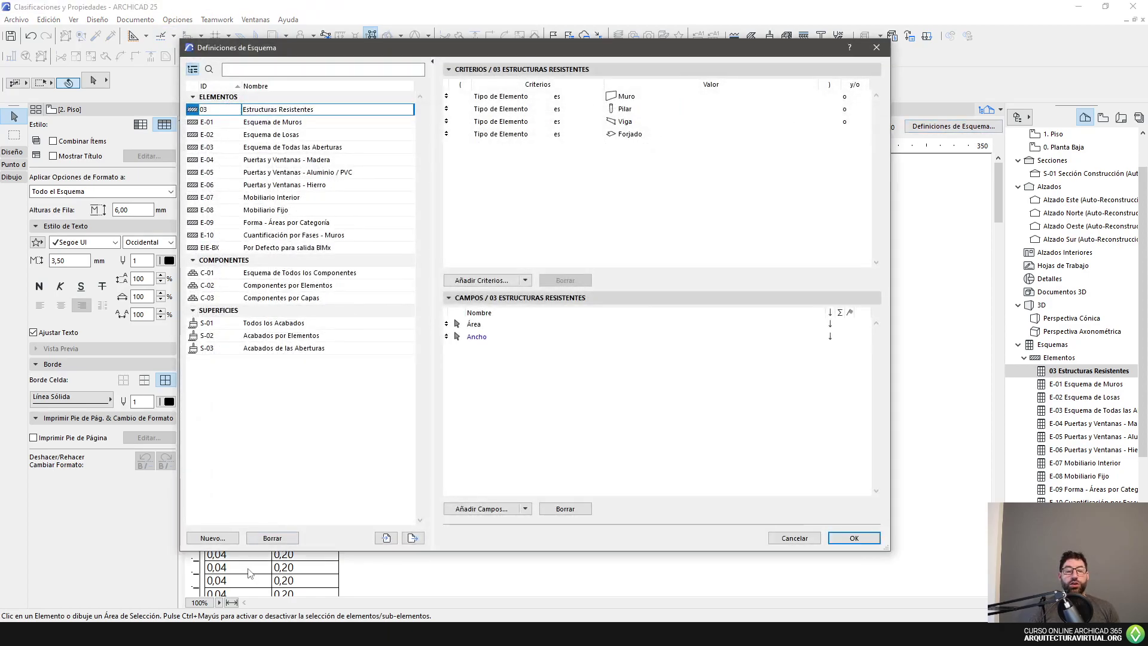
{"action": "left_click_drag", "start_coordinate": [688, 47], "coordinate": [821, 39]}
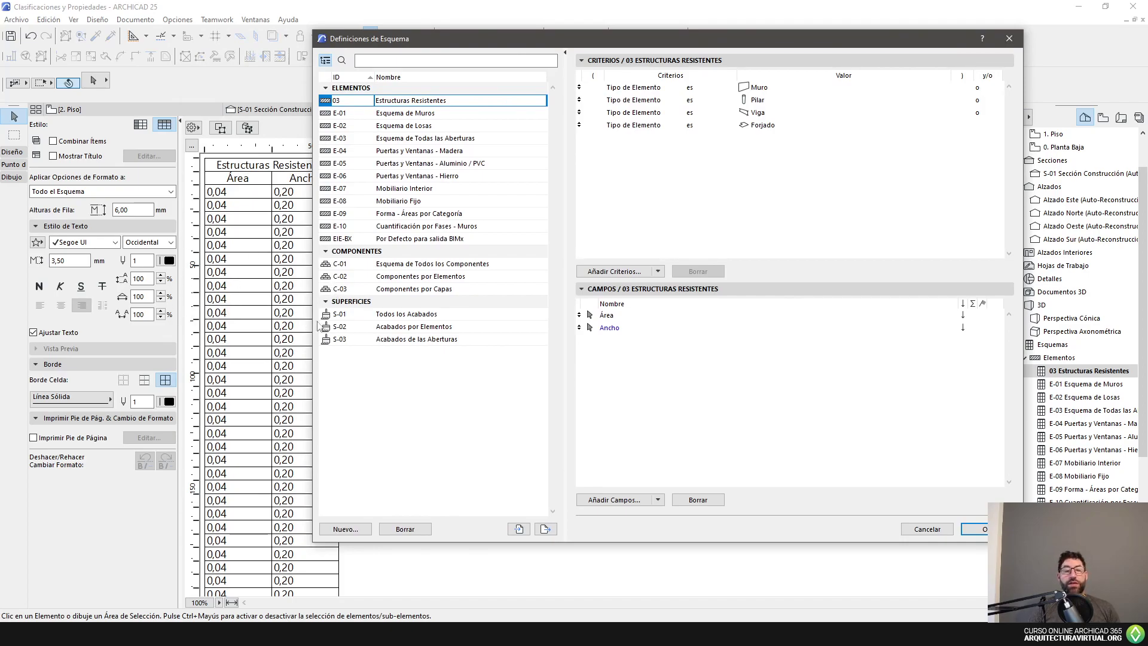
{"action": "left_click_drag", "start_coordinate": [746, 46], "coordinate": [564, 59]}
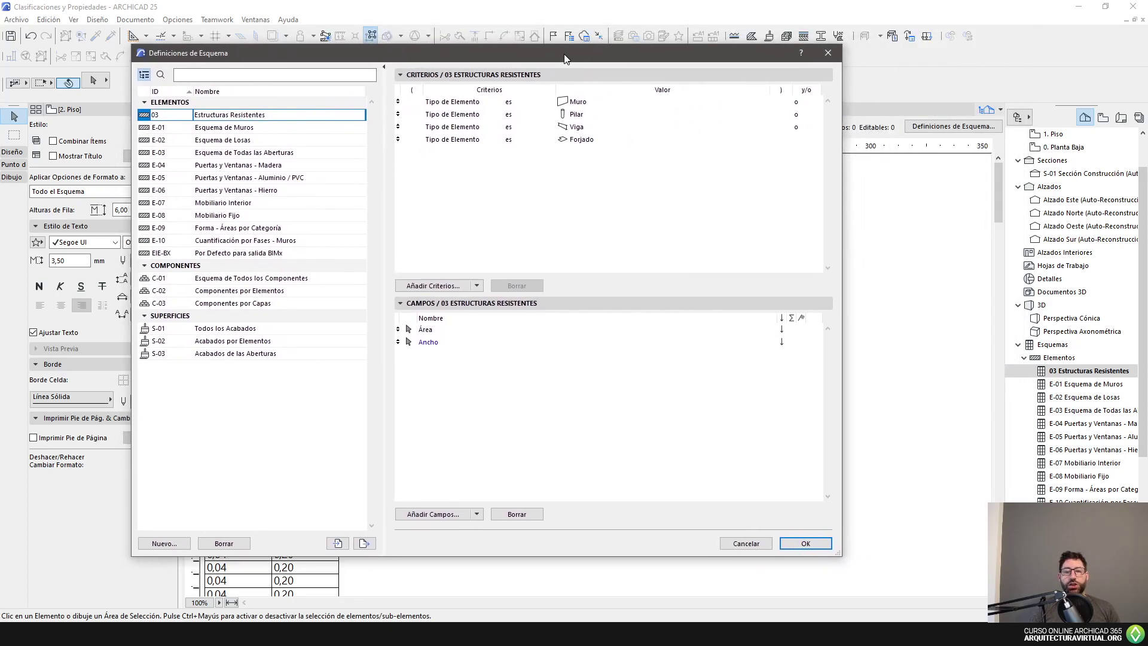
{"action": "left_click", "coordinate": [444, 514]}
{"action": "scroll", "coordinate": [288, 251], "scroll_direction": "down", "scroll_amount": 4}
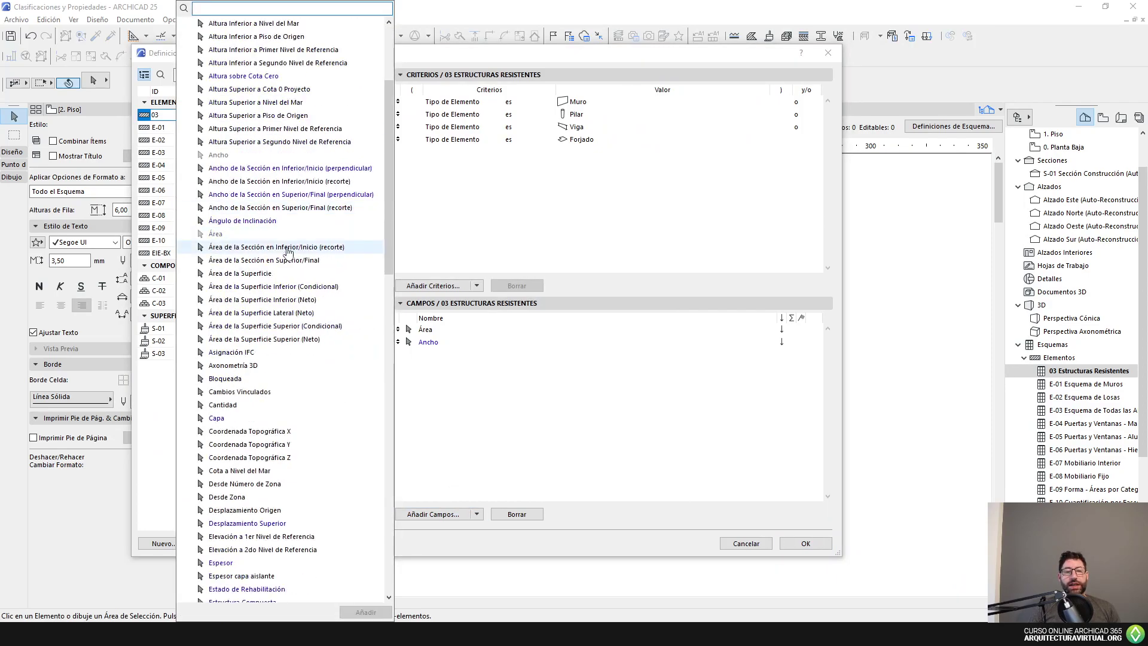
{"action": "scroll", "coordinate": [288, 254], "scroll_direction": "down", "scroll_amount": 18}
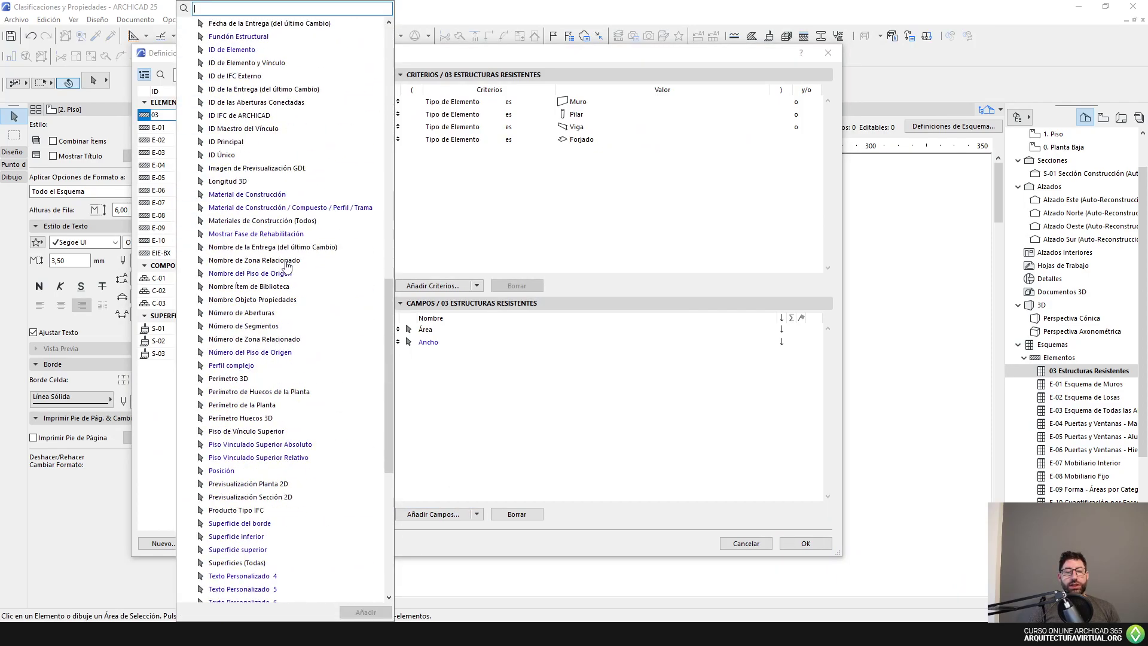
{"action": "scroll", "coordinate": [290, 287], "scroll_direction": "down", "scroll_amount": 8}
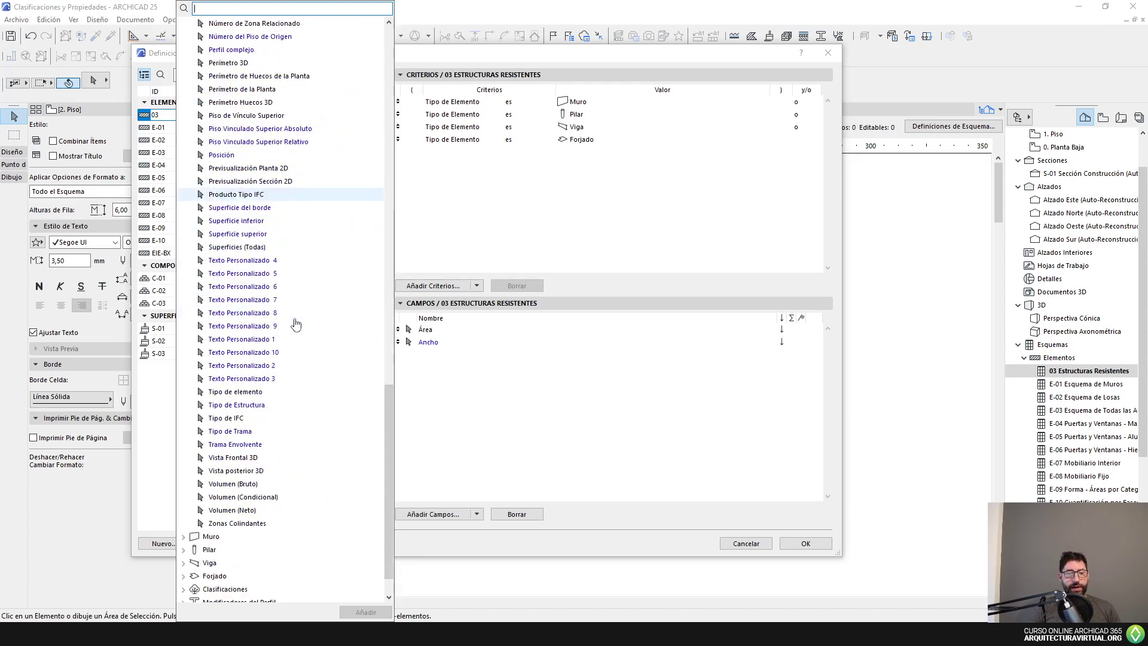
{"action": "scroll", "coordinate": [293, 332], "scroll_direction": "up", "scroll_amount": 14}
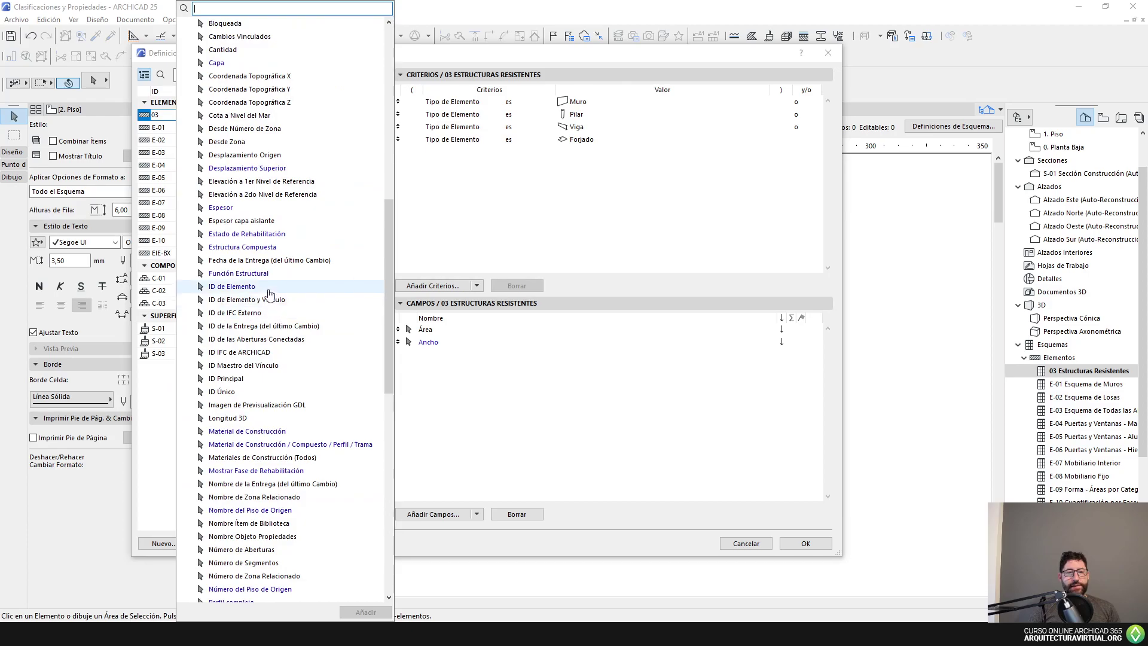
{"action": "scroll", "coordinate": [269, 294], "scroll_direction": "up", "scroll_amount": 13}
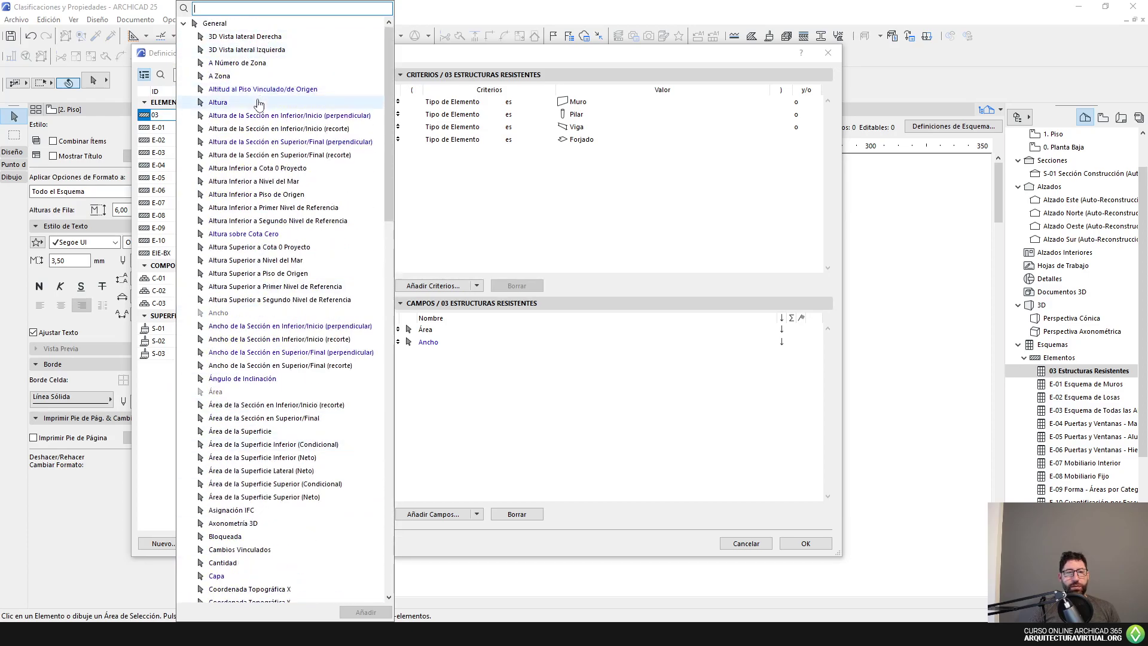
{"action": "scroll", "coordinate": [269, 210], "scroll_direction": "down", "scroll_amount": 3}
{"action": "scroll", "coordinate": [263, 244], "scroll_direction": "down", "scroll_amount": 3}
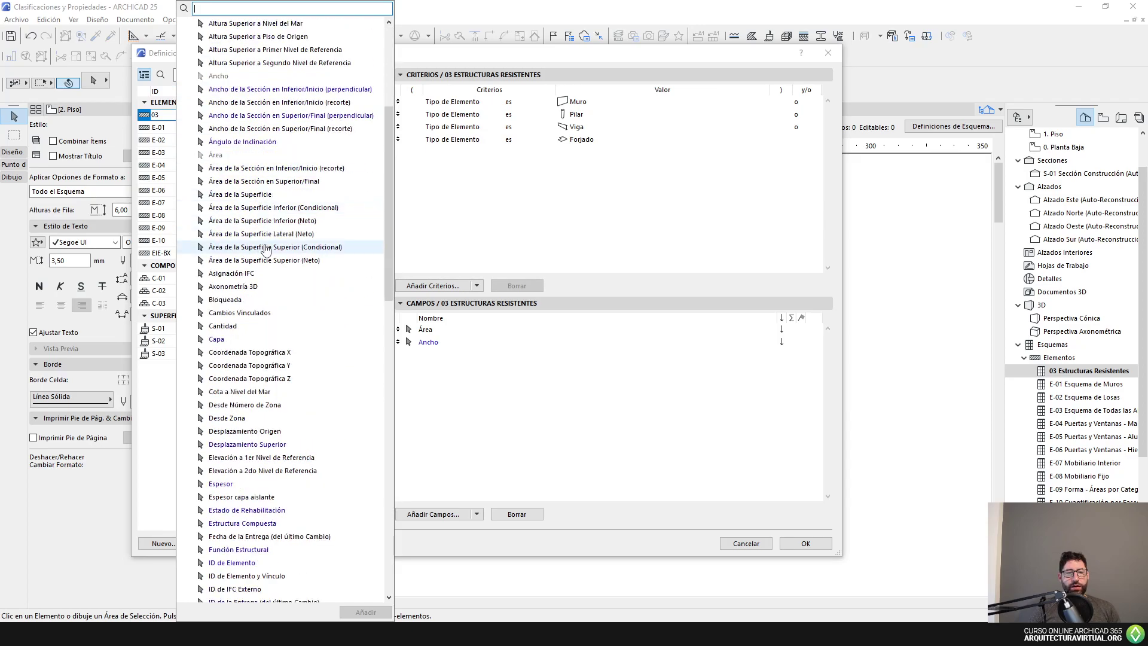
{"action": "scroll", "coordinate": [257, 269], "scroll_direction": "down", "scroll_amount": 2}
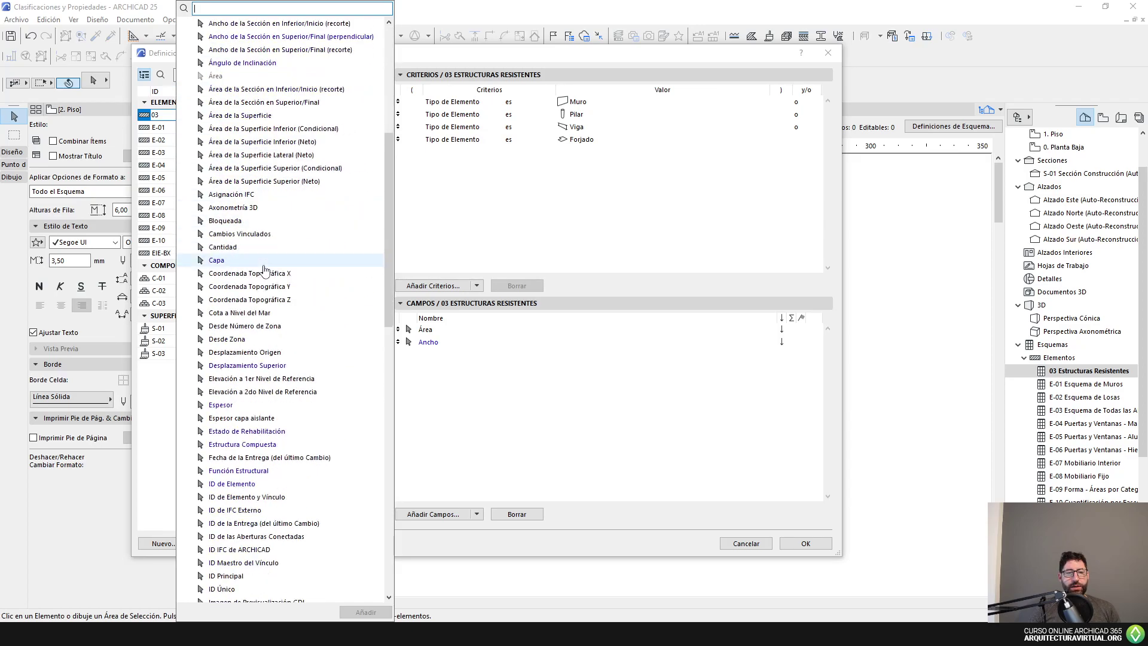
{"action": "left_click", "coordinate": [244, 261]}
{"action": "left_click", "coordinate": [366, 611]}
Add the general field Tipo de elemento, order the fields as Tipo de elemento, Capa, Área, Ancho, and accept the schedule definitions.
{"action": "scroll", "coordinate": [290, 396], "scroll_direction": "down", "scroll_amount": 2}
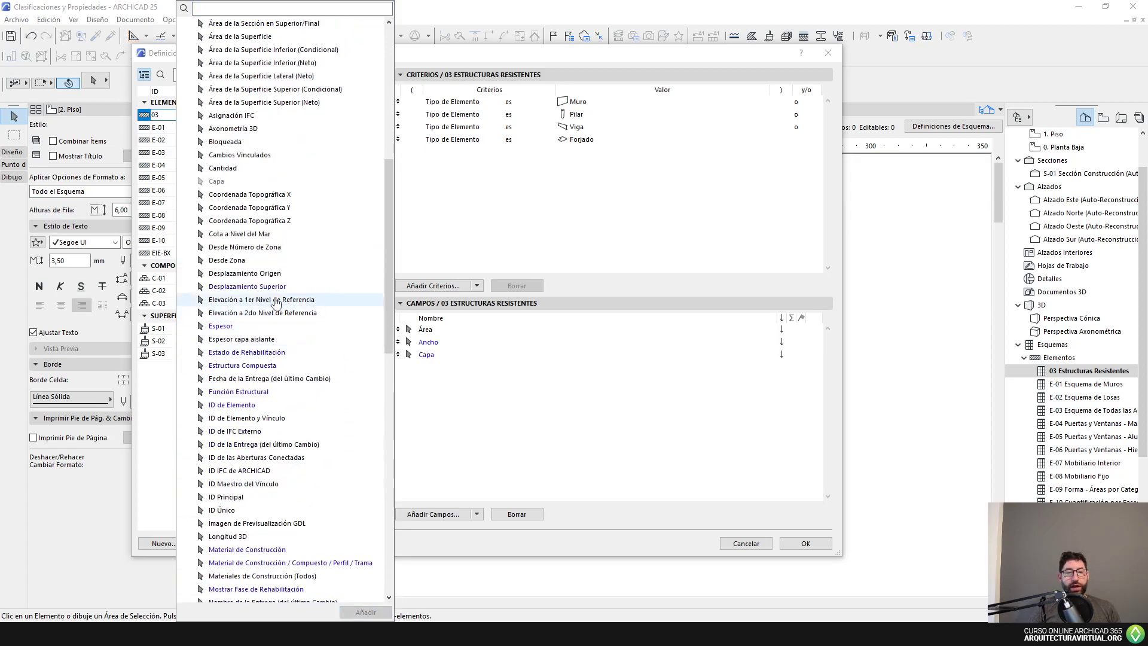
{"action": "scroll", "coordinate": [267, 348], "scroll_direction": "down", "scroll_amount": 1}
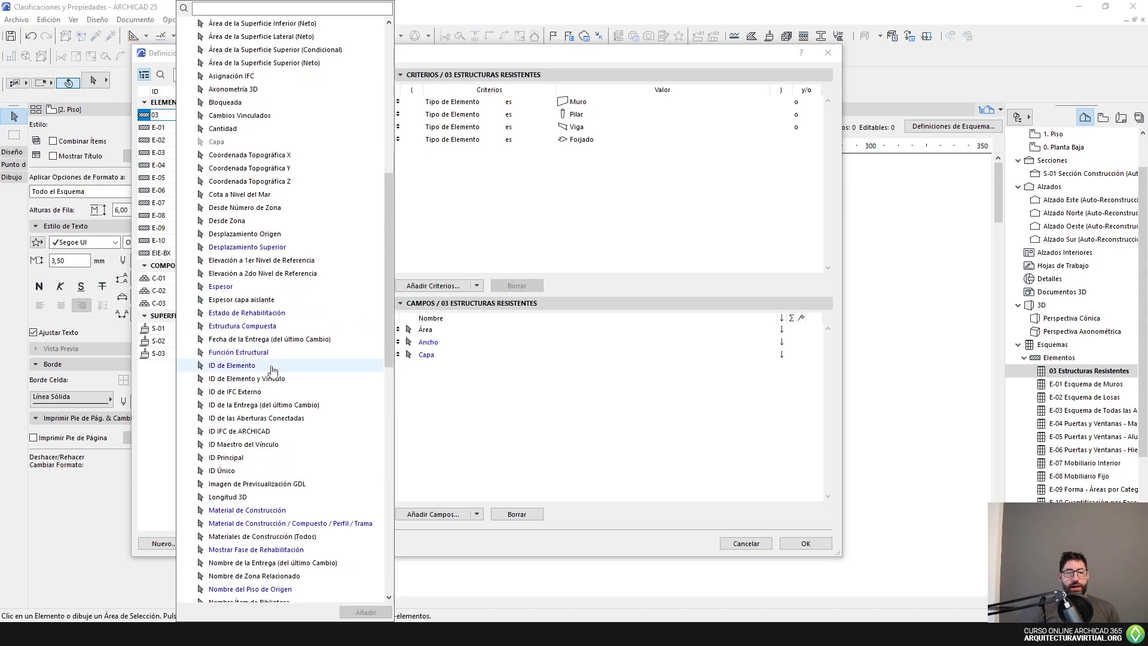
{"action": "scroll", "coordinate": [273, 370], "scroll_direction": "down", "scroll_amount": 2}
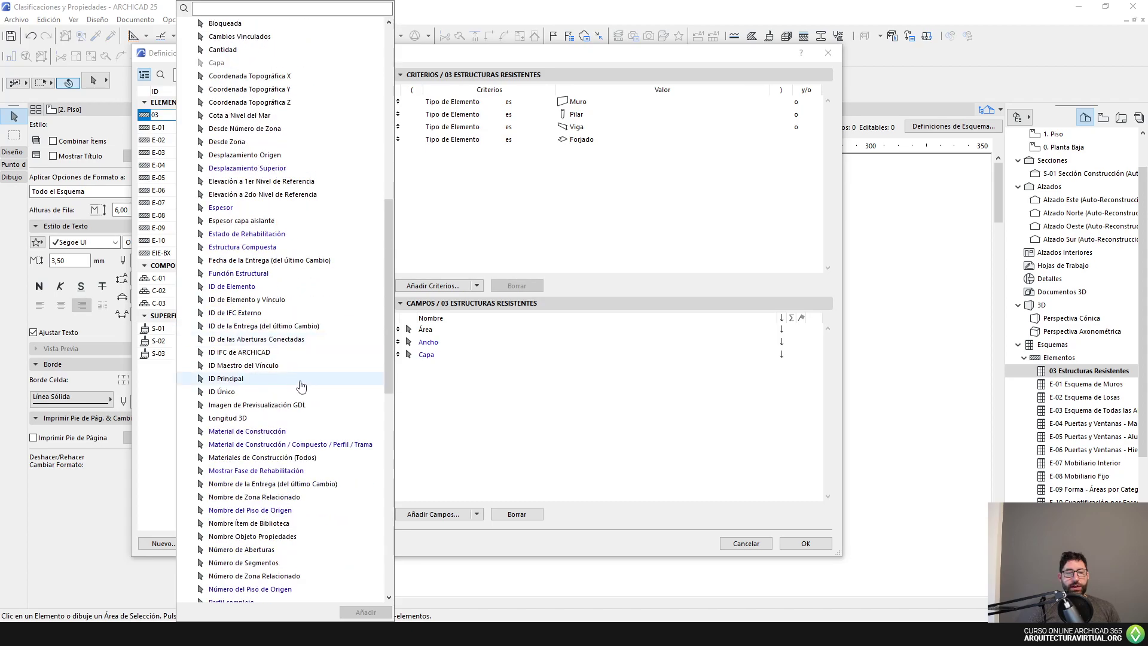
{"action": "scroll", "coordinate": [303, 397], "scroll_direction": "down", "scroll_amount": 1}
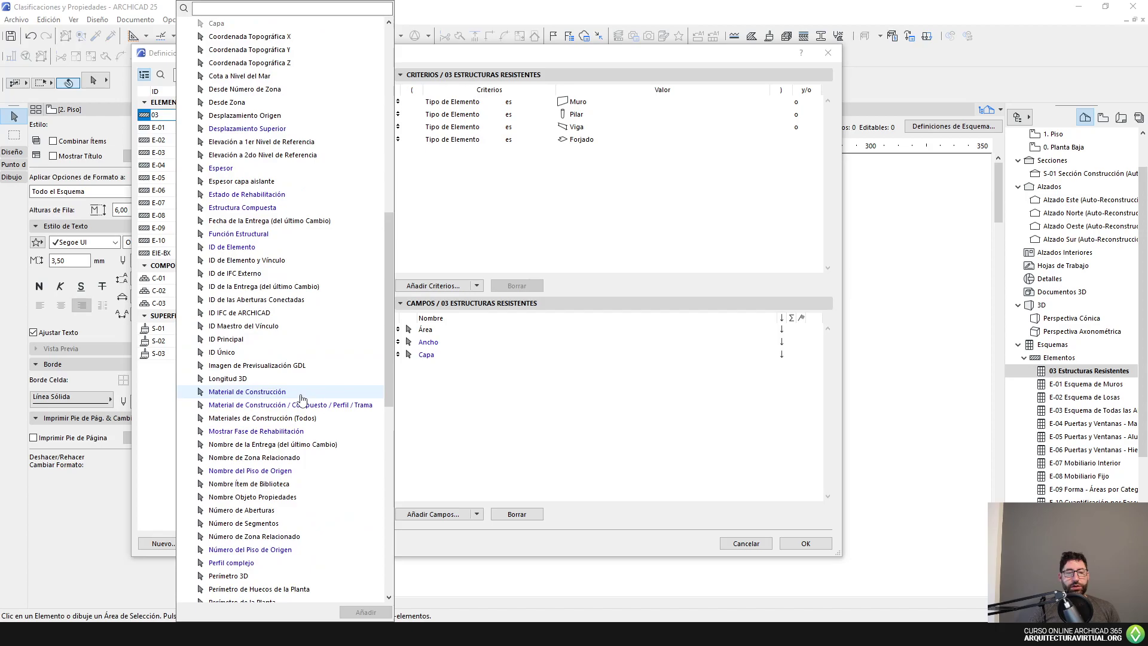
{"action": "scroll", "coordinate": [301, 398], "scroll_direction": "down", "scroll_amount": 4}
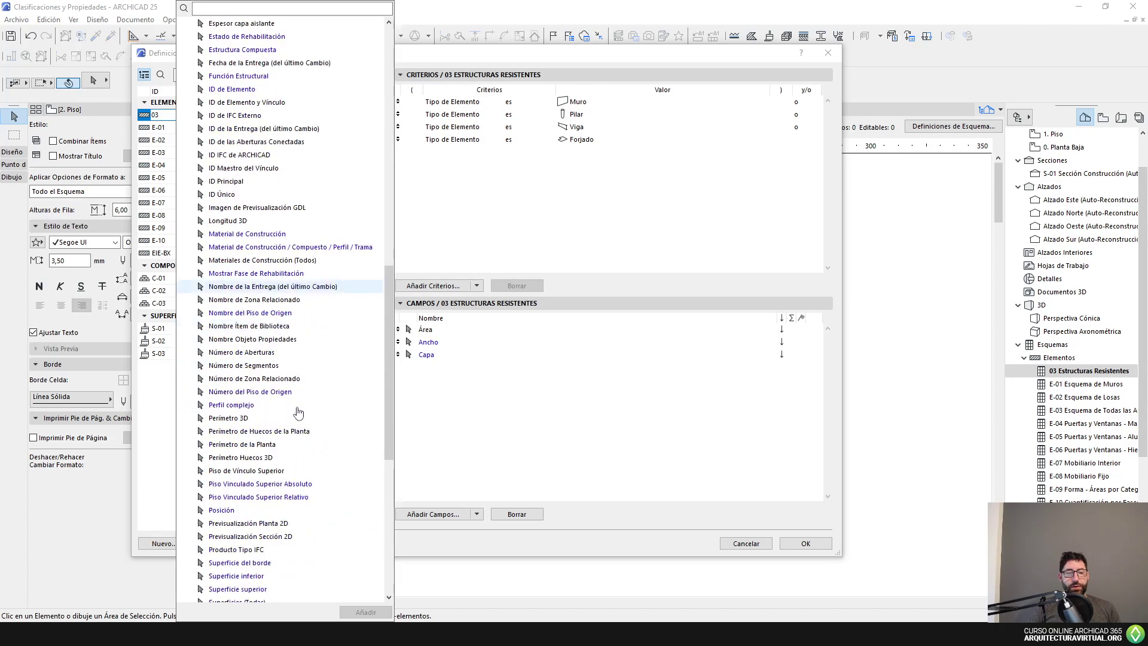
{"action": "scroll", "coordinate": [298, 411], "scroll_direction": "up", "scroll_amount": 7}
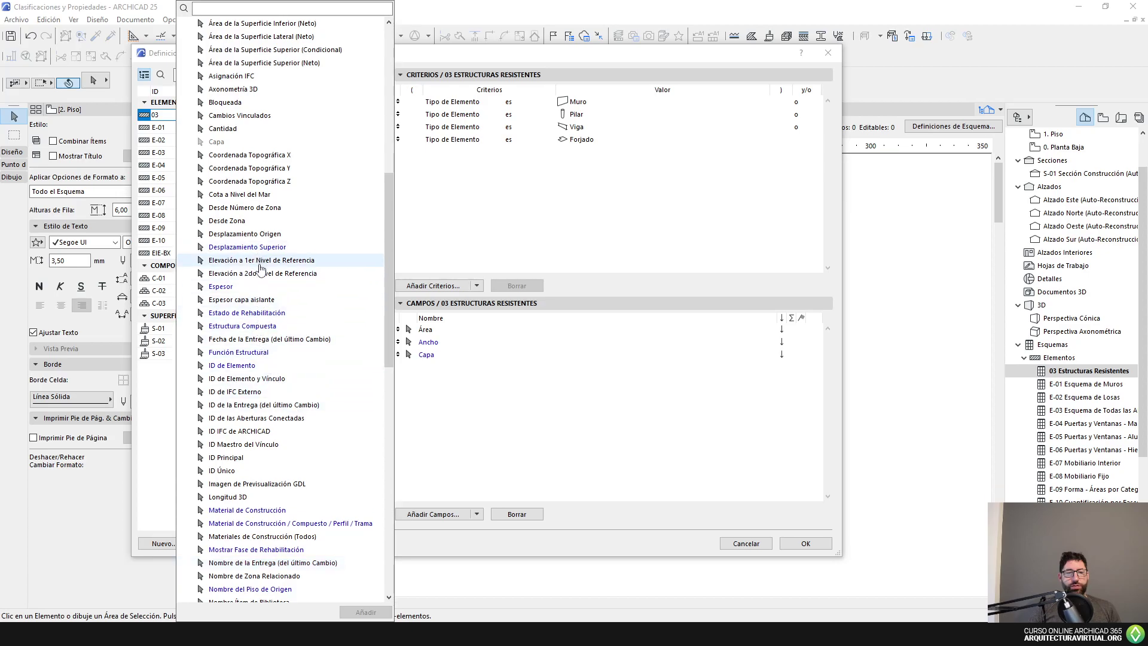
{"action": "scroll", "coordinate": [294, 373], "scroll_direction": "down", "scroll_amount": 2}
{"action": "scroll", "coordinate": [294, 383], "scroll_direction": "down", "scroll_amount": 15}
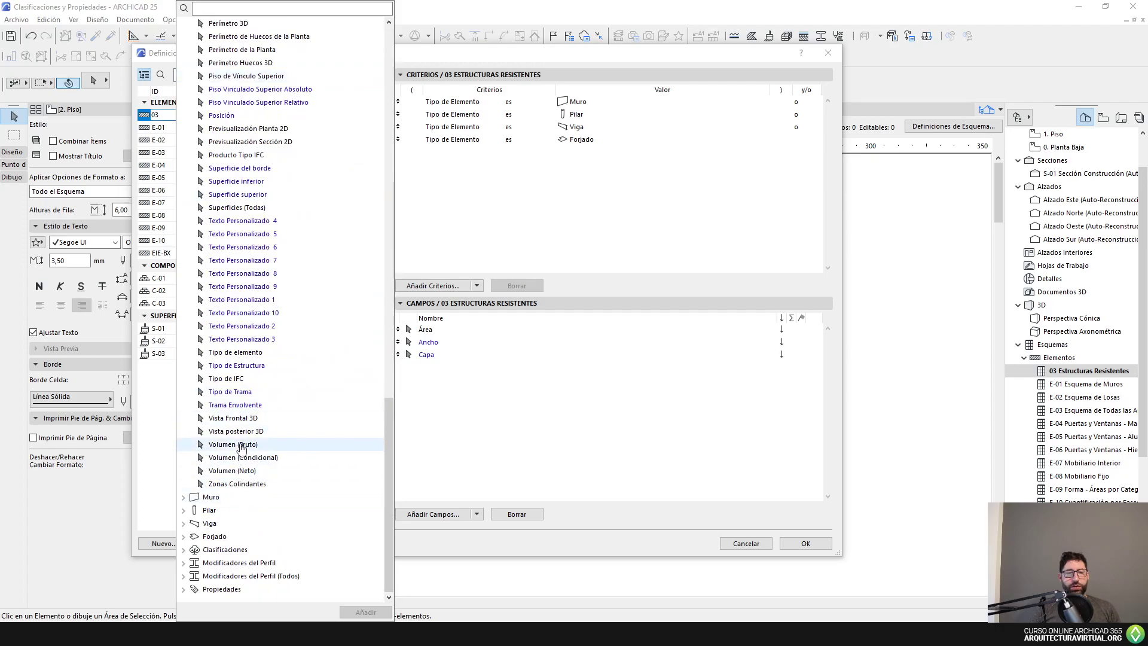
{"action": "scroll", "coordinate": [257, 418], "scroll_direction": "up", "scroll_amount": 3}
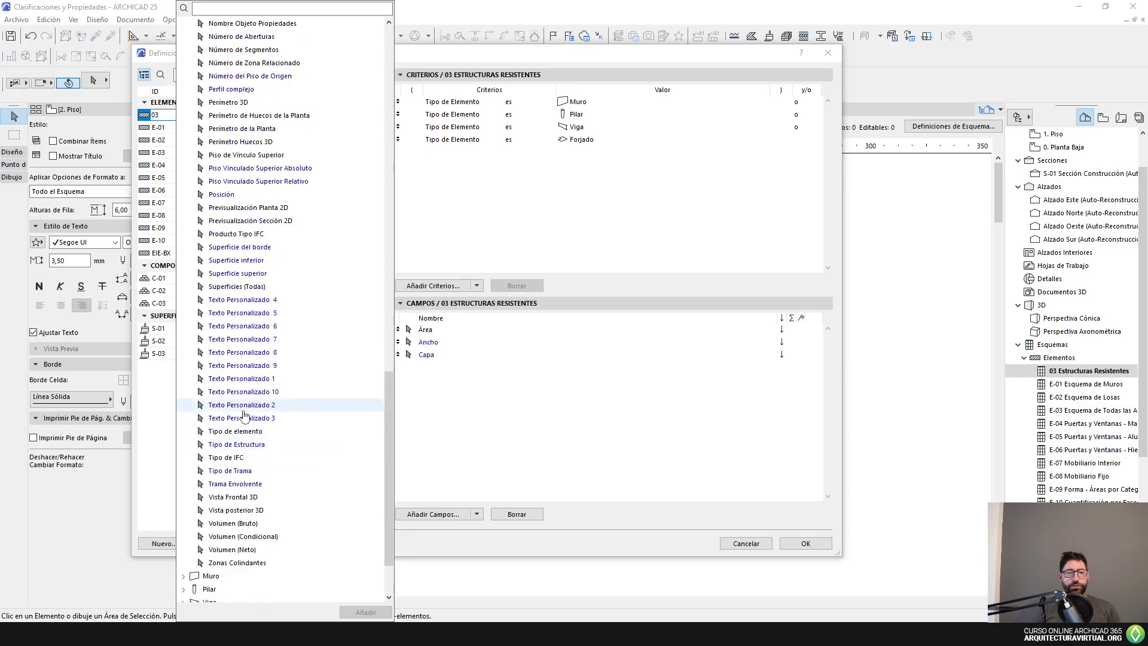
{"action": "left_click", "coordinate": [236, 471]}
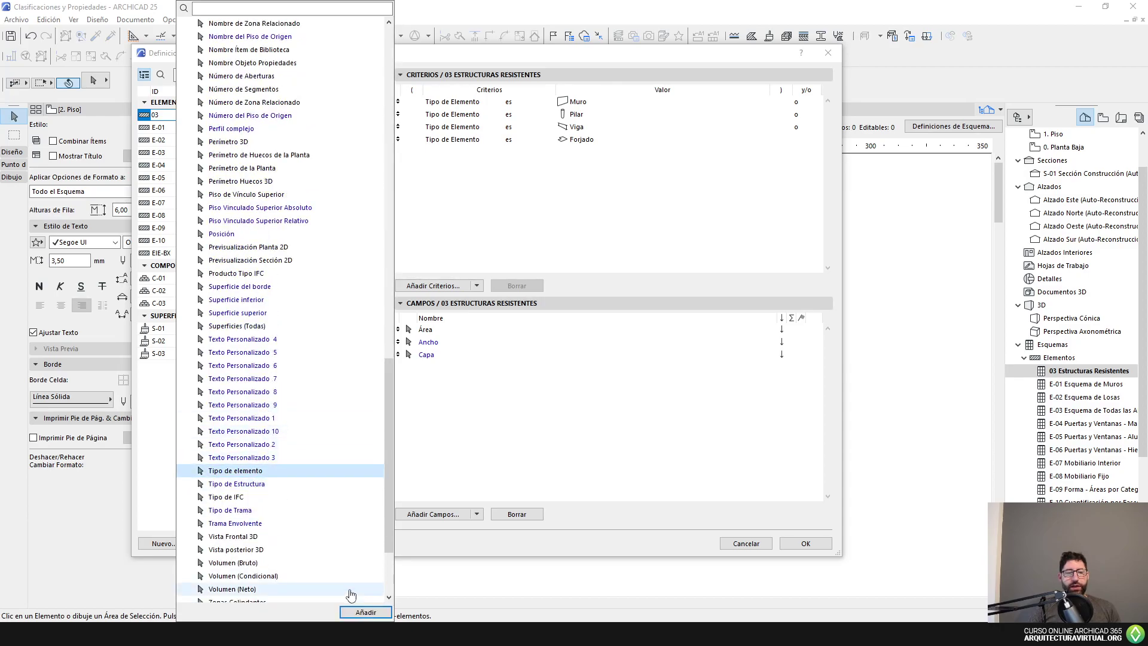
{"action": "left_click", "coordinate": [364, 611]}
{"action": "left_click_drag", "start_coordinate": [398, 367], "coordinate": [396, 342]}
{"action": "key", "text": "Return"}
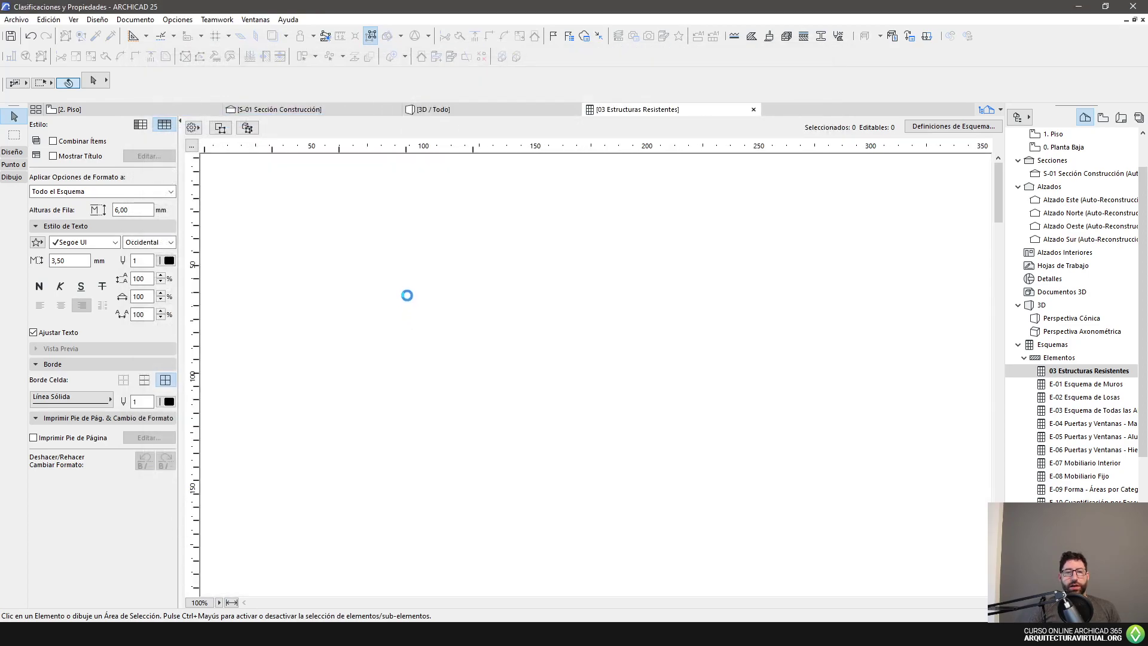
Adjust the column widths of the Estructuras Resistentes schedule and centre the values of the Ancho and Área columns.
{"action": "left_click_drag", "start_coordinate": [271, 147], "coordinate": [377, 148]}
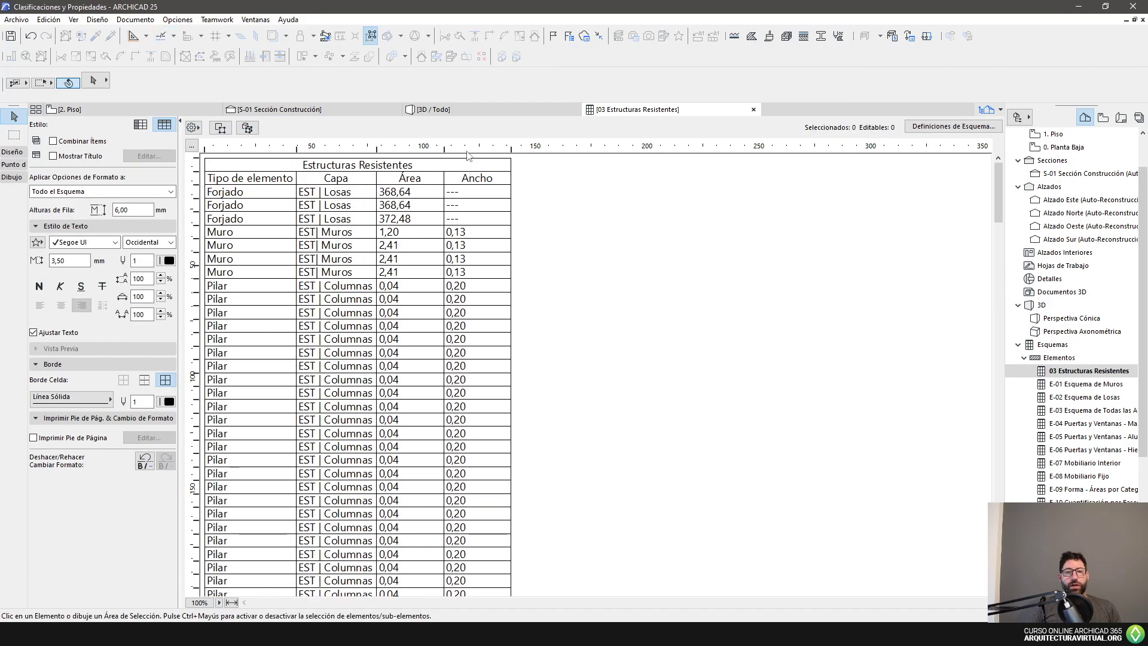
{"action": "mouse_move", "coordinate": [446, 149]}
{"action": "left_mouse_down"}
{"action": "mouse_move", "coordinate": [414, 149]}
{"action": "mouse_move", "coordinate": [450, 147]}
{"action": "left_mouse_up"}
{"action": "left_click", "coordinate": [430, 299]}
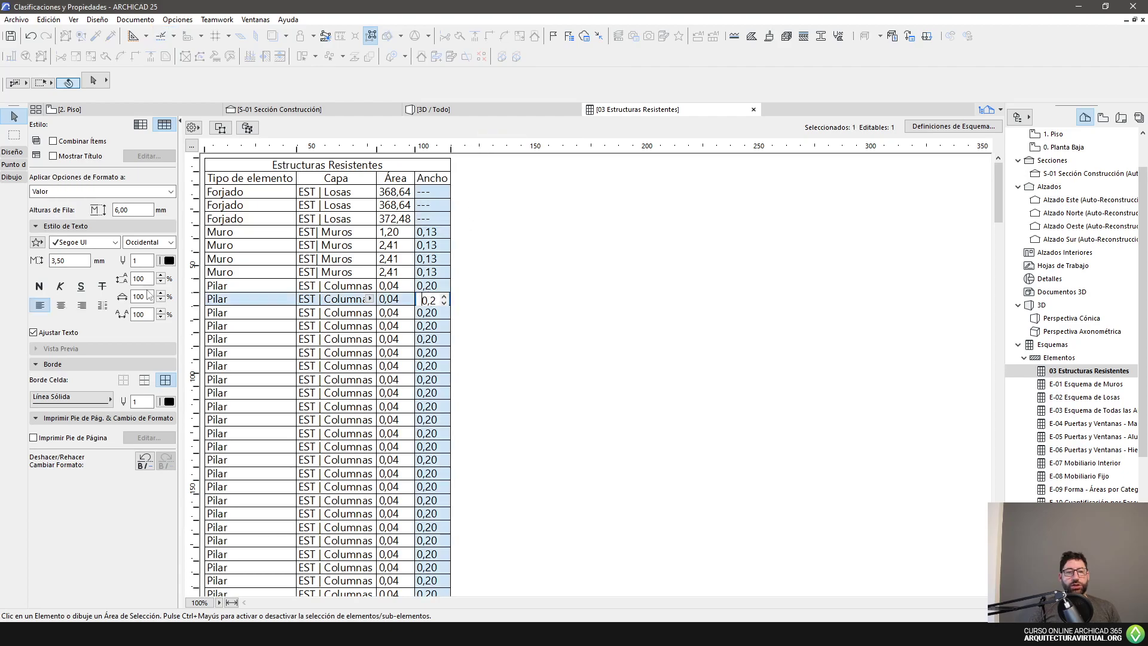
{"action": "left_click", "coordinate": [136, 190]}
{"action": "left_click", "coordinate": [82, 242]}
{"action": "left_click", "coordinate": [61, 304]}
{"action": "left_click", "coordinate": [430, 313]}
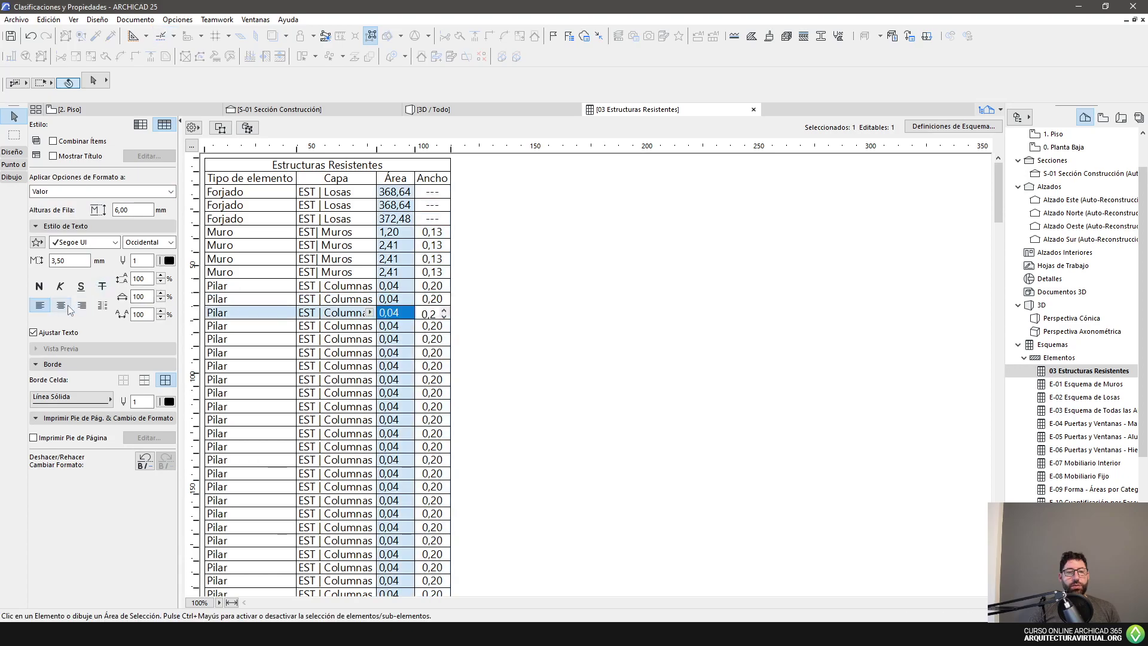
{"action": "left_click", "coordinate": [350, 340]}
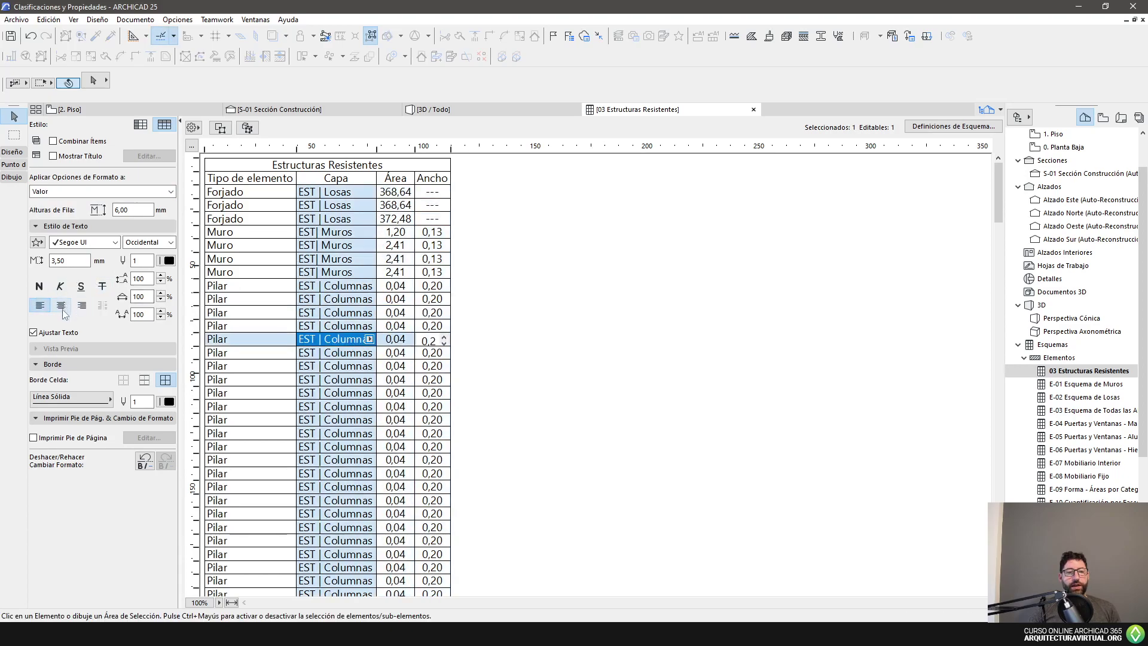
{"action": "left_click", "coordinate": [489, 199]}
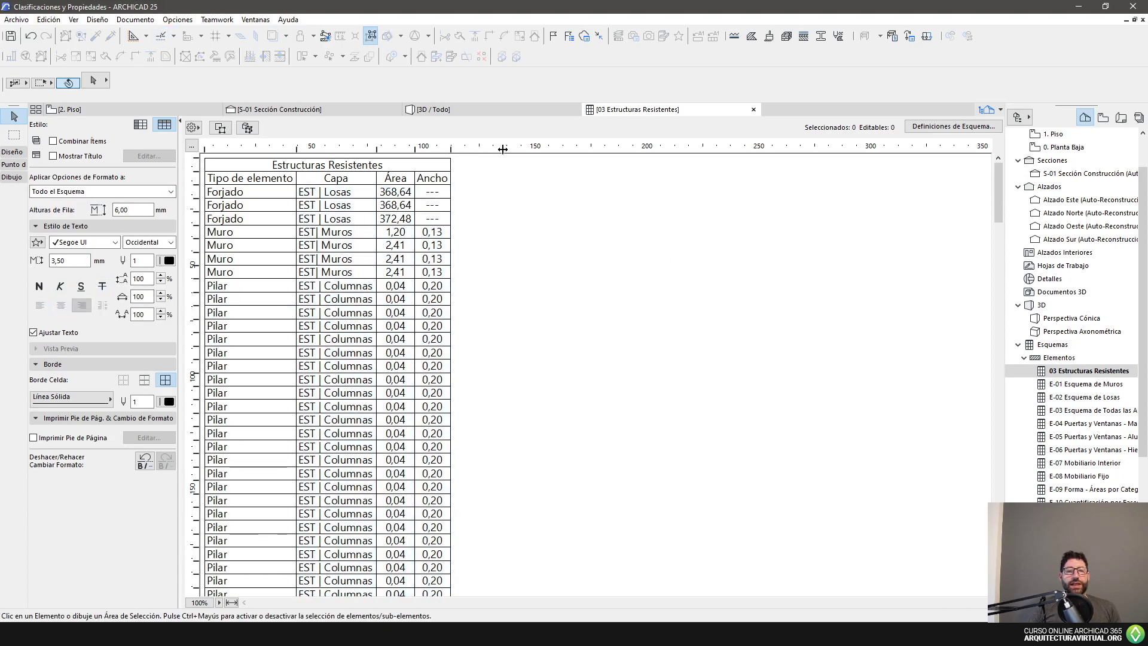
{"action": "left_click_drag", "start_coordinate": [450, 149], "coordinate": [484, 149]}
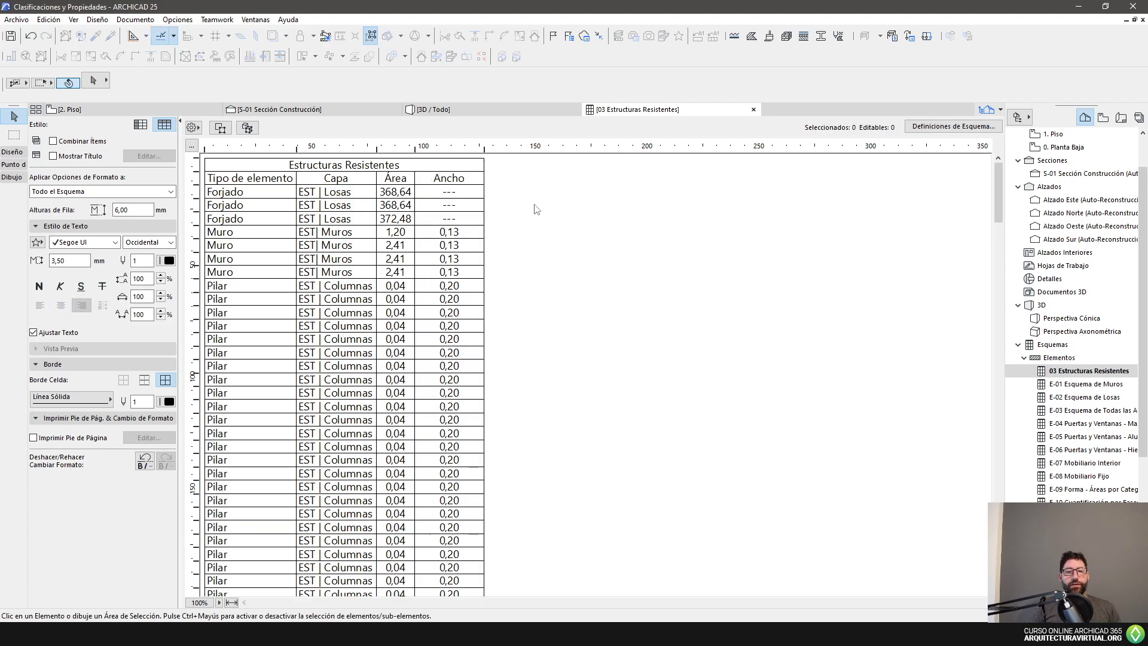
{"action": "left_click_drag", "start_coordinate": [414, 149], "coordinate": [432, 149]}
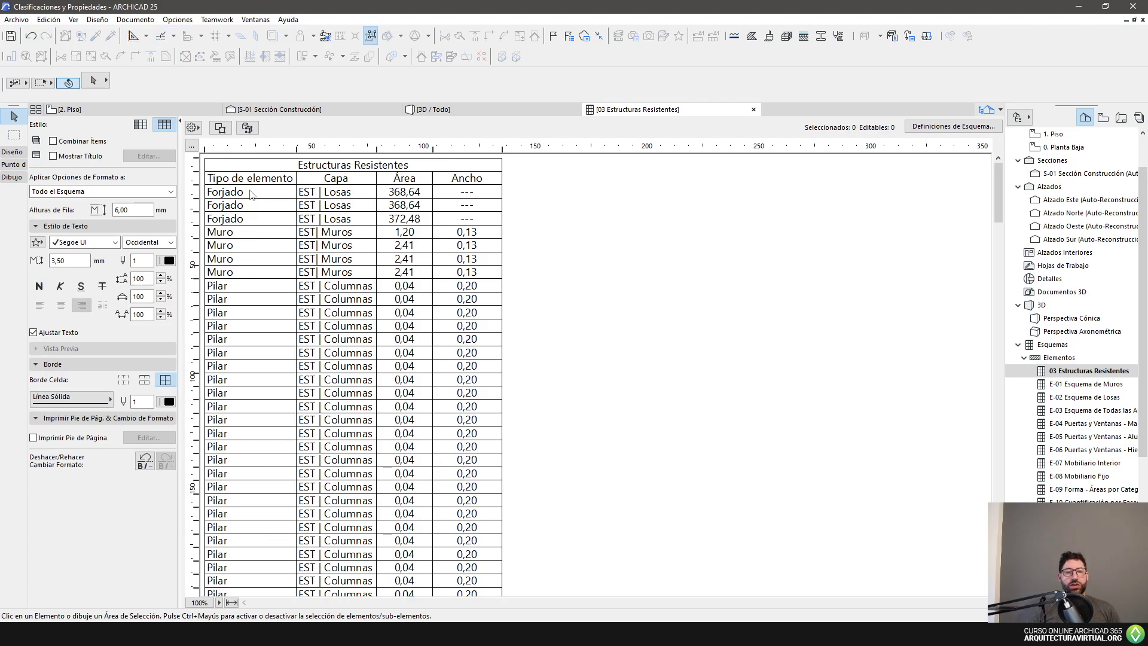
Look through the Estructuras Resistentes rows to examine the element types from Forjado to Viga.
{"action": "left_click", "coordinate": [414, 195]}
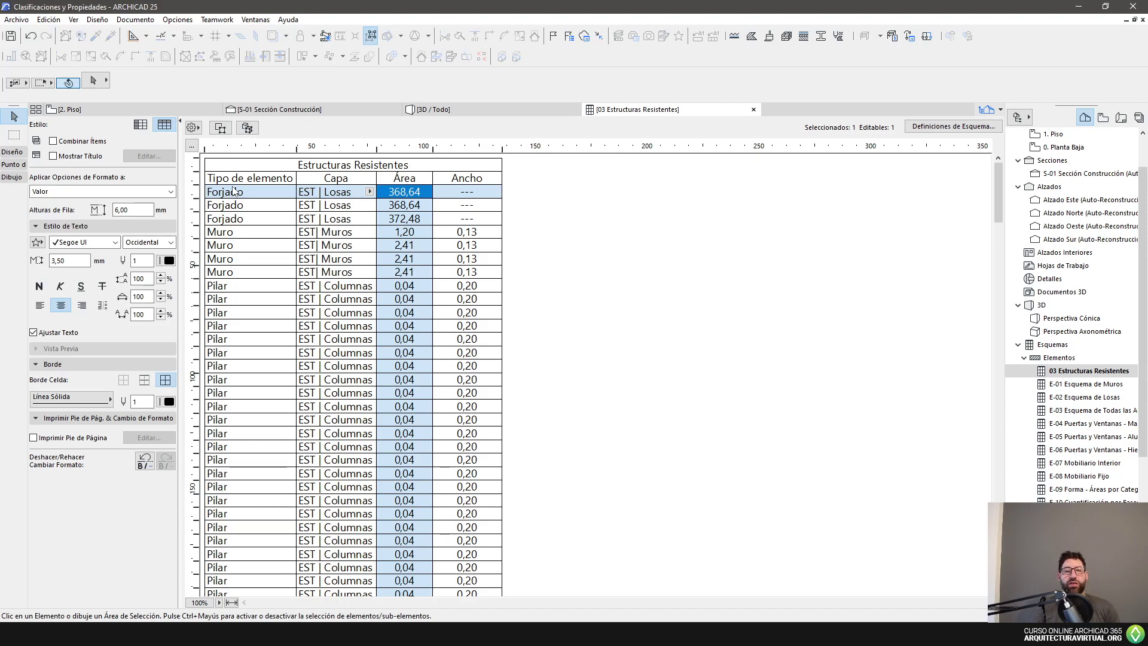
{"action": "left_click", "coordinate": [255, 242]}
{"action": "scroll", "coordinate": [250, 340], "scroll_direction": "down", "scroll_amount": 5}
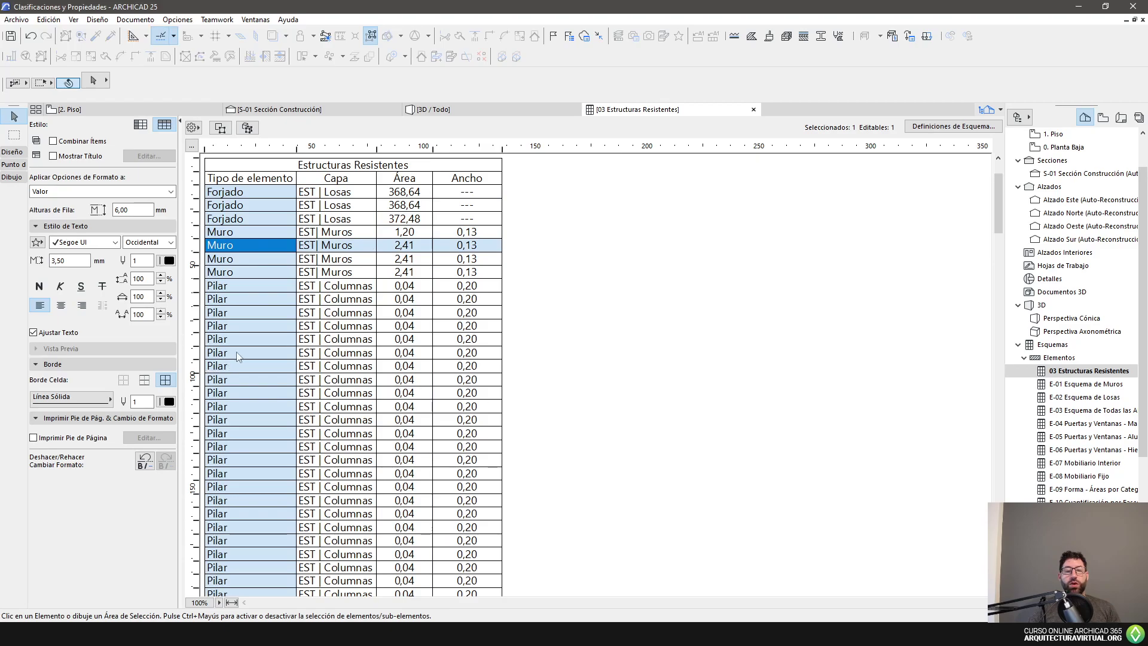
{"action": "scroll", "coordinate": [245, 353], "scroll_direction": "down", "scroll_amount": 10}
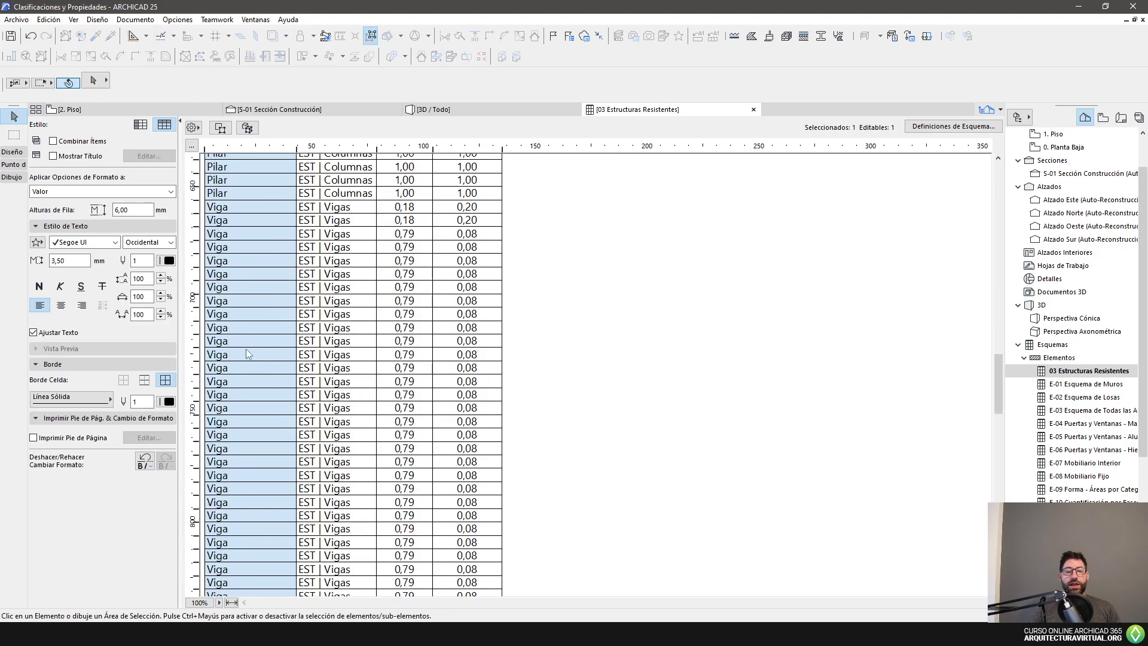
{"action": "scroll", "coordinate": [248, 353], "scroll_direction": "down", "scroll_amount": 7}
{"action": "scroll", "coordinate": [248, 353], "scroll_direction": "down", "scroll_amount": 7}
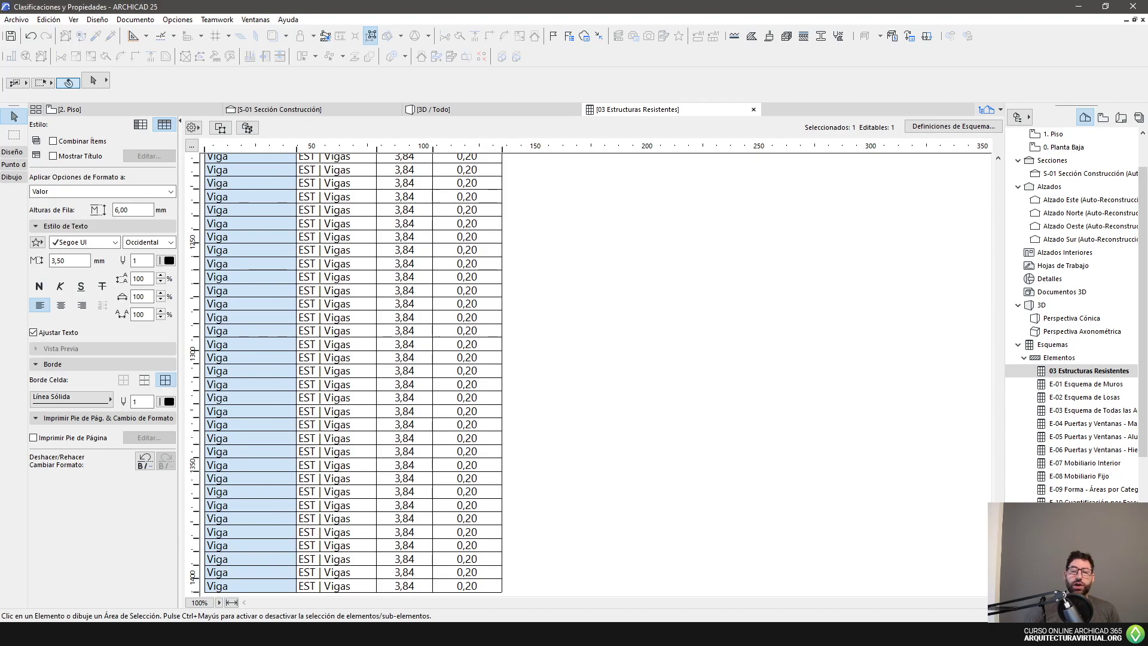
{"action": "left_click_drag", "start_coordinate": [998, 375], "coordinate": [1015, 162]}
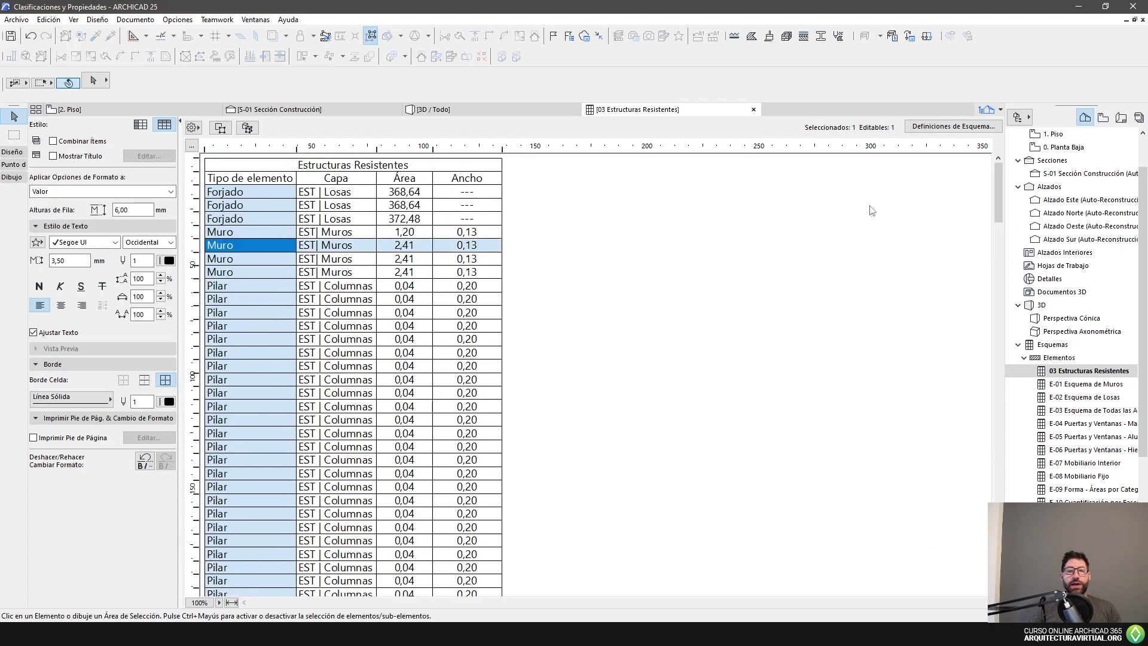
View the whole building structure in 3D and return to the Estructuras Resistentes schedule.
{"action": "key", "text": "F3"}
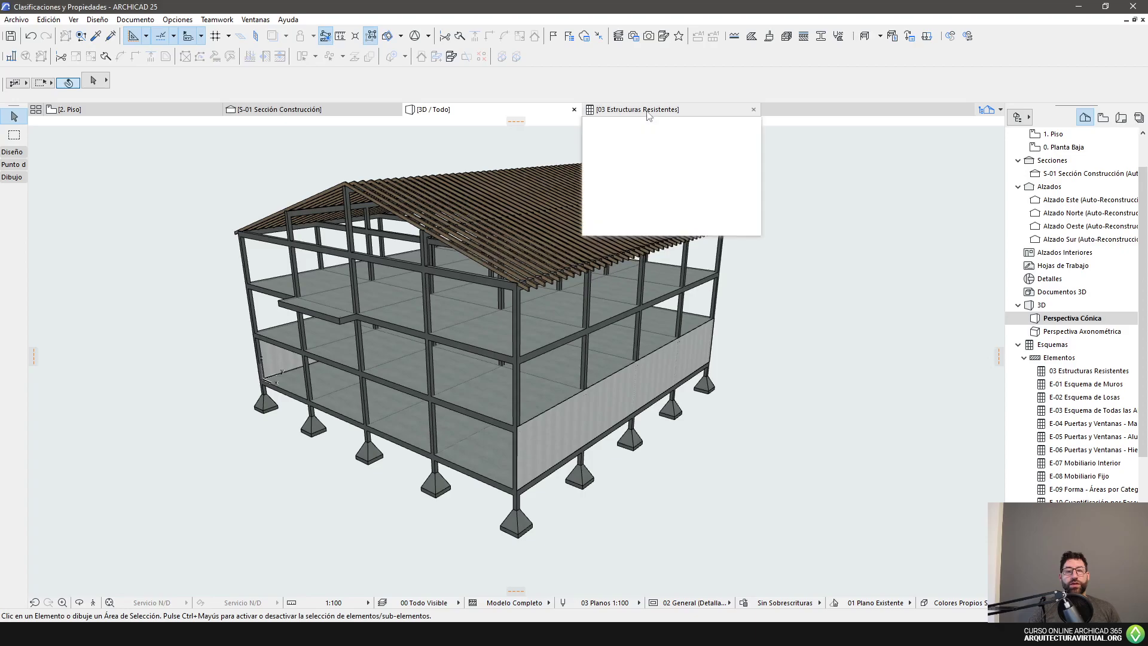
{"action": "left_click", "coordinate": [648, 112]}
{"action": "left_click", "coordinate": [595, 256]}
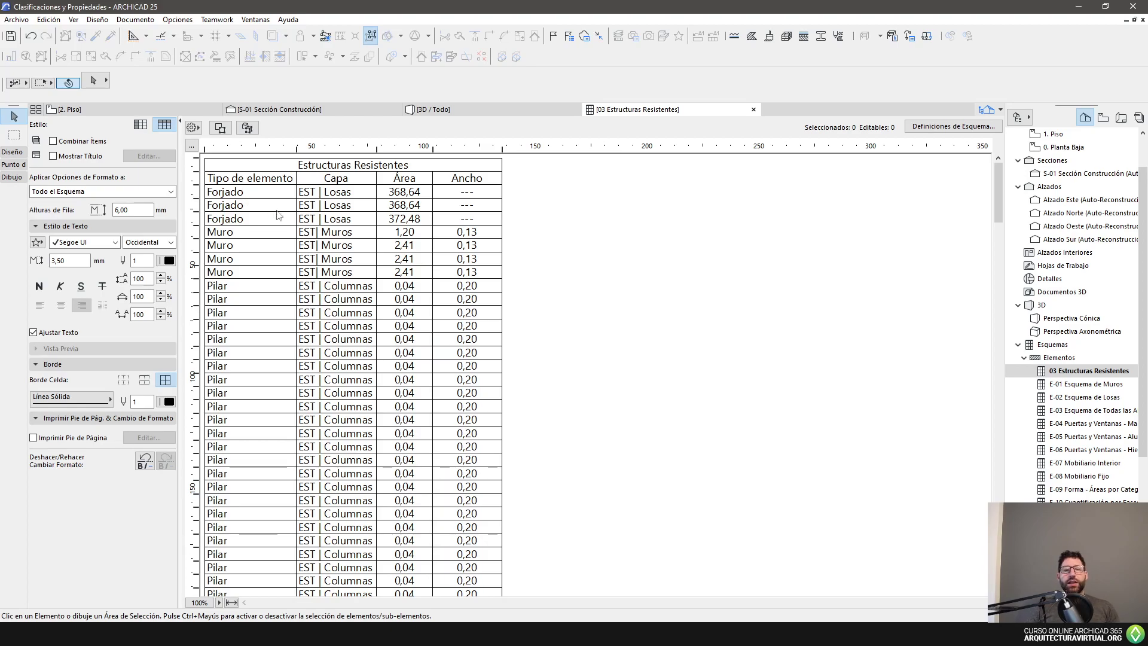
Compare the concrete beam on the front facade with the sloping timber roof beam in 3D by selecting each in turn.
{"action": "key", "text": "F3"}
{"action": "scroll", "coordinate": [479, 288], "scroll_direction": "up", "scroll_amount": 5}
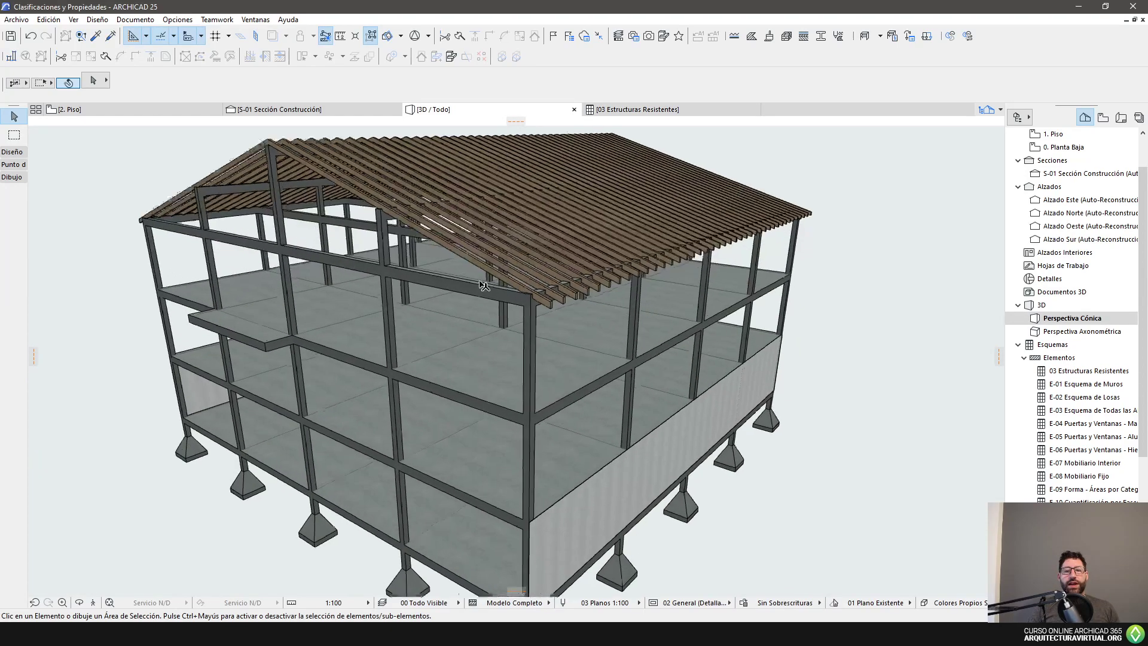
{"action": "left_click", "coordinate": [455, 293]}
{"action": "middle_click_drag", "start_coordinate": [486, 296], "coordinate": [210, 122], "text": "shift"}
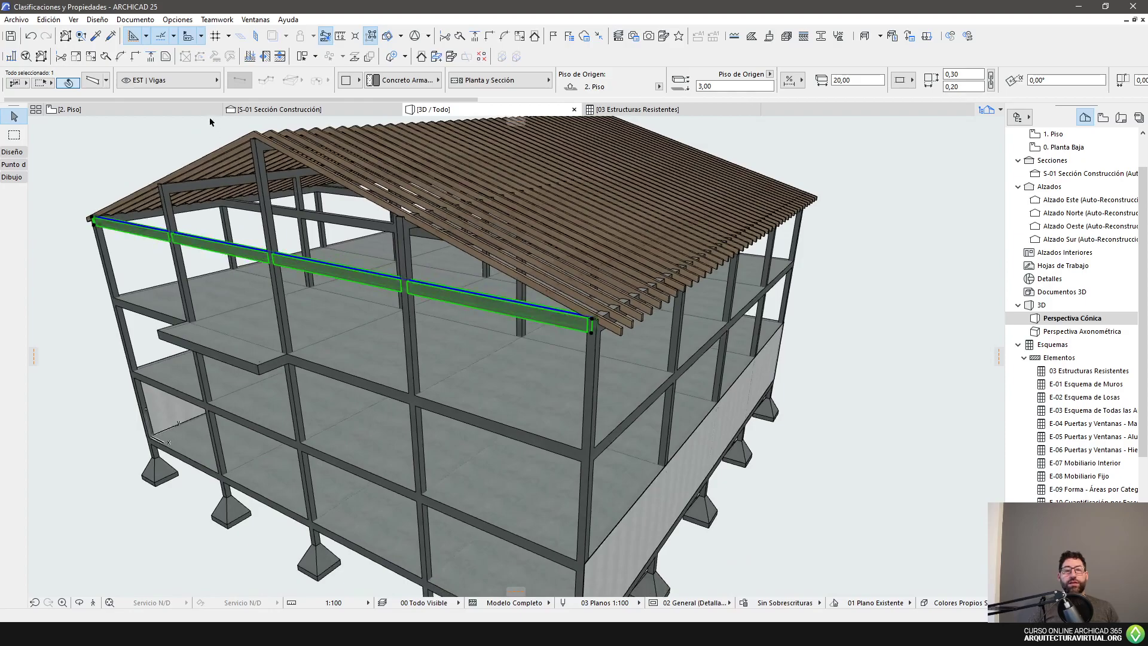
{"action": "left_click", "coordinate": [524, 281]}
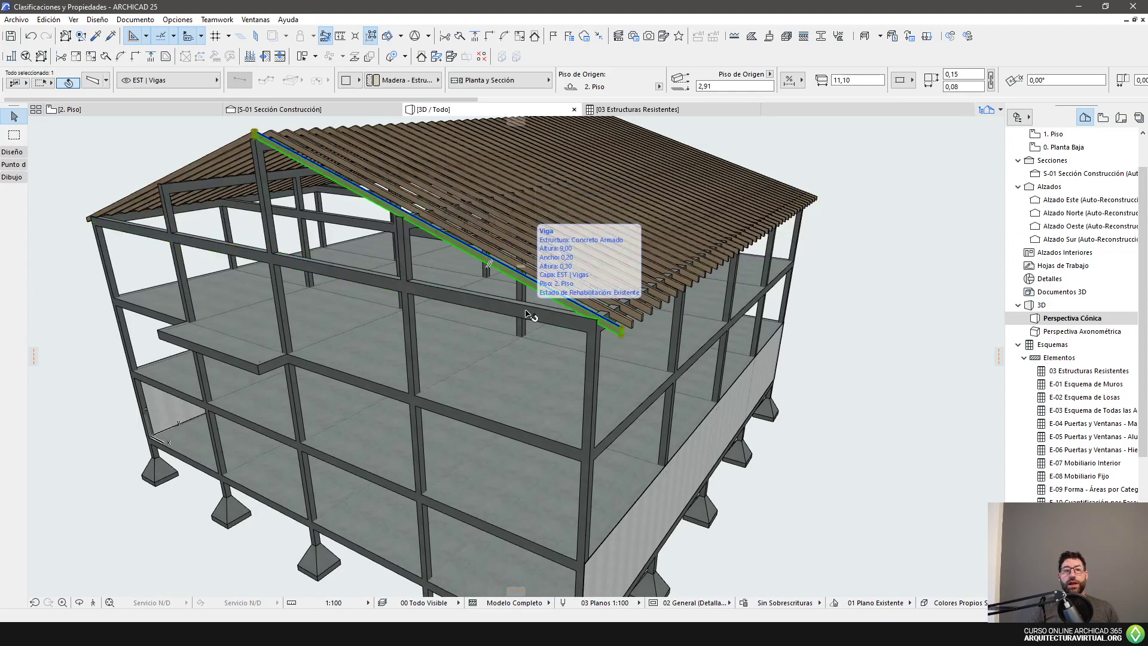
{"action": "left_click", "coordinate": [550, 320]}
{"action": "middle_click_drag", "start_coordinate": [550, 320], "coordinate": [562, 378], "text": "shift"}
{"action": "mouse_move", "coordinate": [561, 377]}
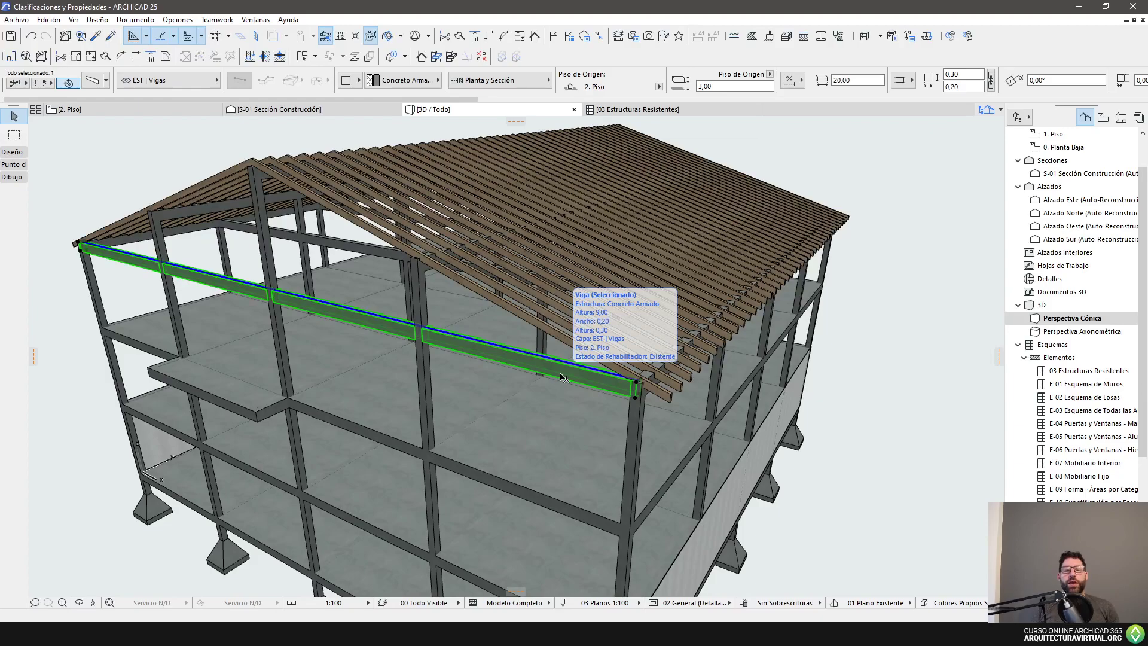
{"action": "left_click", "coordinate": [551, 328]}
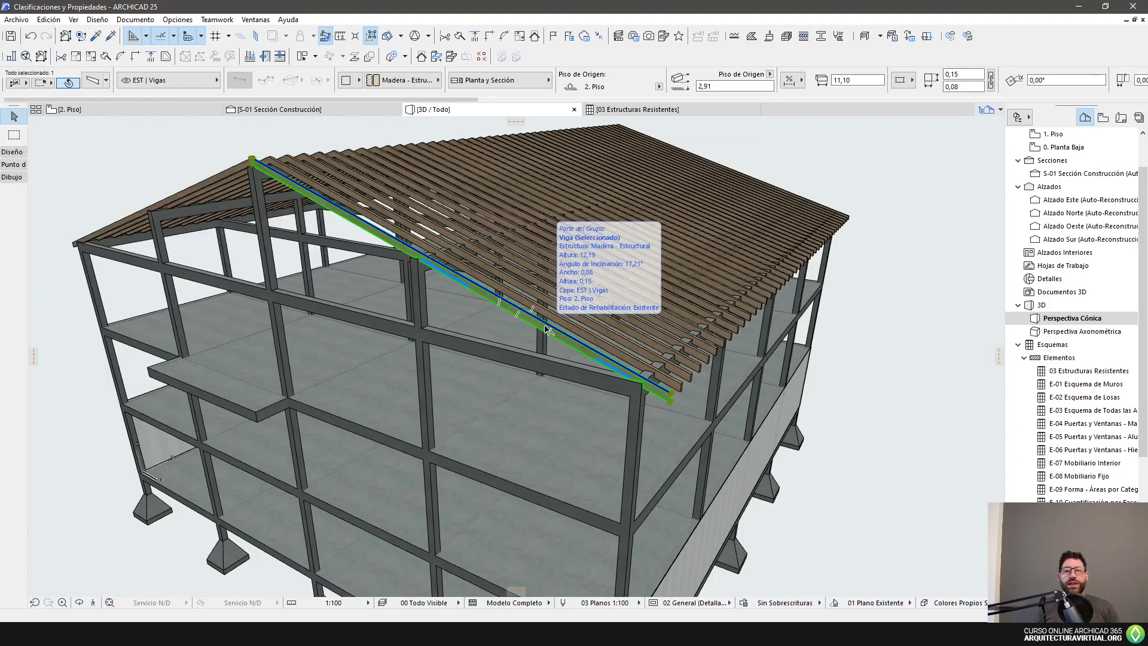
{"action": "key", "text": "Escape"}
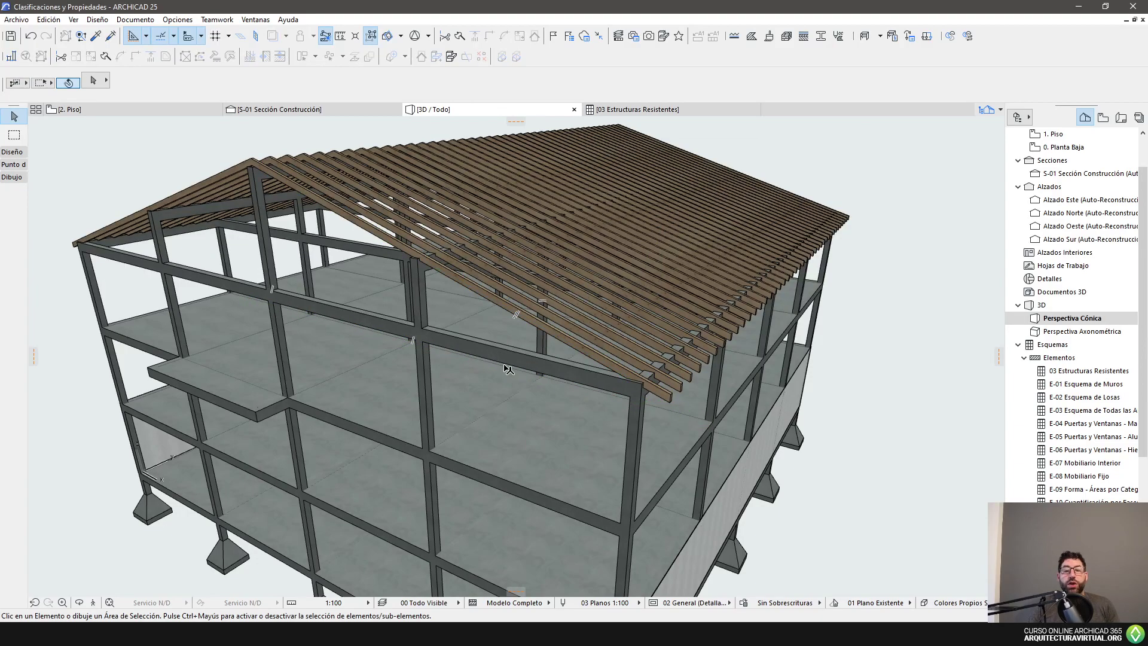
Show the design tools and select the front concrete beam together with the sloping timber beam, then clear the selection.
{"action": "scroll", "coordinate": [508, 368], "scroll_direction": "down", "scroll_amount": 3}
{"action": "left_click", "coordinate": [509, 345]}
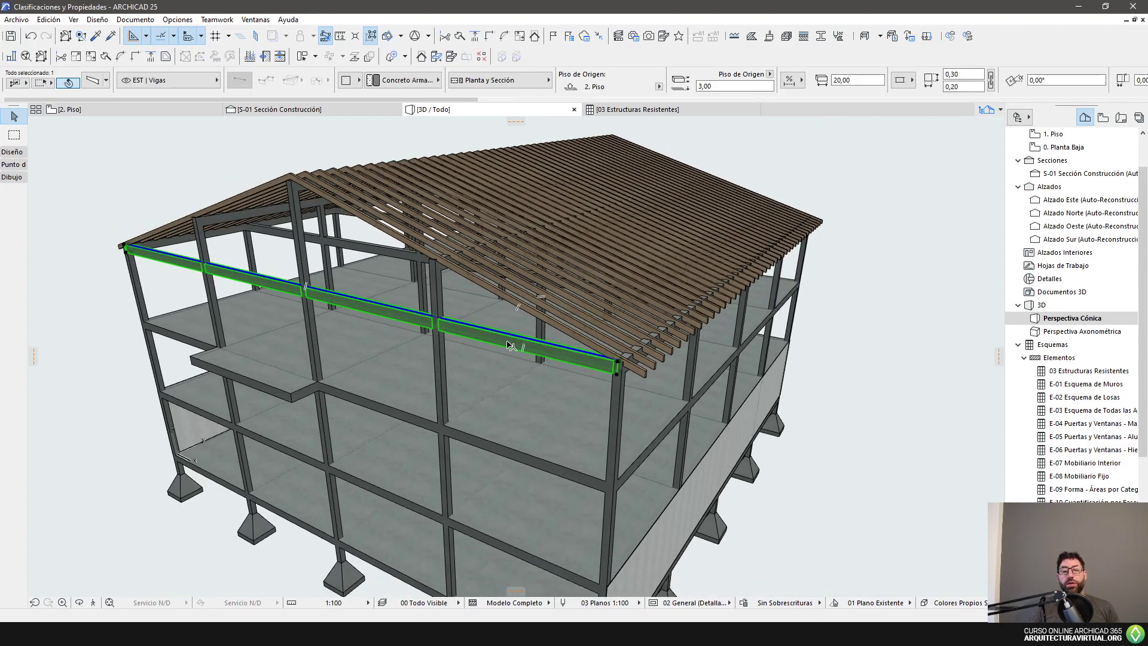
{"action": "left_click", "coordinate": [12, 152]}
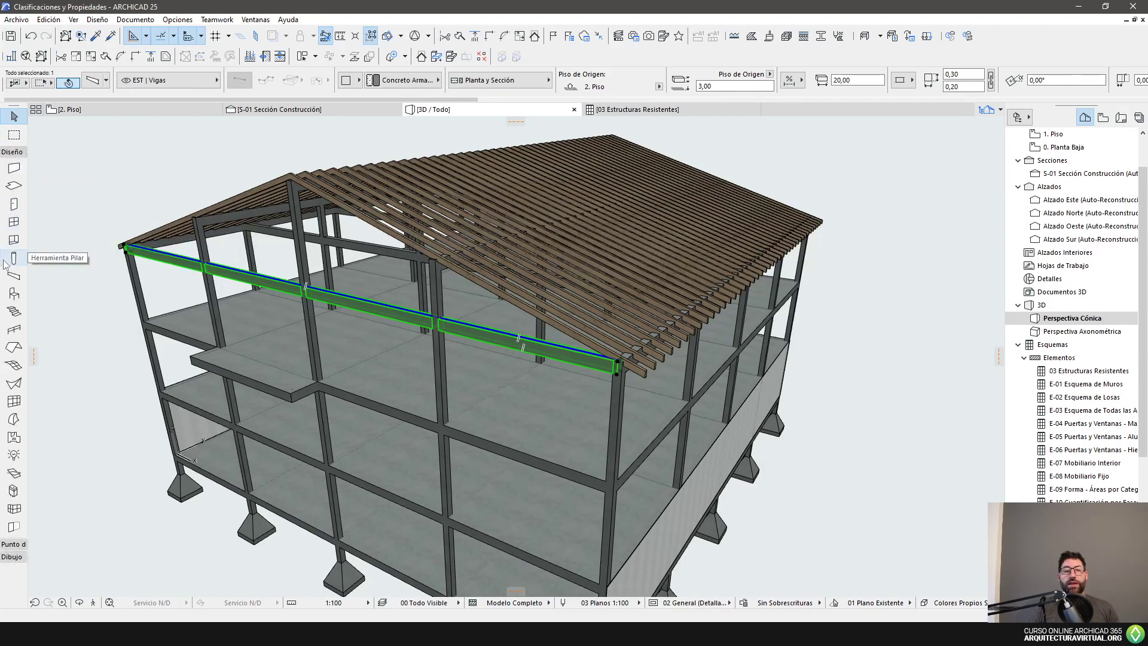
{"action": "left_click", "coordinate": [551, 326], "text": "shift"}
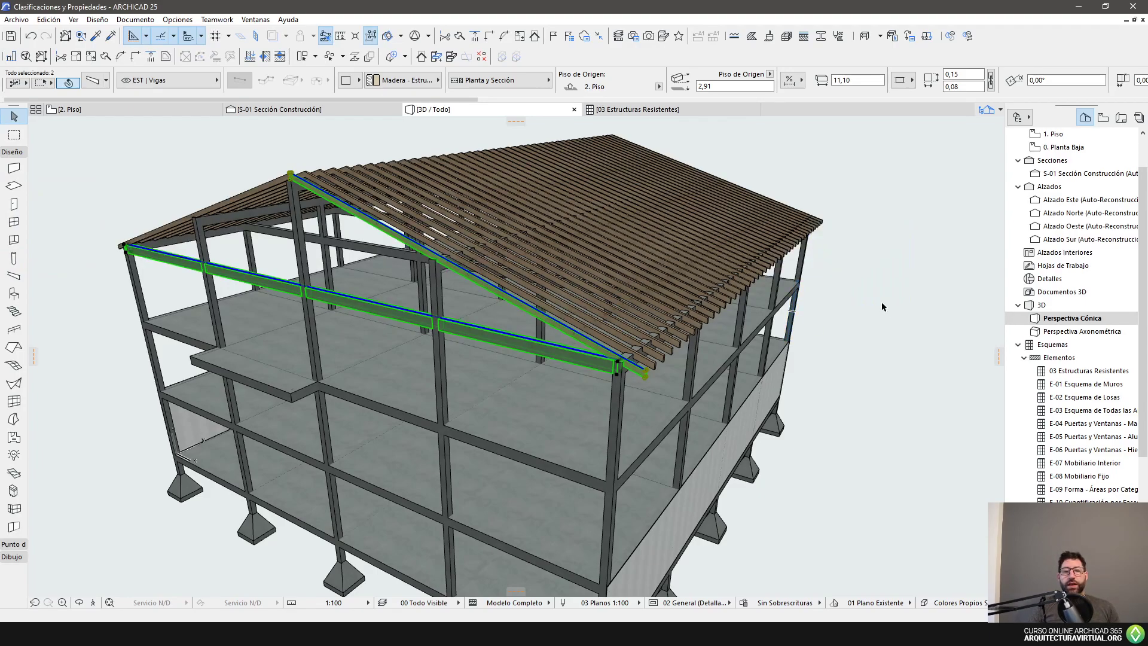
{"action": "left_click", "coordinate": [881, 302]}
Select the second-floor slab together with the ground-floor slab in 3D, then clear the selection.
{"action": "middle_click_drag", "start_coordinate": [672, 416], "coordinate": [648, 278]}
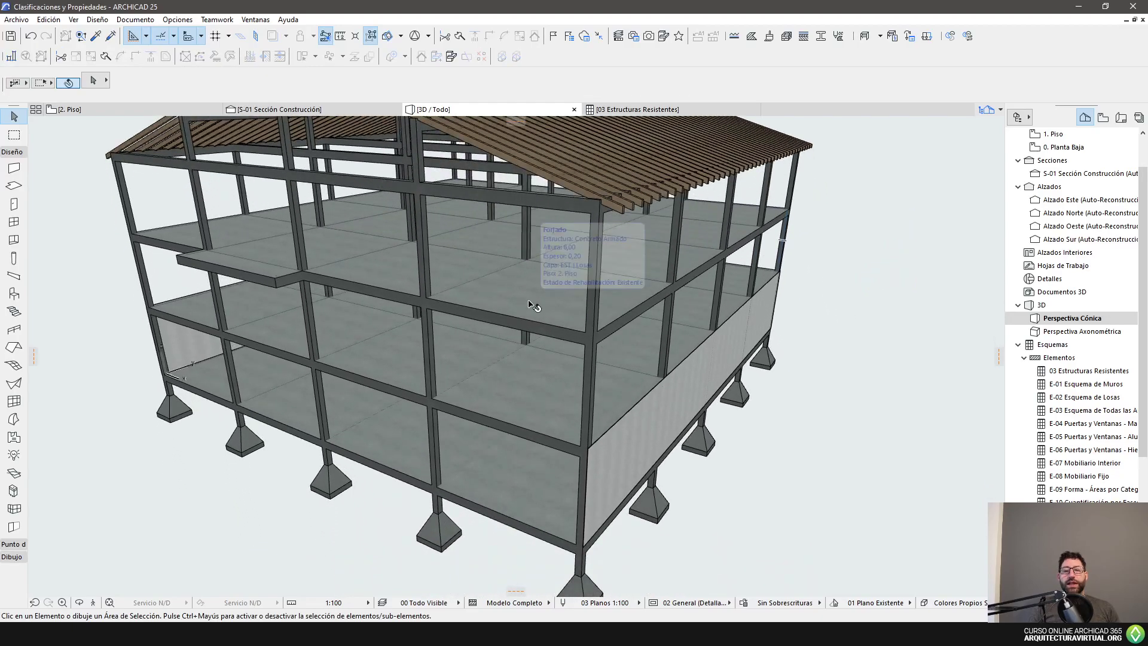
{"action": "left_click", "coordinate": [511, 260]}
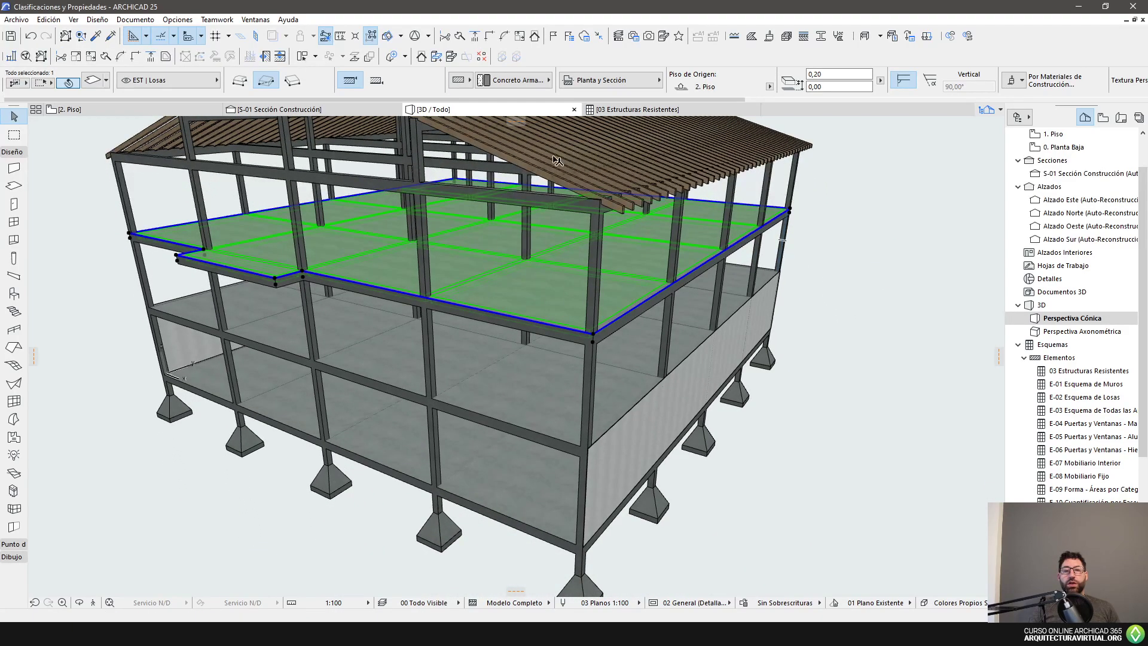
{"action": "middle_click_drag", "start_coordinate": [485, 383], "coordinate": [471, 279]}
{"action": "left_click", "coordinate": [501, 367], "text": "shift"}
{"action": "scroll", "coordinate": [653, 325], "scroll_direction": "down", "scroll_amount": 3}
{"action": "scroll", "coordinate": [653, 324], "scroll_direction": "up", "scroll_amount": 4}
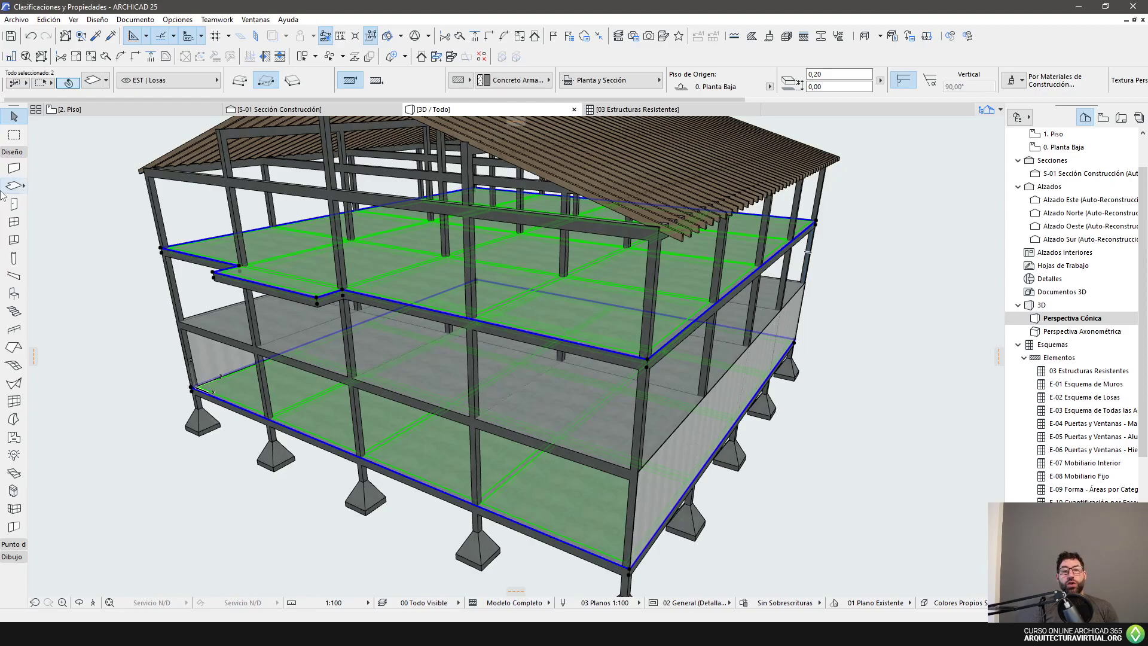
{"action": "left_click", "coordinate": [924, 278]}
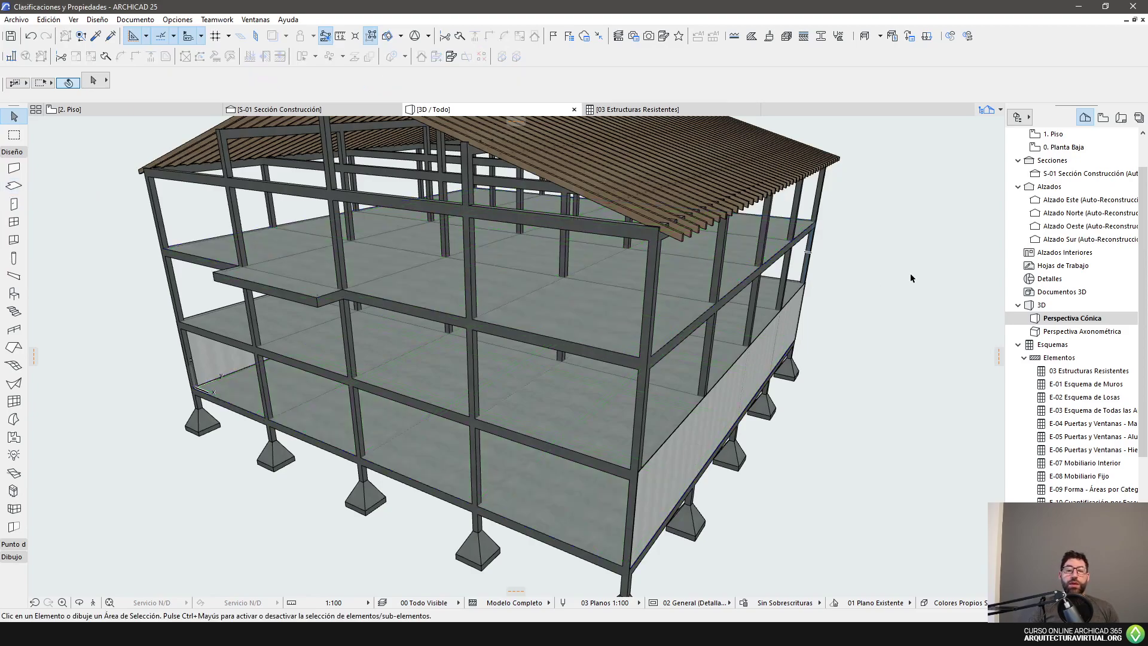
Compare the second-floor slab with the ground-floor slab in 3D by selecting each in turn, then deselect.
{"action": "left_click", "coordinate": [602, 308]}
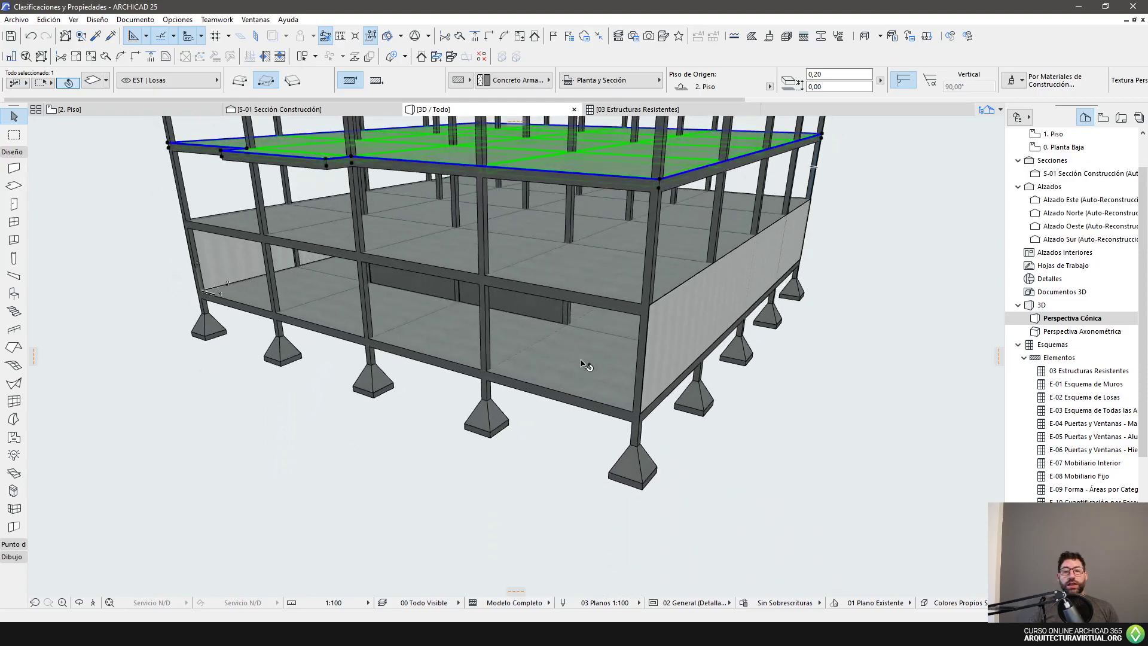
{"action": "left_click", "coordinate": [583, 361]}
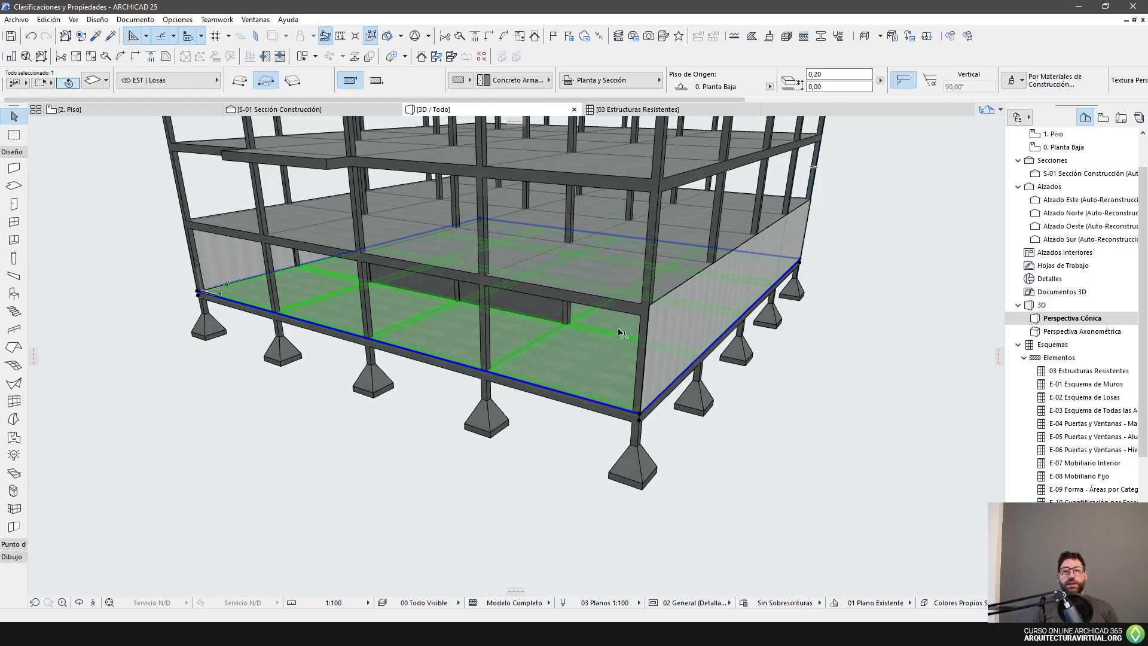
{"action": "middle_click_drag", "start_coordinate": [606, 333], "coordinate": [647, 260], "text": "shift"}
{"action": "left_click", "coordinate": [607, 203]}
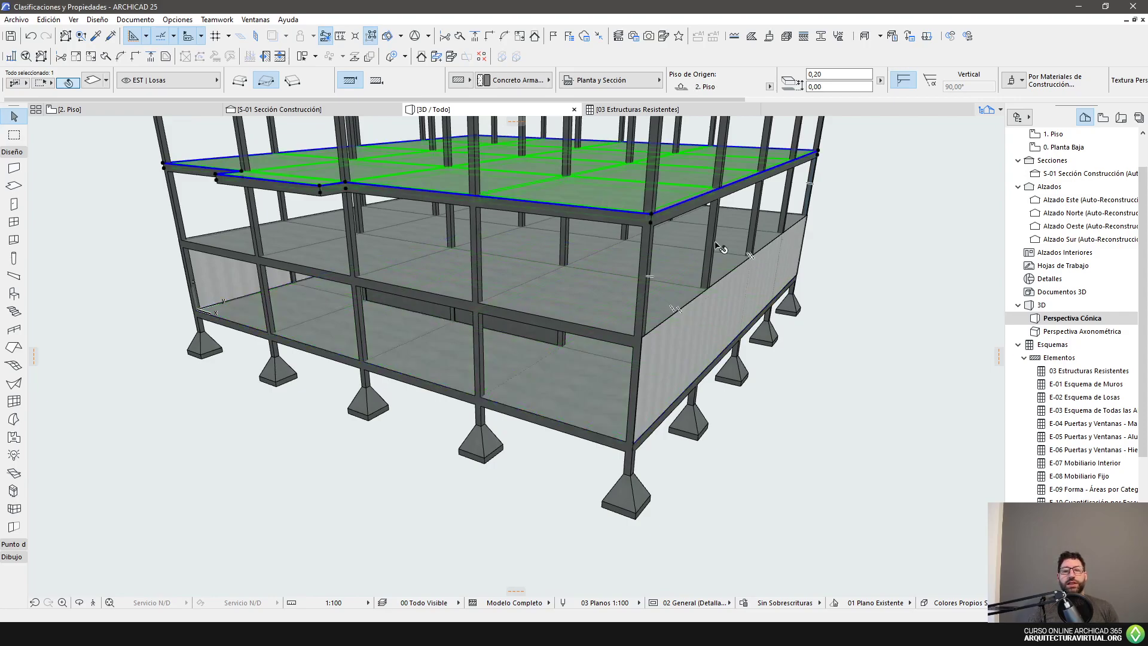
{"action": "middle_click_drag", "start_coordinate": [699, 230], "coordinate": [719, 299], "text": "shift"}
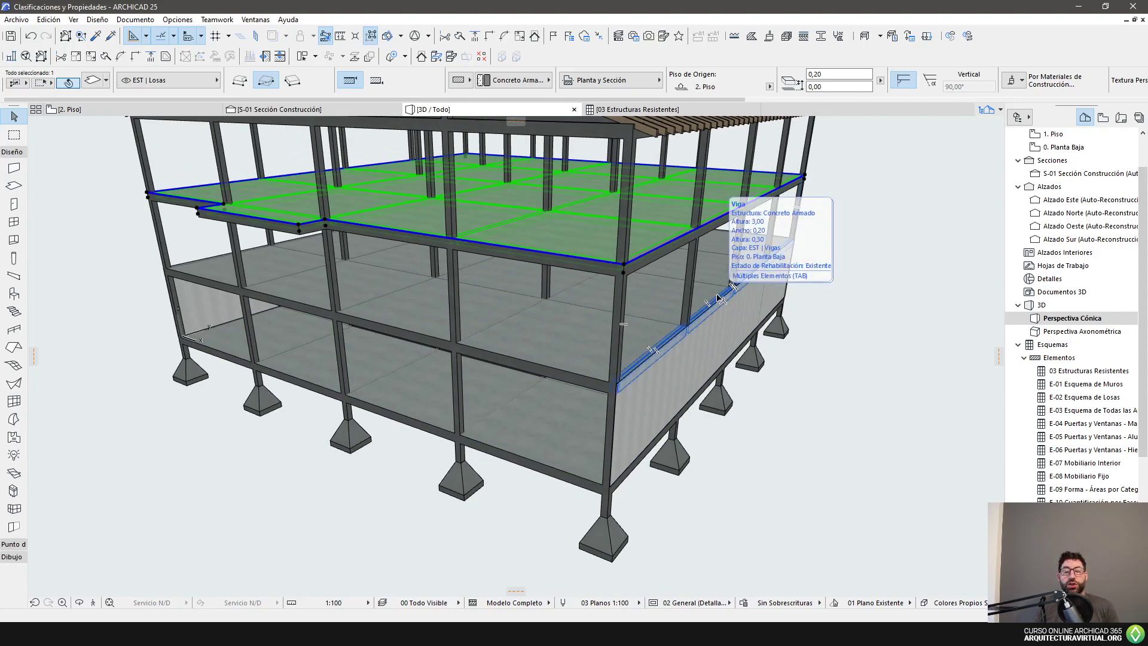
{"action": "left_click", "coordinate": [791, 379]}
{"action": "middle_click_drag", "start_coordinate": [792, 378], "coordinate": [757, 393], "text": "shift"}
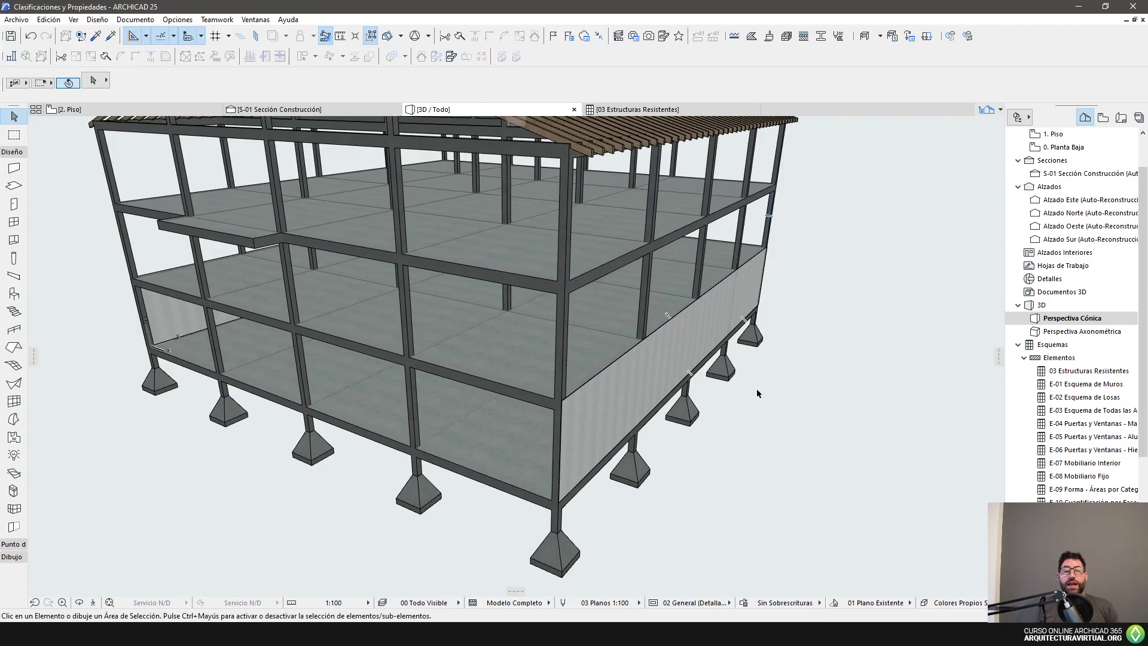
Compare the first-floor corner column with the corner footing by selecting each in turn.
{"action": "middle_click_drag", "start_coordinate": [646, 494], "coordinate": [635, 423], "text": "shift"}
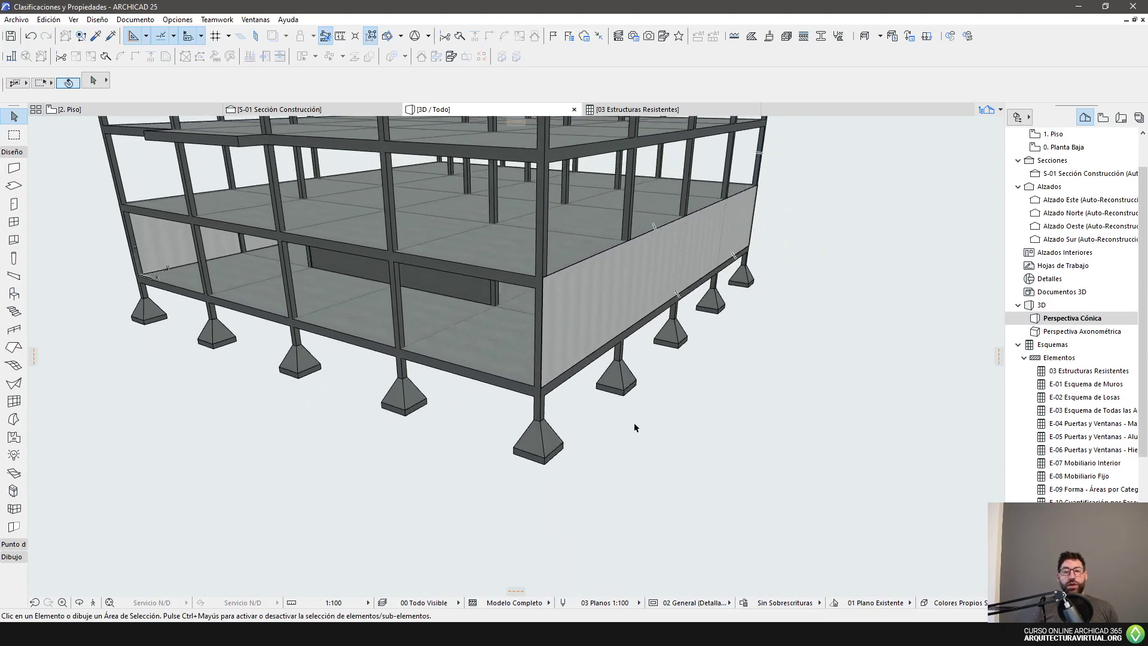
{"action": "left_click", "coordinate": [551, 229]}
{"action": "middle_click_drag", "start_coordinate": [551, 229], "coordinate": [547, 251], "text": "shift"}
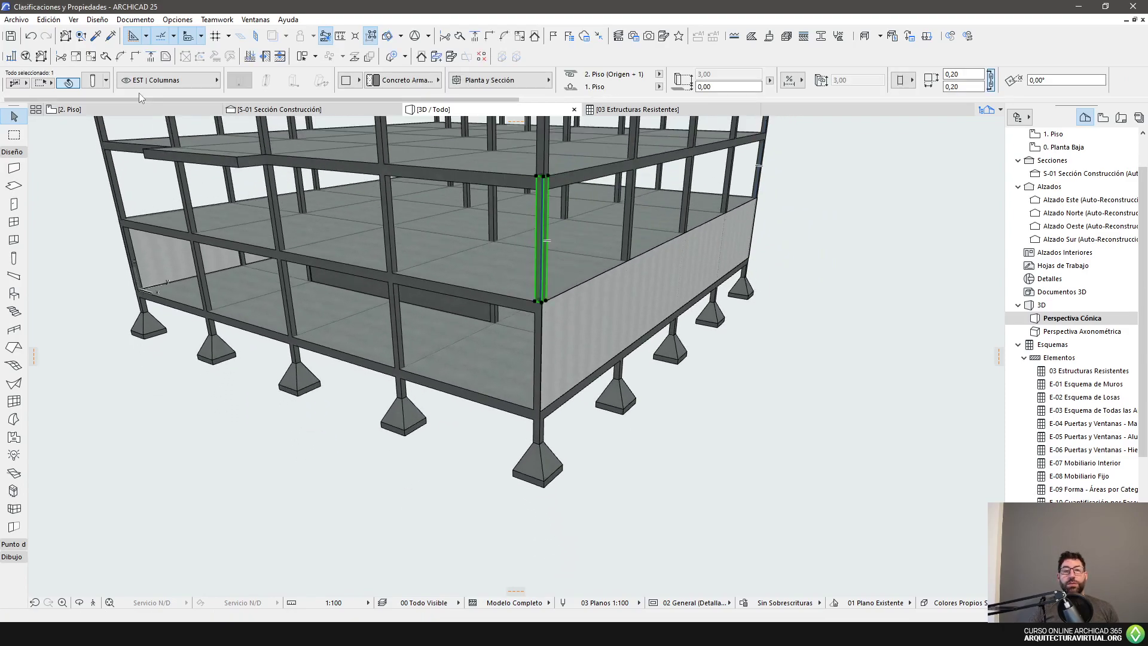
{"action": "left_click", "coordinate": [540, 469]}
{"action": "scroll", "coordinate": [595, 486], "scroll_direction": "up", "scroll_amount": 4}
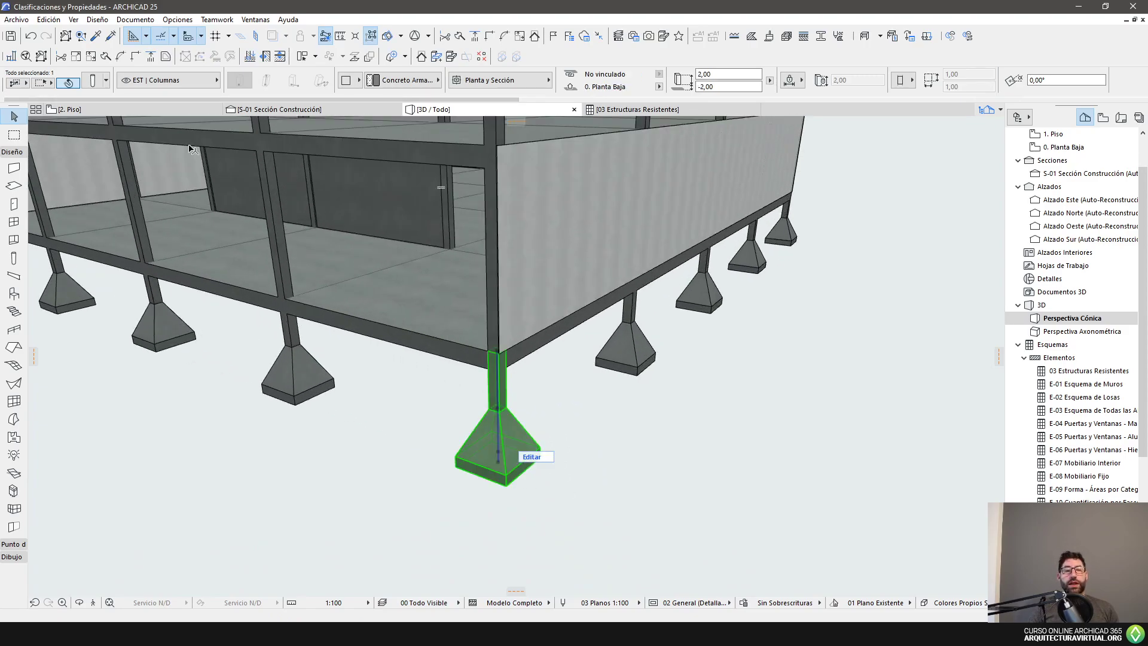
Examine the segments of the corner footing in its column settings, then close them without changes and clear the selection.
{"action": "left_click", "coordinate": [93, 80]}
{"action": "left_click", "coordinate": [470, 116]}
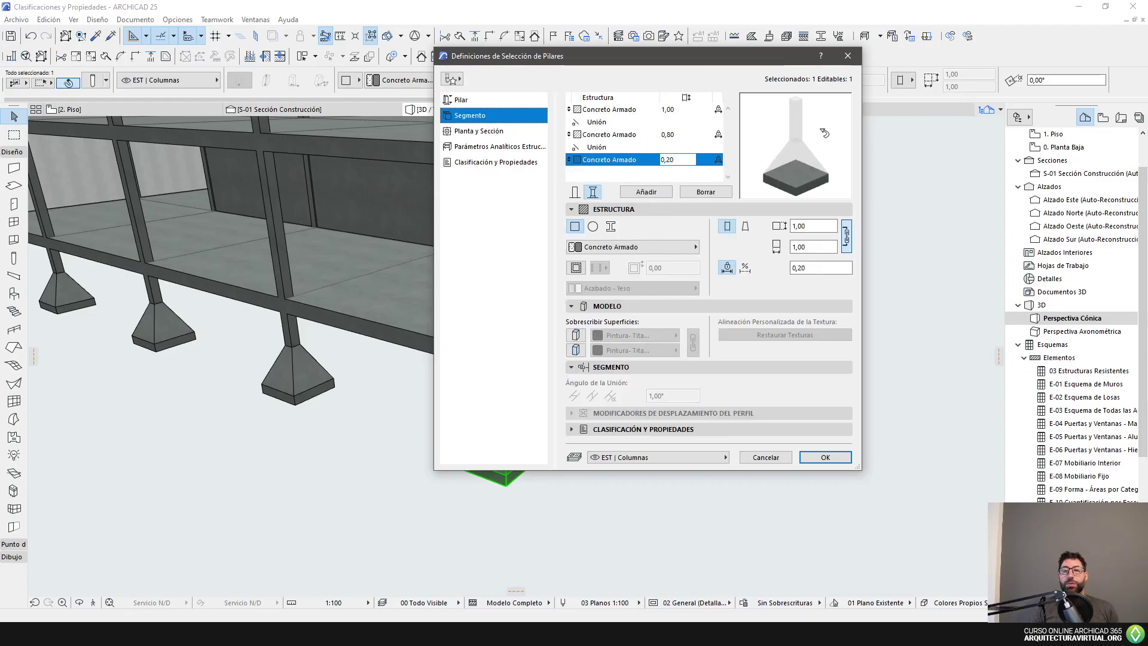
{"action": "left_click", "coordinate": [765, 457]}
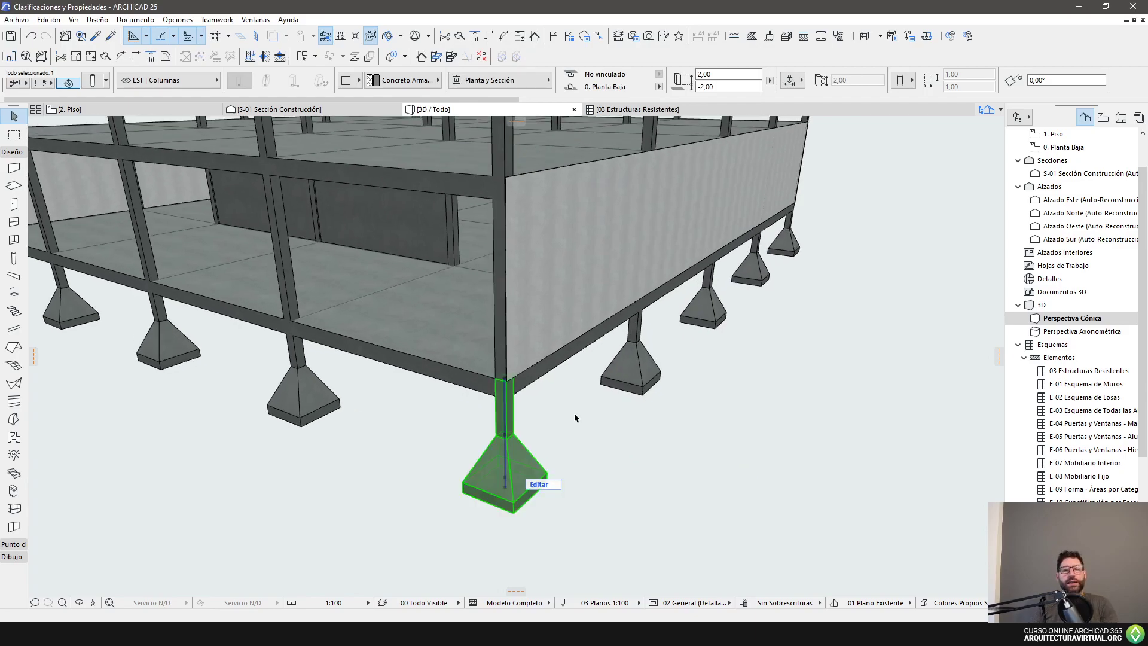
{"action": "left_click", "coordinate": [713, 448]}
Return to the 03 Estructuras Resistentes schedule and select the first and second Forjado rows in turn.
{"action": "left_click", "coordinate": [646, 109]}
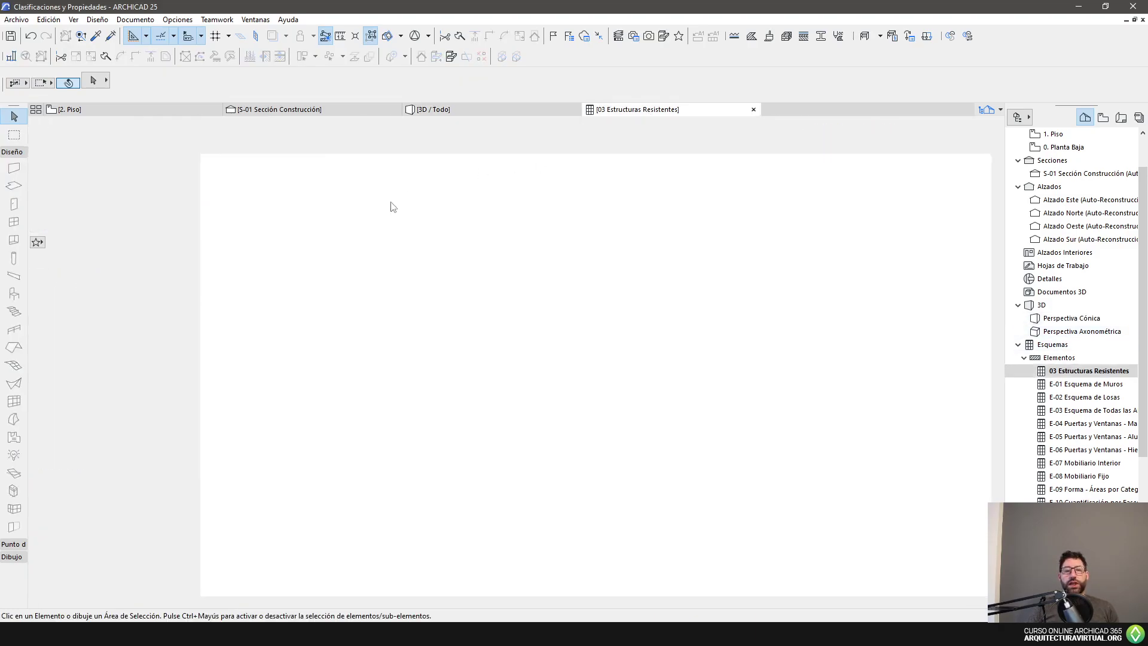
{"action": "left_click", "coordinate": [255, 193]}
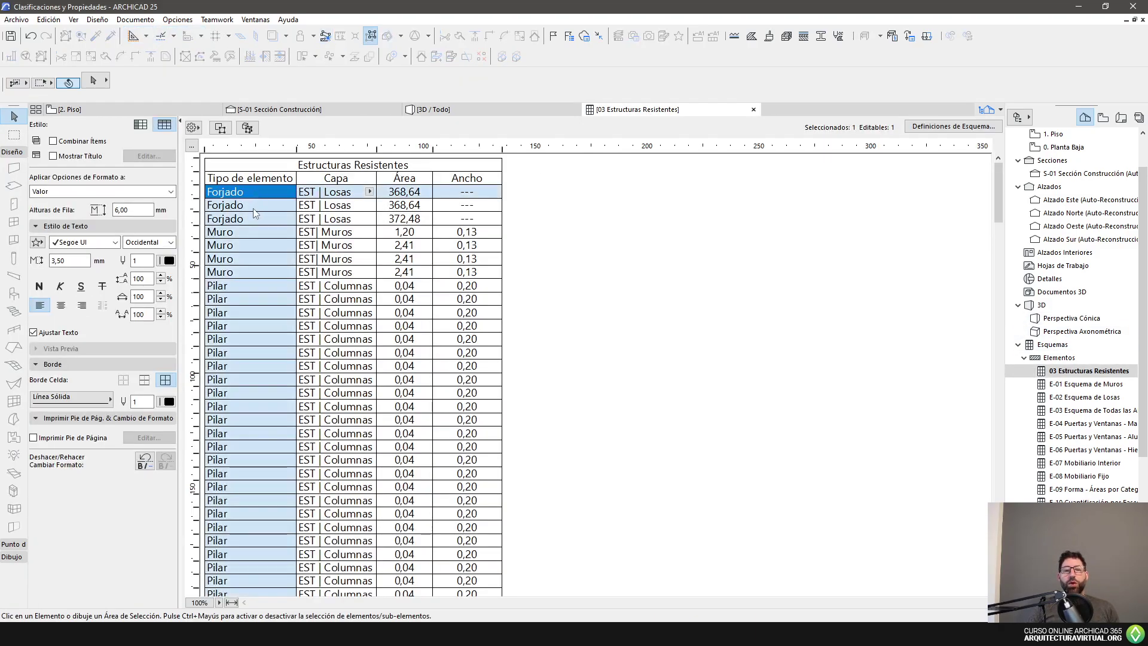
{"action": "left_click", "coordinate": [254, 207]}
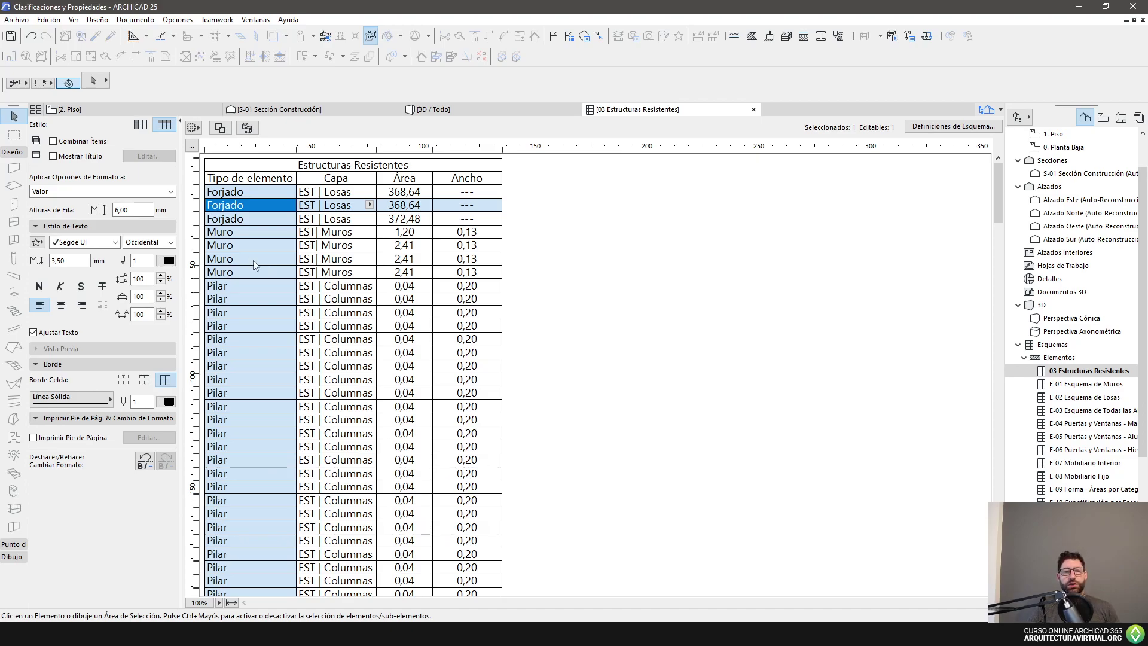
Examine a wall's layer in the Estructuras Resistentes schedule, then inspect the corner footing and the floor slabs in the 3D model.
{"action": "left_click", "coordinate": [337, 246]}
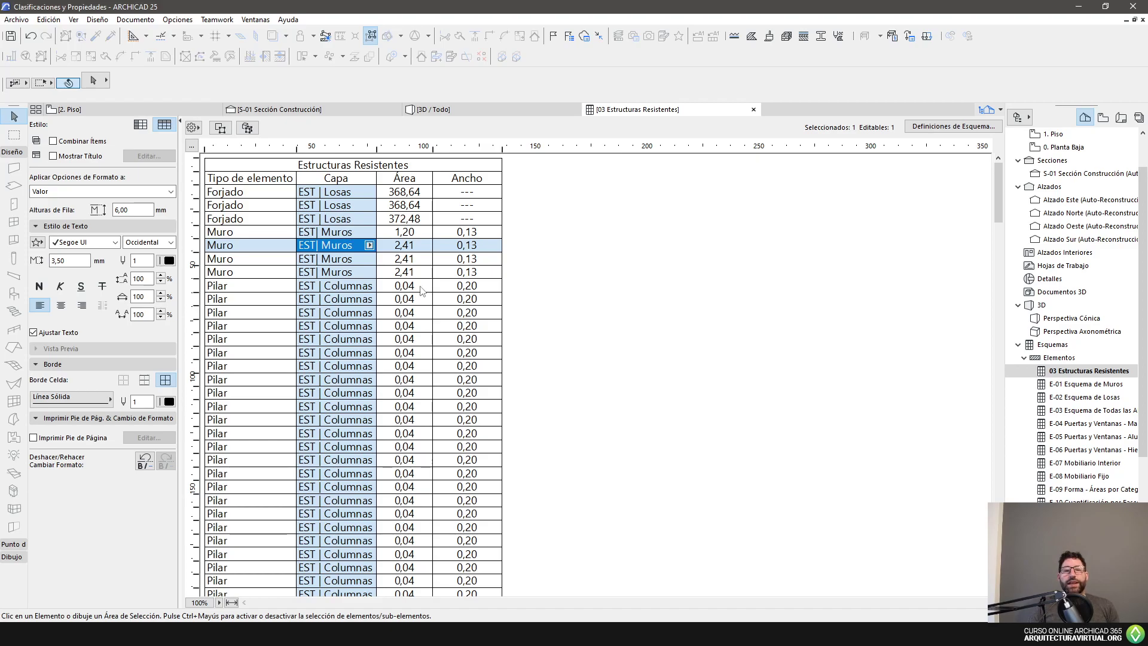
{"action": "key", "text": "F3"}
{"action": "middle_click_drag", "start_coordinate": [472, 326], "coordinate": [512, 451], "text": "shift"}
{"action": "left_click", "coordinate": [512, 451]}
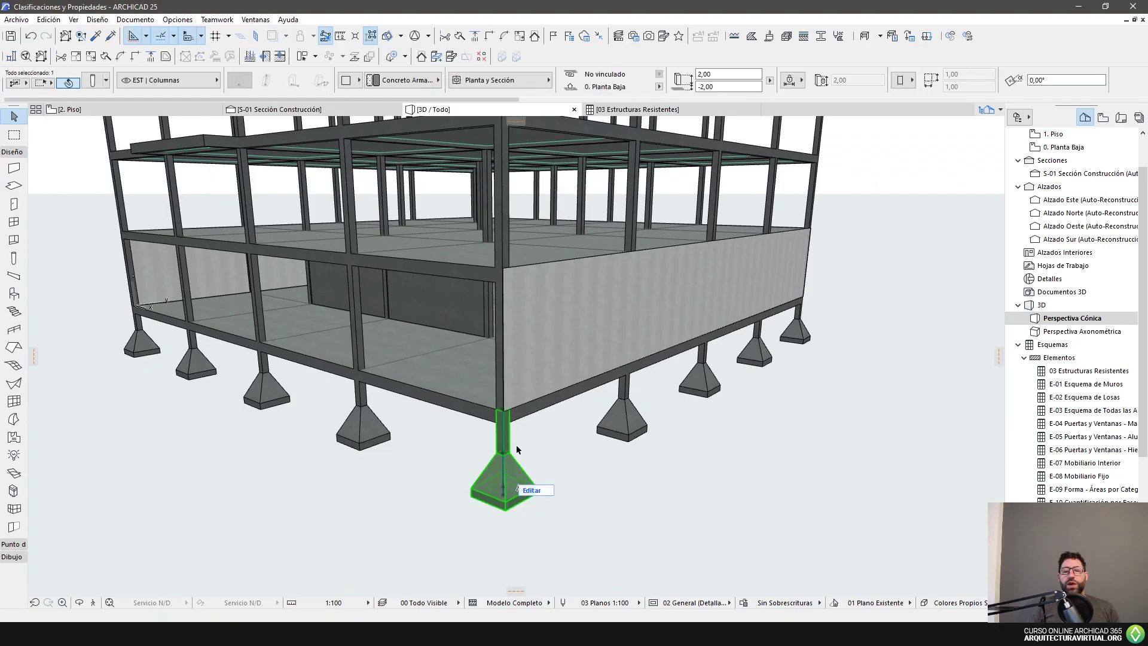
{"action": "left_click", "coordinate": [534, 412], "text": "shift"}
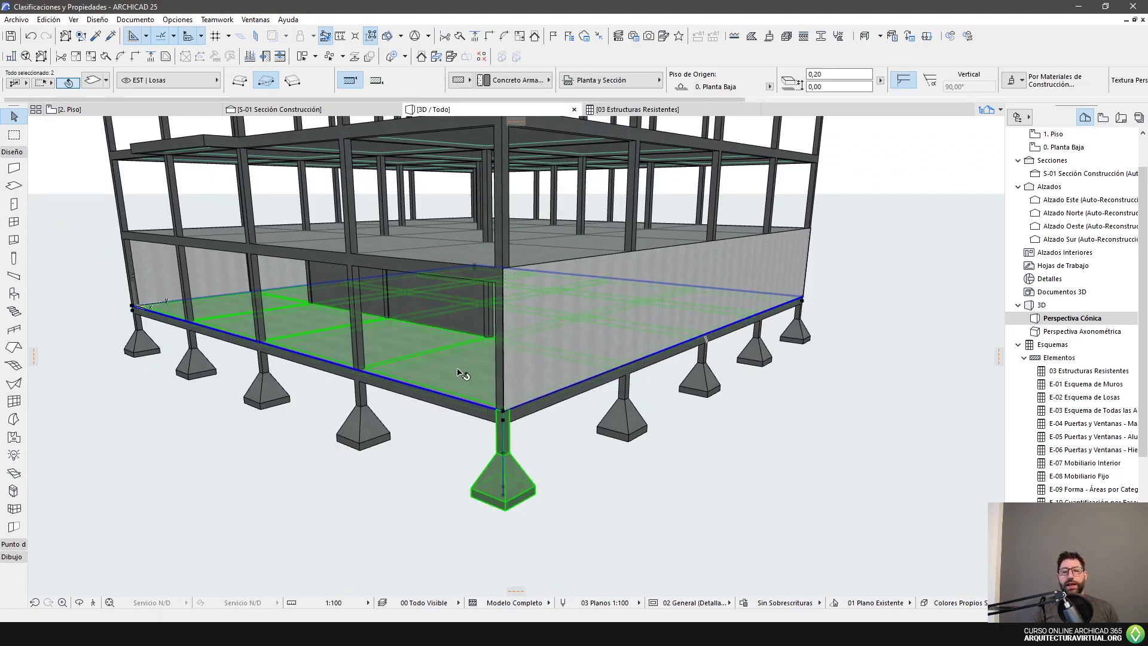
{"action": "middle_click_drag", "start_coordinate": [507, 454], "coordinate": [520, 497]}
{"action": "middle_click_drag", "start_coordinate": [470, 340], "coordinate": [504, 469]}
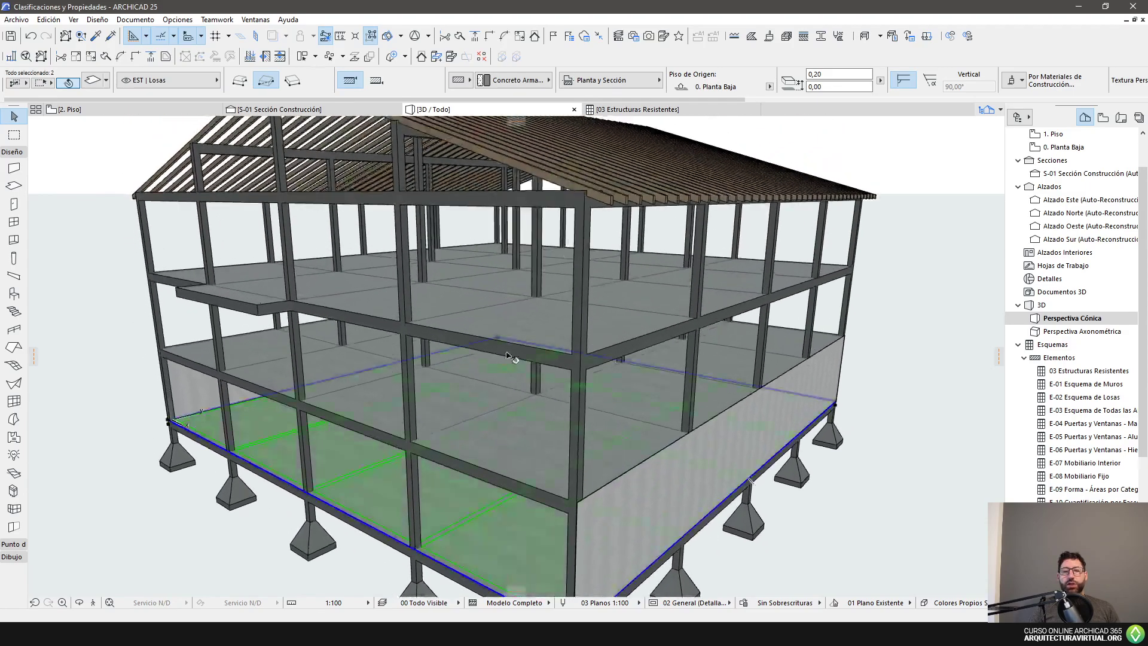
{"action": "left_click", "coordinate": [526, 316]}
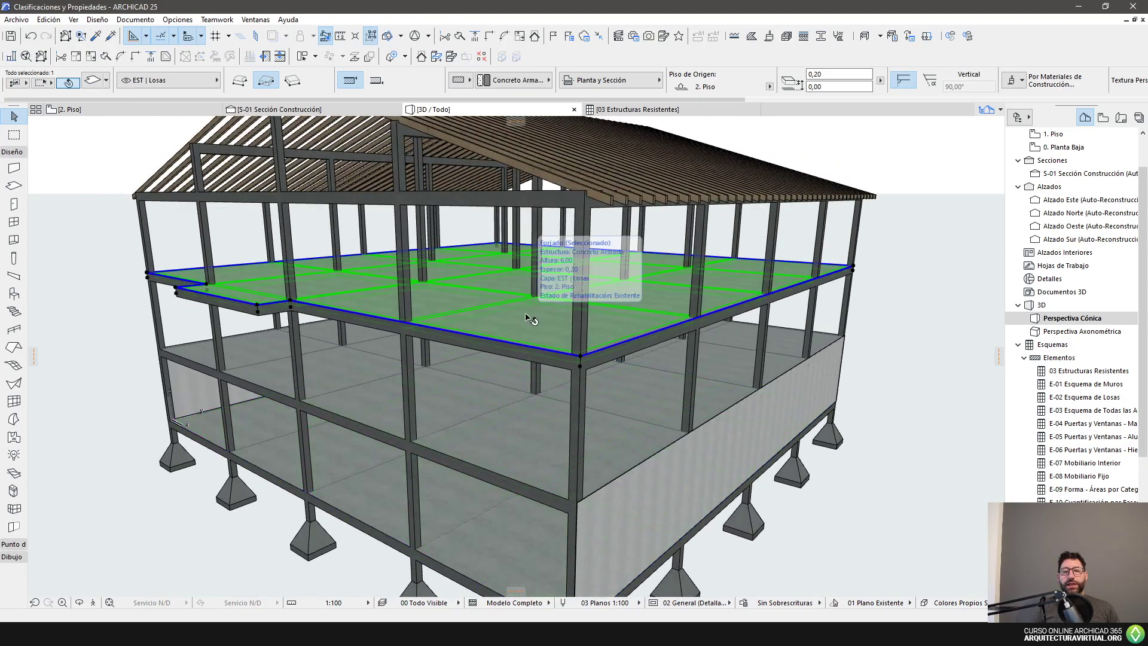
{"action": "left_click", "coordinate": [504, 359], "text": "shift"}
{"action": "middle_click_drag", "start_coordinate": [506, 360], "coordinate": [501, 293]}
{"action": "middle_click_drag", "start_coordinate": [518, 369], "coordinate": [528, 251]}
{"action": "left_click", "coordinate": [457, 466]}
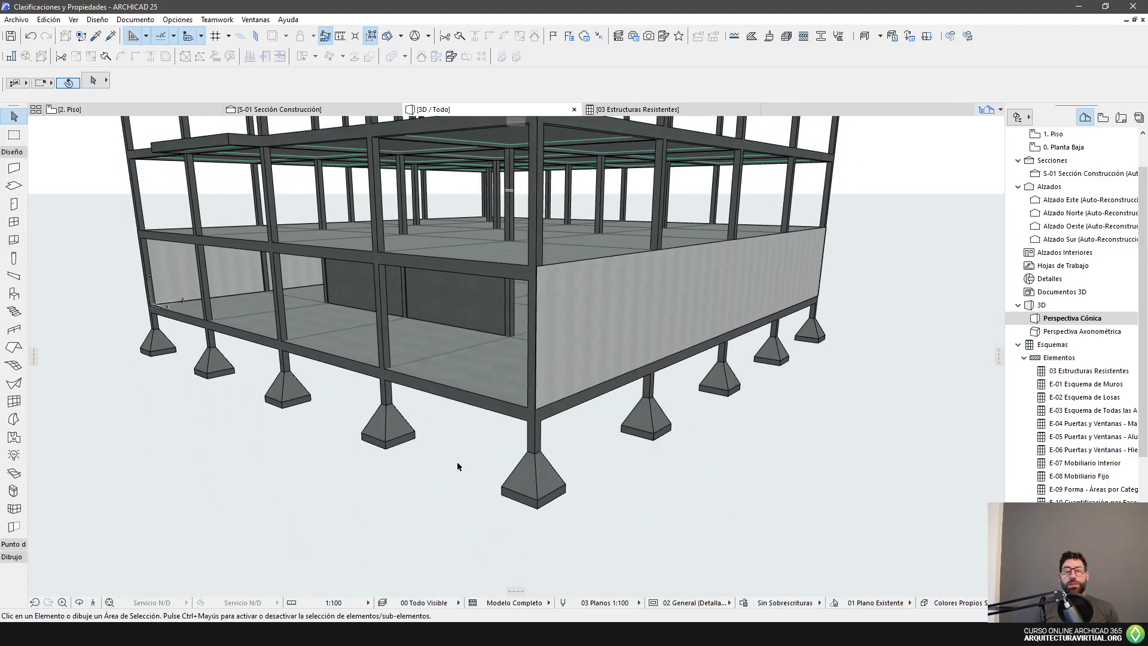
Inspect the corner footing and the ground-floor slab, and look through the layers available for the slab.
{"action": "scroll", "coordinate": [456, 461], "scroll_direction": "up", "scroll_amount": 3}
{"action": "left_click", "coordinate": [588, 498]}
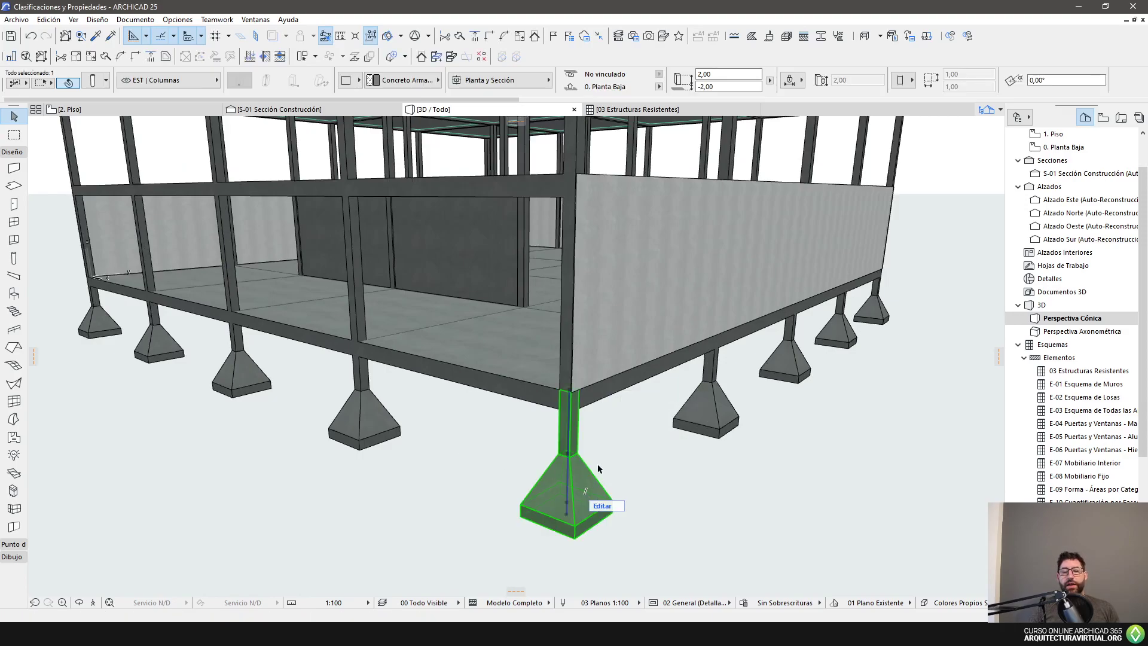
{"action": "left_click", "coordinate": [525, 359]}
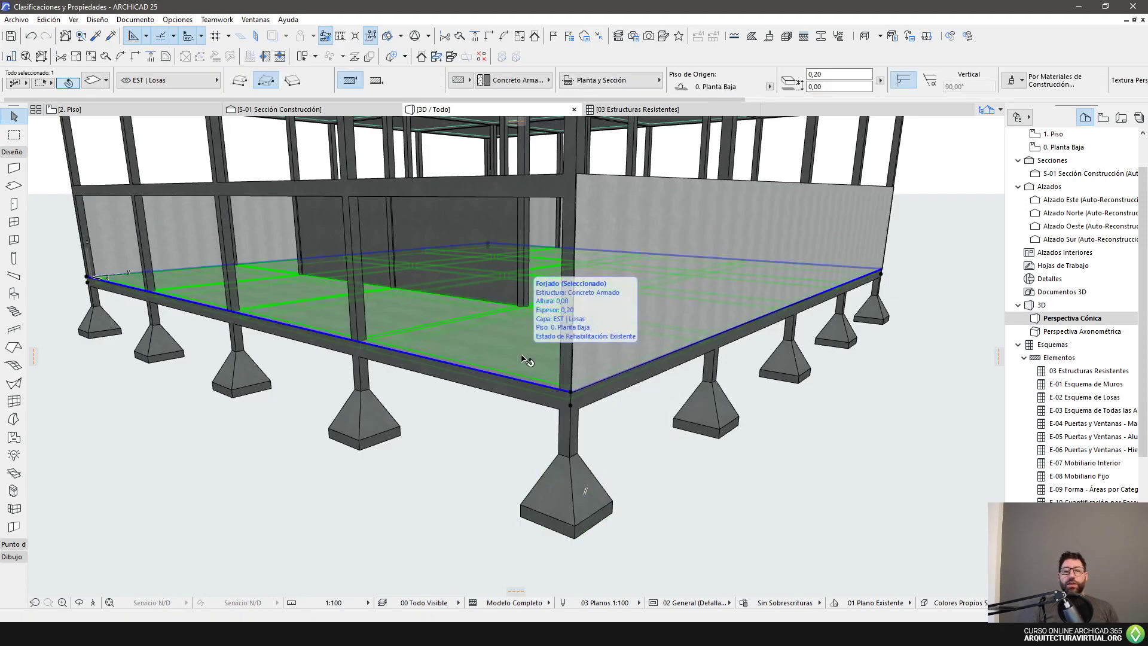
{"action": "middle_click_drag", "start_coordinate": [521, 359], "coordinate": [500, 565]}
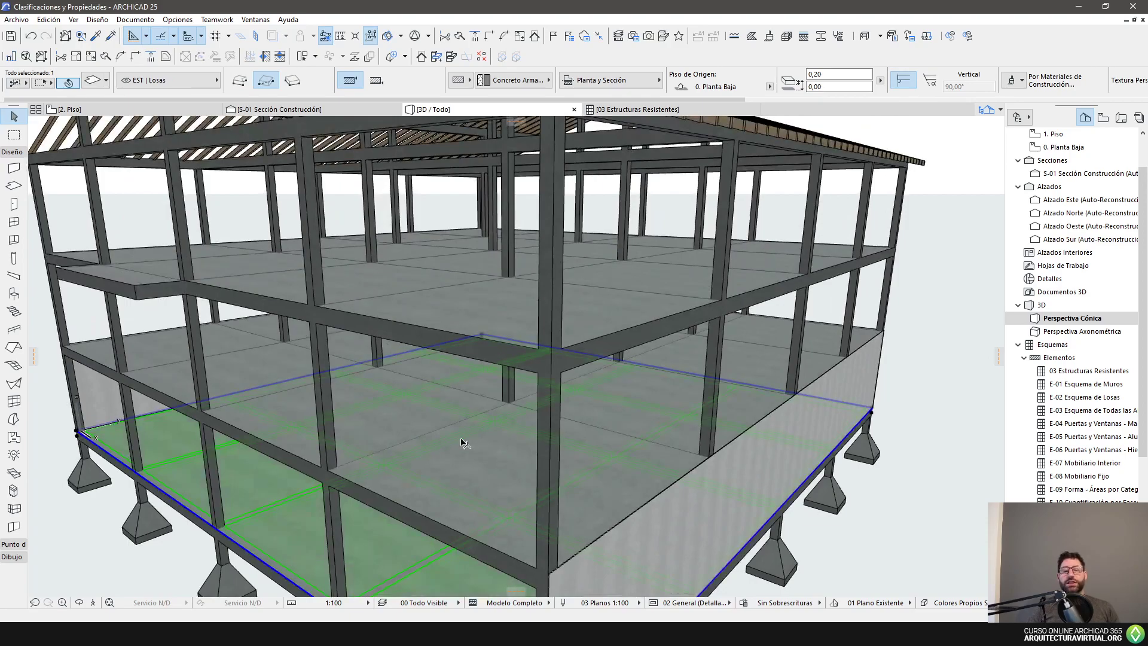
{"action": "mouse_move", "coordinate": [462, 441]}
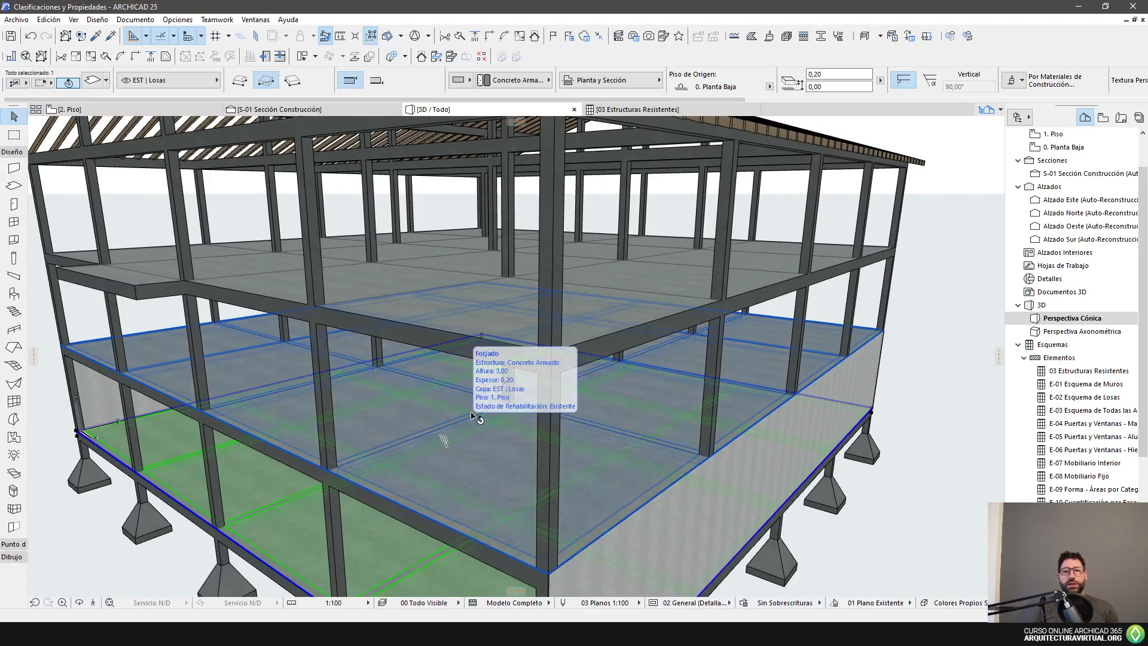
{"action": "left_click", "coordinate": [174, 80]}
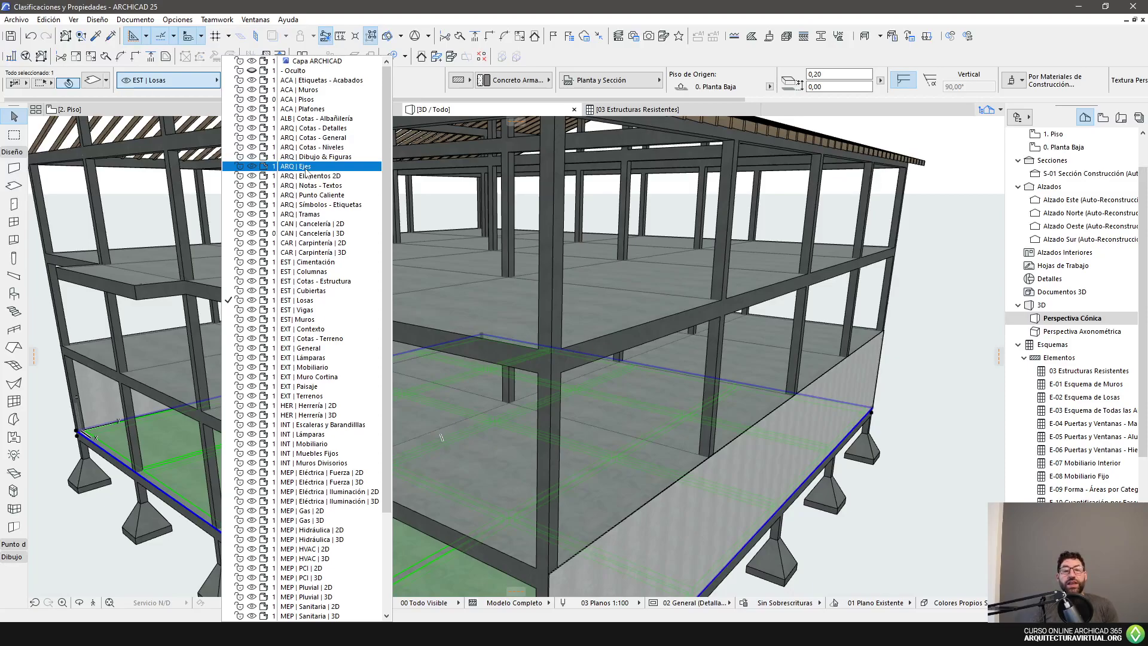
{"action": "left_click", "coordinate": [890, 317]}
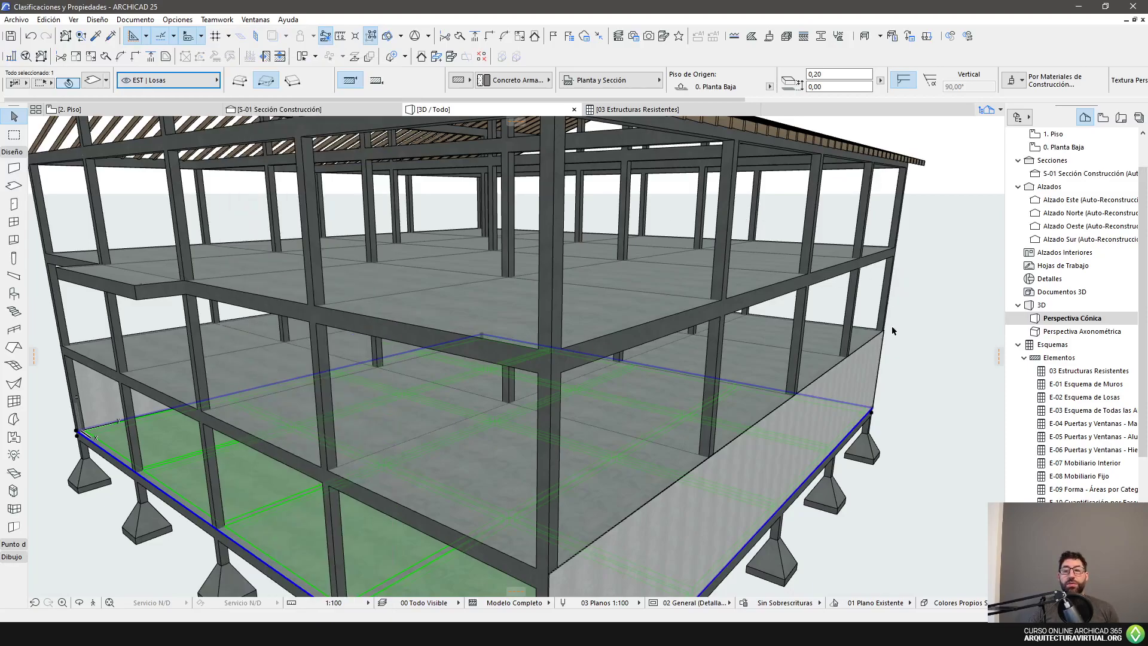
{"action": "left_click", "coordinate": [658, 110]}
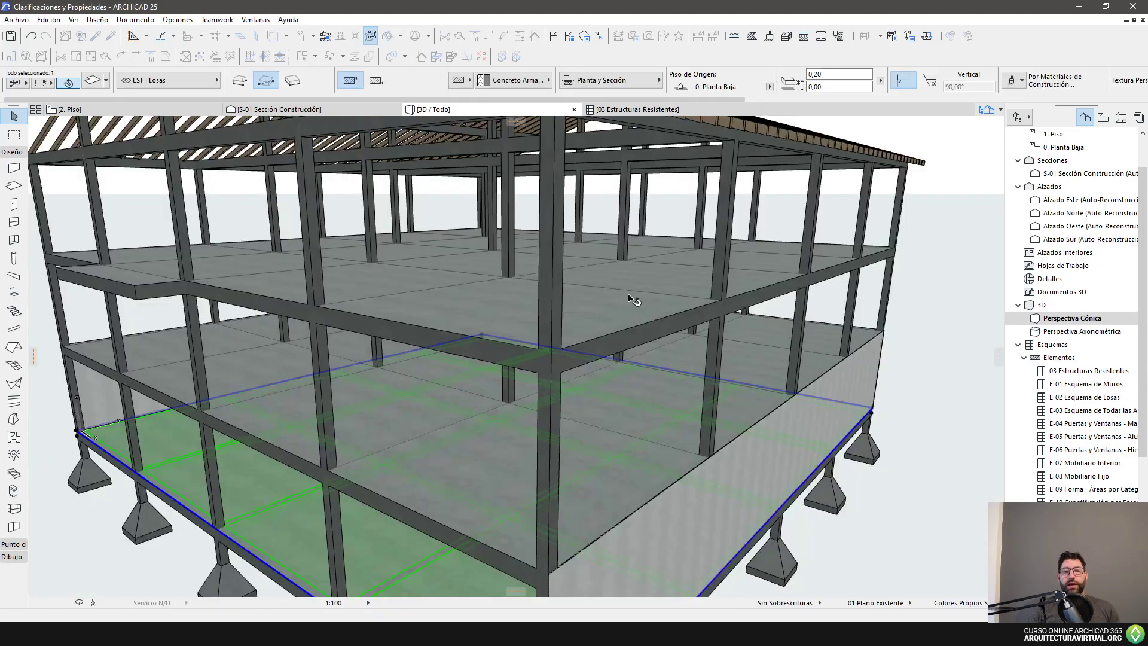
{"action": "scroll", "coordinate": [651, 299], "scroll_direction": "down", "scroll_amount": 3}
{"action": "left_click", "coordinate": [844, 300]}
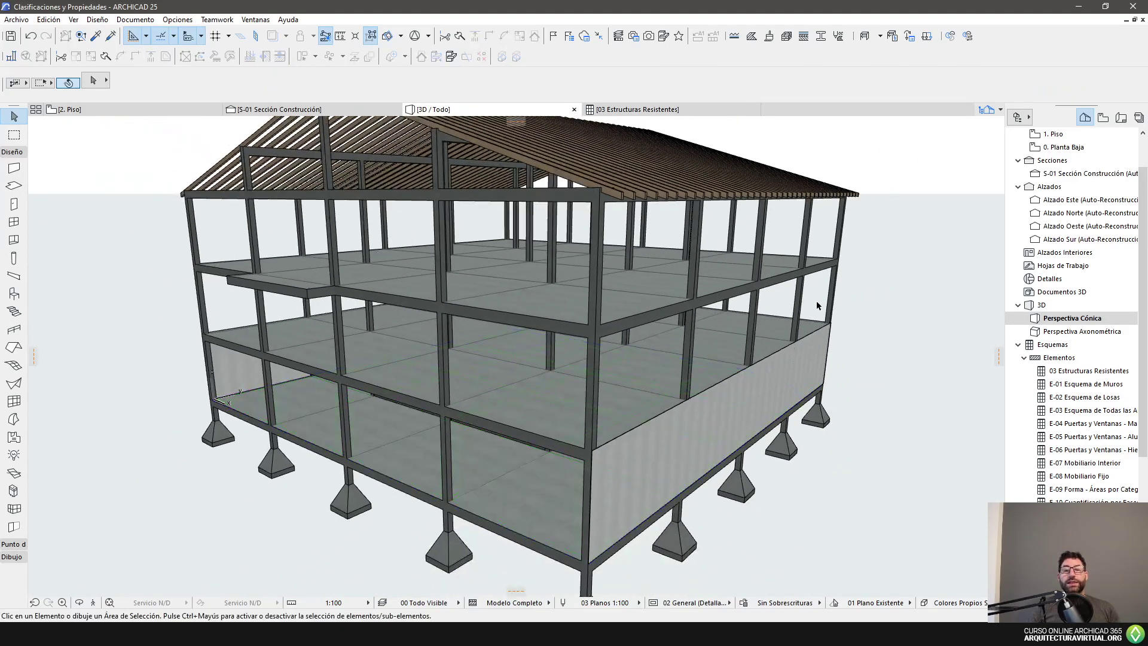
Classify the 1. Piso and 2. Piso floor slabs as 03-0202 Losas under 03-02 Estructuras en Pisos in the custom classification system.
{"action": "scroll", "coordinate": [819, 305], "scroll_direction": "down", "scroll_amount": 2}
{"action": "middle_click_drag", "start_coordinate": [767, 305], "coordinate": [585, 253], "text": "shift"}
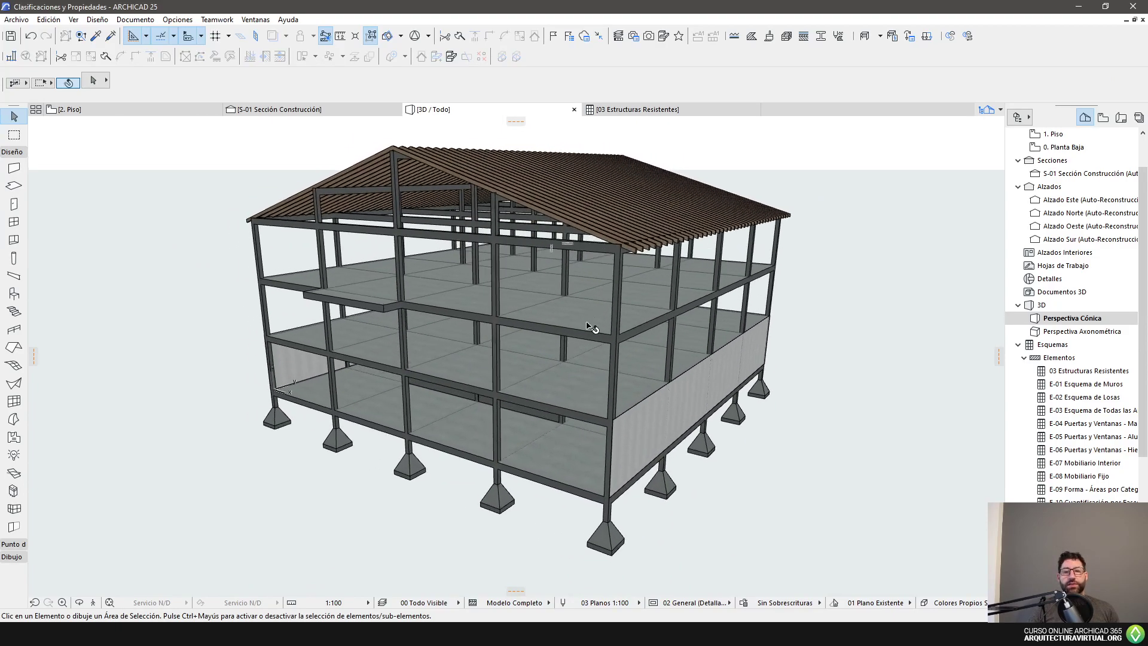
{"action": "scroll", "coordinate": [589, 323], "scroll_direction": "up", "scroll_amount": 2}
{"action": "left_click", "coordinate": [597, 323]}
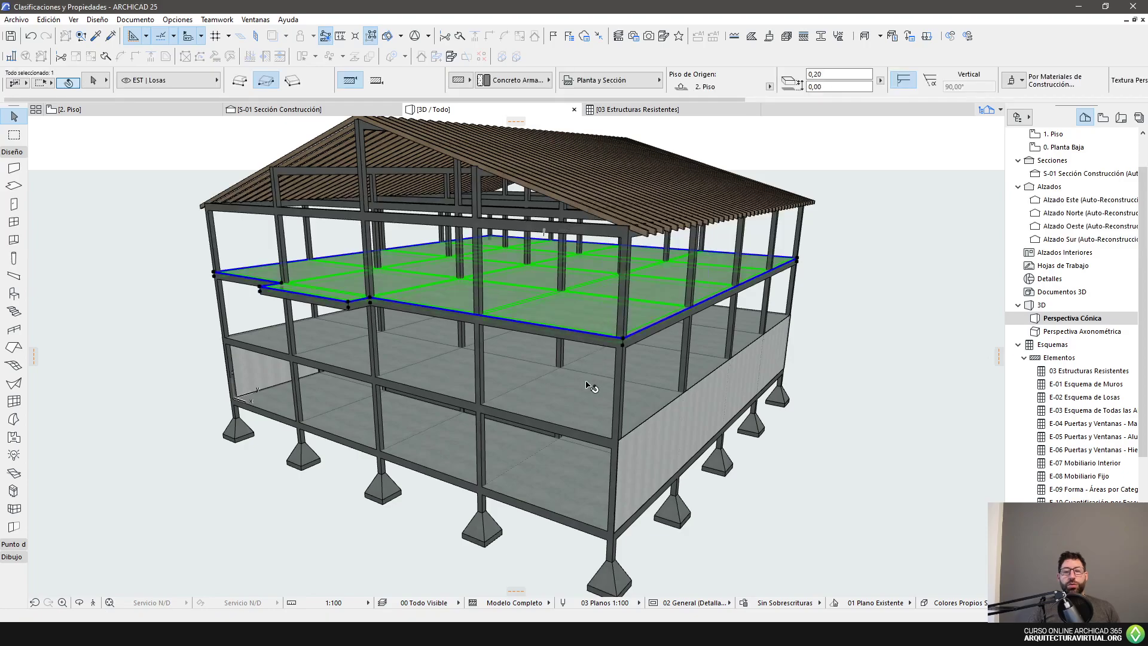
{"action": "left_click", "coordinate": [588, 387], "text": "shift"}
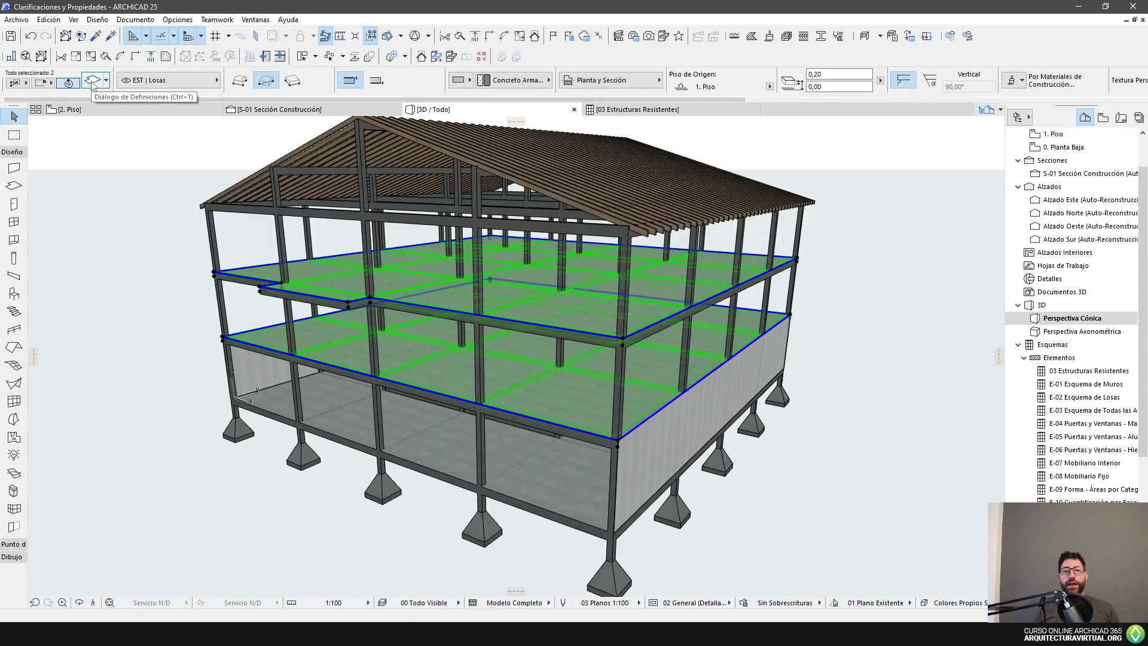
{"action": "scroll", "coordinate": [873, 86], "scroll_direction": "down", "scroll_amount": 5}
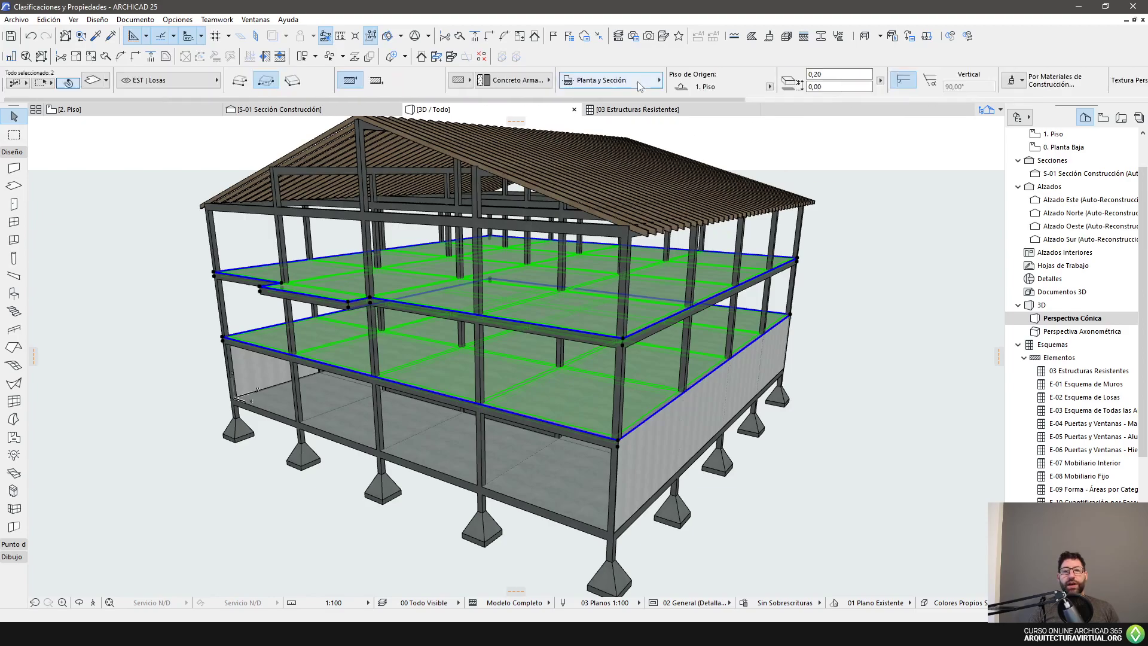
{"action": "left_click", "coordinate": [1020, 80]}
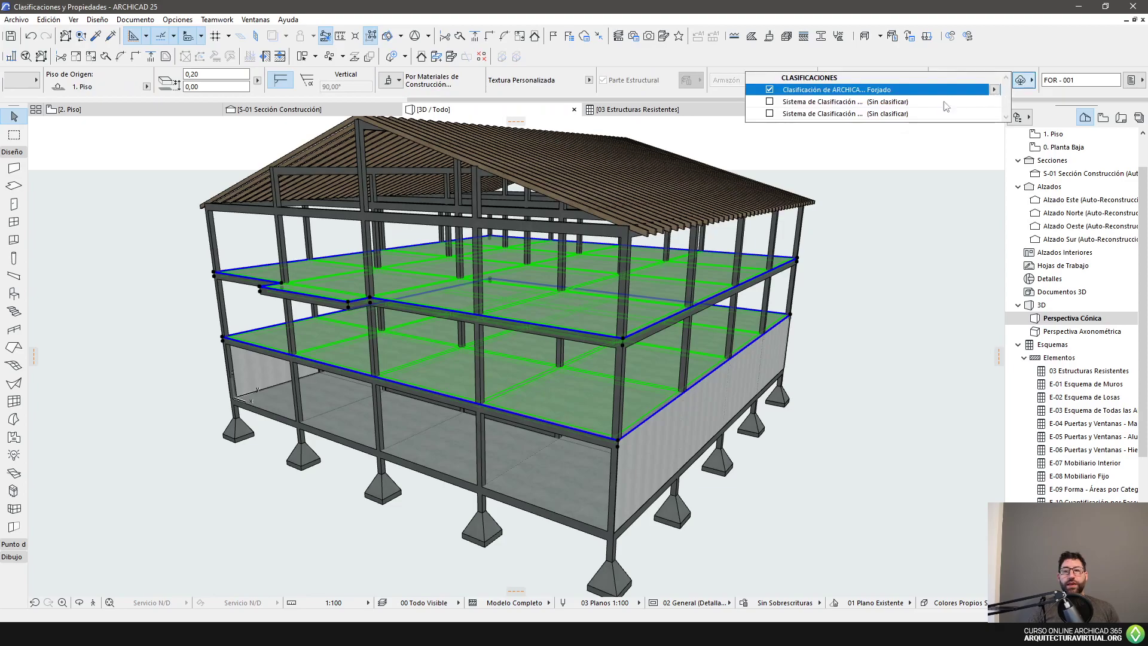
{"action": "left_click", "coordinate": [770, 113]}
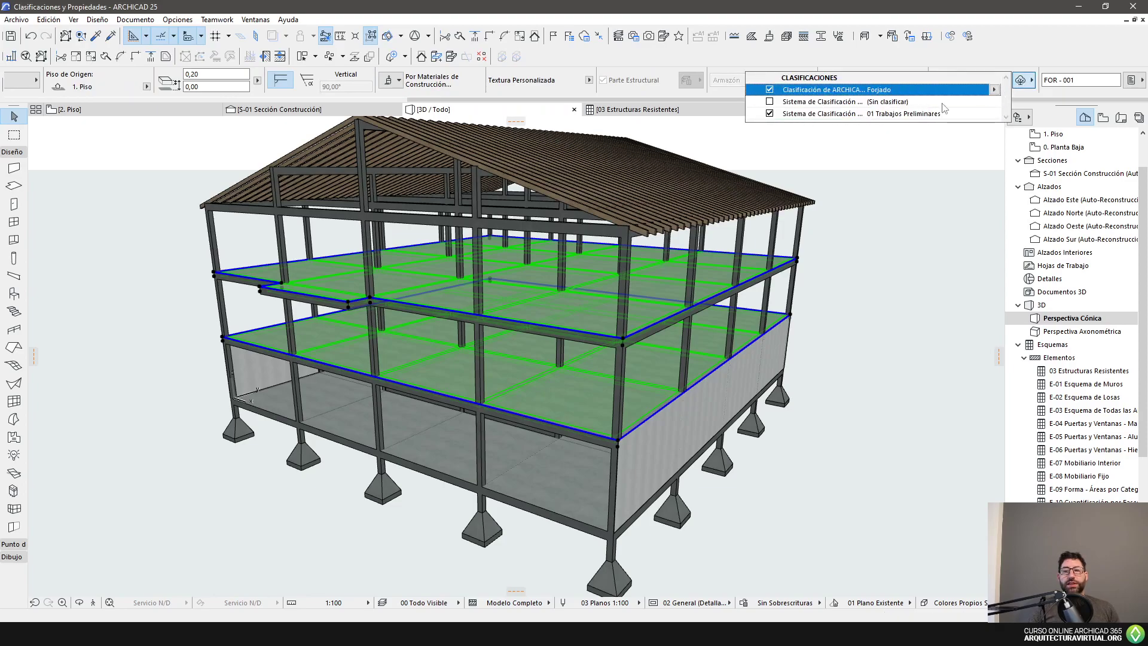
{"action": "left_click", "coordinate": [993, 114]}
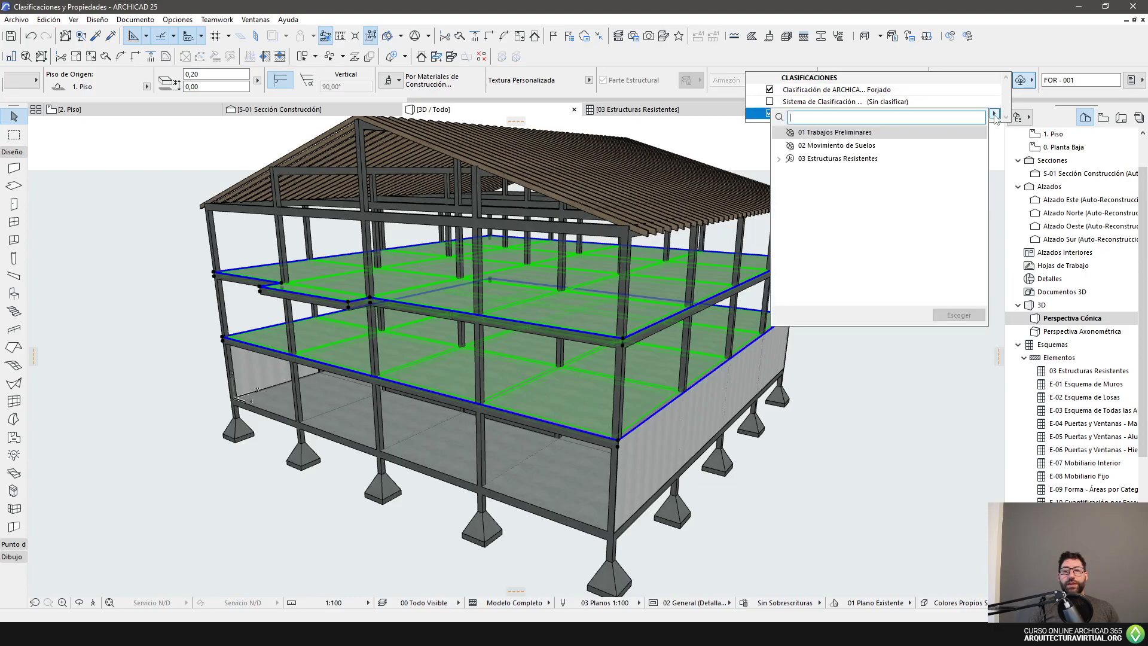
{"action": "left_click", "coordinate": [778, 158]}
{"action": "left_click", "coordinate": [784, 185]}
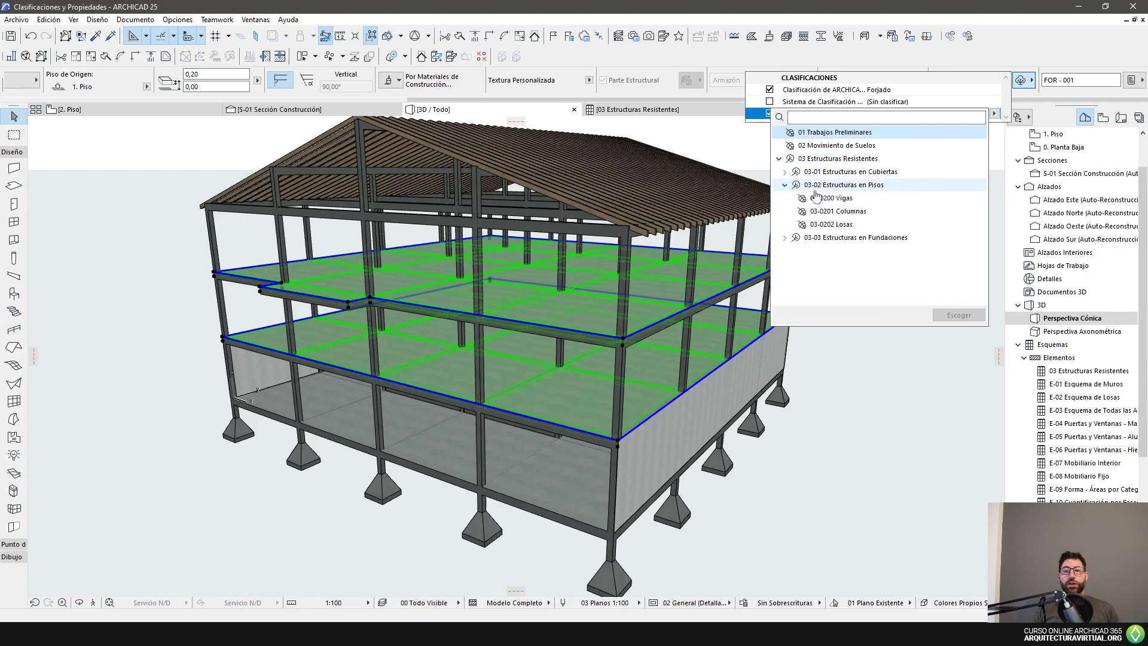
{"action": "left_click", "coordinate": [837, 224]}
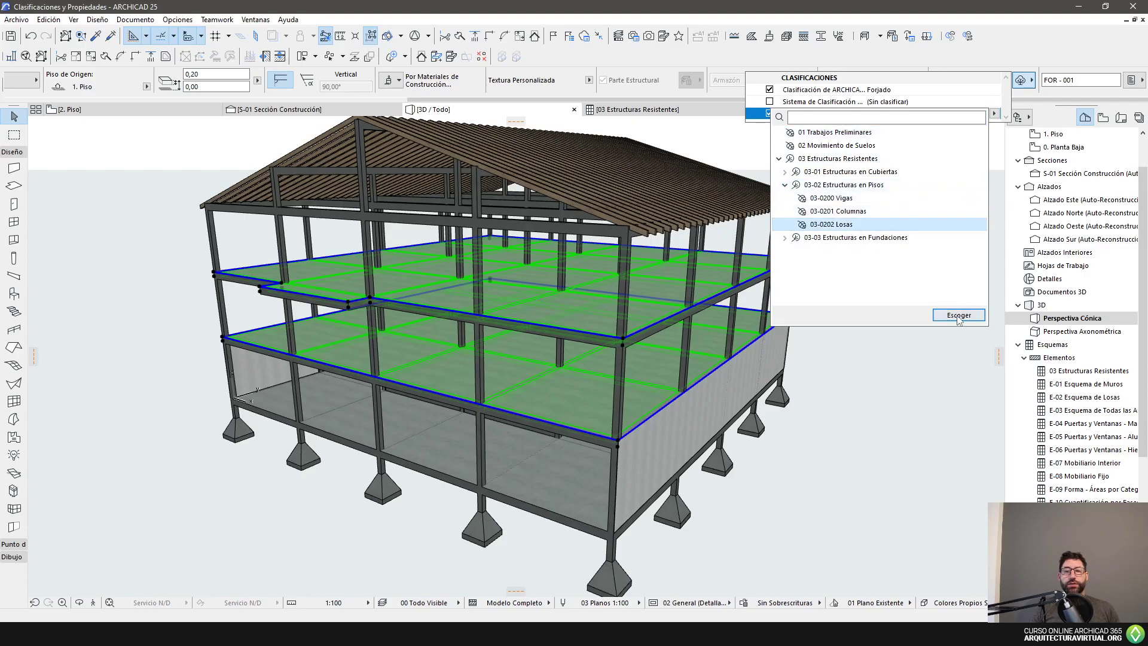
{"action": "left_click", "coordinate": [959, 315]}
{"action": "left_click", "coordinate": [928, 327]}
Classify the ground-floor slab as 03-0300 Plateas de Fundación under 03-03 Estructuras en Fundaciones.
{"action": "middle_click_drag", "start_coordinate": [794, 357], "coordinate": [812, 321]}
{"action": "left_click", "coordinate": [601, 425]}
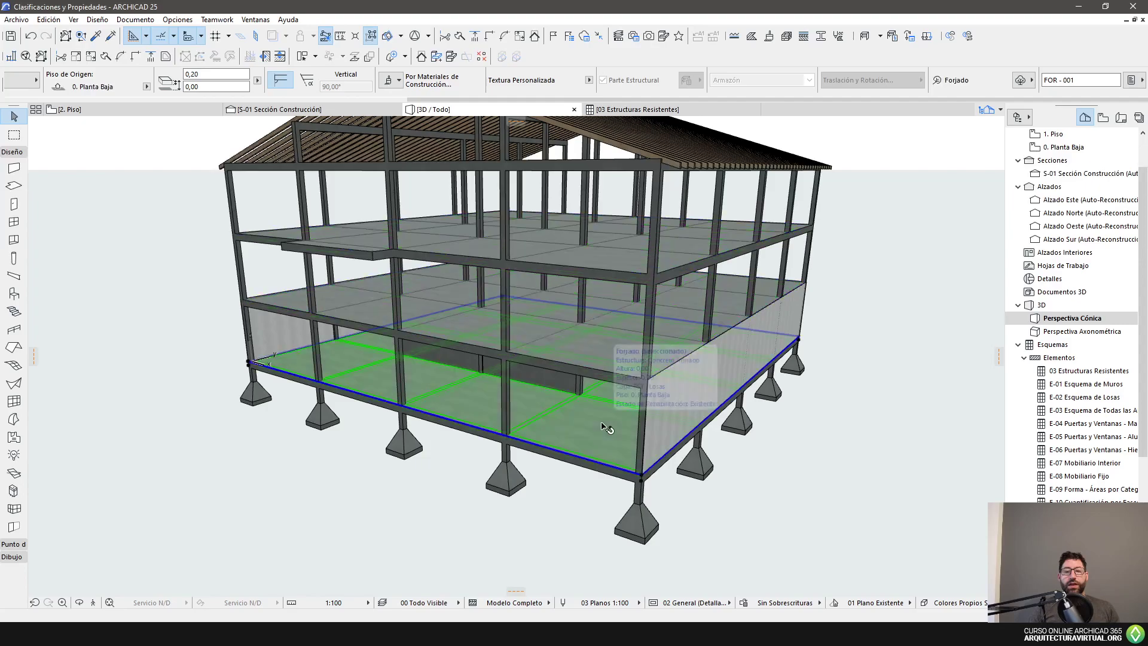
{"action": "left_click", "coordinate": [1019, 81]}
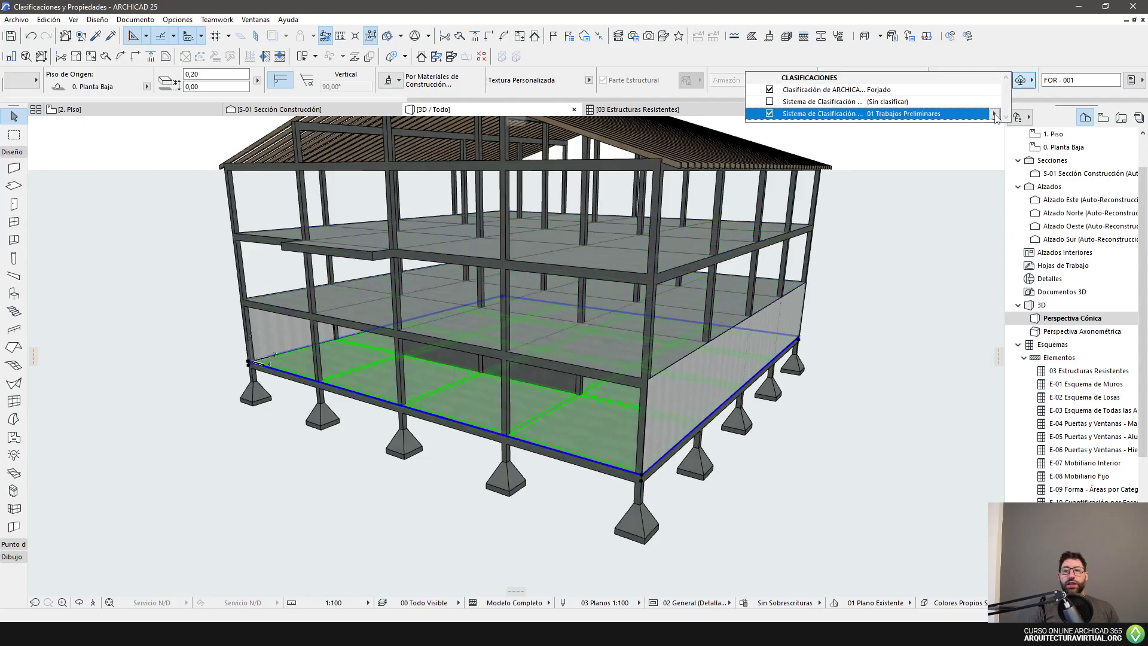
{"action": "left_click", "coordinate": [994, 113]}
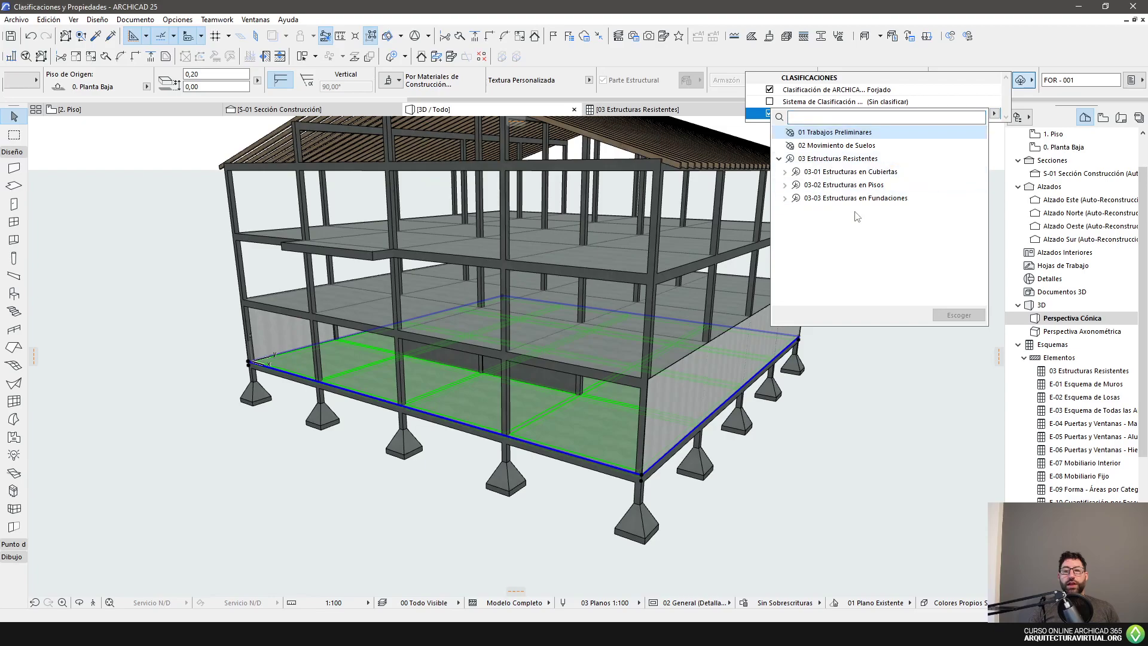
{"action": "left_click", "coordinate": [785, 198]}
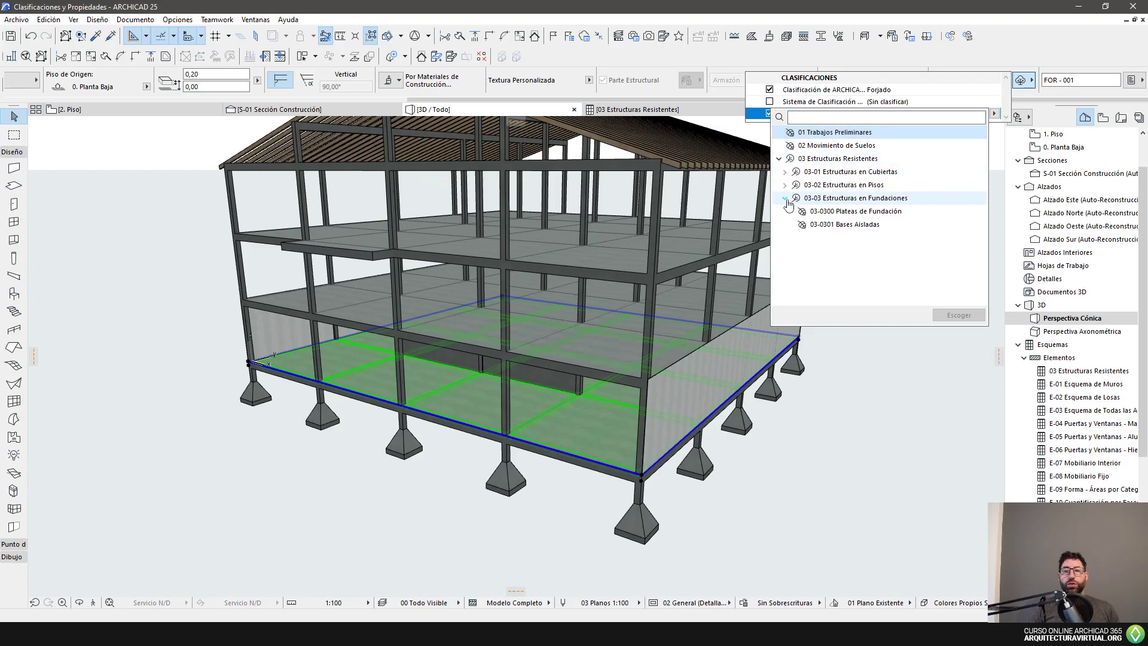
{"action": "left_click", "coordinate": [861, 213]}
{"action": "left_click", "coordinate": [958, 315]}
Select all the foundation footings and classify them as 03-0301 Bases Aisladas under 03-03 Estructuras en Fundaciones.
{"action": "middle_click_drag", "start_coordinate": [822, 460], "coordinate": [884, 385], "text": "shift"}
{"action": "key", "text": "Escape"}
{"action": "left_click_drag", "start_coordinate": [860, 364], "coordinate": [161, 501]}
{"action": "middle_click_drag", "start_coordinate": [607, 440], "coordinate": [558, 460], "text": "shift"}
{"action": "scroll", "coordinate": [920, 94], "scroll_direction": "down", "scroll_amount": 12}
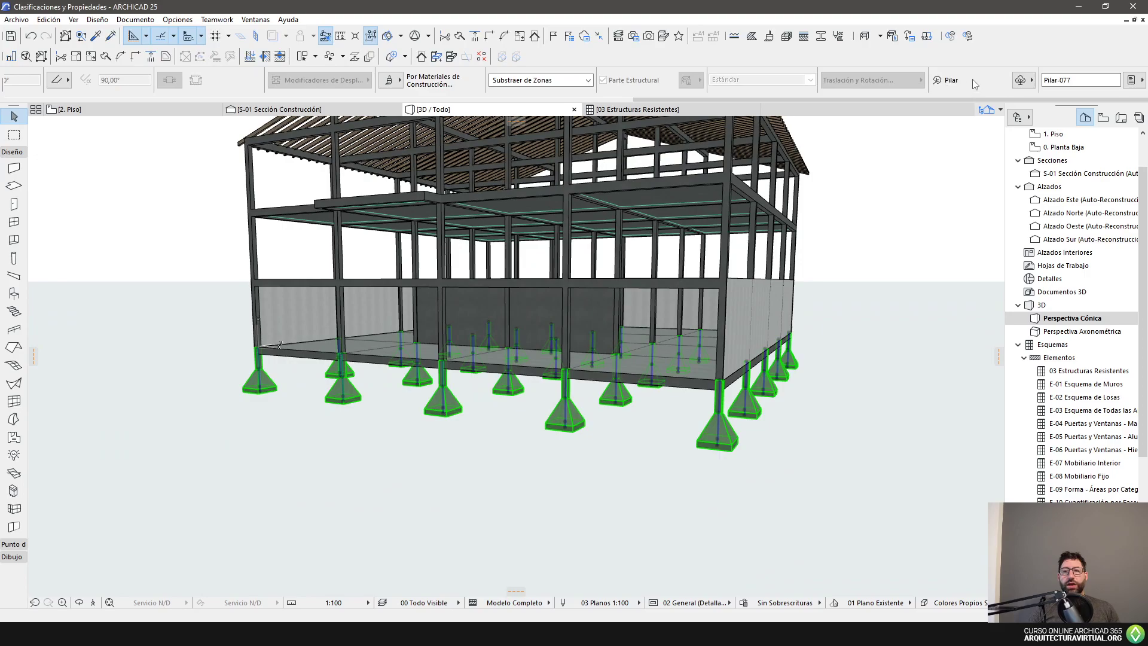
{"action": "left_click", "coordinate": [1018, 81]}
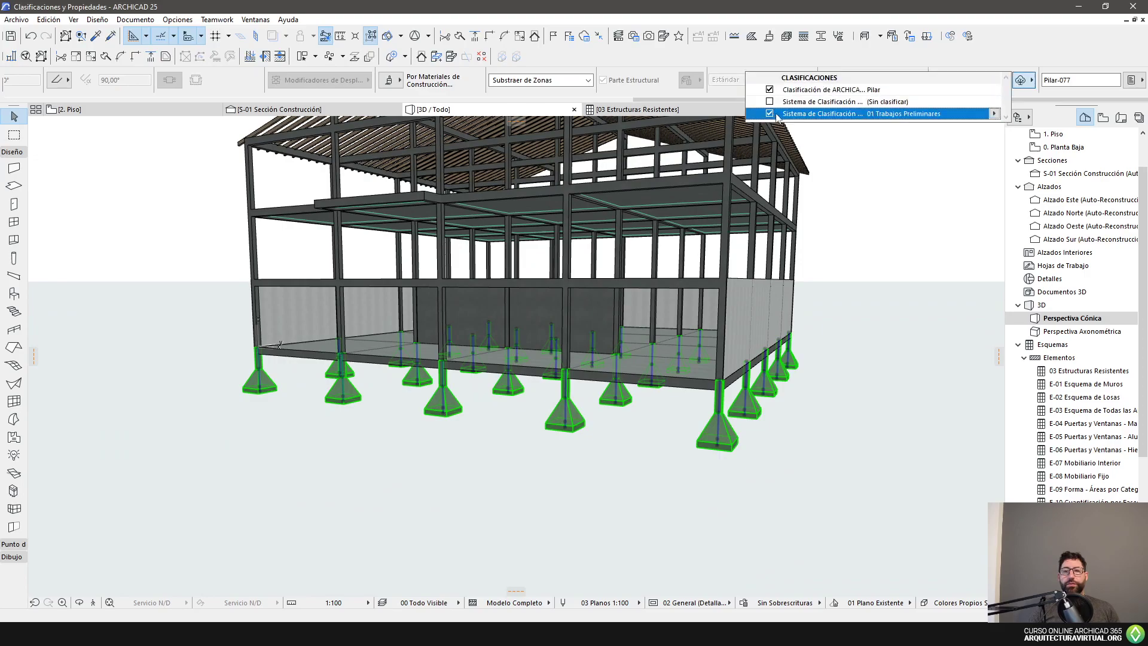
{"action": "left_click", "coordinate": [994, 113]}
{"action": "left_click", "coordinate": [779, 159]}
{"action": "left_click", "coordinate": [784, 198]}
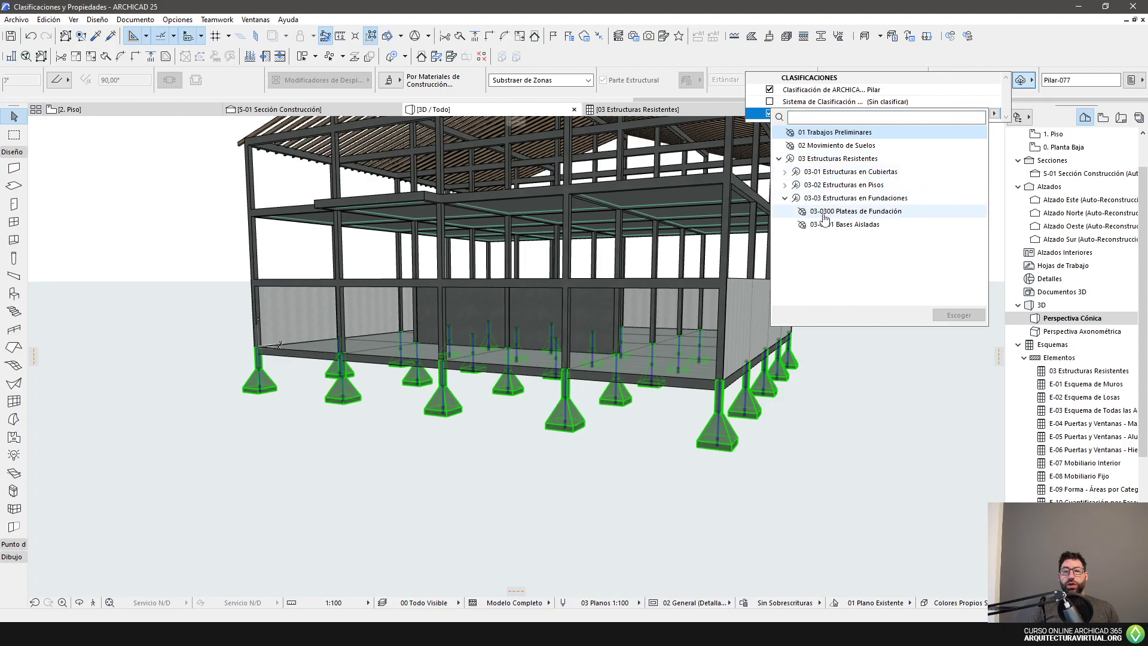
{"action": "left_click", "coordinate": [884, 224]}
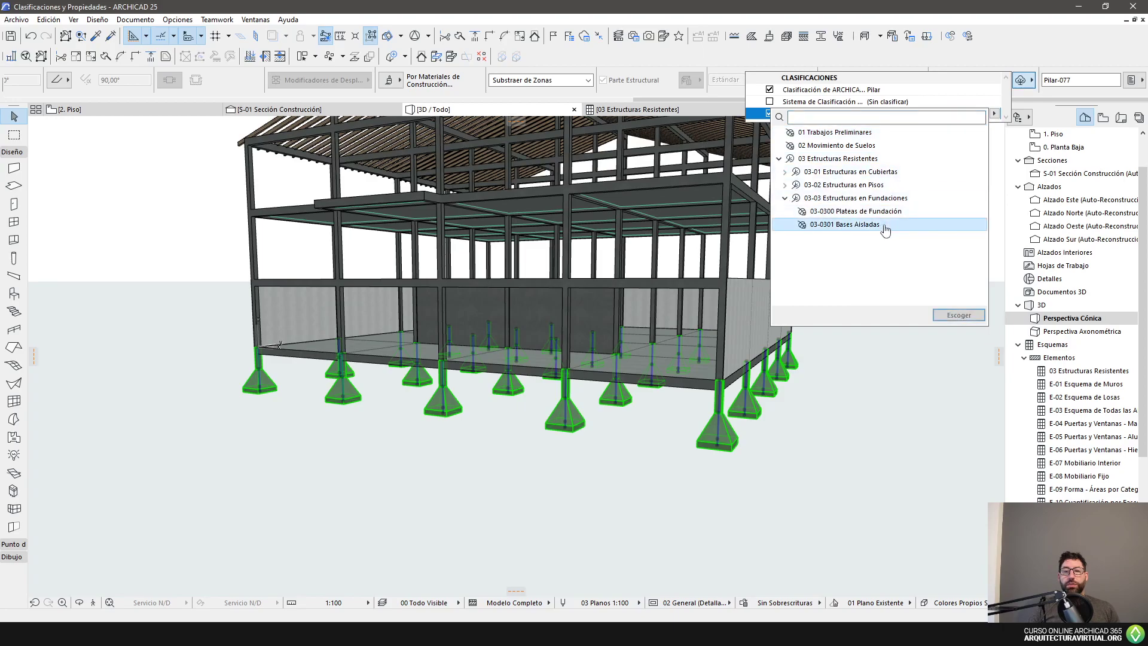
{"action": "left_click", "coordinate": [959, 315]}
{"action": "left_click", "coordinate": [882, 334]}
Clear the selection and review the Estructuras Resistentes schedule.
{"action": "middle_click_drag", "start_coordinate": [842, 300], "coordinate": [836, 358]}
{"action": "left_click", "coordinate": [850, 291]}
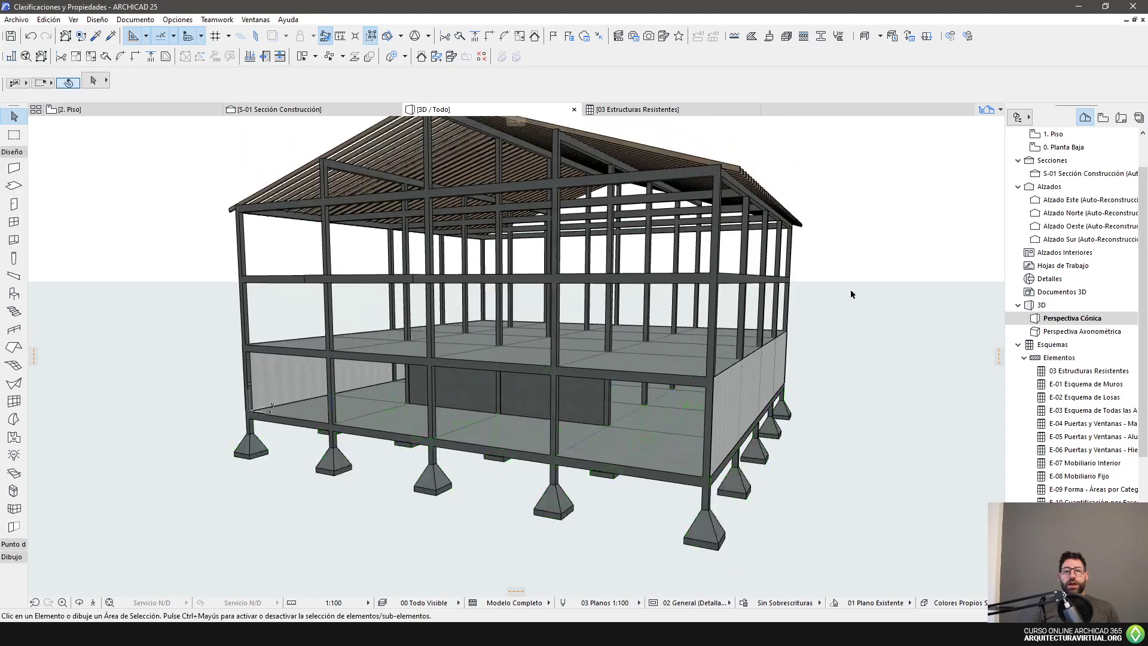
{"action": "middle_click_drag", "start_coordinate": [447, 199], "coordinate": [660, 140], "text": "shift"}
{"action": "left_click", "coordinate": [662, 110]}
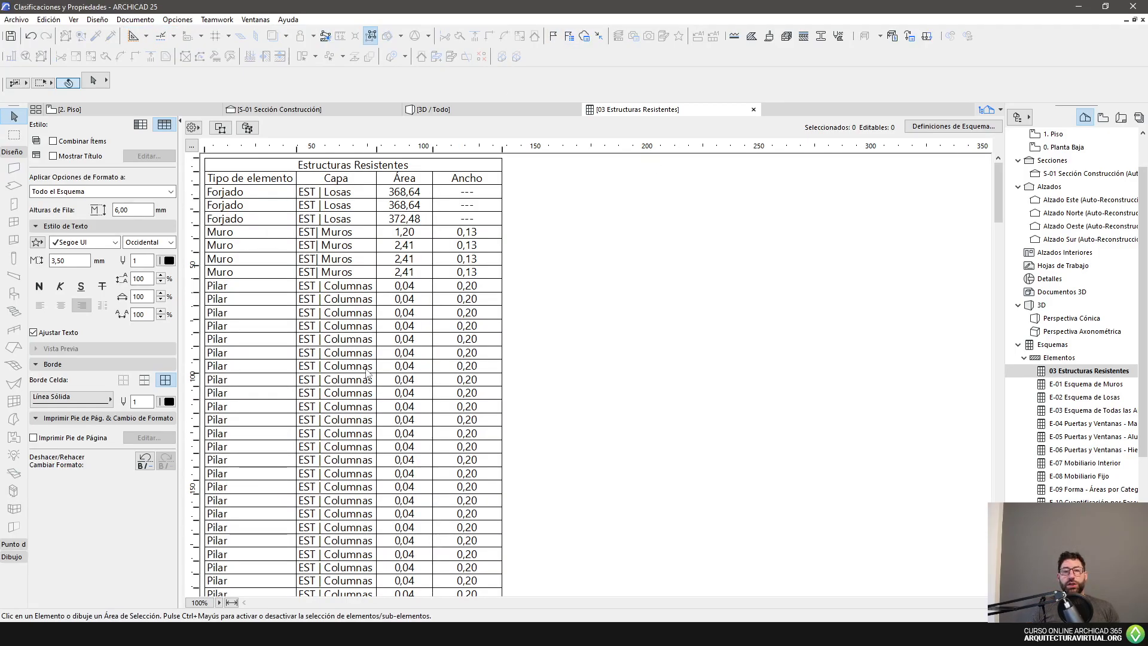
Pick up the corner footing's settings in the 3D model and place three new footings with them outside the building.
{"action": "key", "text": "F3"}
{"action": "middle_click_drag", "start_coordinate": [612, 367], "coordinate": [542, 339], "text": "shift"}
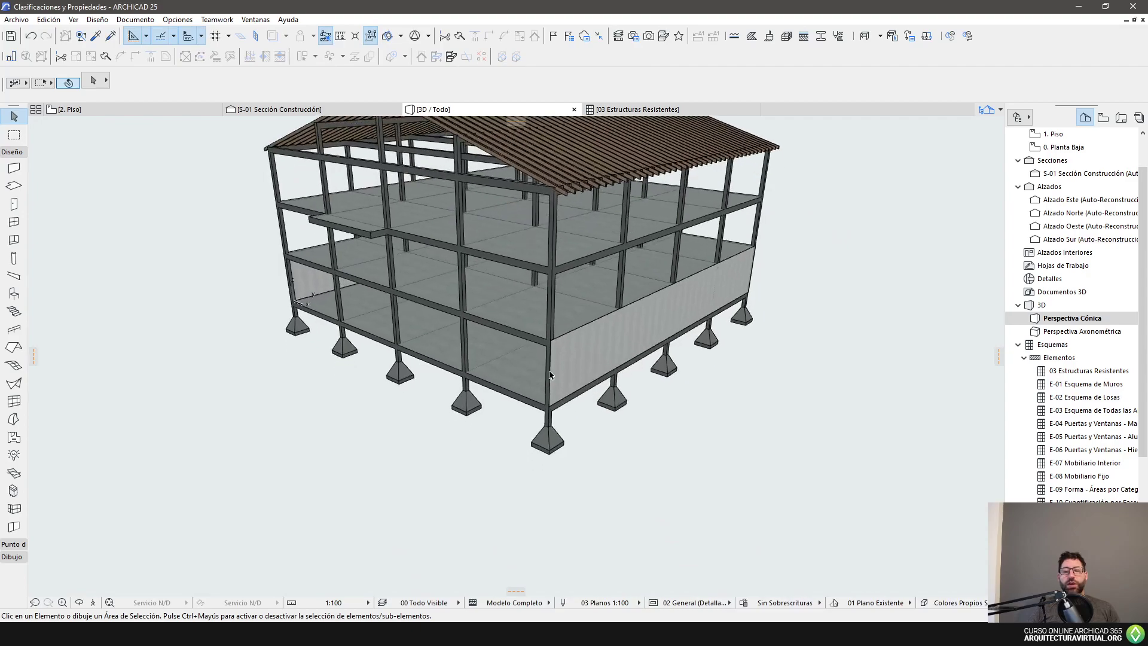
{"action": "left_click", "coordinate": [553, 447]}
{"action": "key", "text": "Escape"}
{"action": "left_click", "coordinate": [98, 38]}
{"action": "left_click", "coordinate": [548, 442]}
{"action": "left_click", "coordinate": [671, 476]}
{"action": "left_click", "coordinate": [755, 438]}
{"action": "left_click", "coordinate": [784, 509]}
{"action": "key", "text": "Escape"}
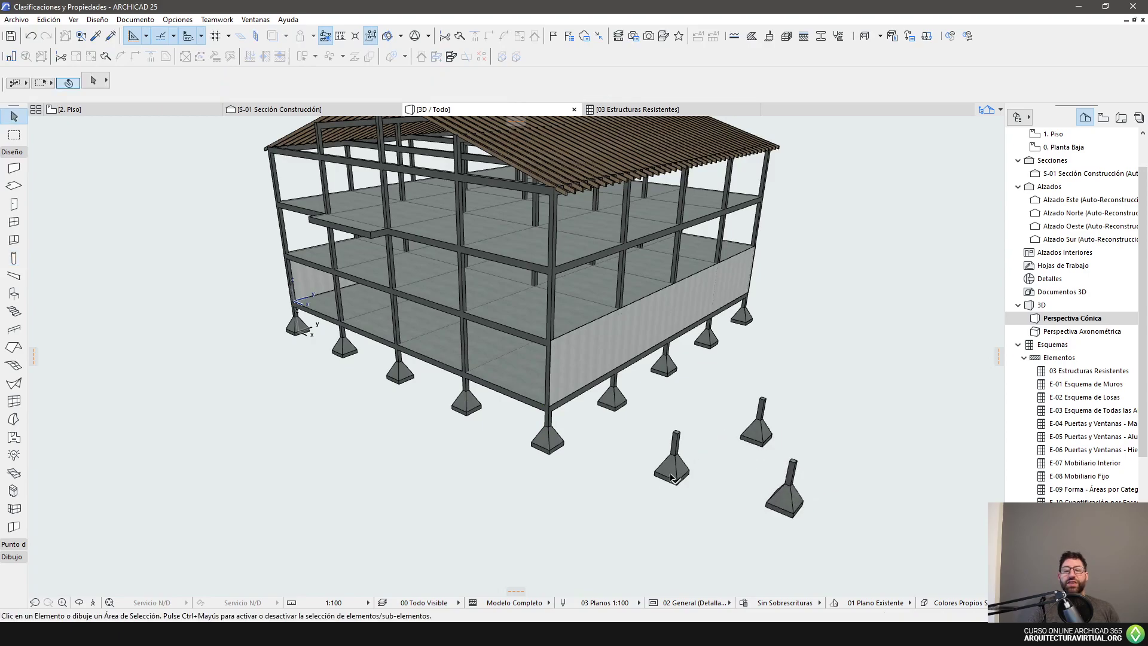
Select the three loose footings outside the building and delete them.
{"action": "left_click", "coordinate": [671, 474]}
{"action": "scroll", "coordinate": [838, 92], "scroll_direction": "right", "scroll_amount": 5}
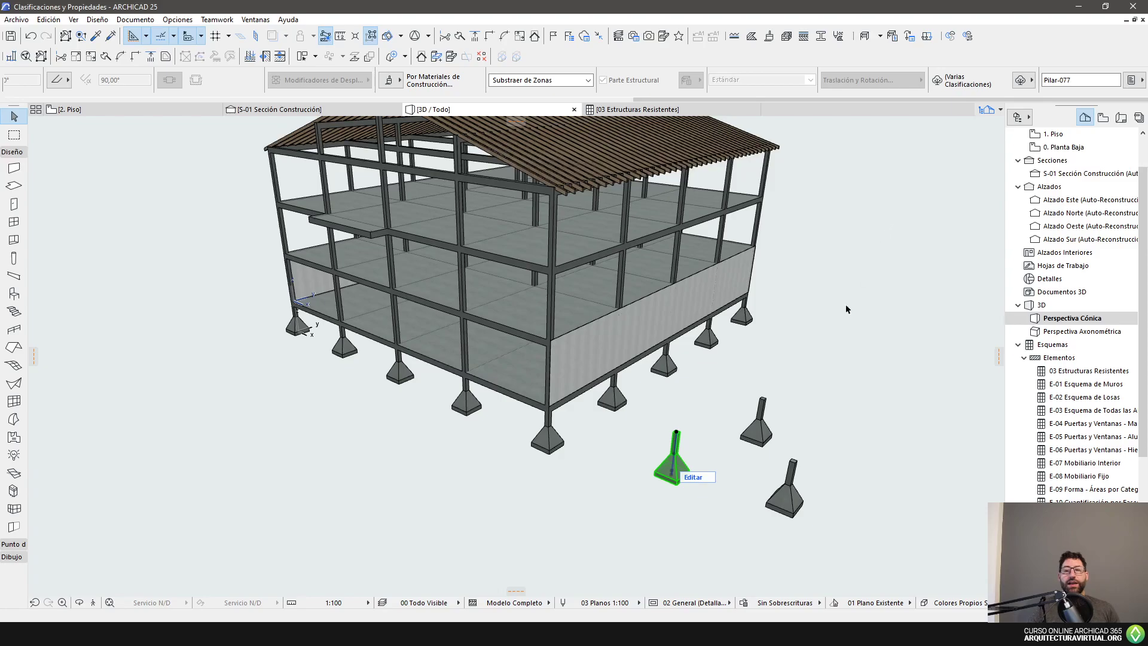
{"action": "middle_click_drag", "start_coordinate": [714, 458], "coordinate": [830, 403], "text": "shift"}
{"action": "left_click_drag", "start_coordinate": [830, 403], "coordinate": [699, 526]}
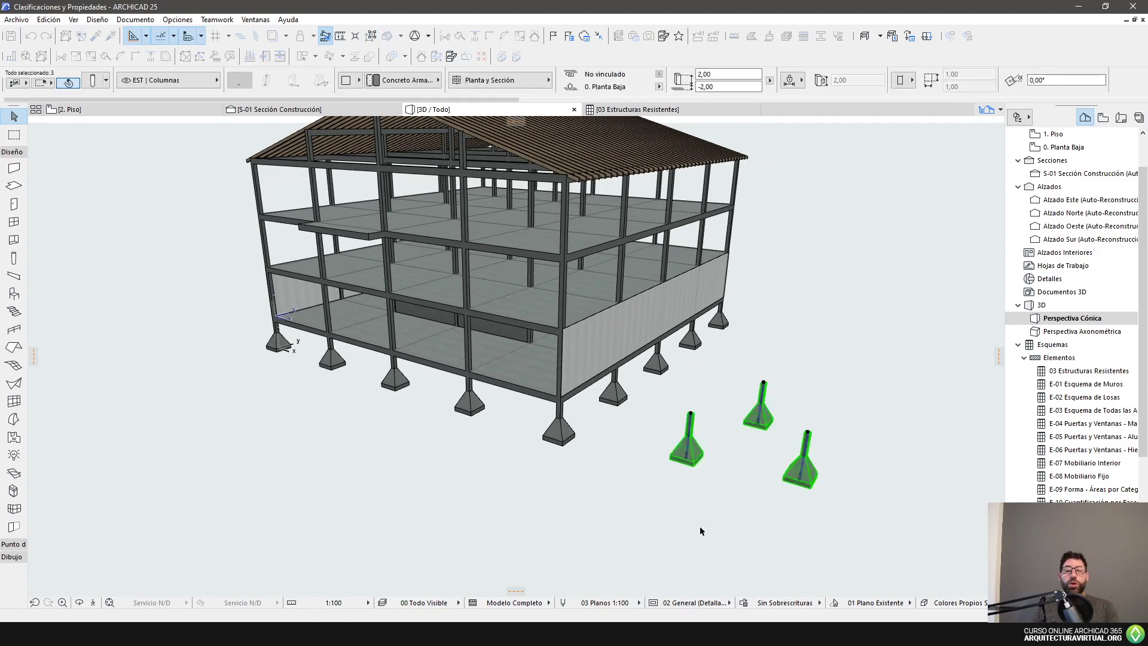
{"action": "key", "text": "Delete"}
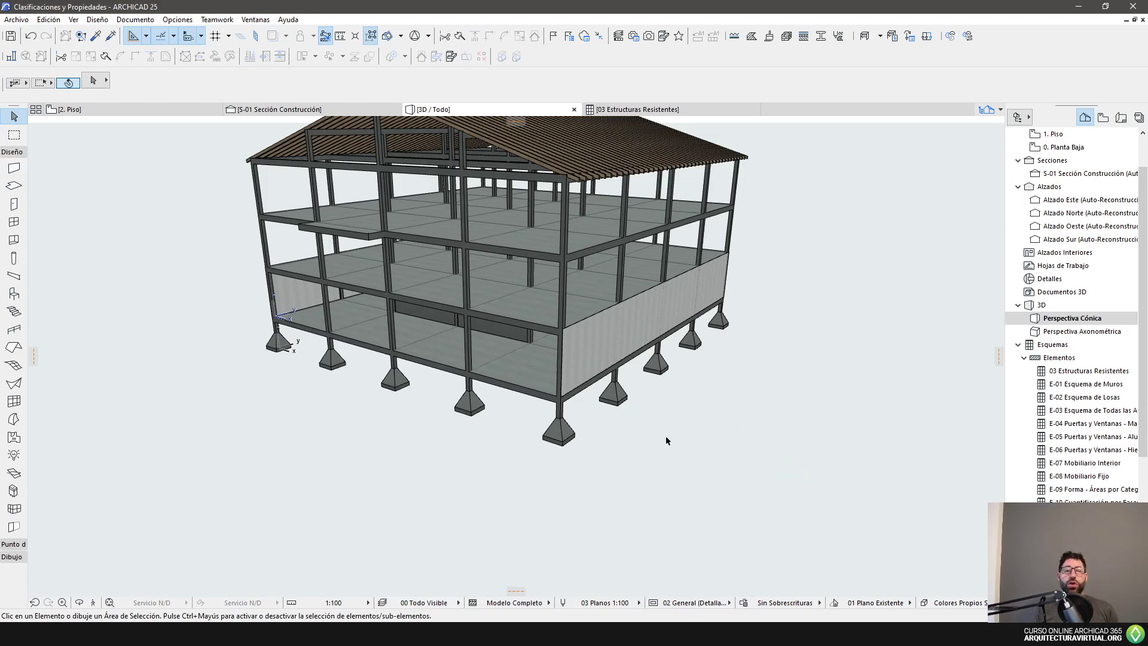
{"action": "middle_click_drag", "start_coordinate": [666, 440], "coordinate": [385, 307], "text": "shift"}
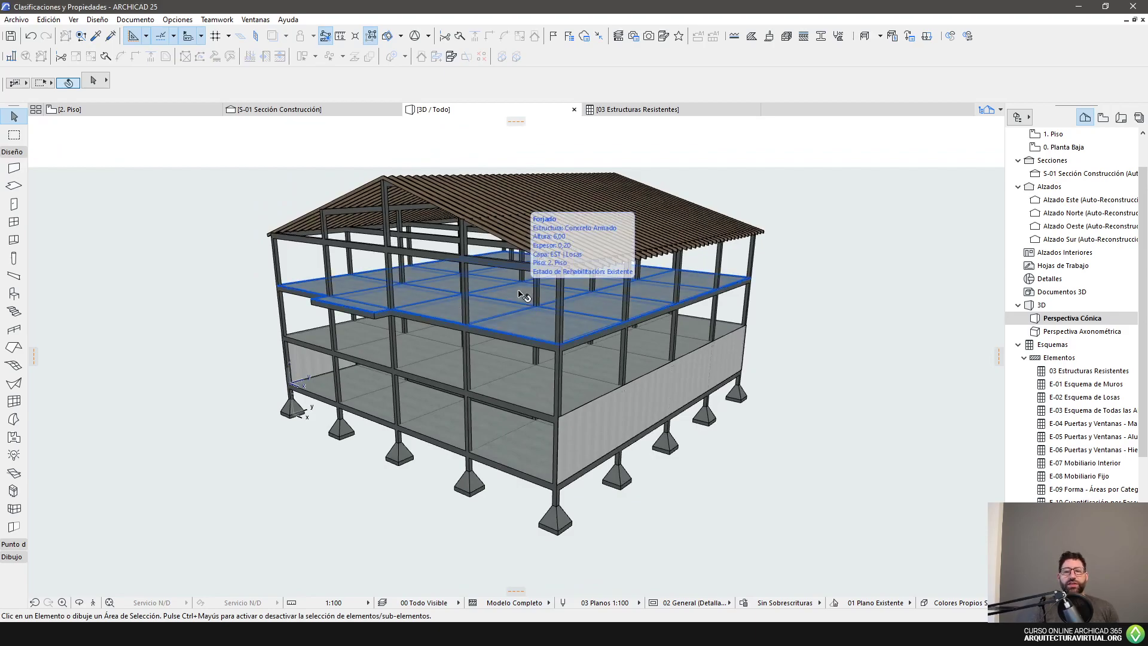
{"action": "left_click", "coordinate": [570, 530]}
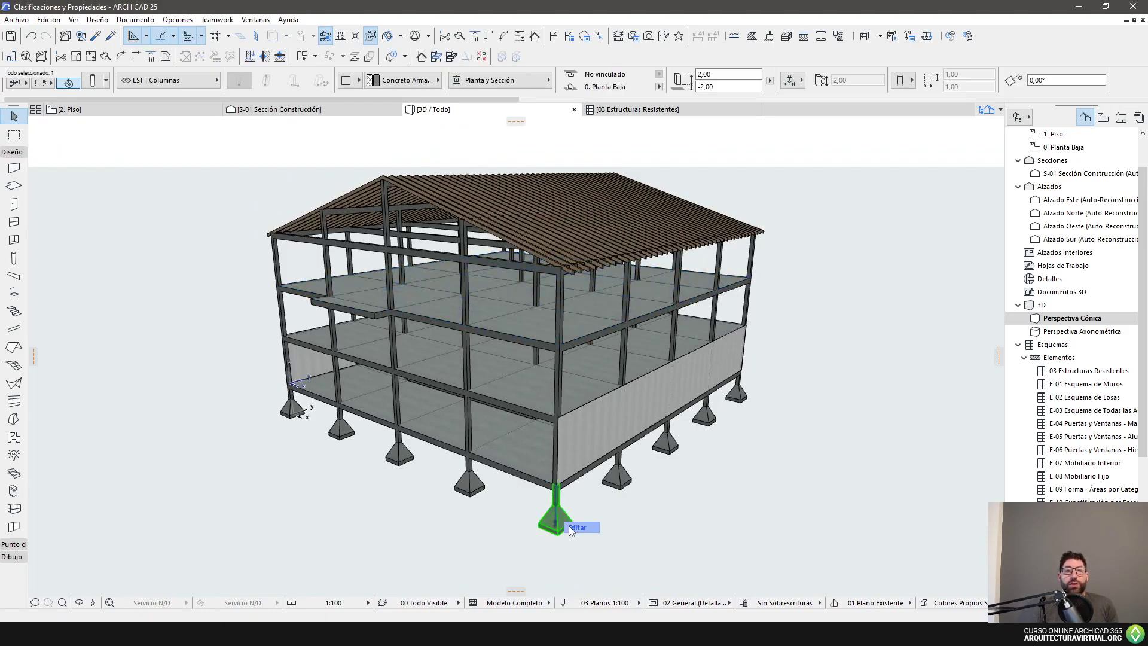
{"action": "left_click", "coordinate": [823, 383]}
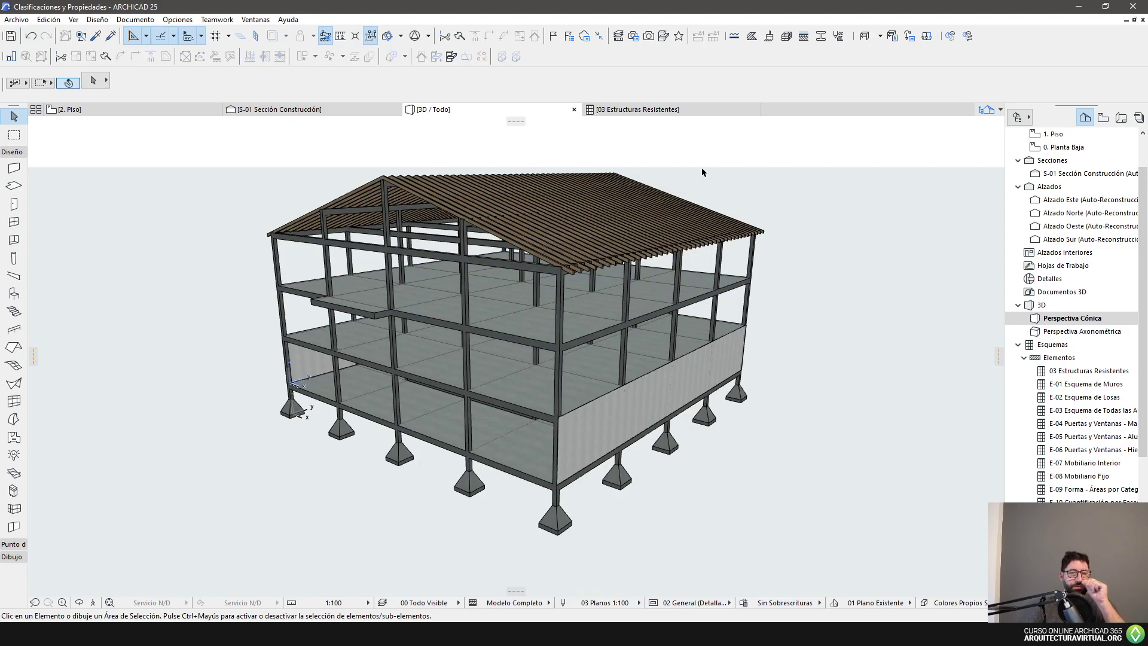
Add Sistema de Clasificación de Arquitectura Virtual - 01 as the first field in the Estructuras Resistentes schedule definition.
{"action": "left_click", "coordinate": [673, 112]}
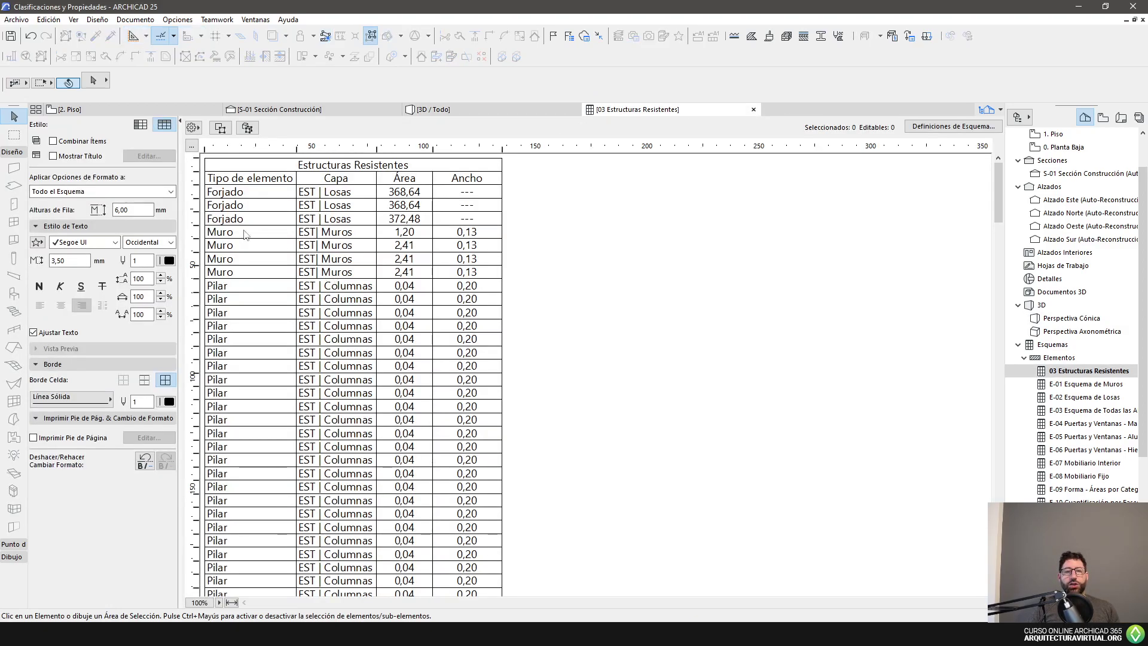
{"action": "left_click", "coordinate": [948, 130]}
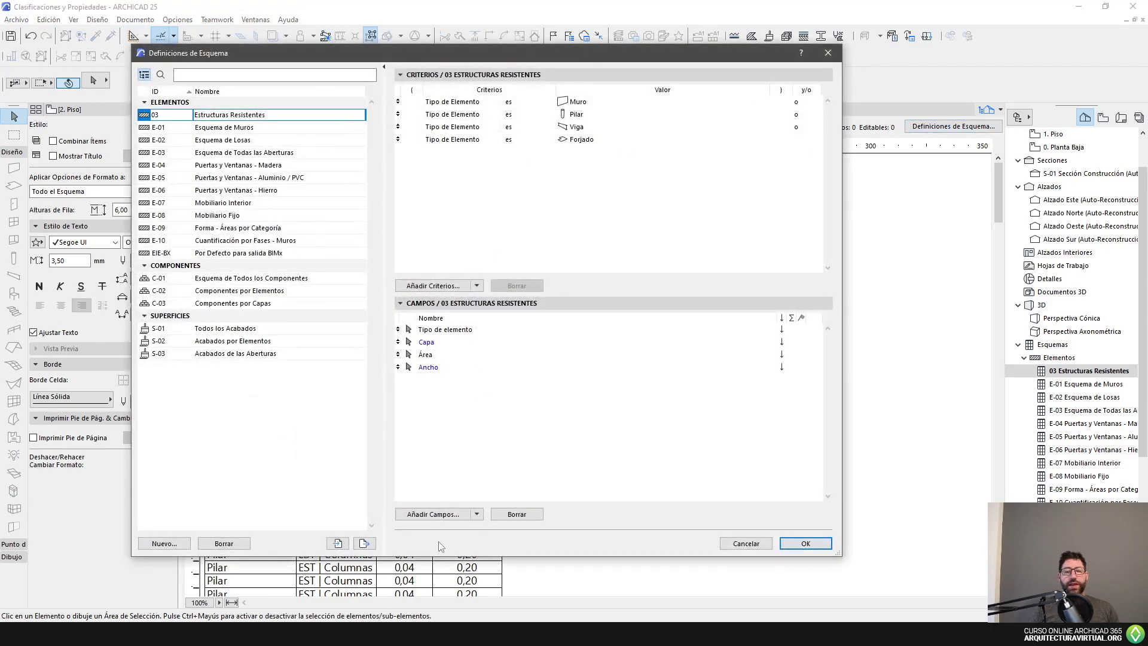
{"action": "left_click", "coordinate": [434, 514]}
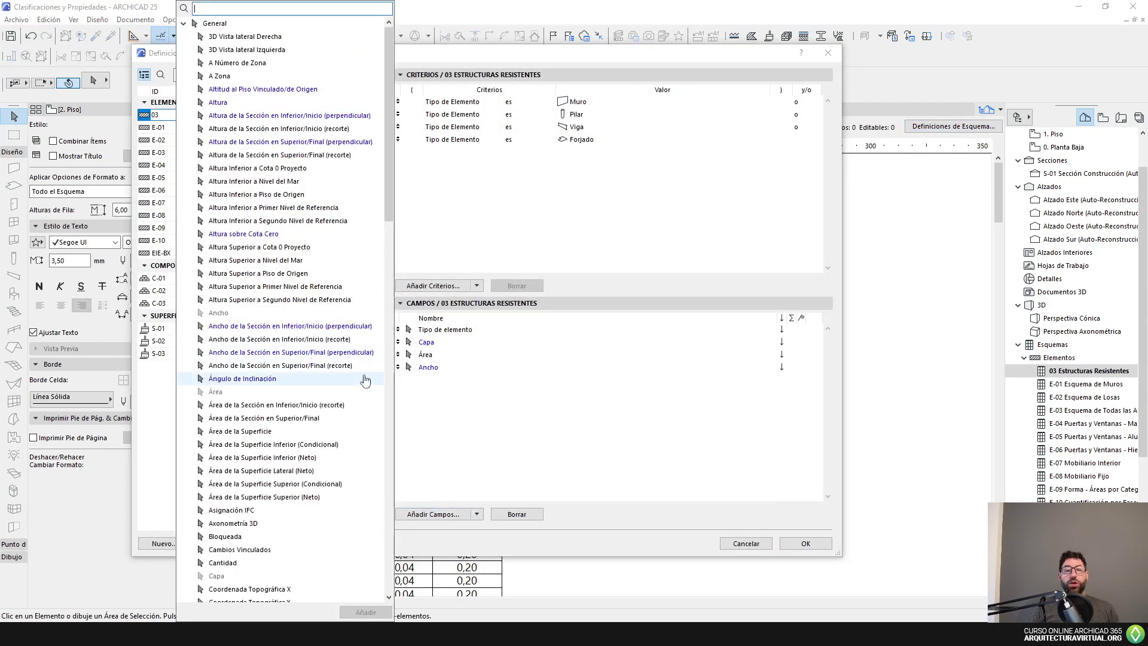
{"action": "left_click", "coordinate": [184, 23]}
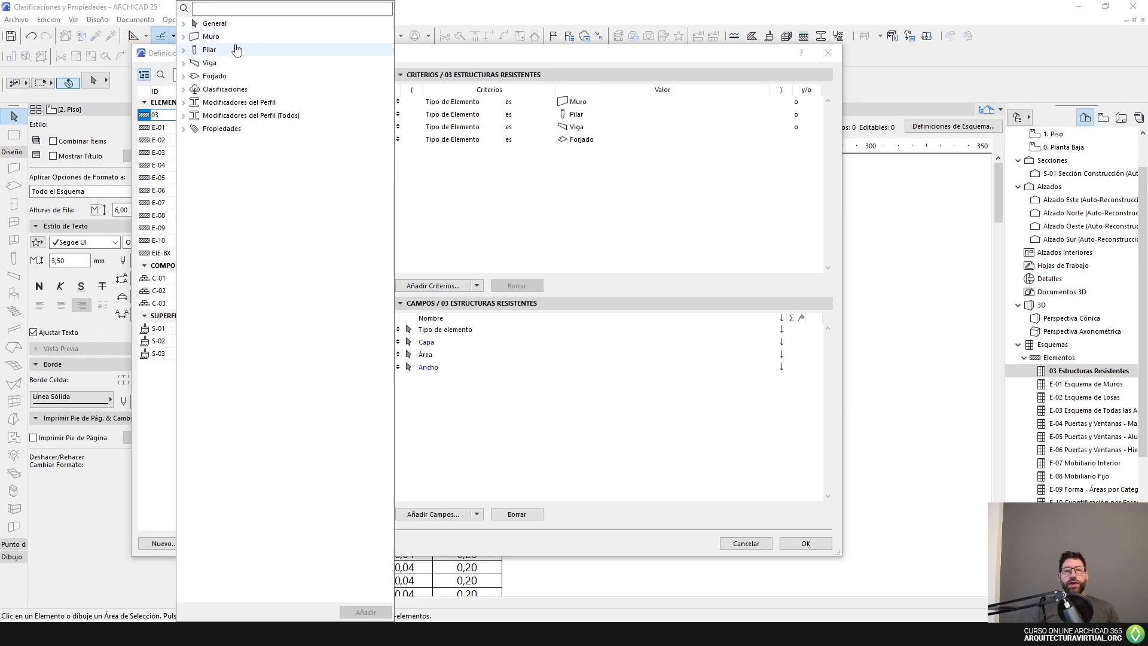
{"action": "double_click", "coordinate": [197, 90]}
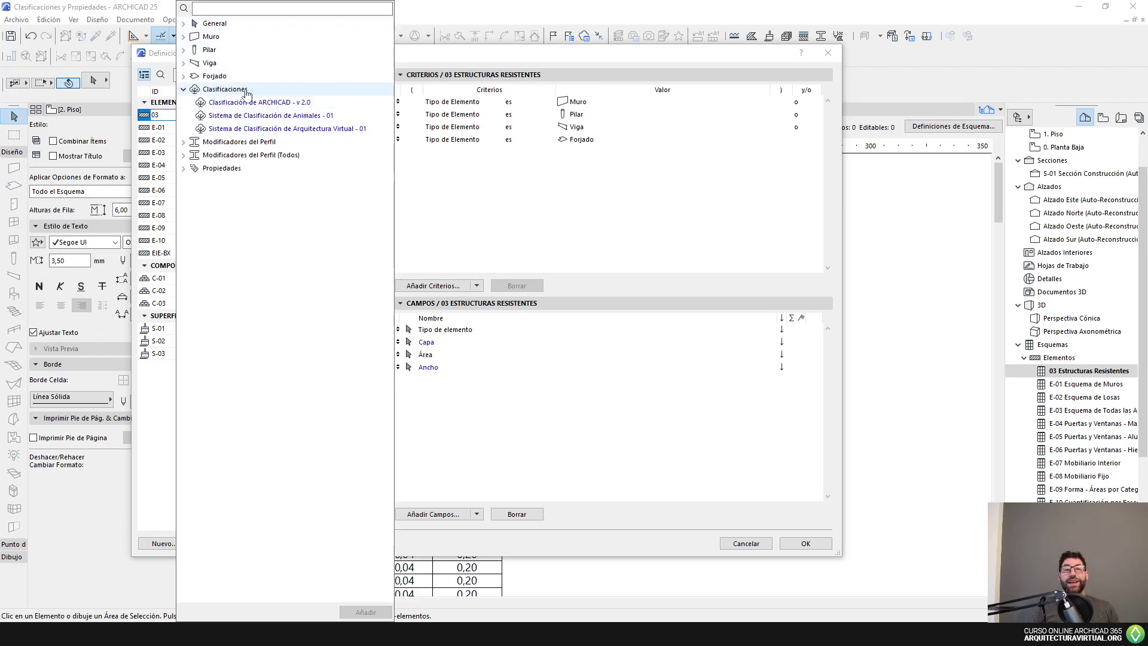
{"action": "left_click", "coordinate": [258, 130]}
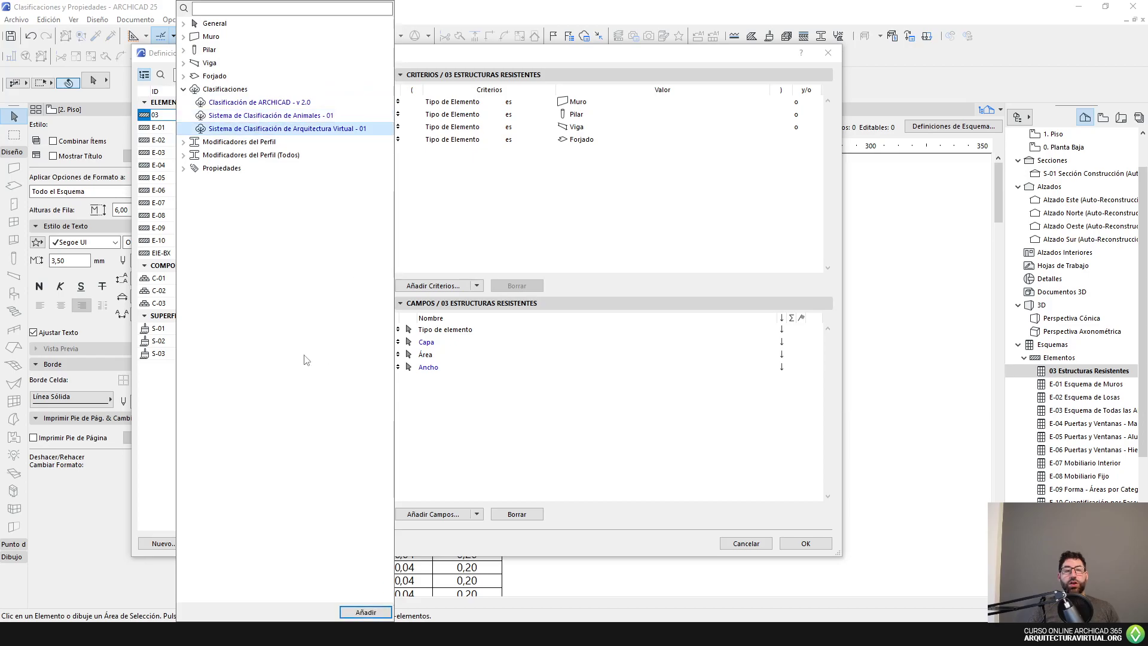
{"action": "left_click", "coordinate": [365, 612]}
{"action": "left_click_drag", "start_coordinate": [400, 385], "coordinate": [398, 329]}
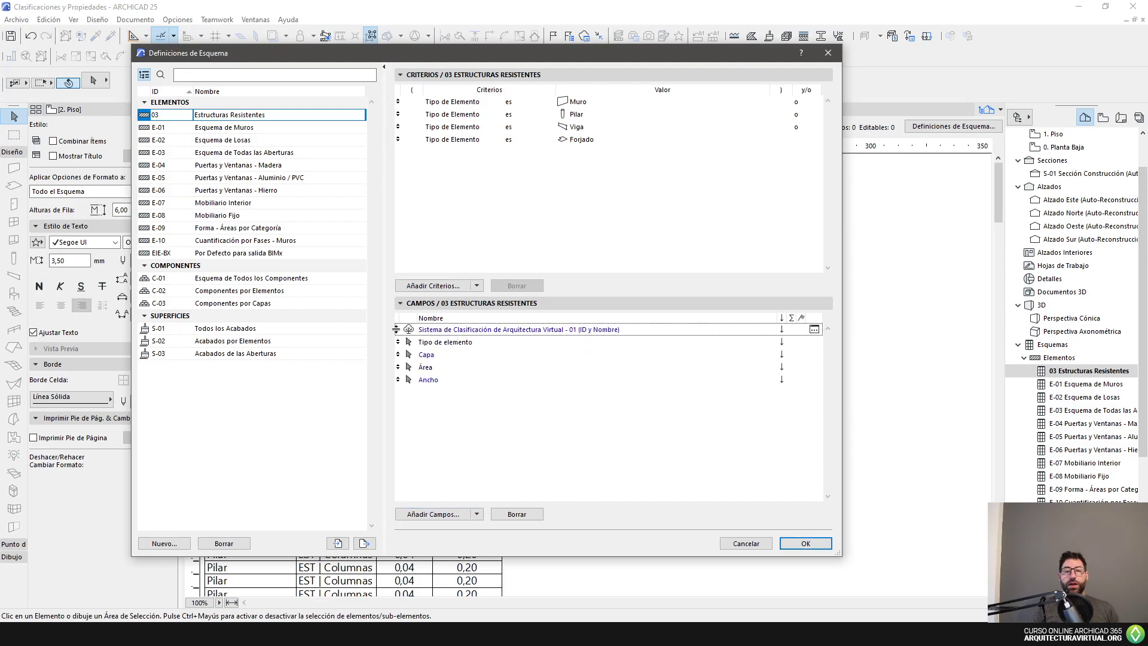
Remove the Tipo de elemento and Capa fields from the schedule definition and apply the changes.
{"action": "left_click", "coordinate": [493, 344]}
{"action": "left_click", "coordinate": [517, 513]}
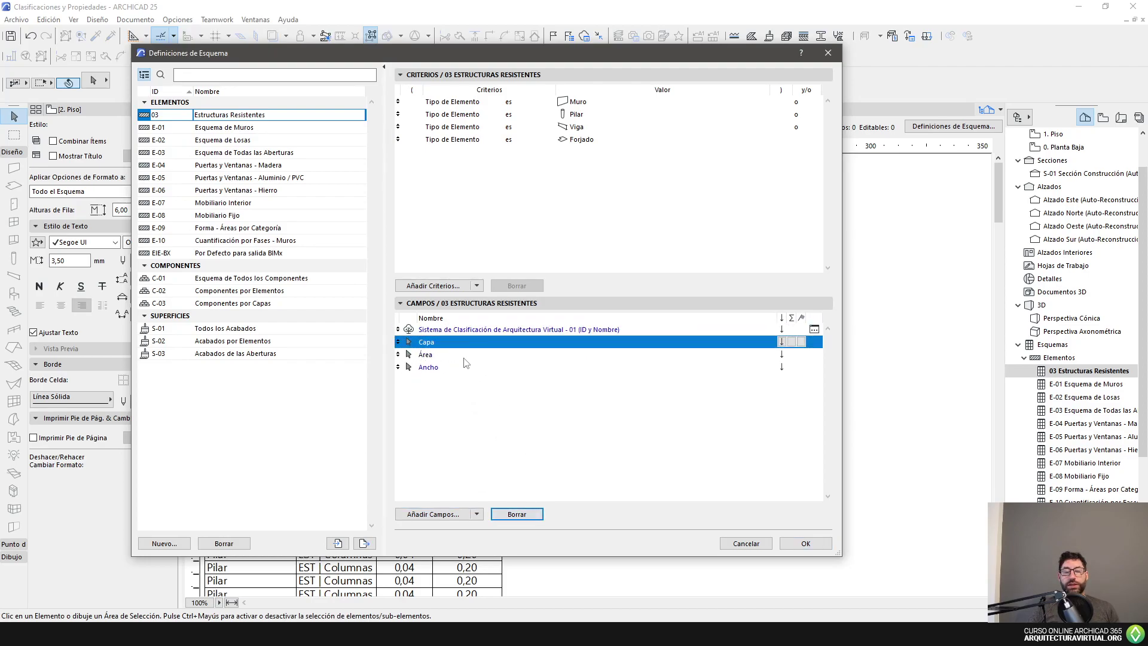
{"action": "left_click", "coordinate": [517, 513]}
{"action": "left_click", "coordinate": [805, 543]}
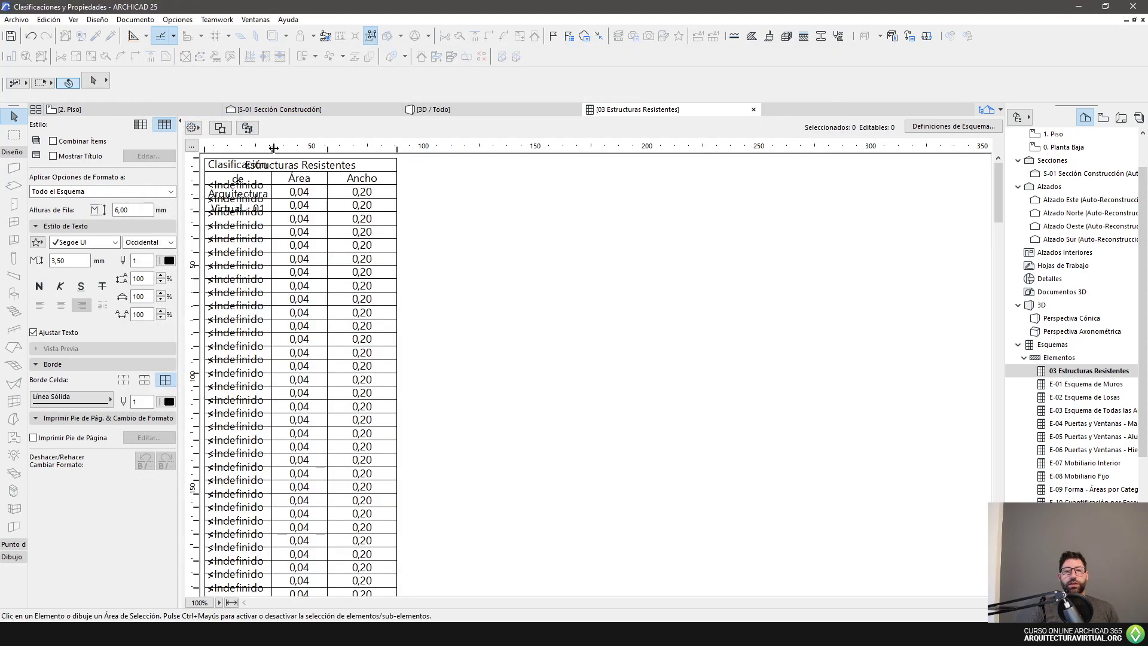
Fit the classification column's width to its text and review the classified slabs and footings at the end of the schedule.
{"action": "double_click", "coordinate": [273, 147]}
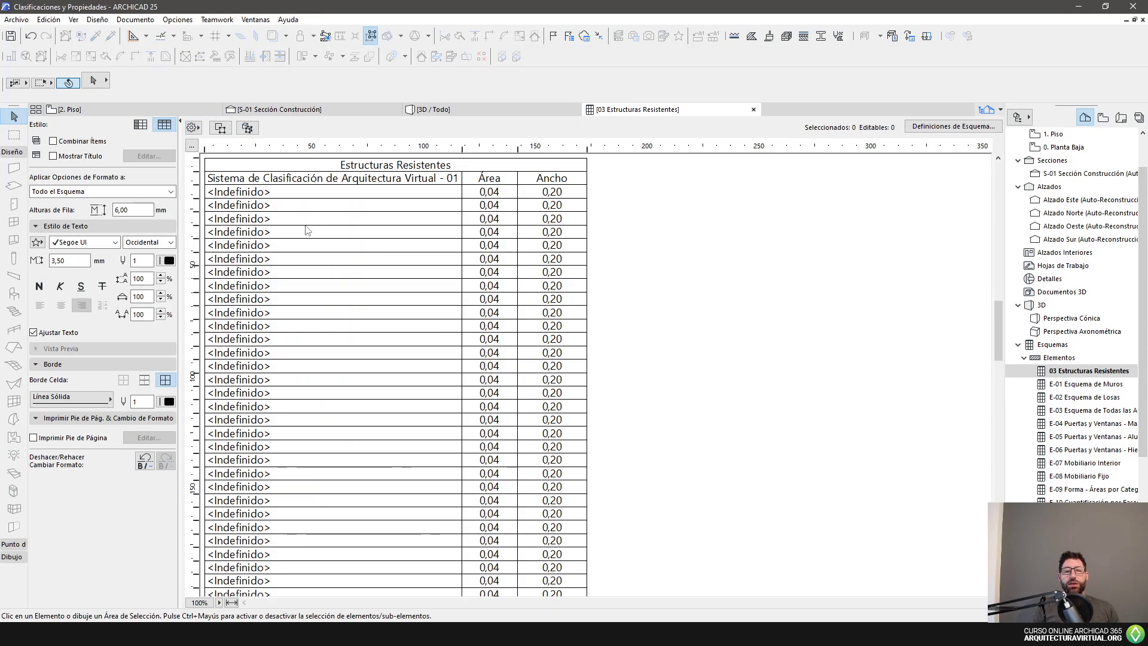
{"action": "scroll", "coordinate": [307, 230], "scroll_direction": "down", "scroll_amount": 5}
{"action": "scroll", "coordinate": [299, 280], "scroll_direction": "down", "scroll_amount": 5}
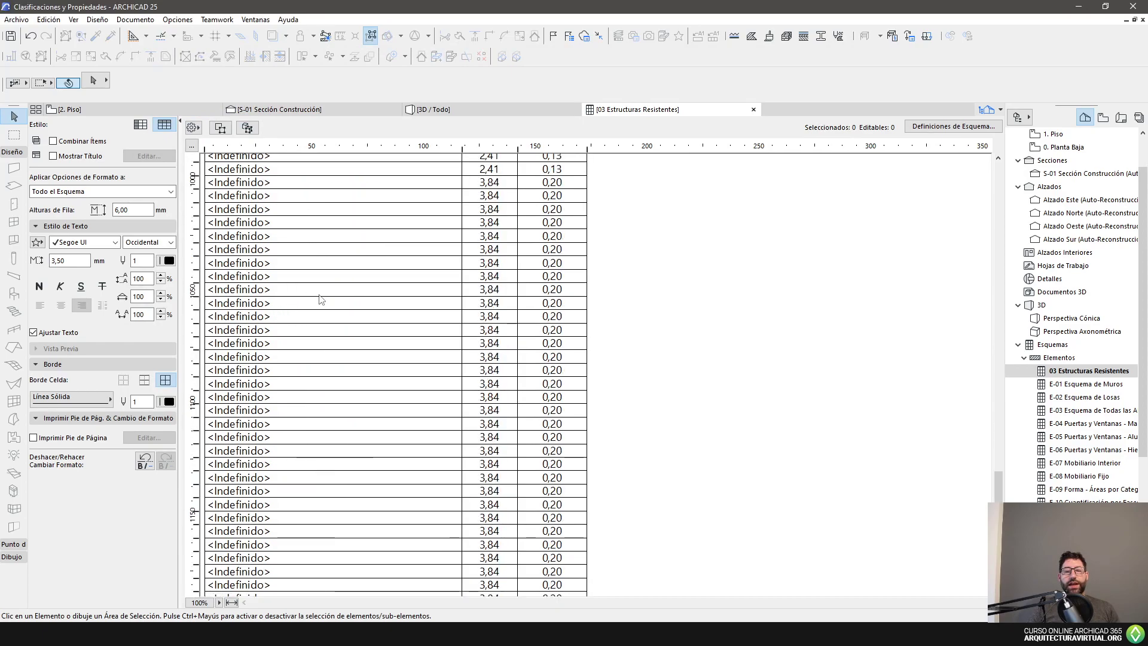
{"action": "scroll", "coordinate": [320, 299], "scroll_direction": "down", "scroll_amount": 2}
{"action": "scroll", "coordinate": [287, 281], "scroll_direction": "up", "scroll_amount": 1}
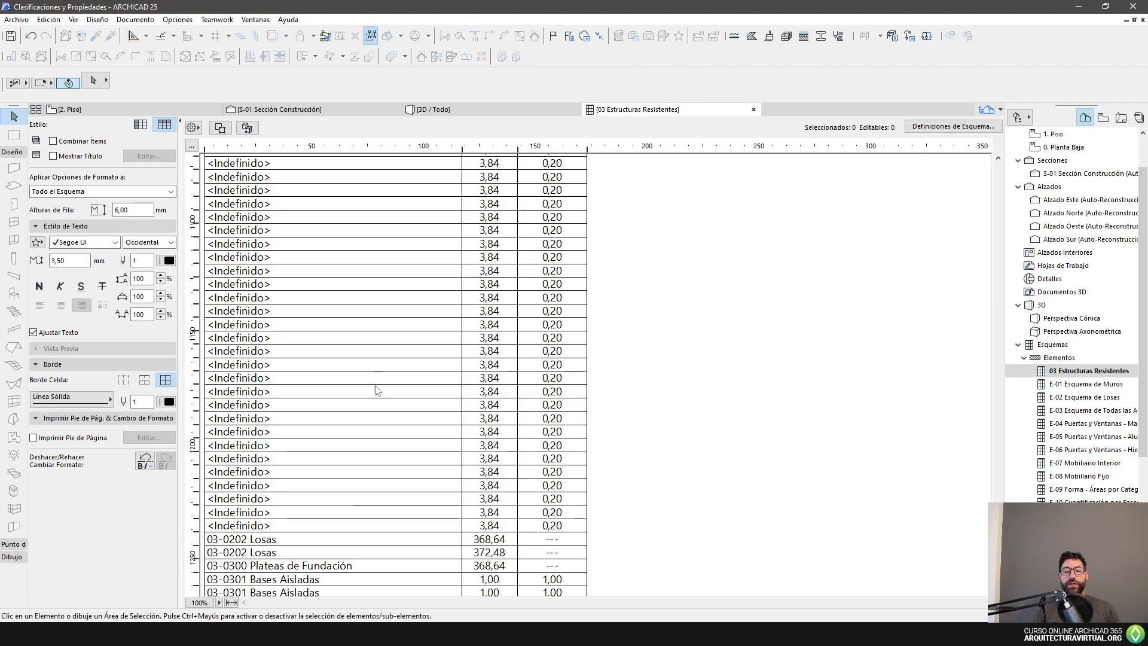
{"action": "scroll", "coordinate": [389, 386], "scroll_direction": "down", "scroll_amount": 3}
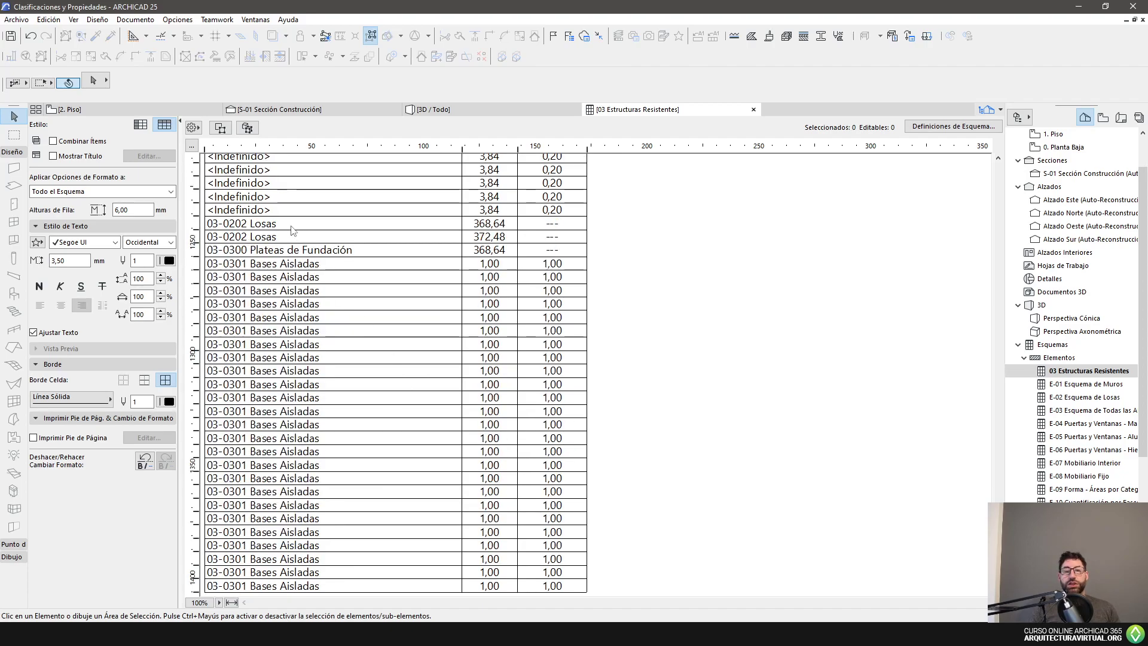
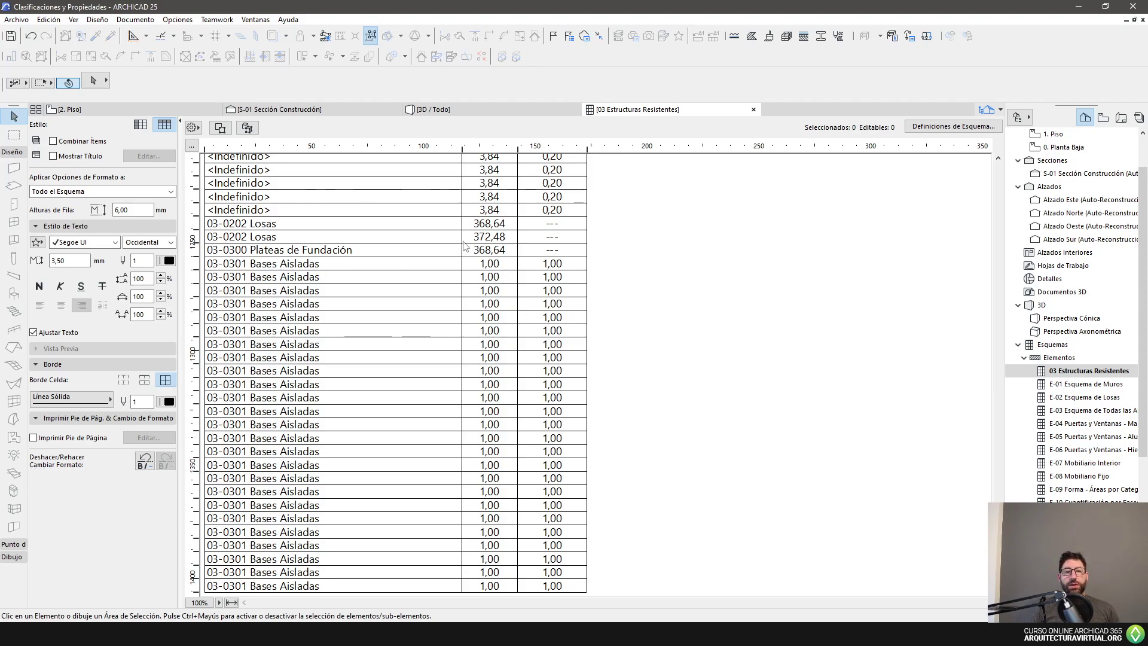
Compare the schedule with and without Combinar Ítems, leaving identical items combined.
{"action": "left_click", "coordinate": [95, 145]}
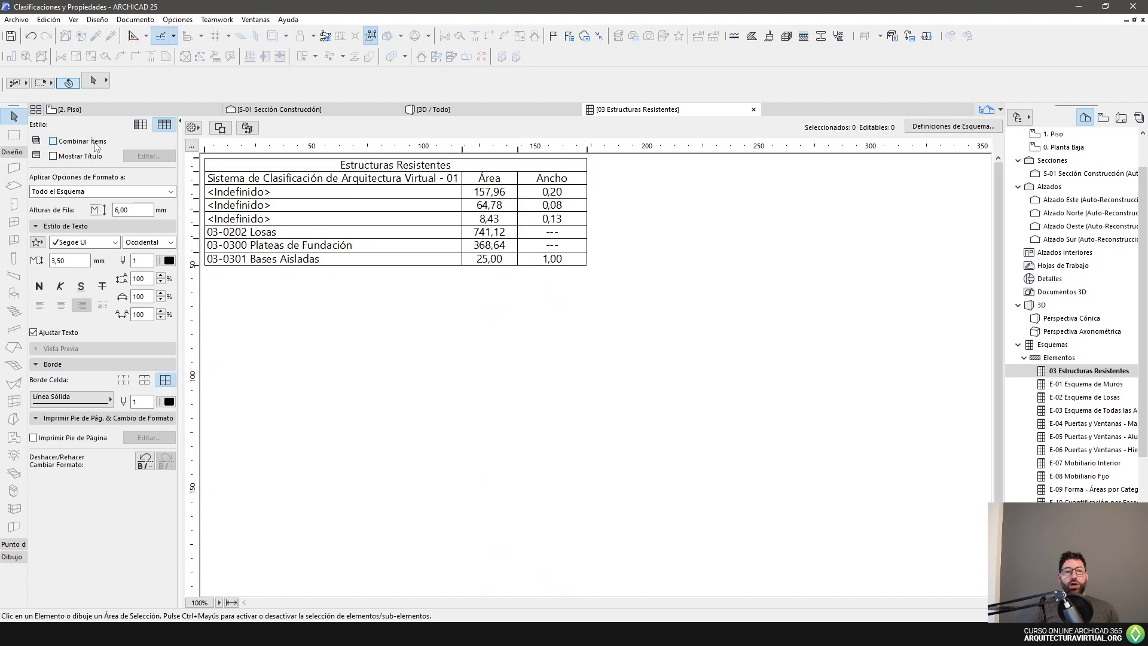
{"action": "left_click", "coordinate": [81, 144]}
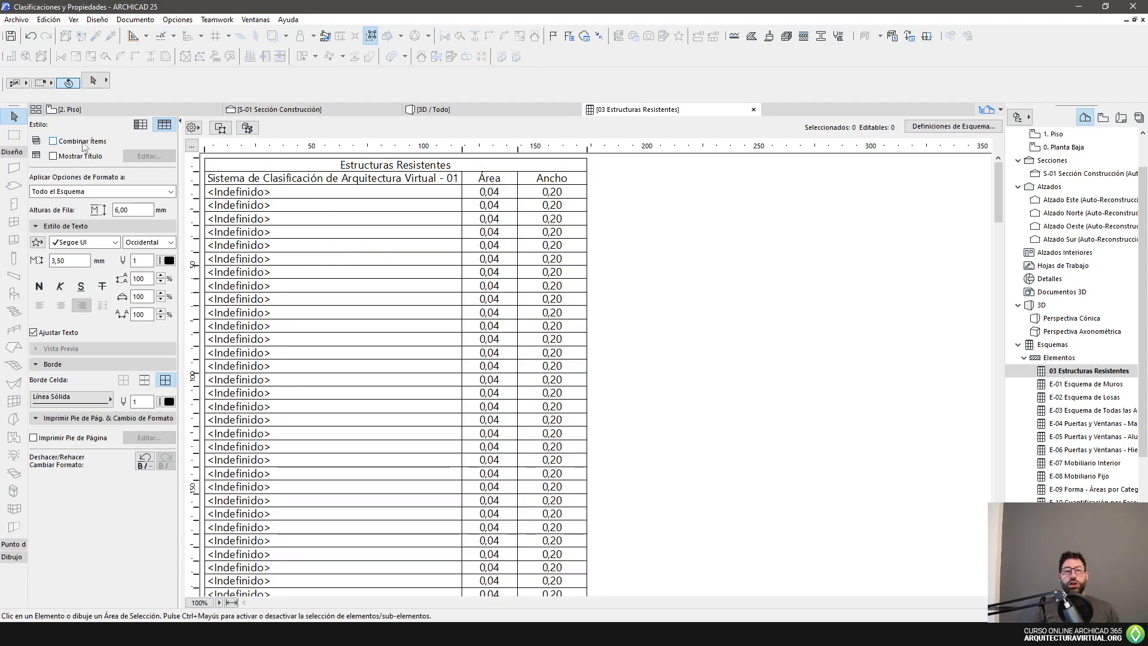
{"action": "scroll", "coordinate": [296, 319], "scroll_direction": "down", "scroll_amount": 15}
{"action": "scroll", "coordinate": [296, 320], "scroll_direction": "down", "scroll_amount": 20}
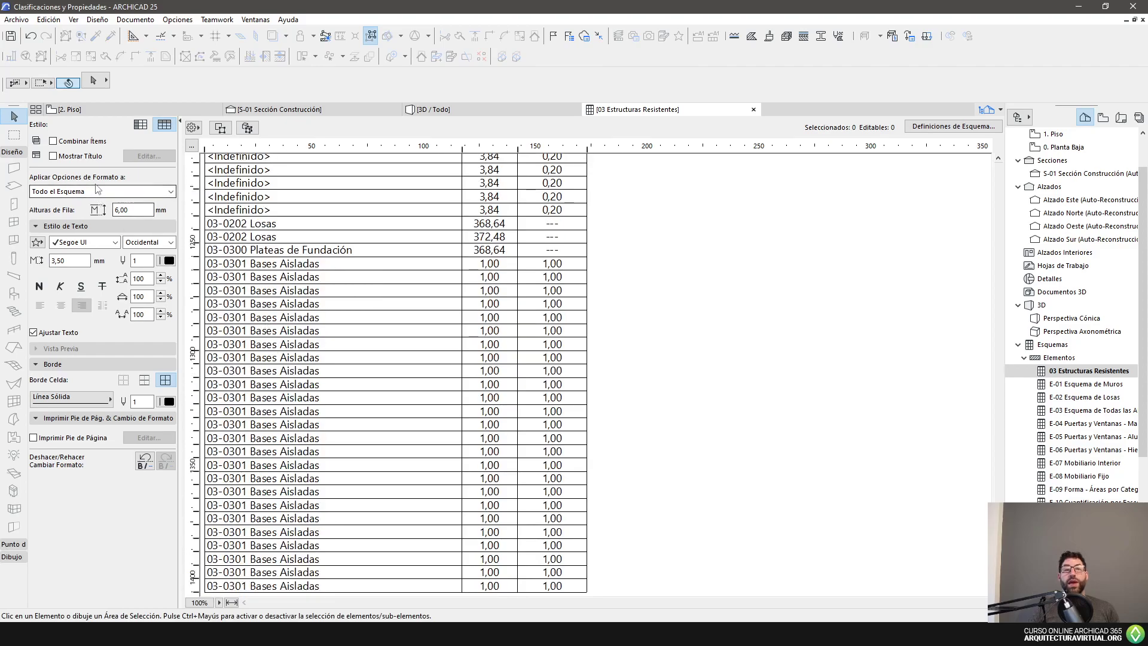
{"action": "left_click", "coordinate": [93, 144]}
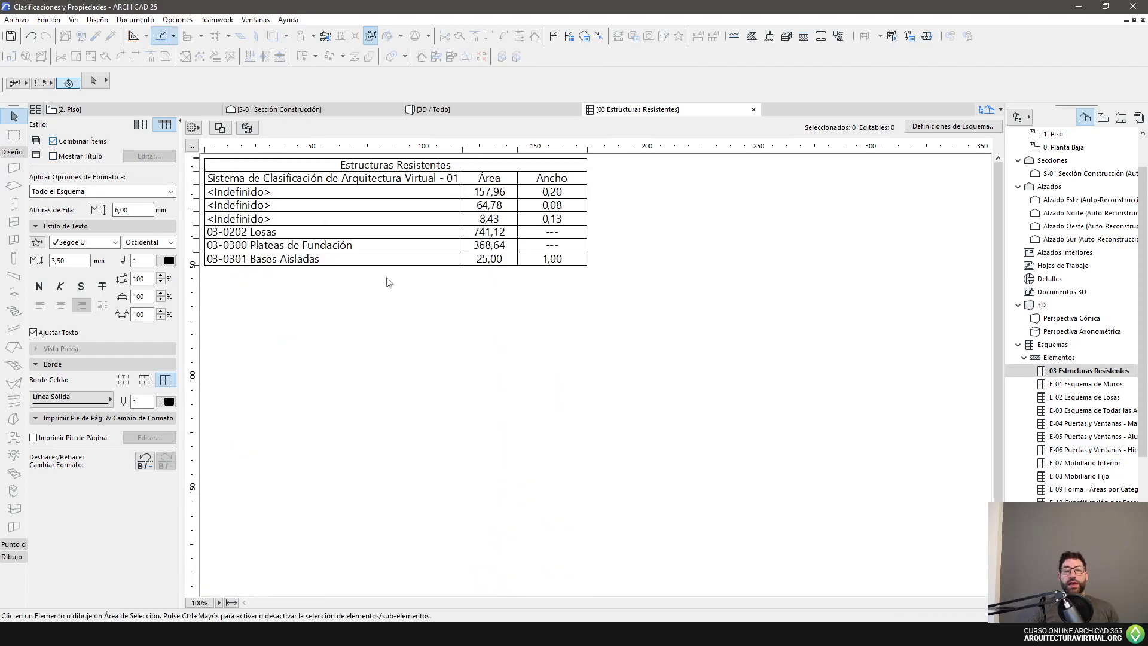
Select the combined Losas, Plateas de Fundación and Bases Aisladas rows one after another to examine their values.
{"action": "left_click", "coordinate": [359, 237]}
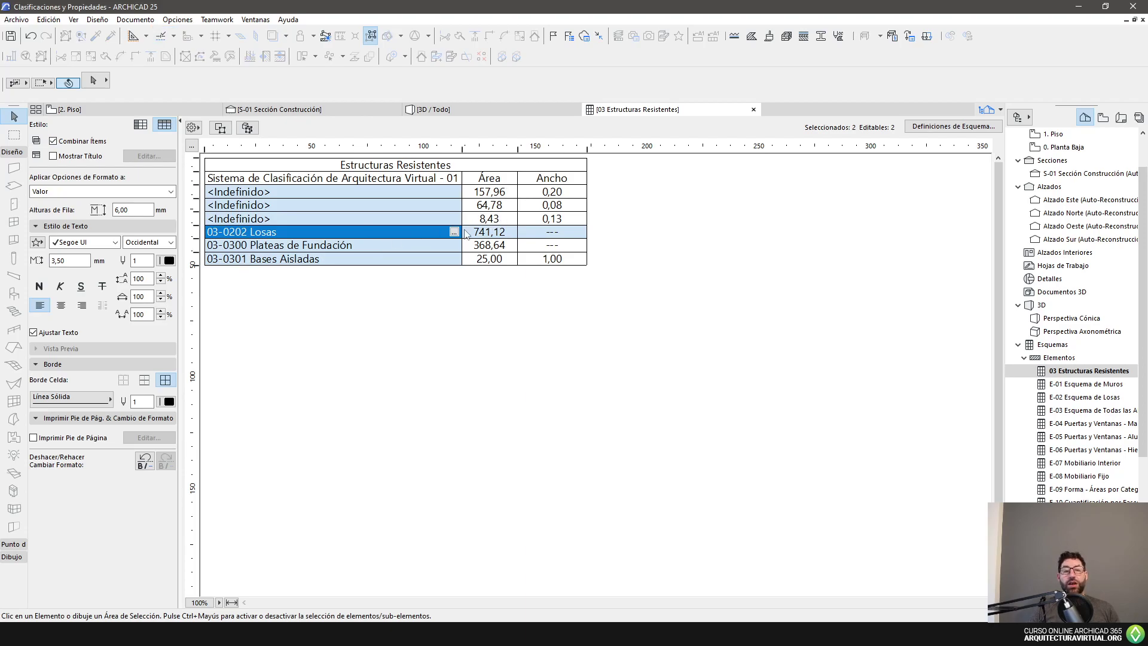
{"action": "left_click", "coordinate": [418, 285]}
{"action": "left_click", "coordinate": [409, 246]}
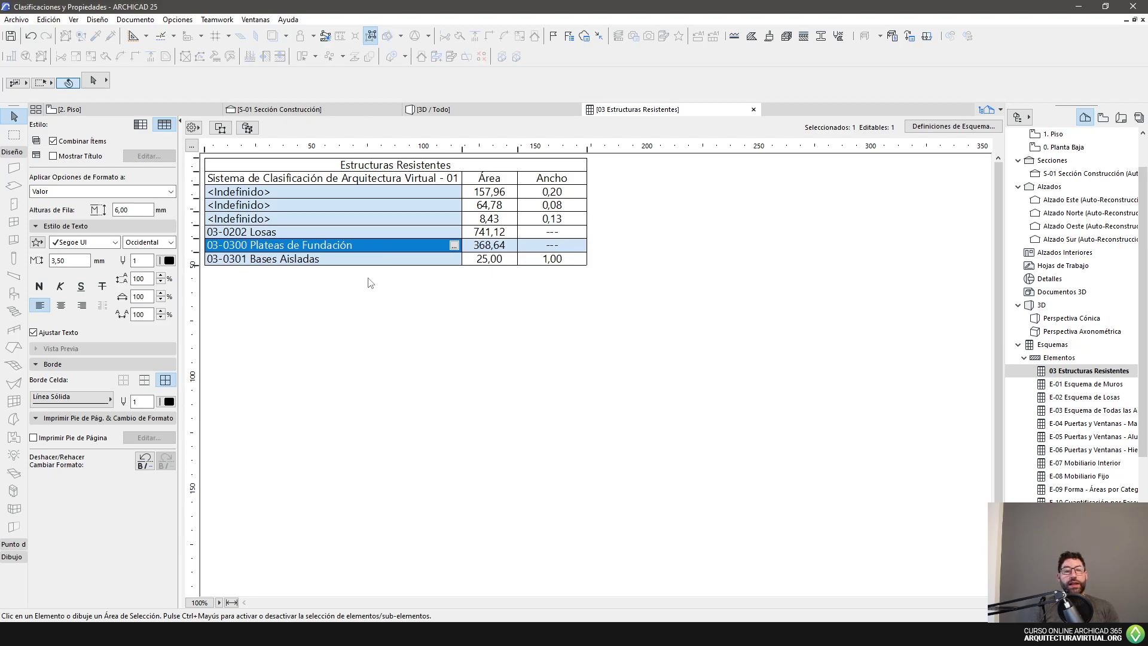
{"action": "left_click", "coordinate": [373, 290]}
{"action": "left_click", "coordinate": [362, 260]}
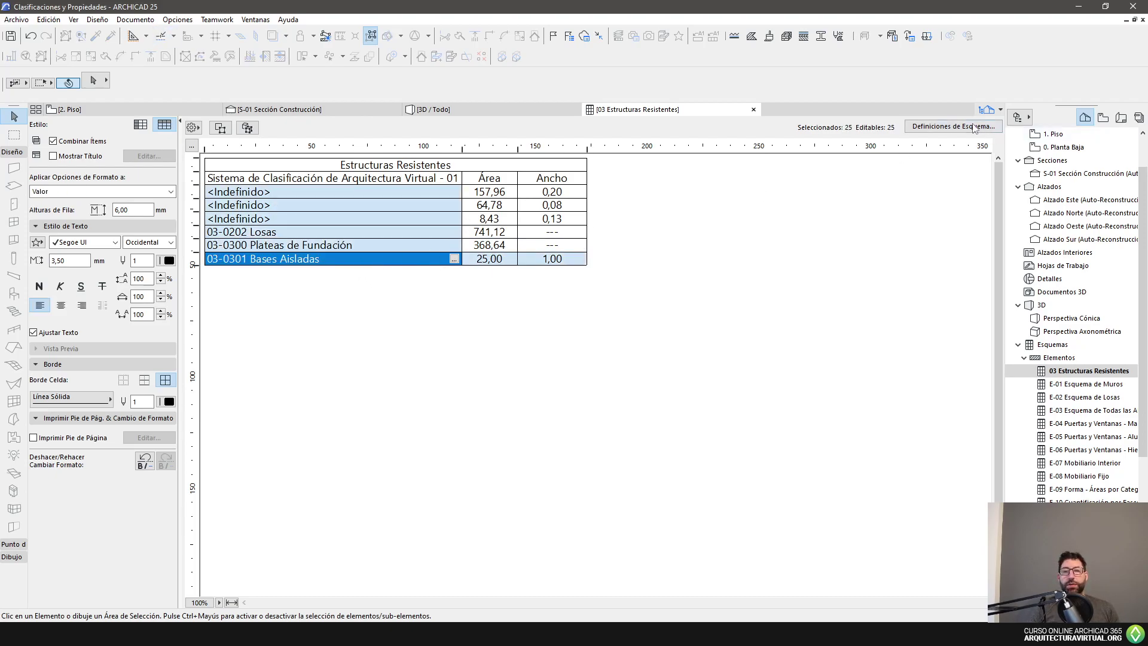
Add the general Volumen (Neto) field to the Estructuras Resistentes schedule definition and apply it.
{"action": "left_click", "coordinate": [954, 126]}
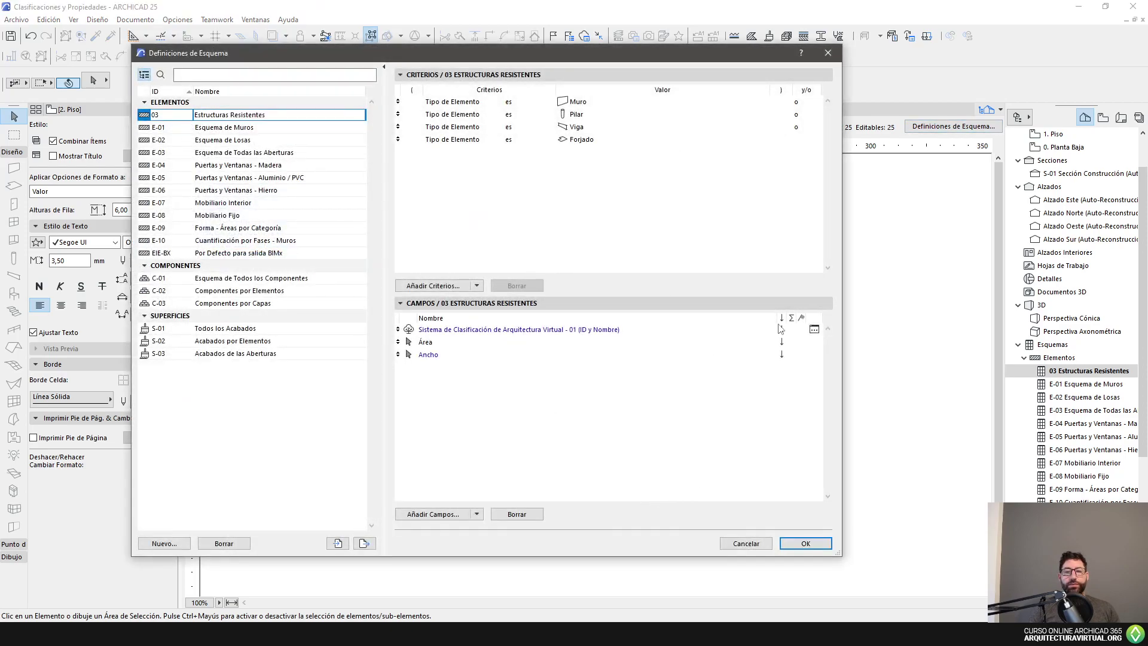
{"action": "left_click", "coordinate": [433, 514]}
{"action": "left_click", "coordinate": [215, 337]}
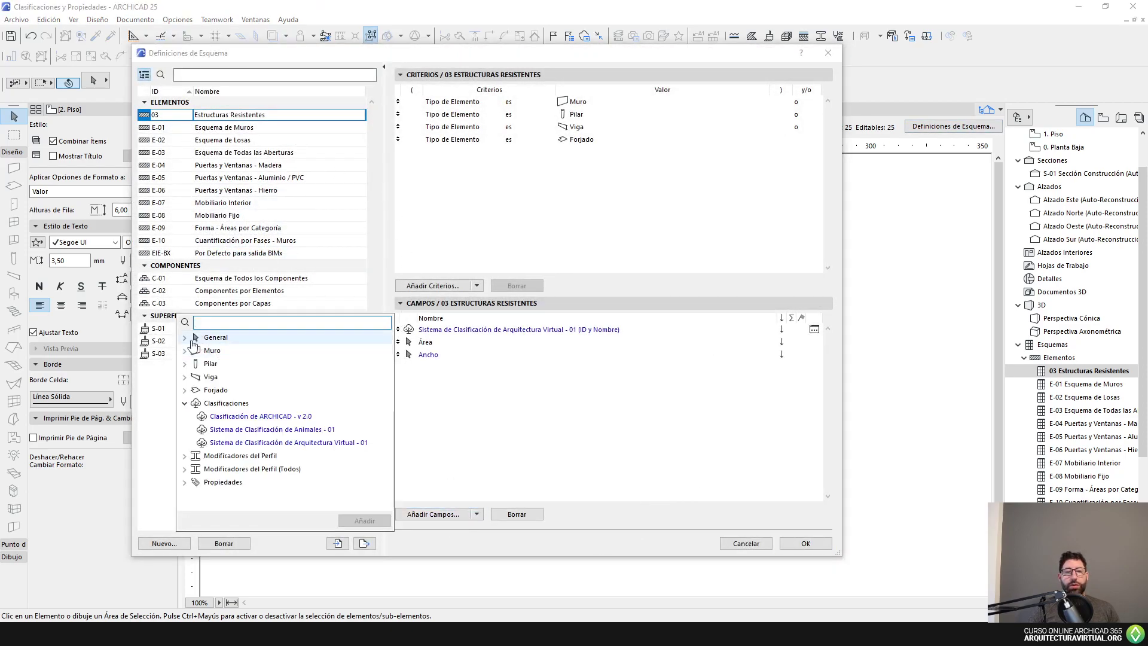
{"action": "left_click", "coordinate": [184, 337]}
{"action": "scroll", "coordinate": [263, 359], "scroll_direction": "down", "scroll_amount": 15}
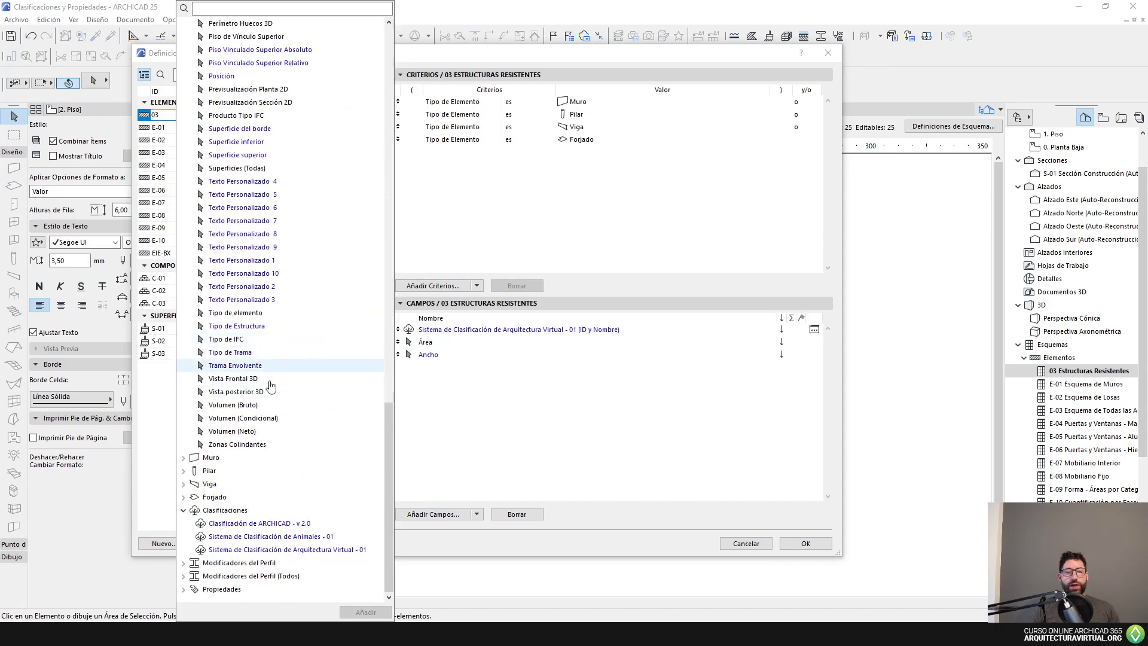
{"action": "left_click", "coordinate": [233, 431]}
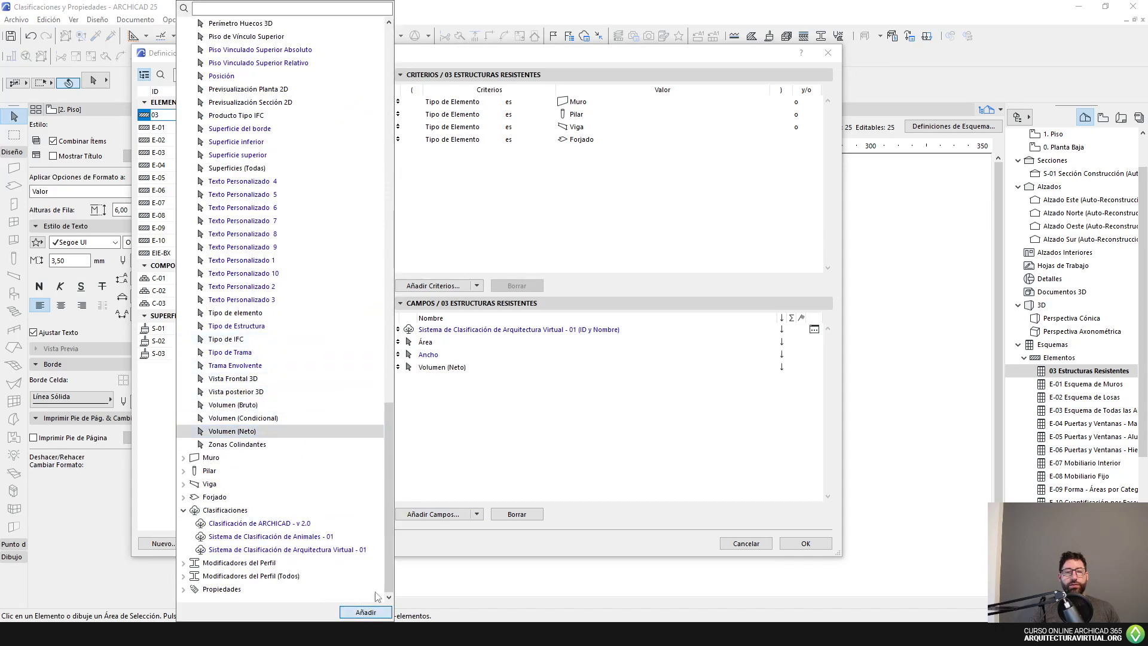
{"action": "left_click", "coordinate": [364, 611]}
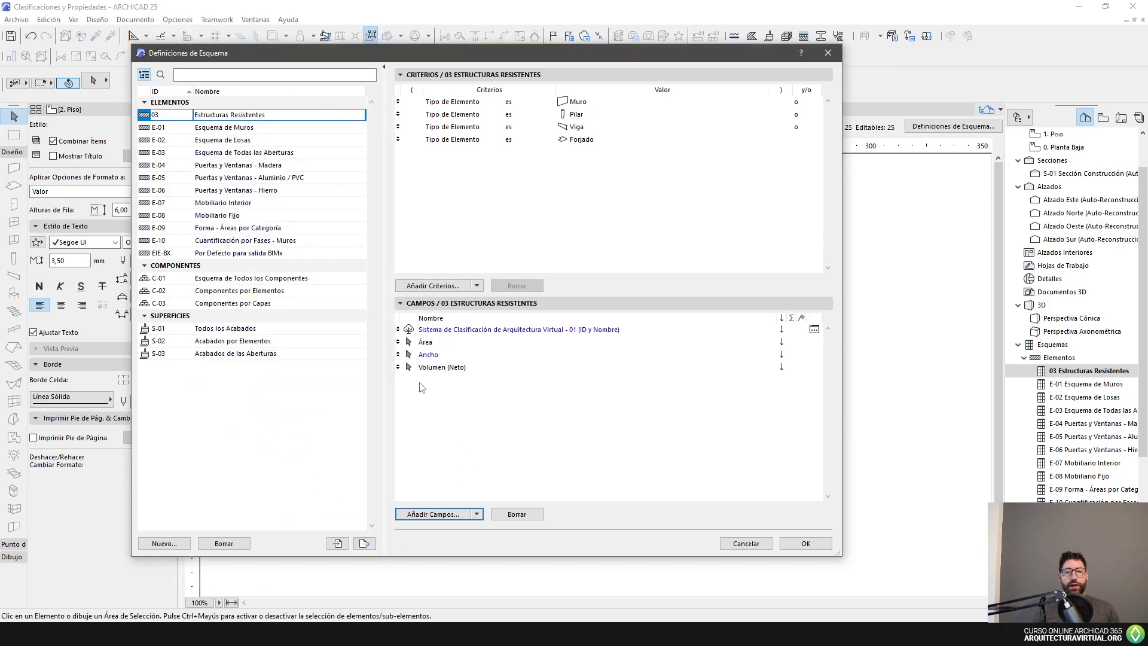
{"action": "left_click", "coordinate": [806, 542]}
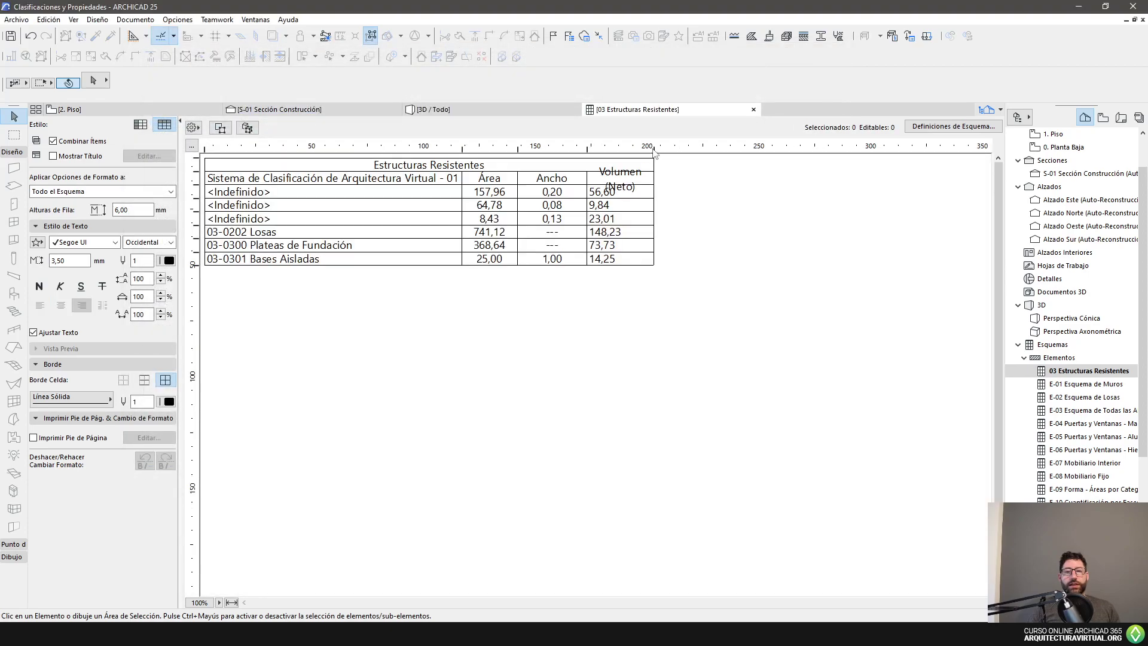
Fit the Volumen (Neto) column's width to its heading and center its values.
{"action": "double_click", "coordinate": [653, 149]}
{"action": "left_click", "coordinate": [634, 194]}
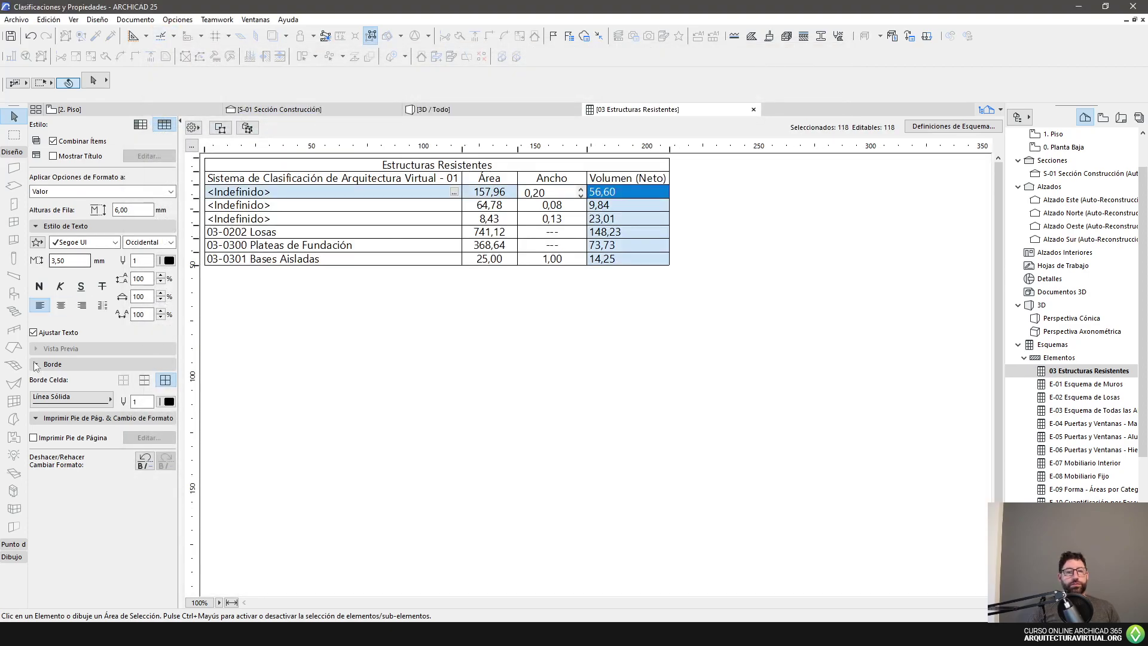
{"action": "left_click", "coordinate": [60, 305]}
{"action": "left_click", "coordinate": [402, 290]}
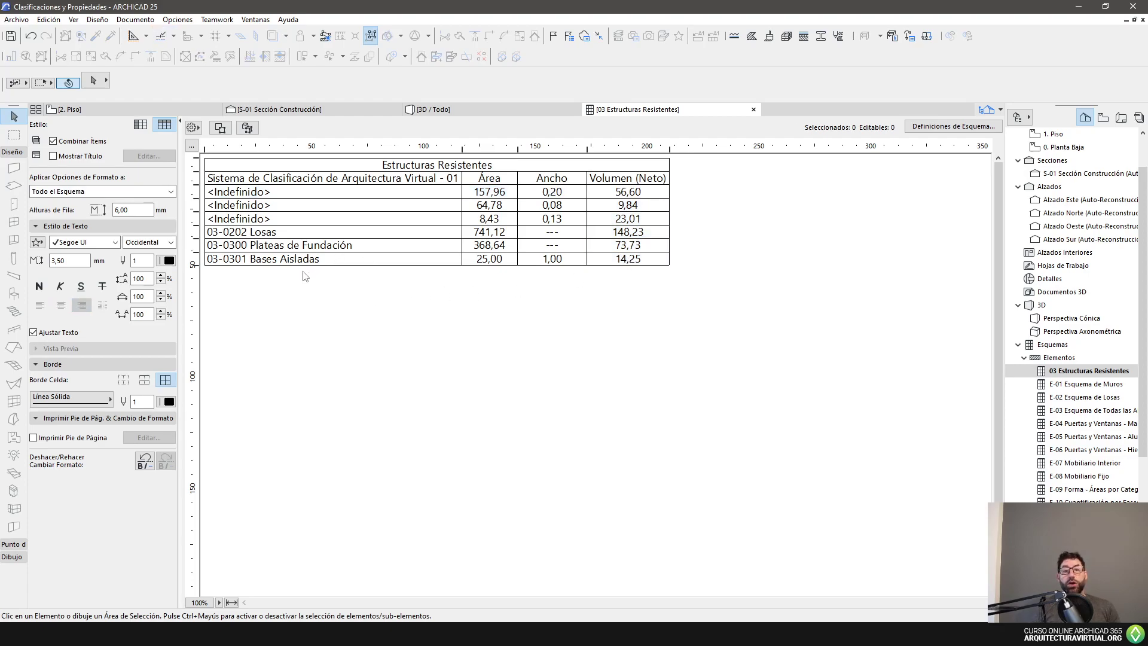
Examine the combined Plateas de Fundación and Losas rows of the schedule, then clear the selection.
{"action": "left_click", "coordinate": [360, 251]}
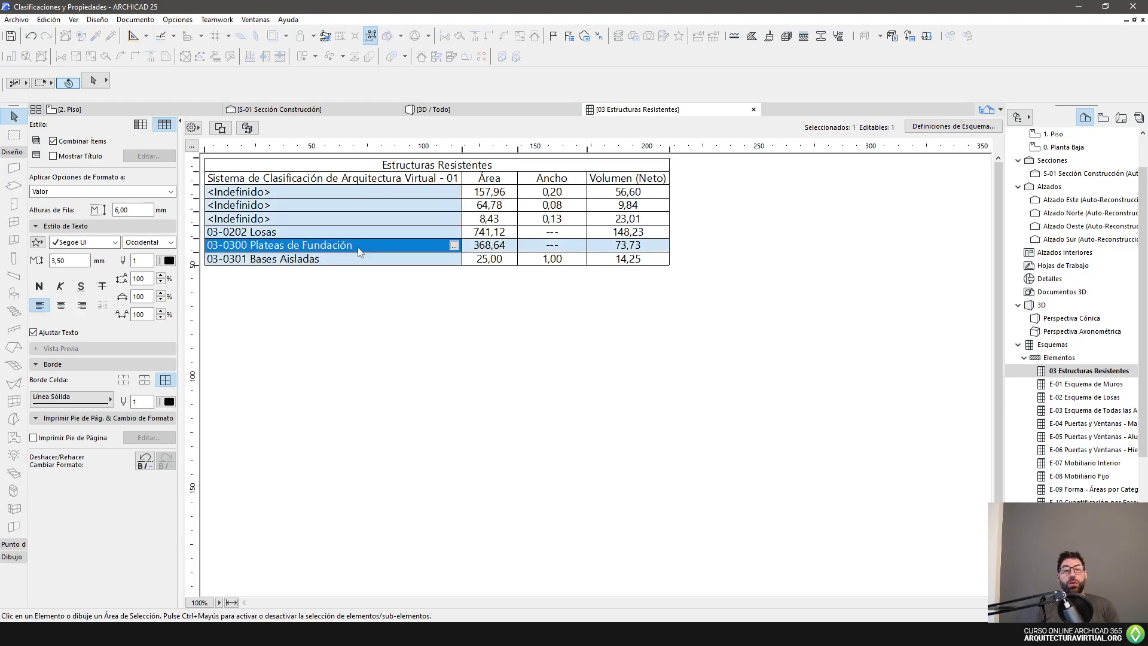
{"action": "left_click", "coordinate": [366, 233]}
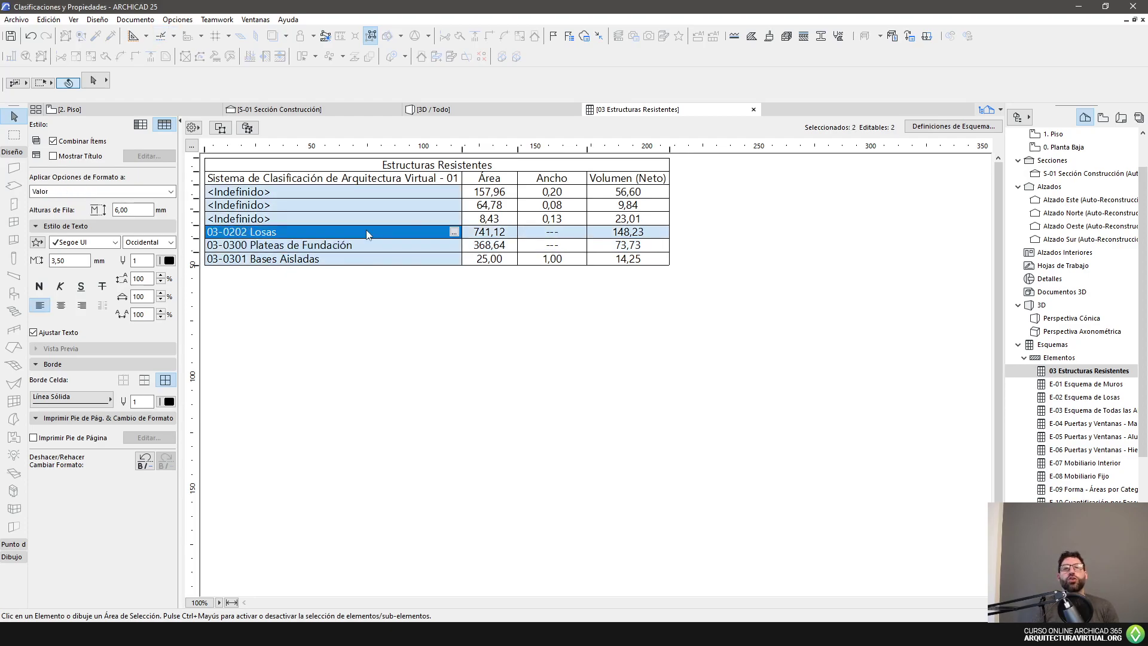
{"action": "left_click", "coordinate": [340, 363]}
Show the elements of the <Indefinido> row with 0,13 width in the 3D view and examine them in the model.
{"action": "left_click", "coordinate": [323, 220]}
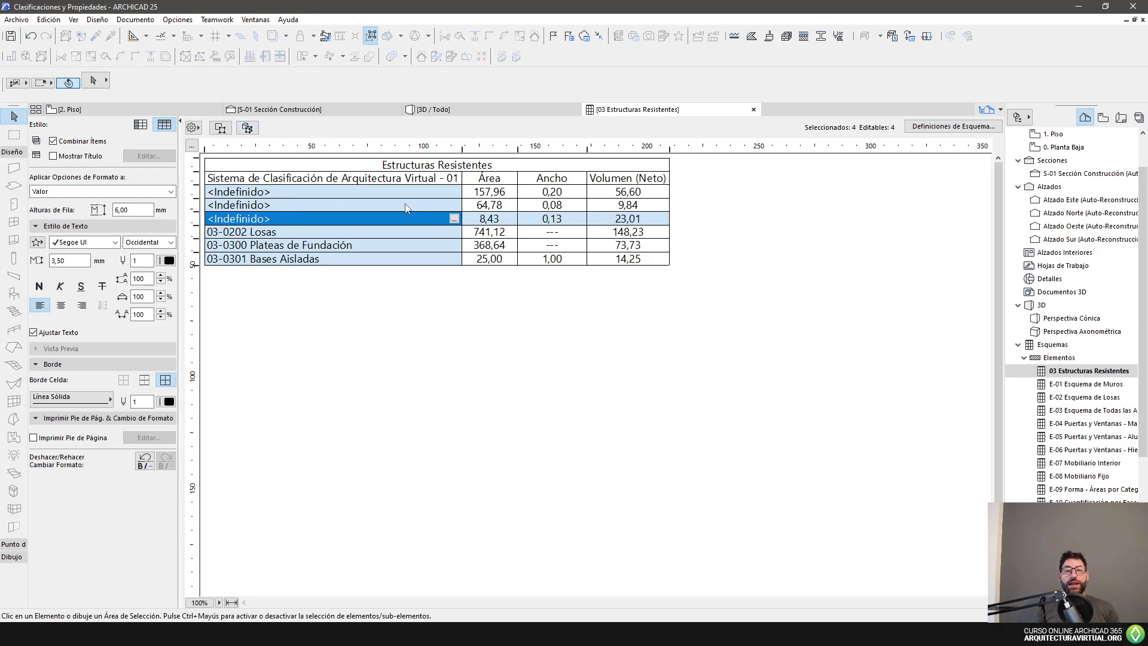
{"action": "left_click", "coordinate": [242, 130]}
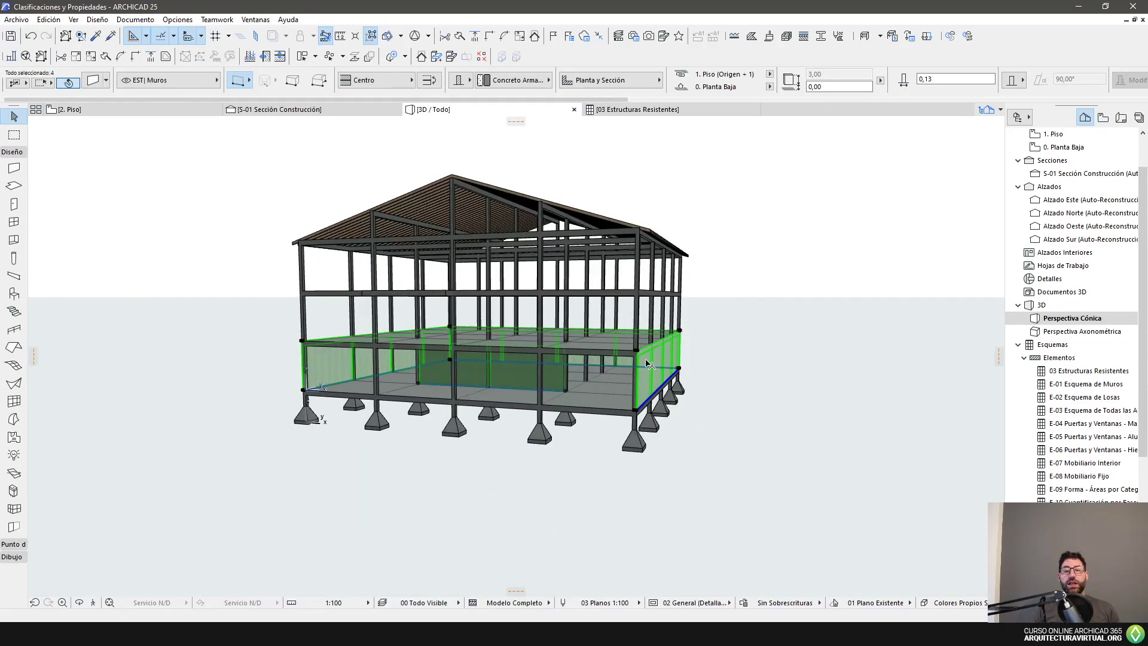
{"action": "scroll", "coordinate": [654, 361], "scroll_direction": "up", "scroll_amount": 3}
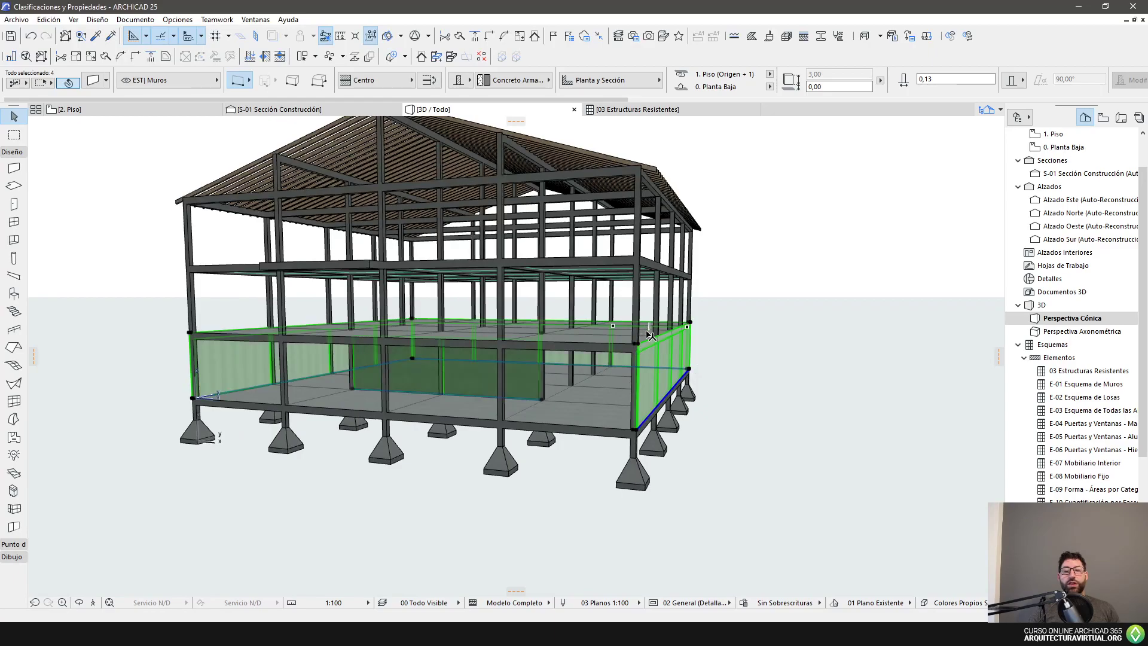
{"action": "middle_click_drag", "start_coordinate": [649, 332], "coordinate": [598, 286], "text": "shift"}
{"action": "left_click", "coordinate": [594, 282]}
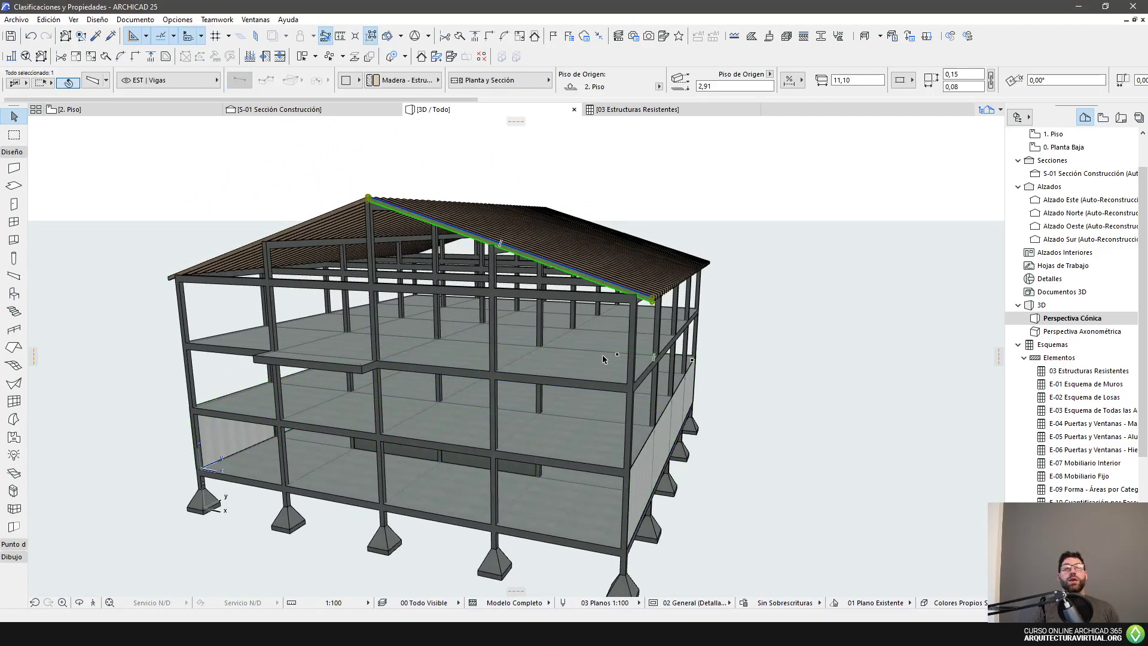
{"action": "middle_click_drag", "start_coordinate": [607, 366], "coordinate": [616, 400], "text": "shift"}
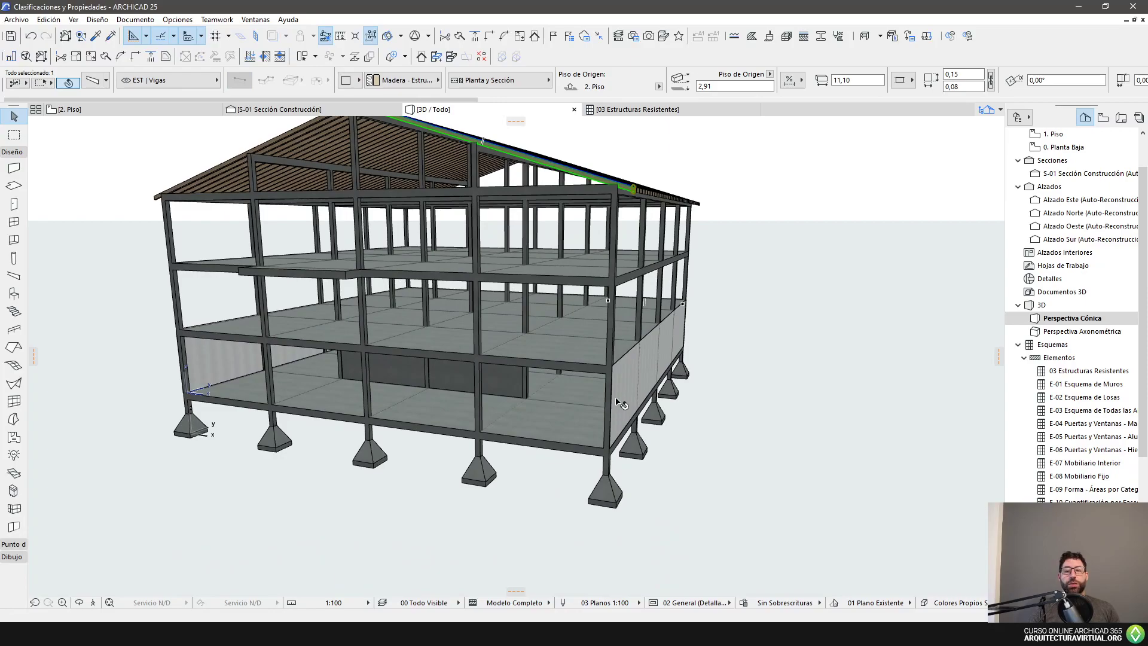
Show the elements of the <Indefinido> row with 0,08 width in 3D and examine them on the roof.
{"action": "left_click", "coordinate": [635, 110]}
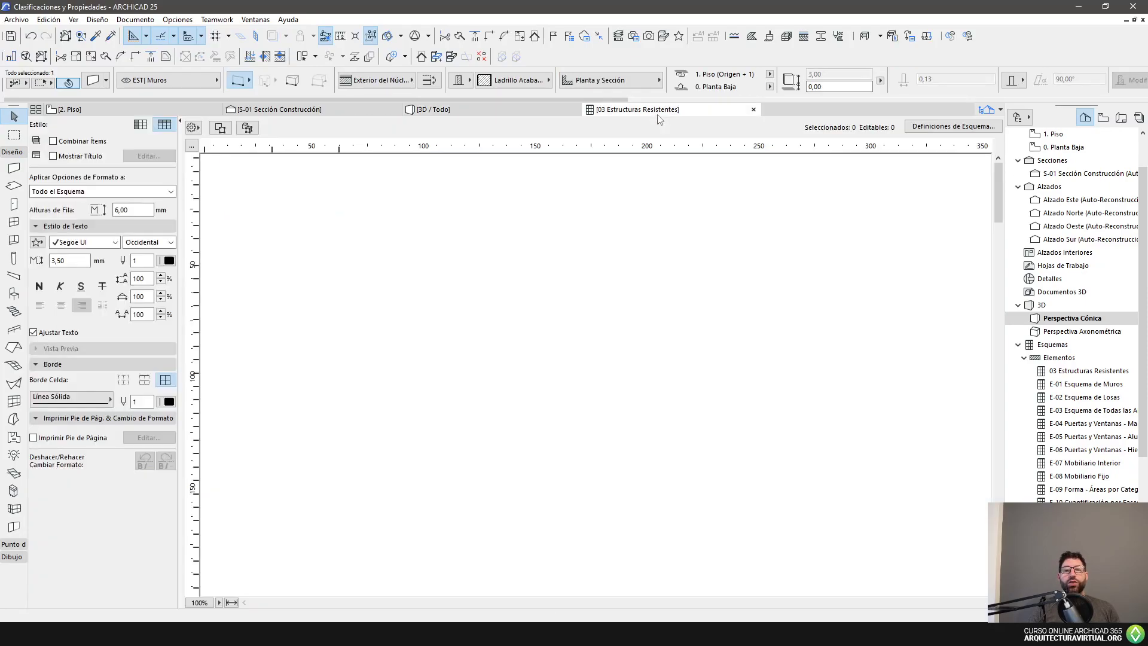
{"action": "left_click", "coordinate": [354, 211]}
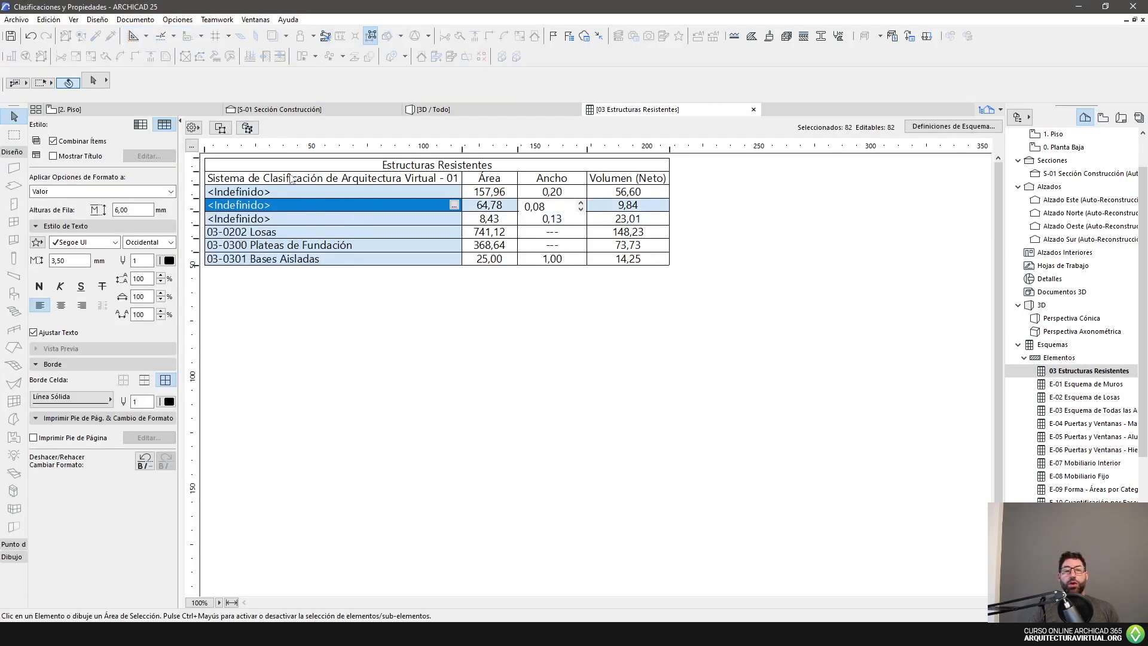
{"action": "left_click", "coordinate": [247, 127]}
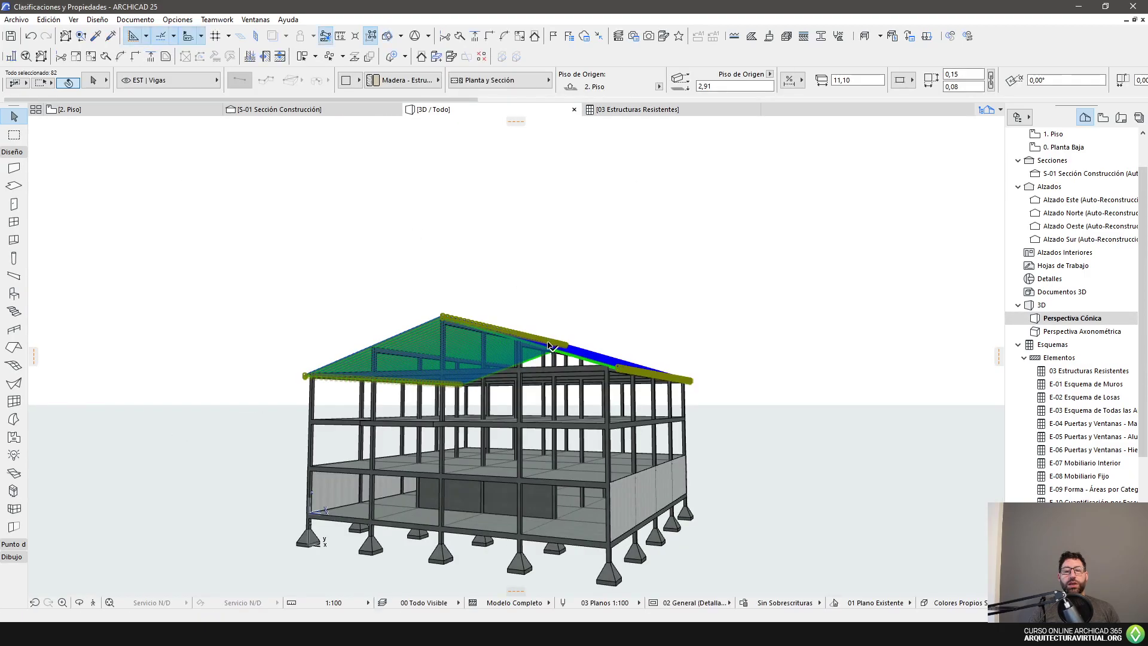
{"action": "scroll", "coordinate": [813, 91], "scroll_direction": "down", "scroll_amount": 10}
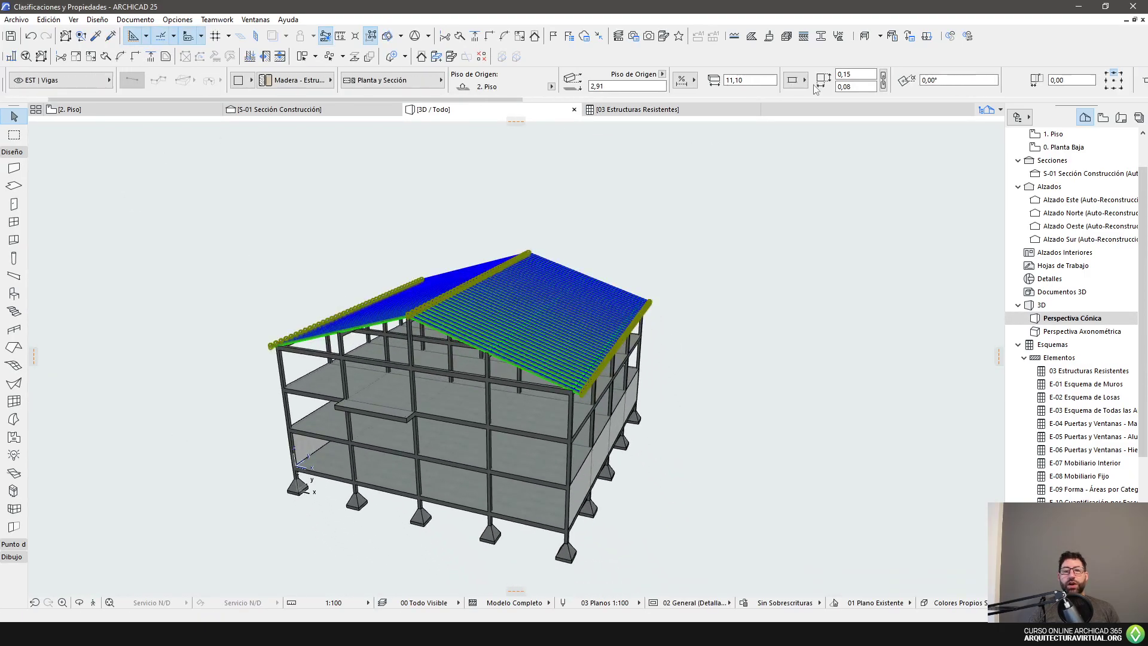
{"action": "key", "text": "Escape"}
{"action": "middle_click_drag", "start_coordinate": [607, 344], "coordinate": [771, 291], "text": "shift"}
{"action": "left_click_drag", "start_coordinate": [432, 287], "coordinate": [403, 336]}
{"action": "left_click", "coordinate": [404, 335]}
{"action": "middle_click_drag", "start_coordinate": [404, 336], "coordinate": [407, 338], "text": "shift"}
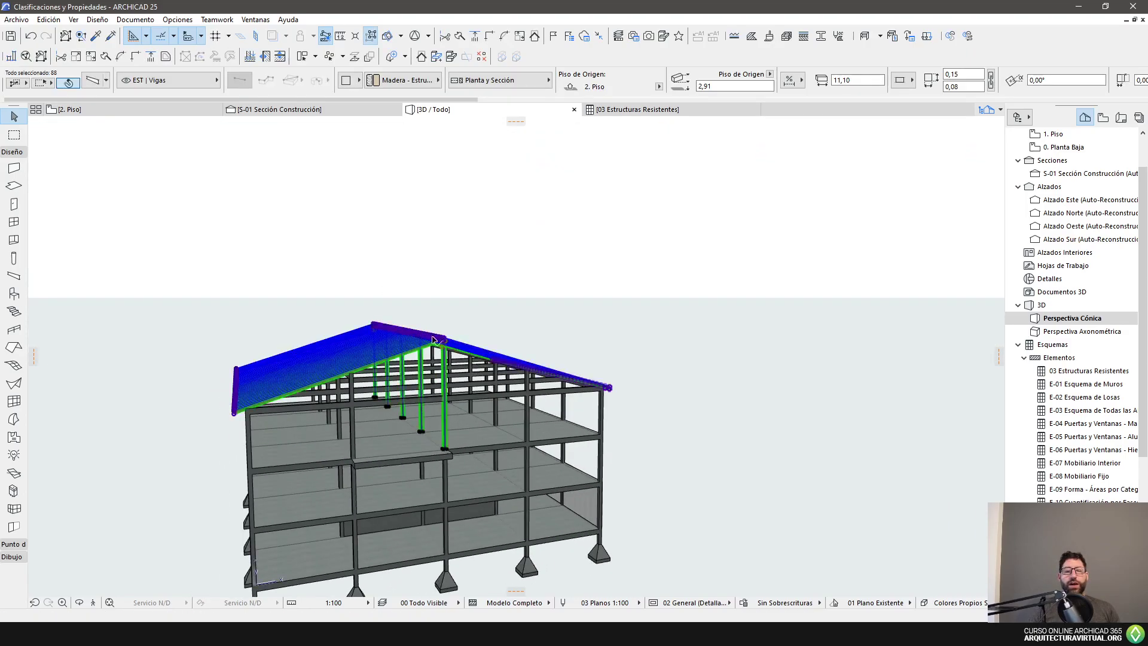
{"action": "key", "text": "Escape"}
{"action": "left_click", "coordinate": [80, 36]}
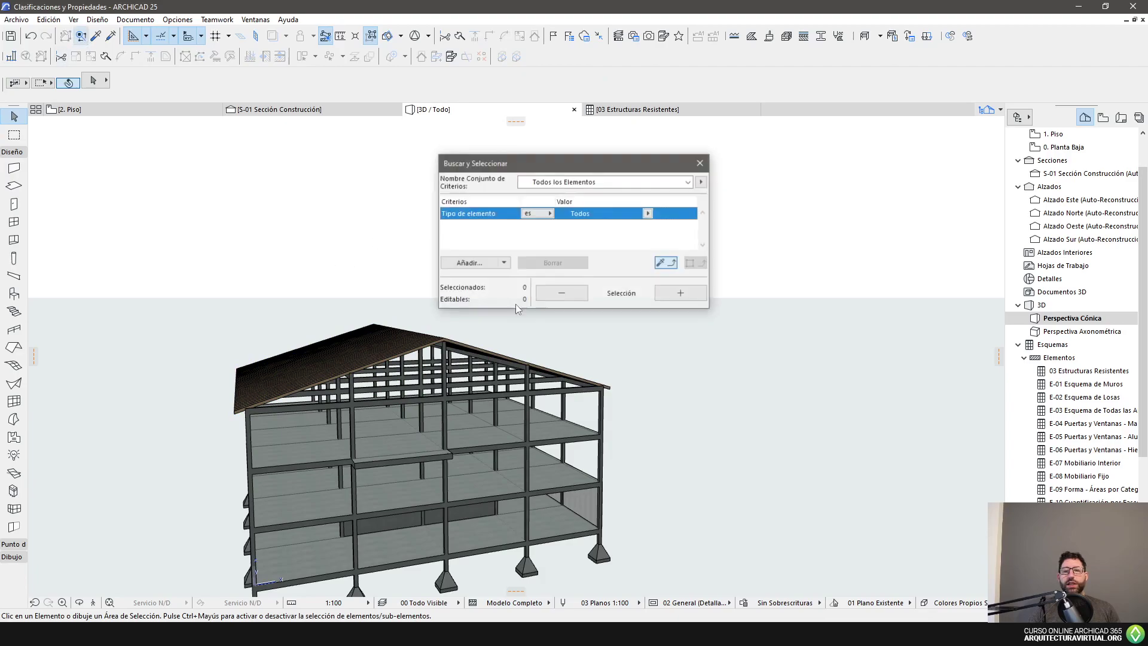
{"action": "left_click", "coordinate": [699, 160]}
{"action": "middle_click_drag", "start_coordinate": [664, 335], "coordinate": [697, 146], "text": "shift"}
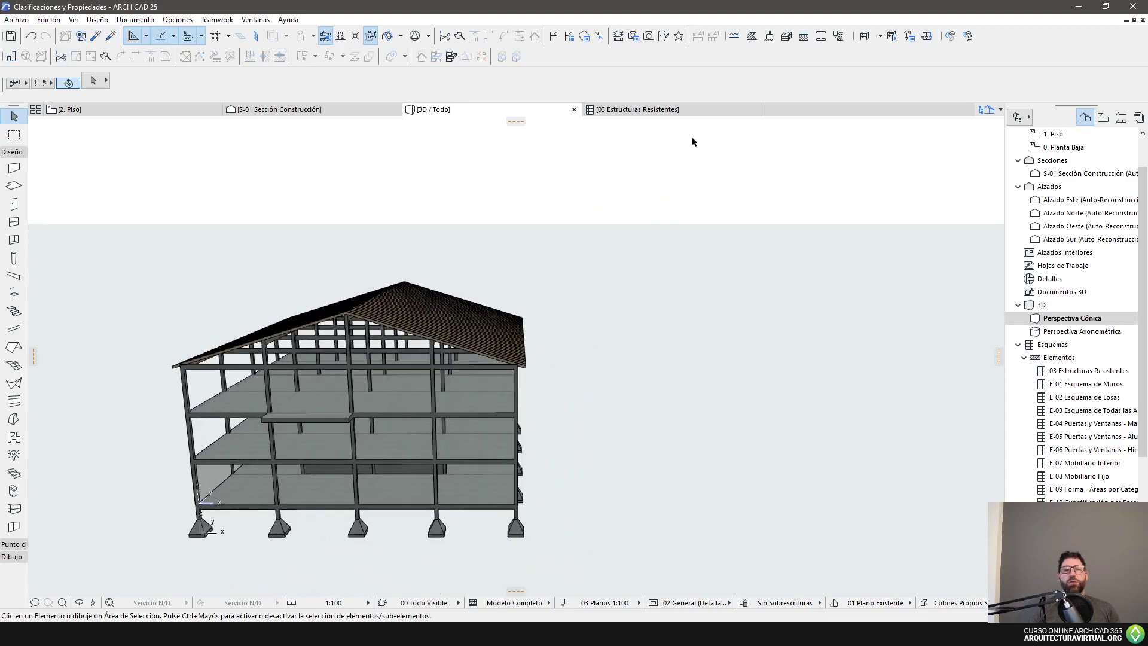
Show the 0,08-wide <Indefinido> row's elements in 3D and classify them as 03-0100 Cabios in Sistema de Clasificación de Arquitectura Virtual - 01.
{"action": "left_click", "coordinate": [637, 109]}
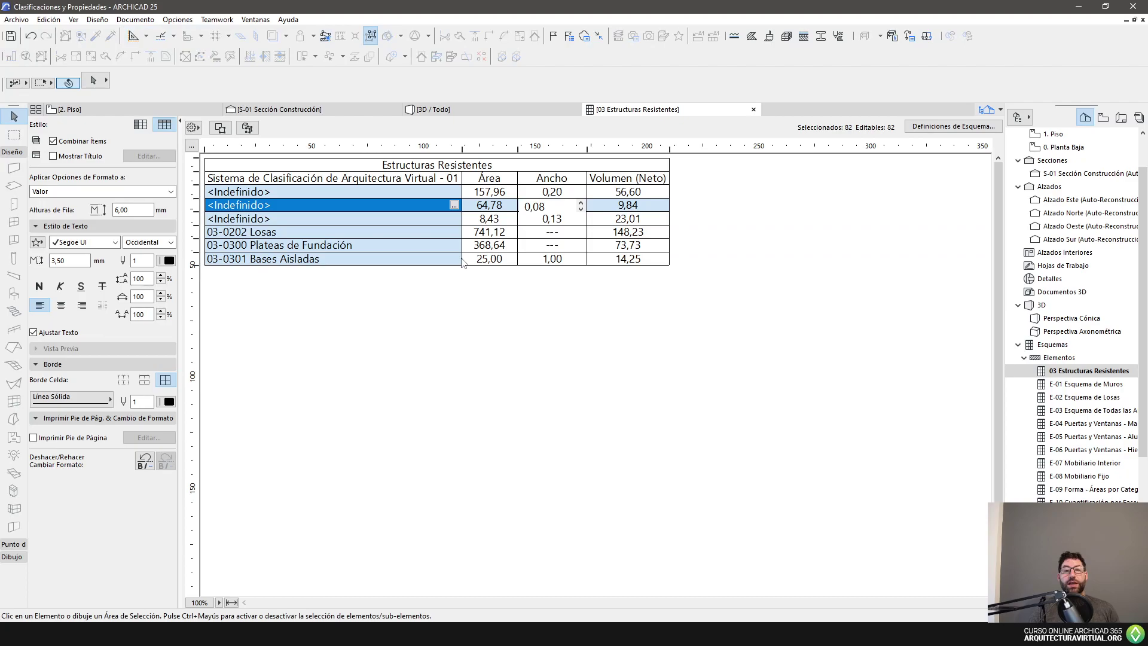
{"action": "left_click", "coordinate": [450, 297]}
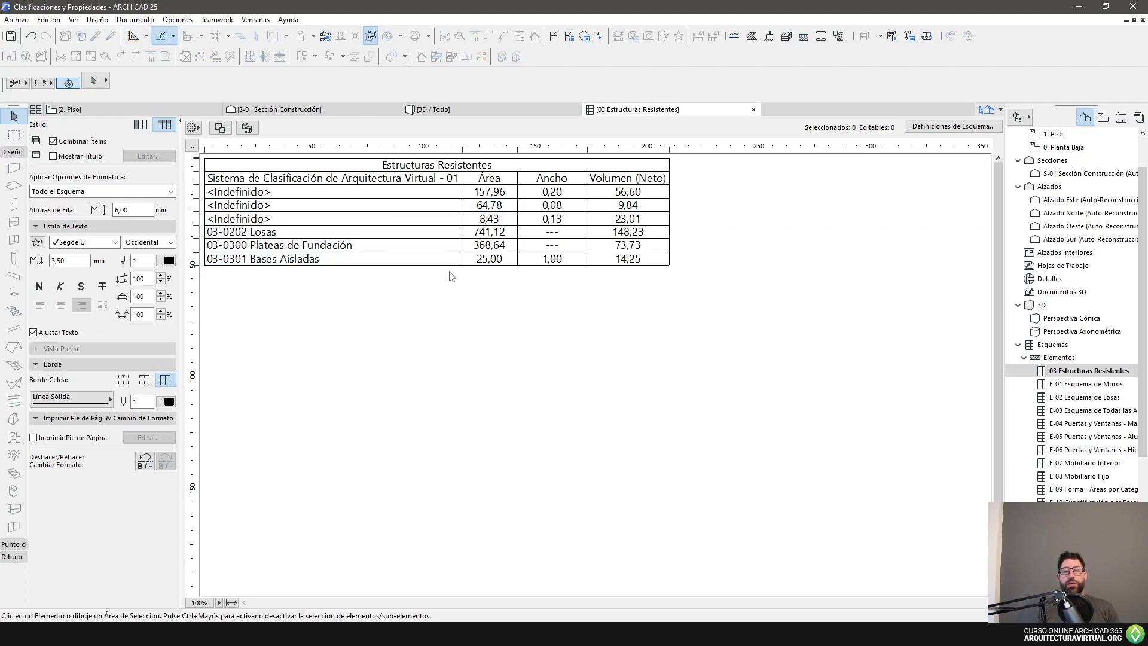
{"action": "left_click", "coordinate": [379, 208]}
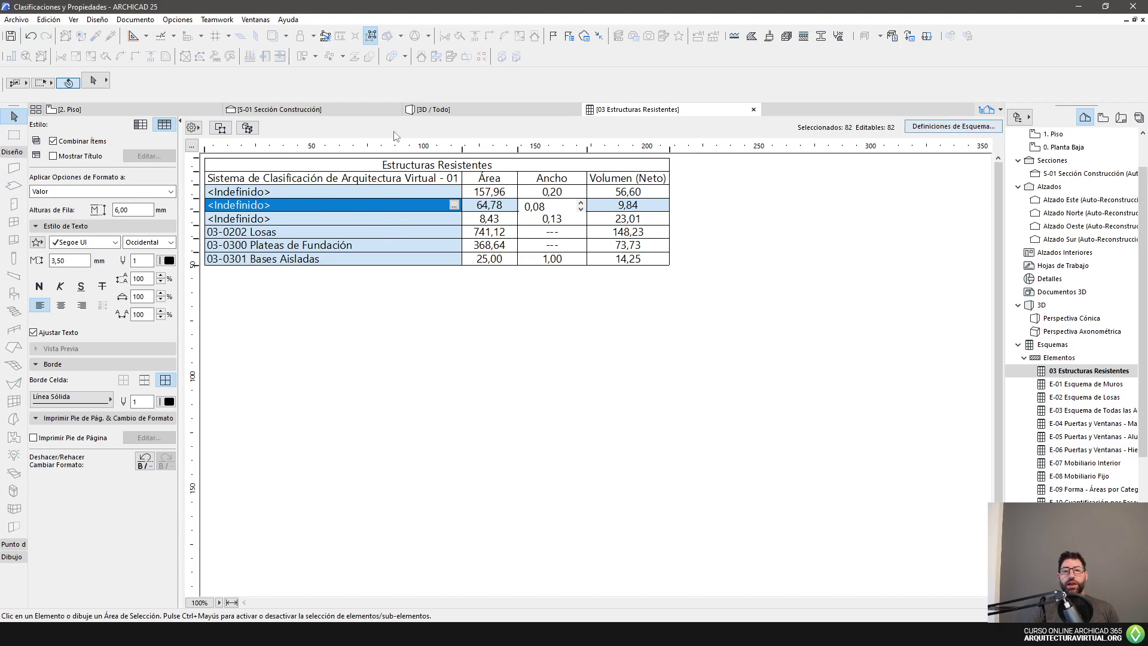
{"action": "left_click", "coordinate": [248, 128]}
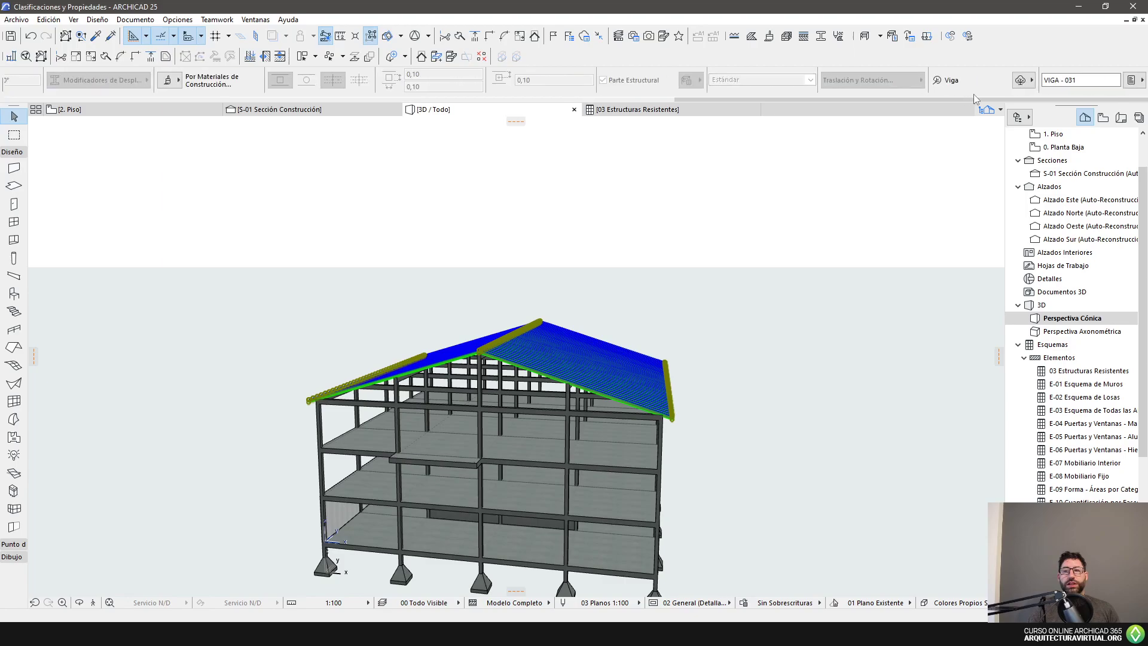
{"action": "left_click", "coordinate": [1021, 80]}
{"action": "left_click", "coordinate": [770, 113]}
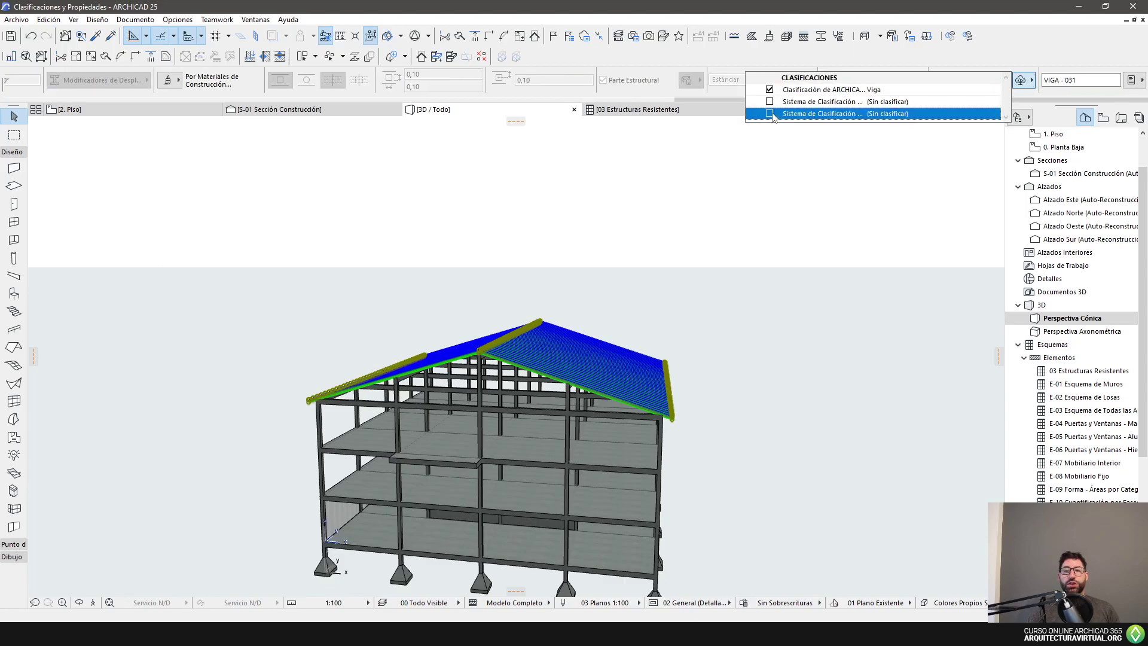
{"action": "left_click", "coordinate": [994, 114]}
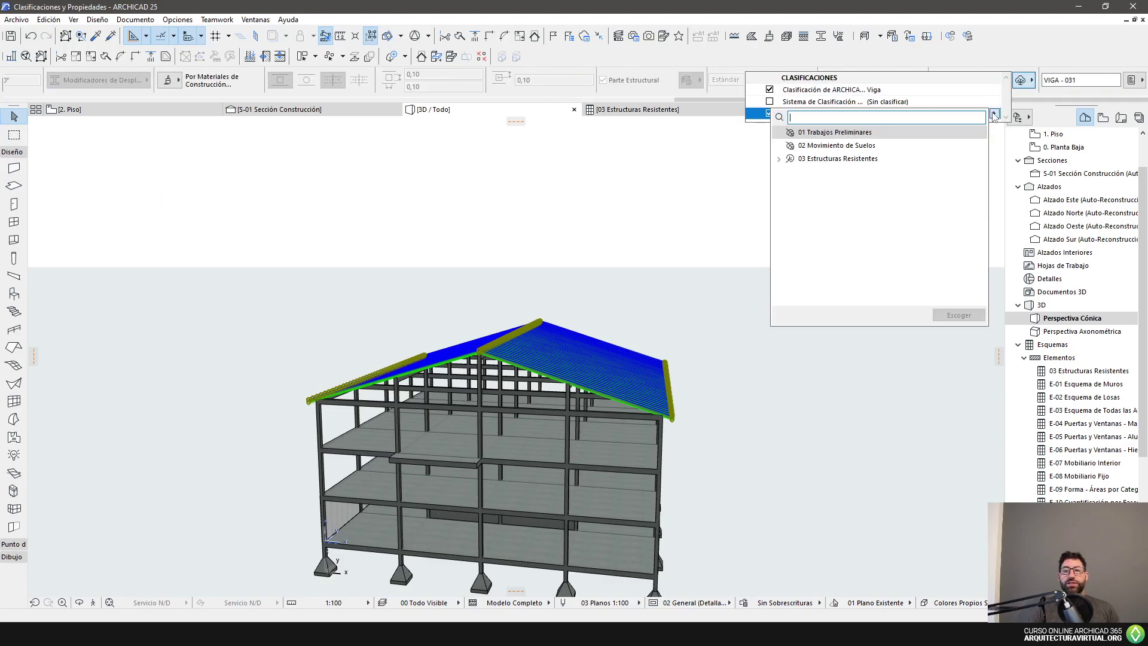
{"action": "left_click", "coordinate": [778, 158]}
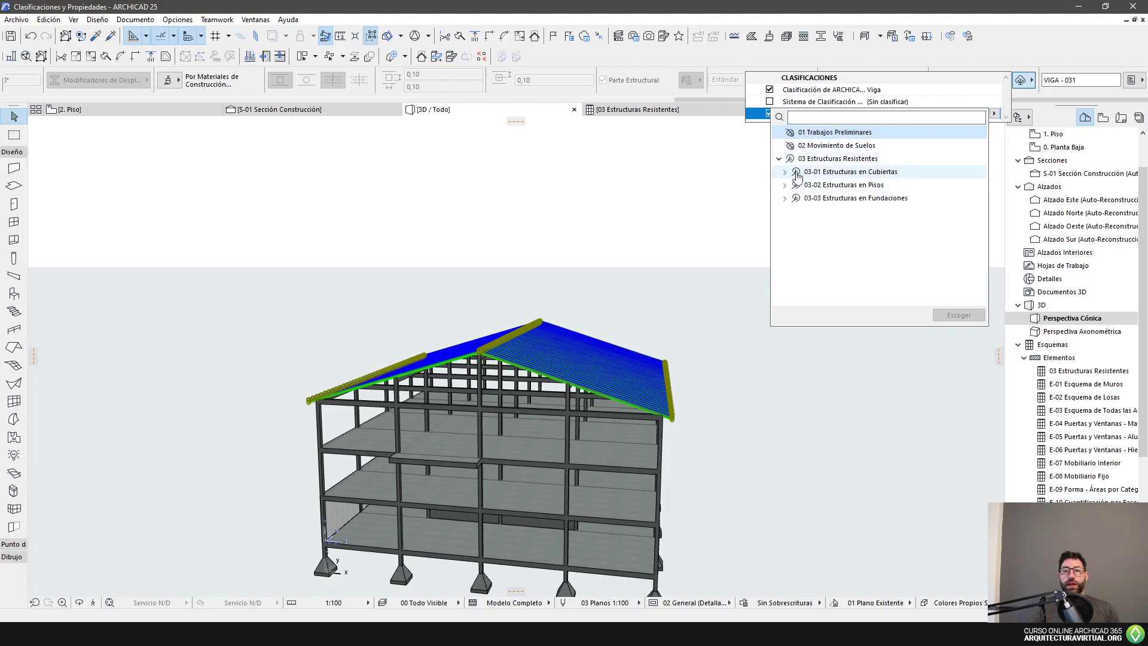
{"action": "left_click", "coordinate": [785, 172]}
{"action": "left_click", "coordinate": [865, 185]}
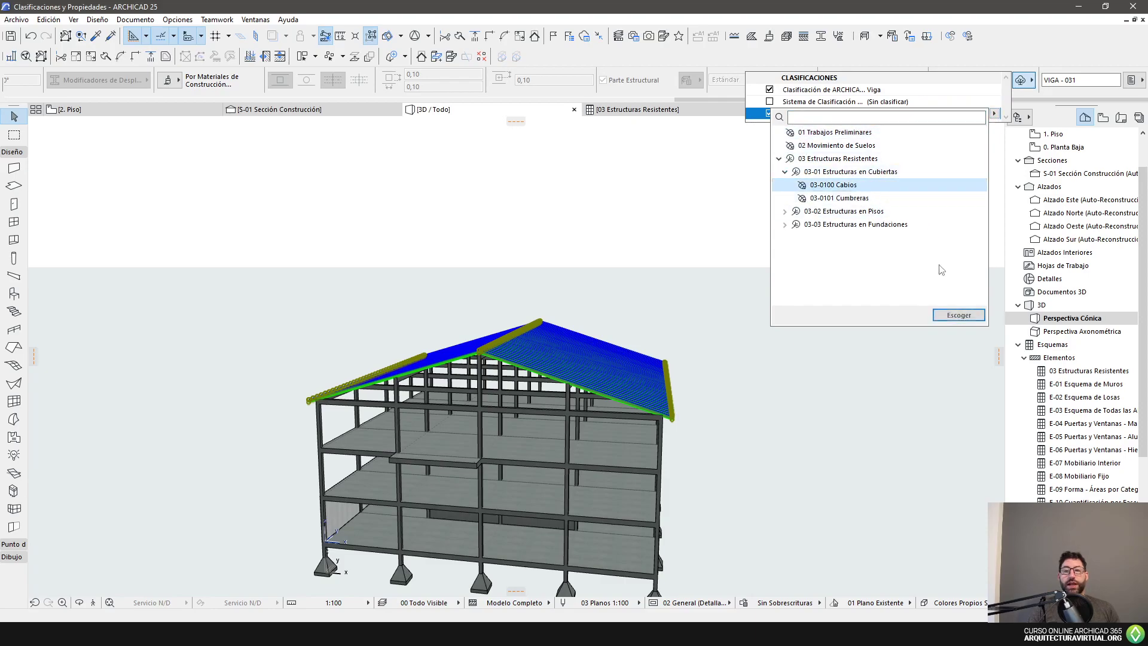
{"action": "left_click", "coordinate": [950, 315]}
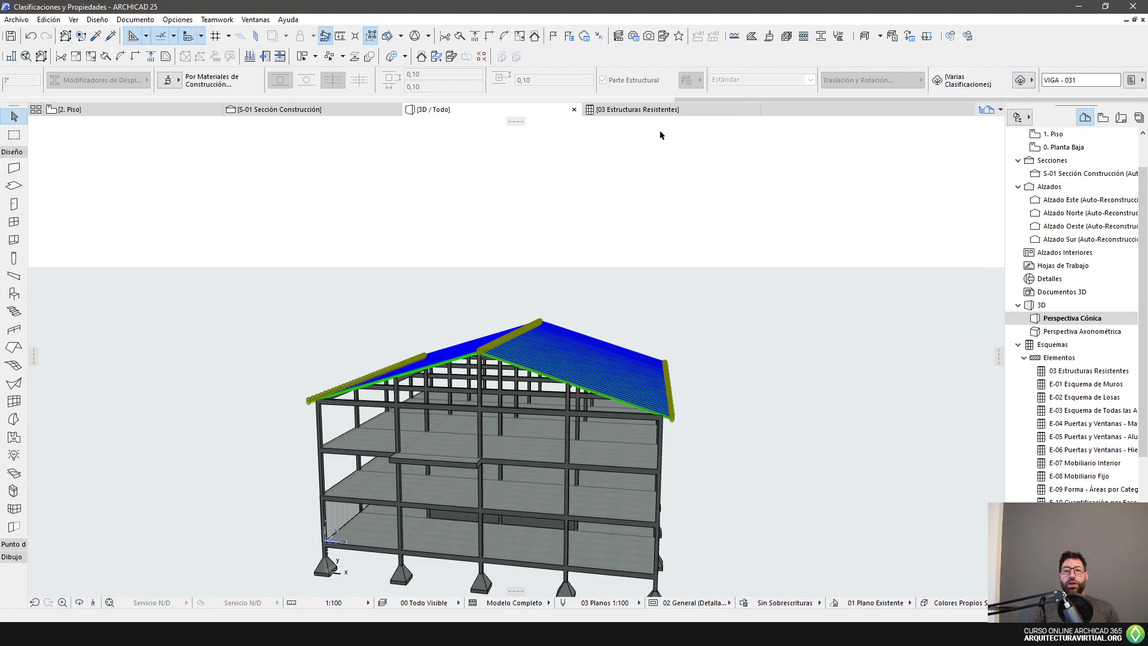
Show the elements of the <Indefinido> row with 0,20 width in 3D, then deselect them and examine the structure.
{"action": "left_click", "coordinate": [637, 109]}
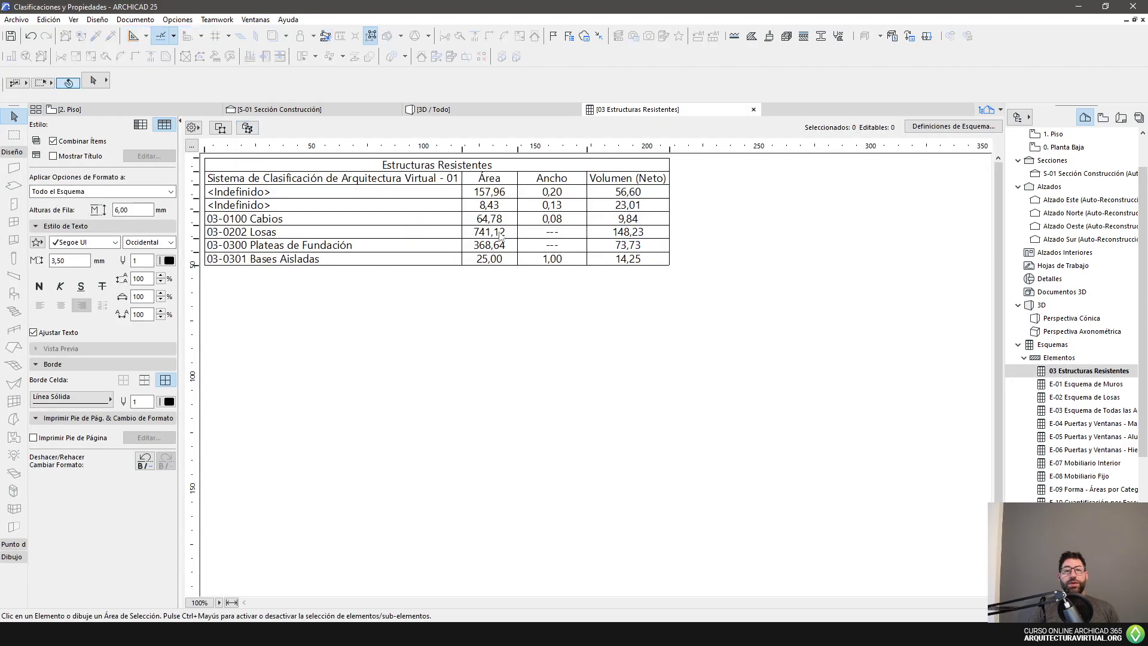
{"action": "left_click", "coordinate": [383, 195]}
{"action": "left_click", "coordinate": [248, 128]}
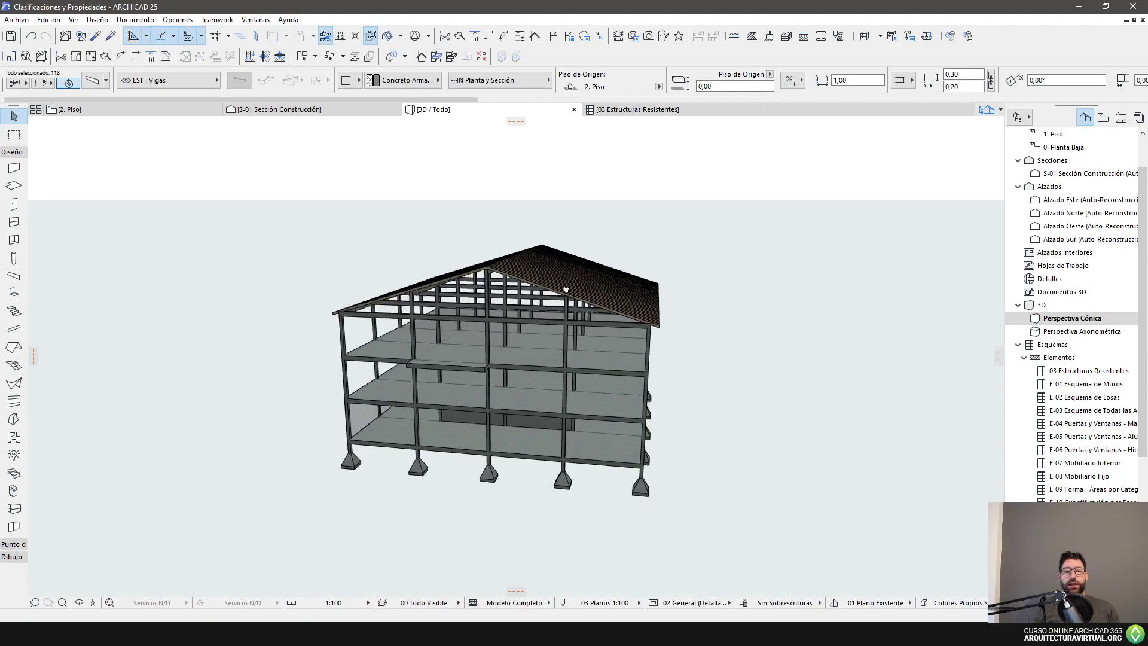
{"action": "middle_click_drag", "start_coordinate": [624, 268], "coordinate": [538, 269], "text": "shift"}
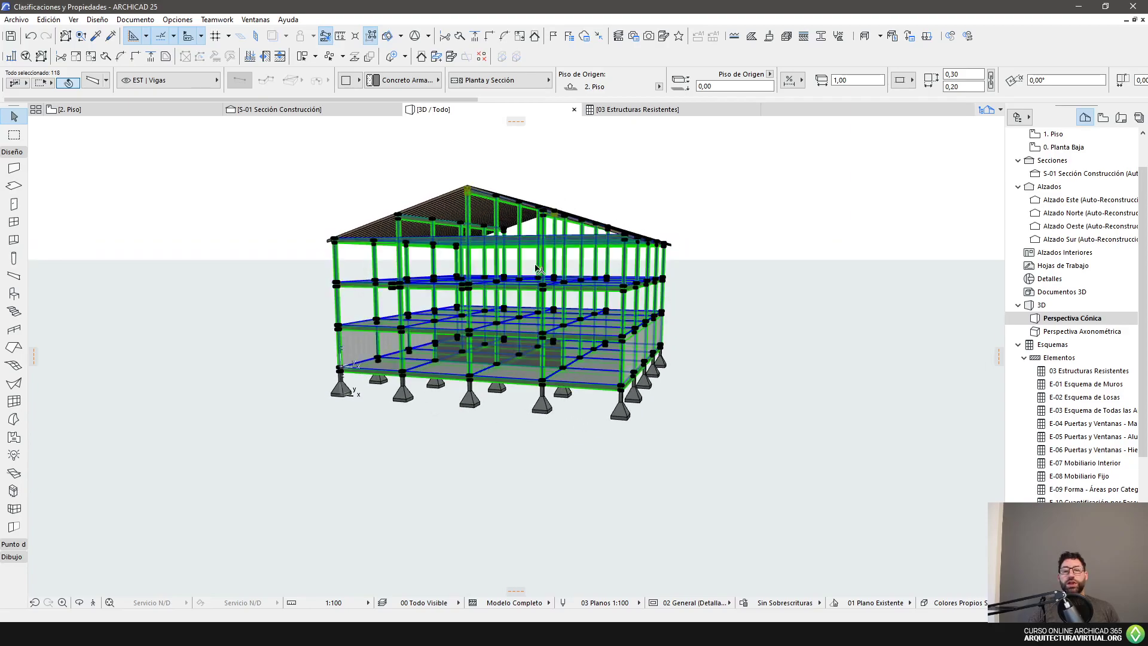
{"action": "left_click", "coordinate": [738, 231]}
{"action": "scroll", "coordinate": [495, 225], "scroll_direction": "up", "scroll_amount": 5}
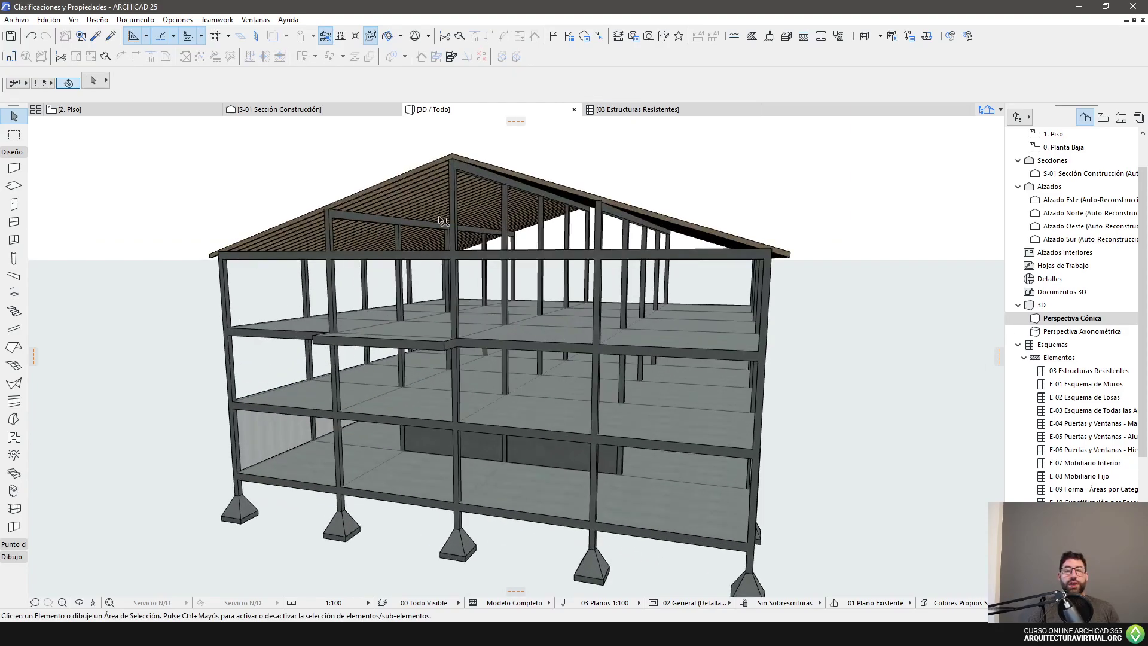
{"action": "scroll", "coordinate": [608, 242], "scroll_direction": "down", "scroll_amount": 3}
{"action": "middle_click_drag", "start_coordinate": [611, 245], "coordinate": [589, 259], "text": "shift"}
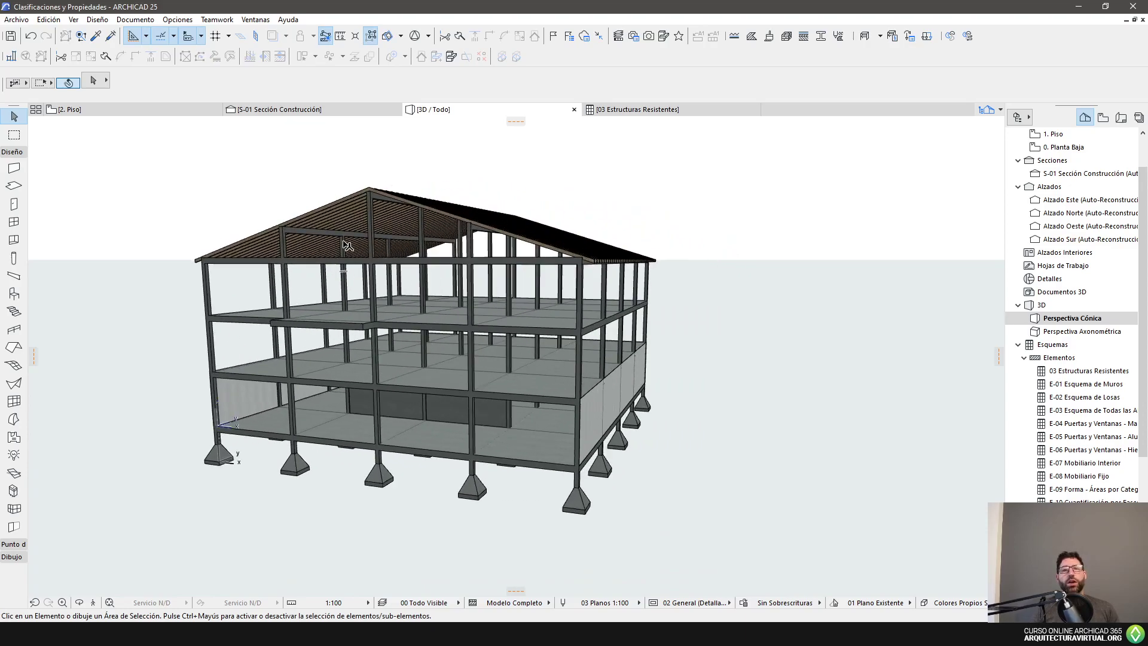
{"action": "mouse_move", "coordinate": [347, 245]}
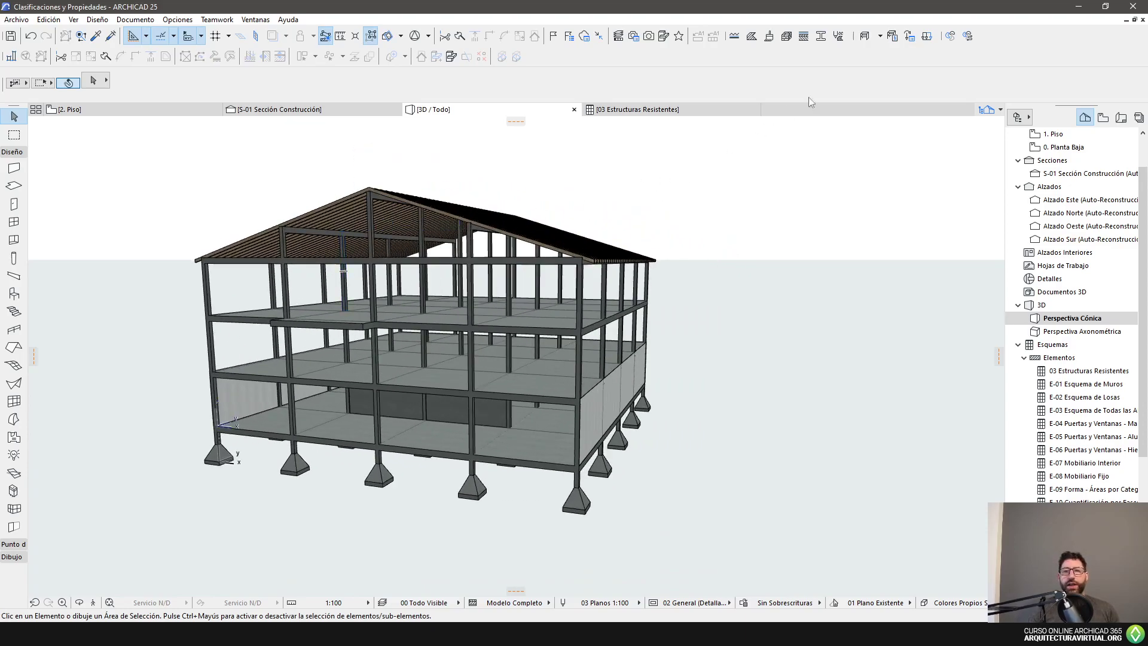
Set the Estructuras Resistentes schedule's classification field to show only the Nombre, without the ID.
{"action": "left_click", "coordinate": [625, 109]}
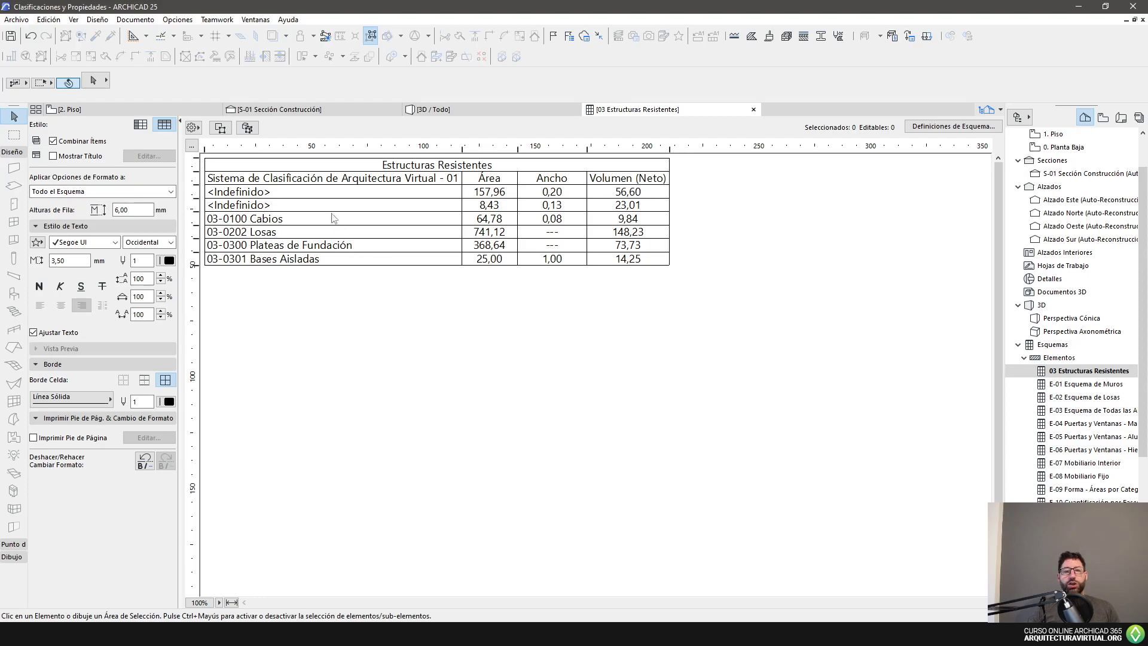
{"action": "left_click", "coordinate": [954, 130]}
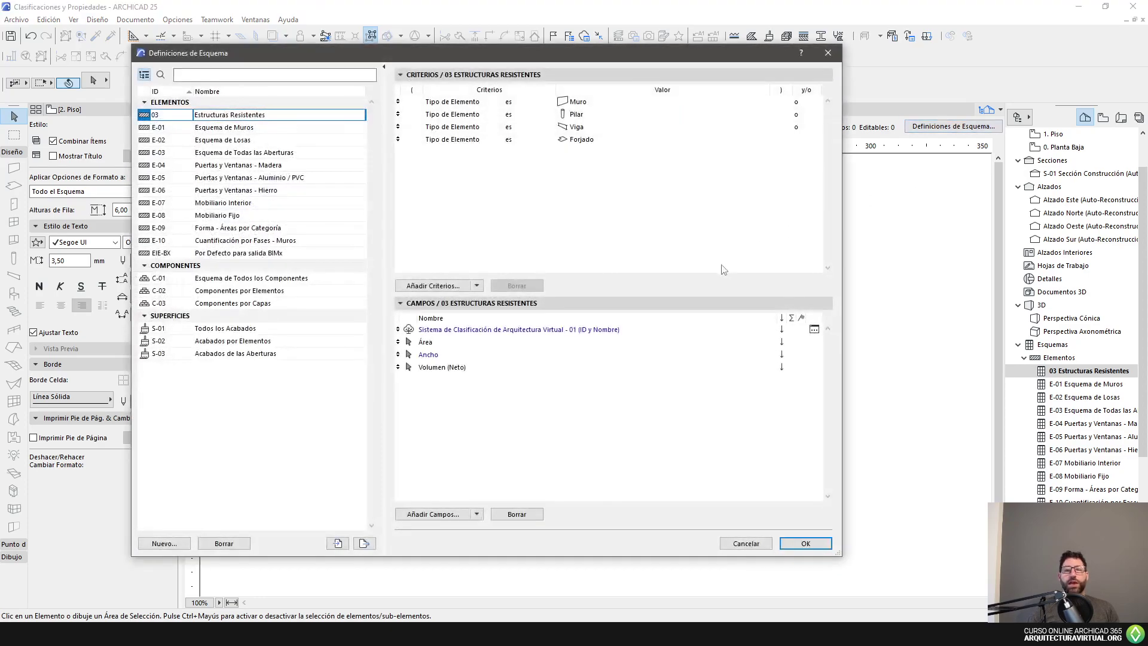
{"action": "left_click", "coordinate": [698, 332]}
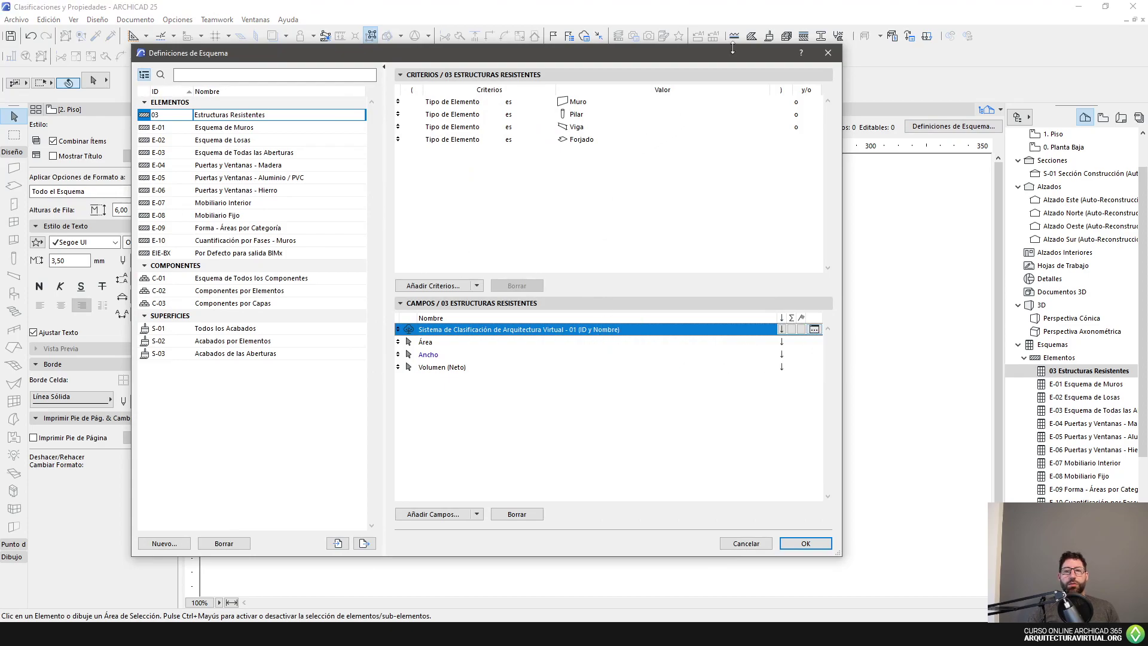
{"action": "left_click_drag", "start_coordinate": [719, 67], "coordinate": [686, 400]}
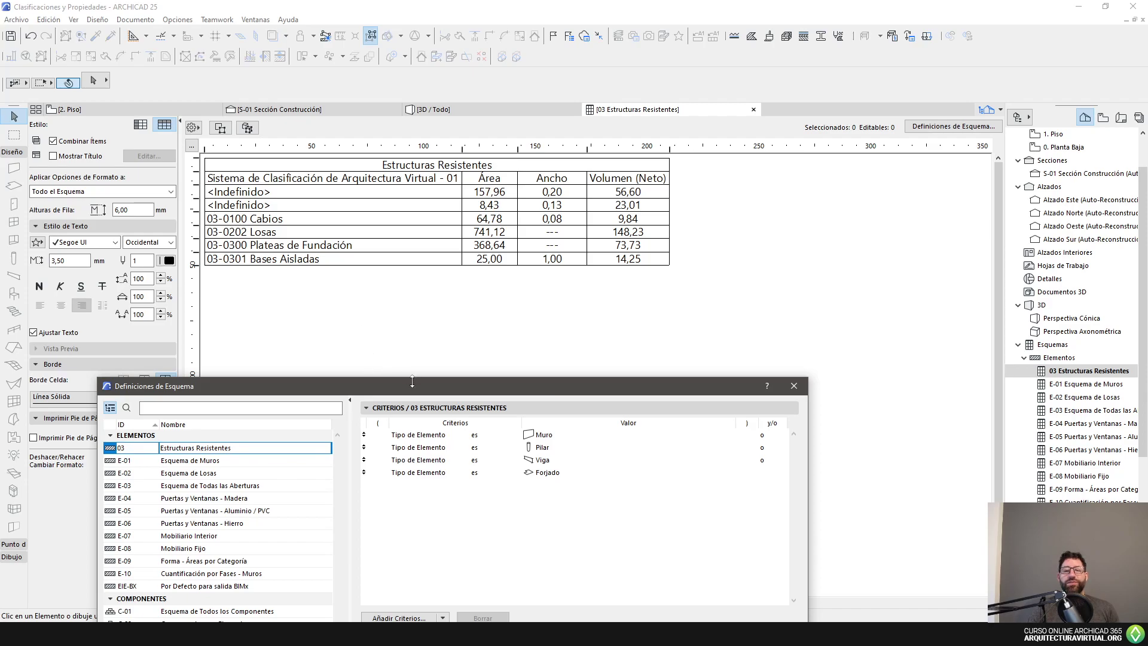
{"action": "left_click_drag", "start_coordinate": [410, 384], "coordinate": [459, 78]}
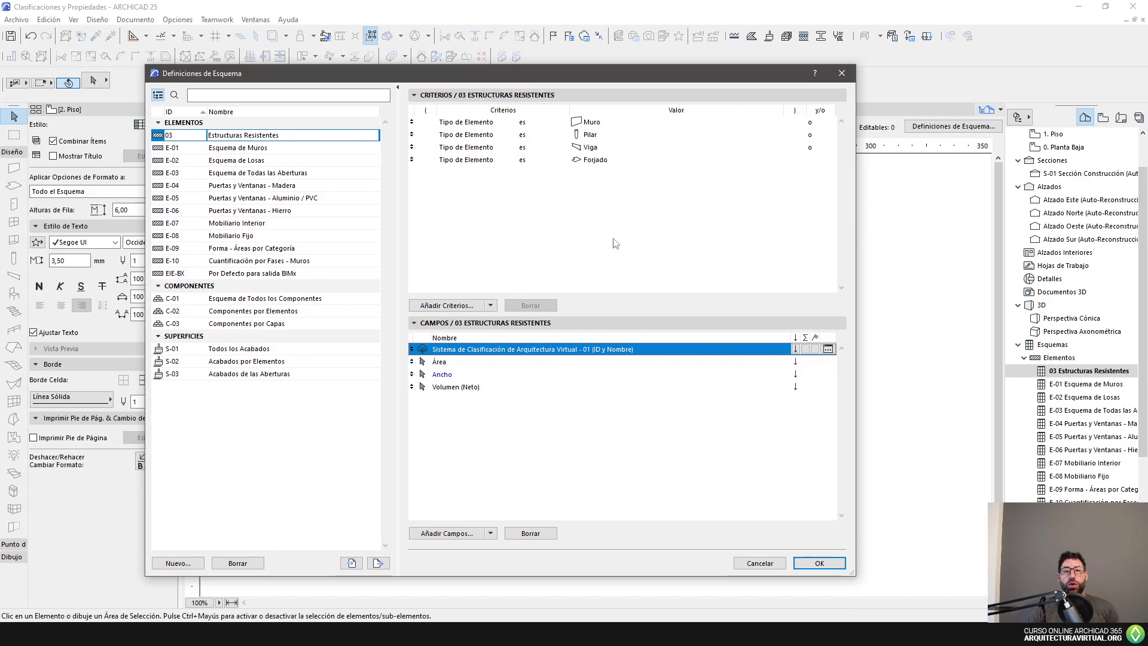
{"action": "left_click", "coordinate": [827, 348]}
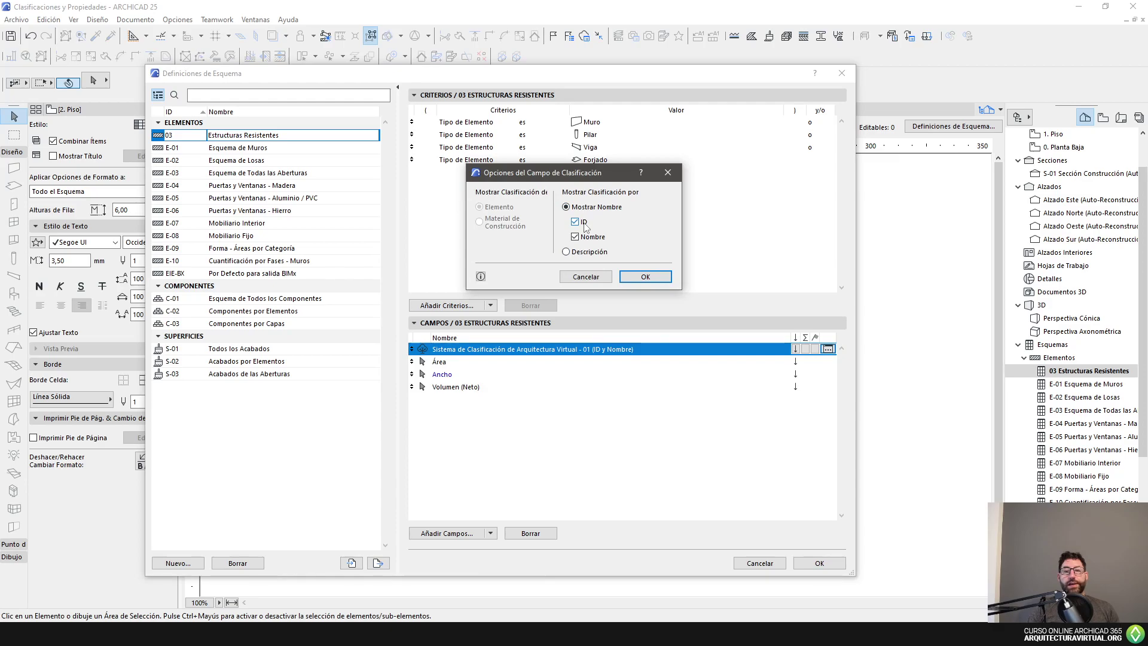
{"action": "left_click", "coordinate": [645, 276]}
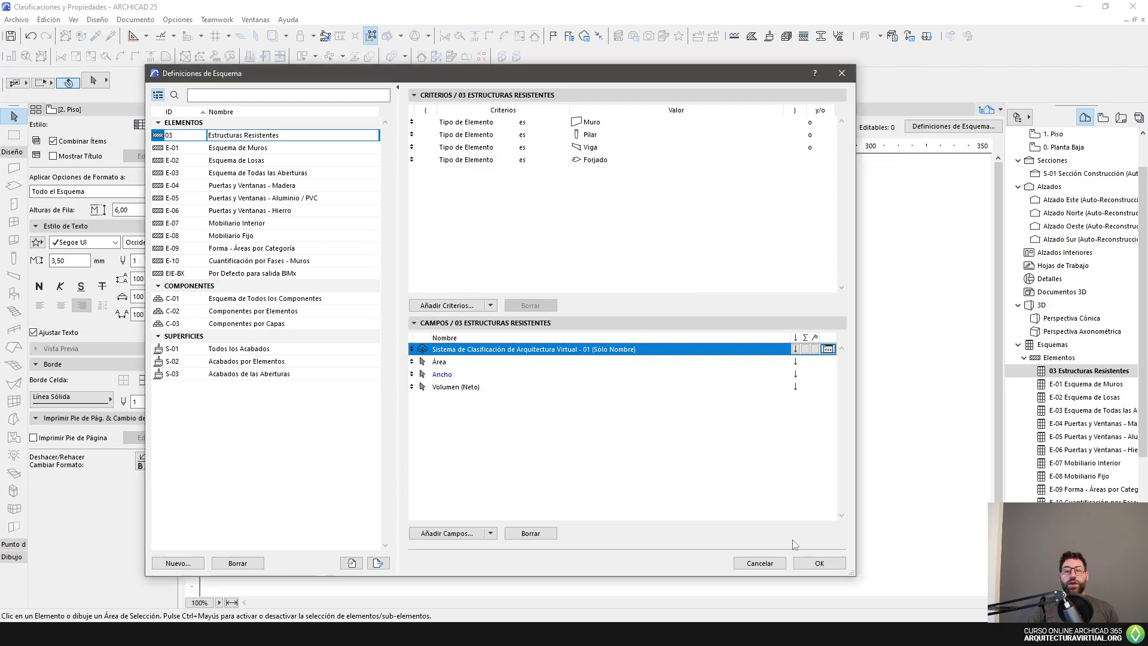
{"action": "left_click", "coordinate": [819, 562]}
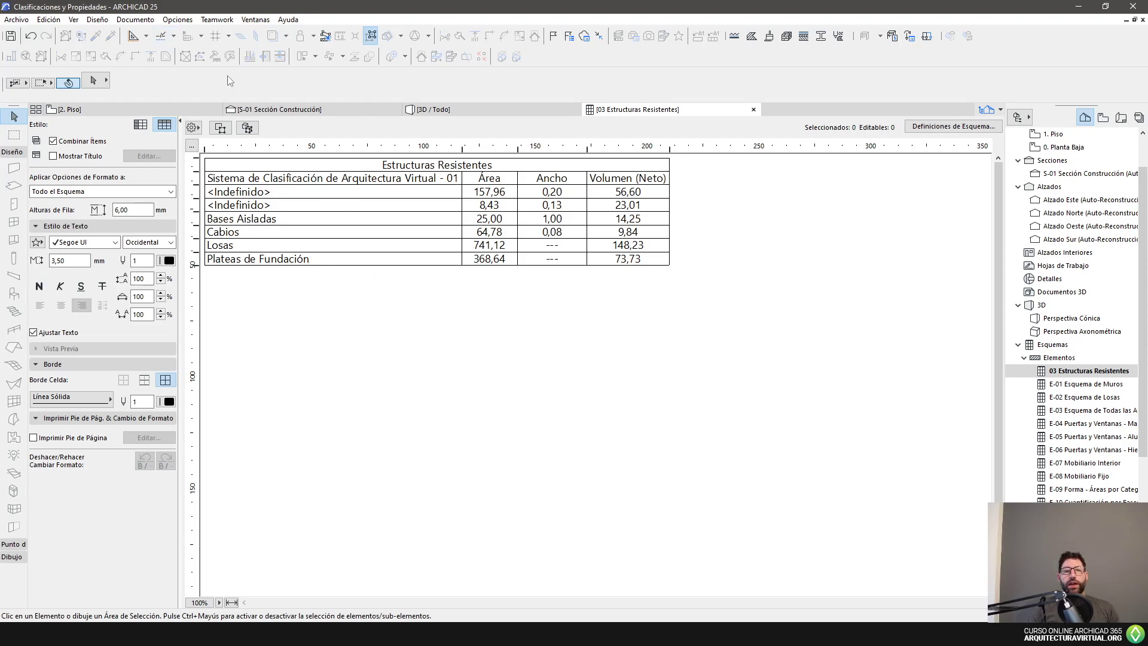
Enter the description "Losas de HºAº bla bla" for classification 03-0202 Losas in the Classification Manager.
{"action": "left_click", "coordinate": [177, 19]}
{"action": "left_click", "coordinate": [239, 65]}
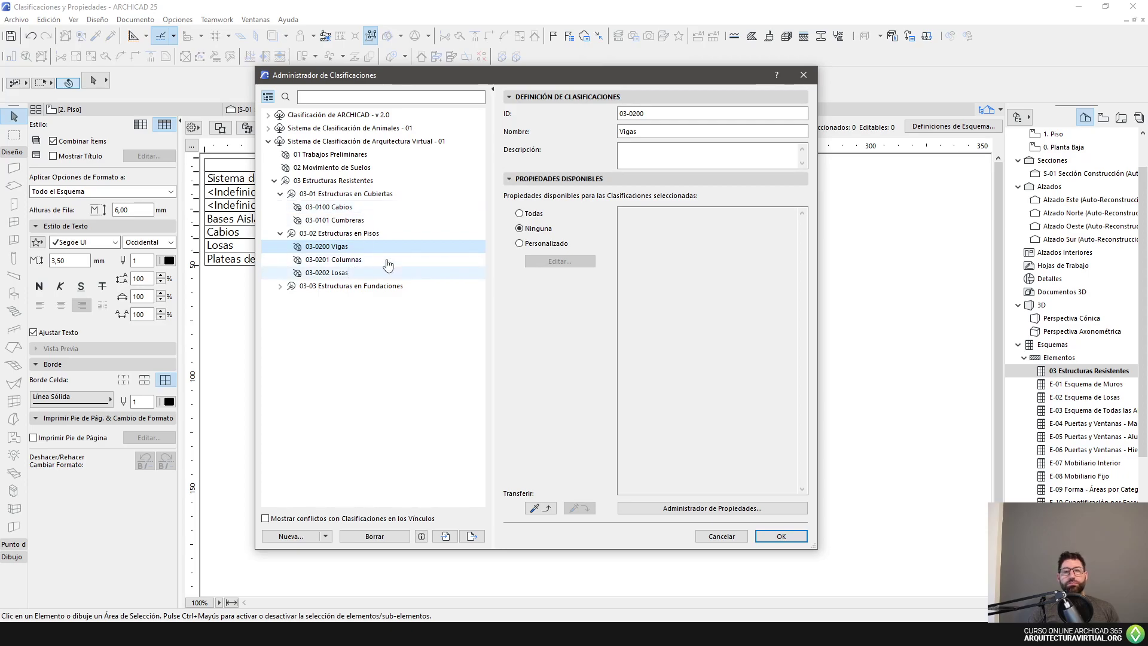
{"action": "left_click", "coordinate": [627, 151]}
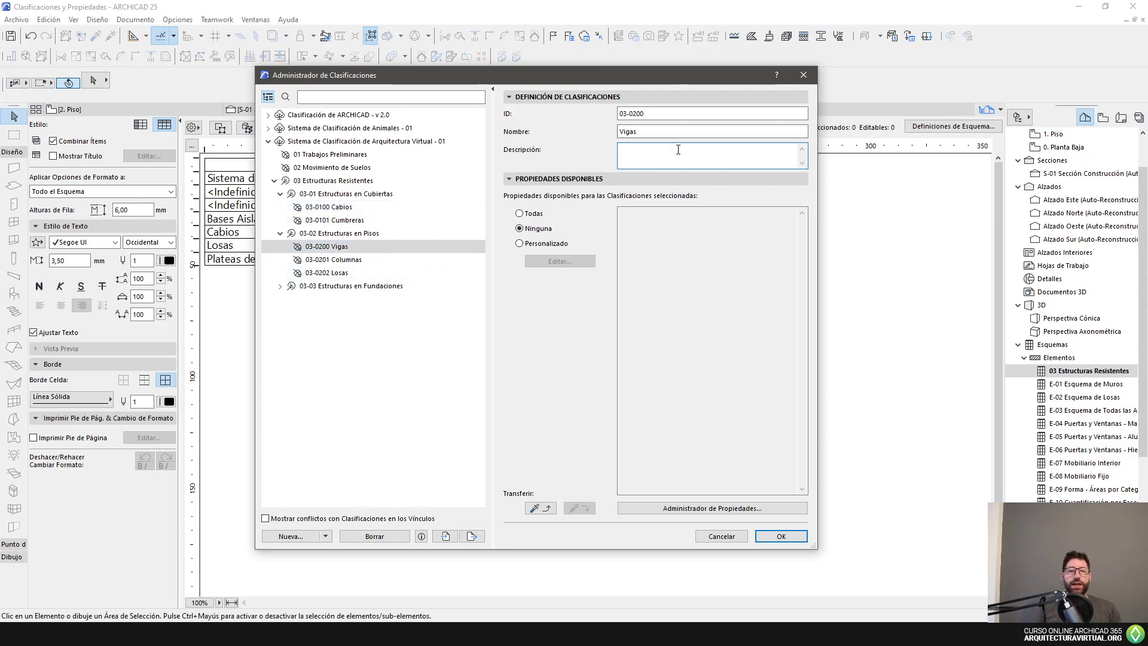
{"action": "left_click", "coordinate": [365, 273]}
{"action": "left_click", "coordinate": [711, 151]}
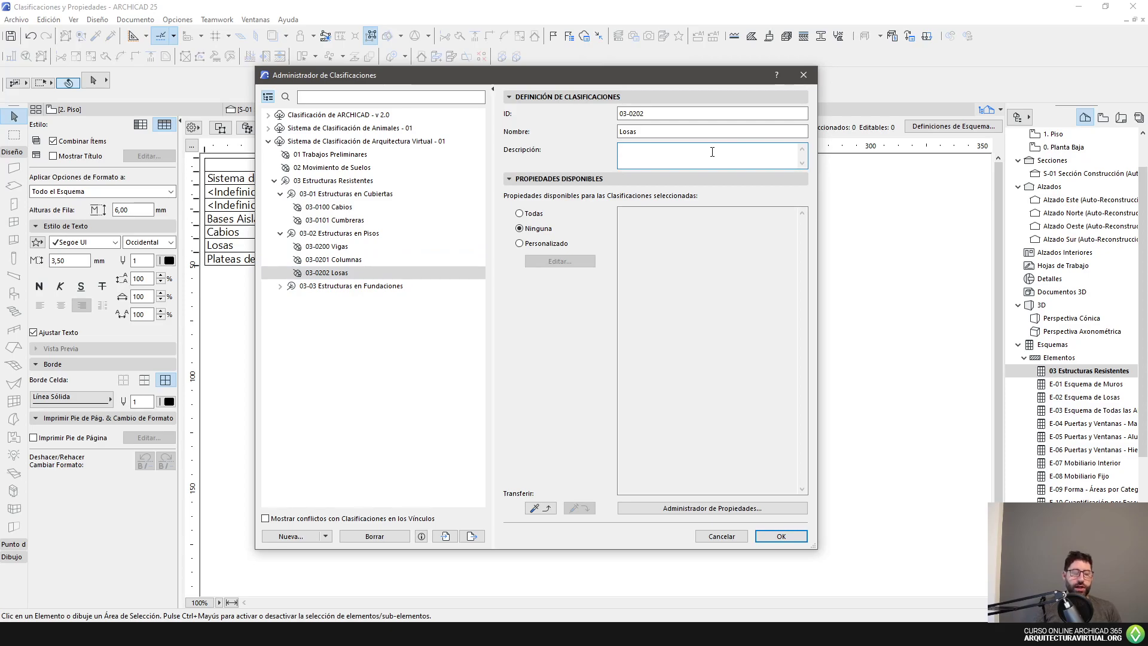
{"action": "type", "text": "Losas de"}
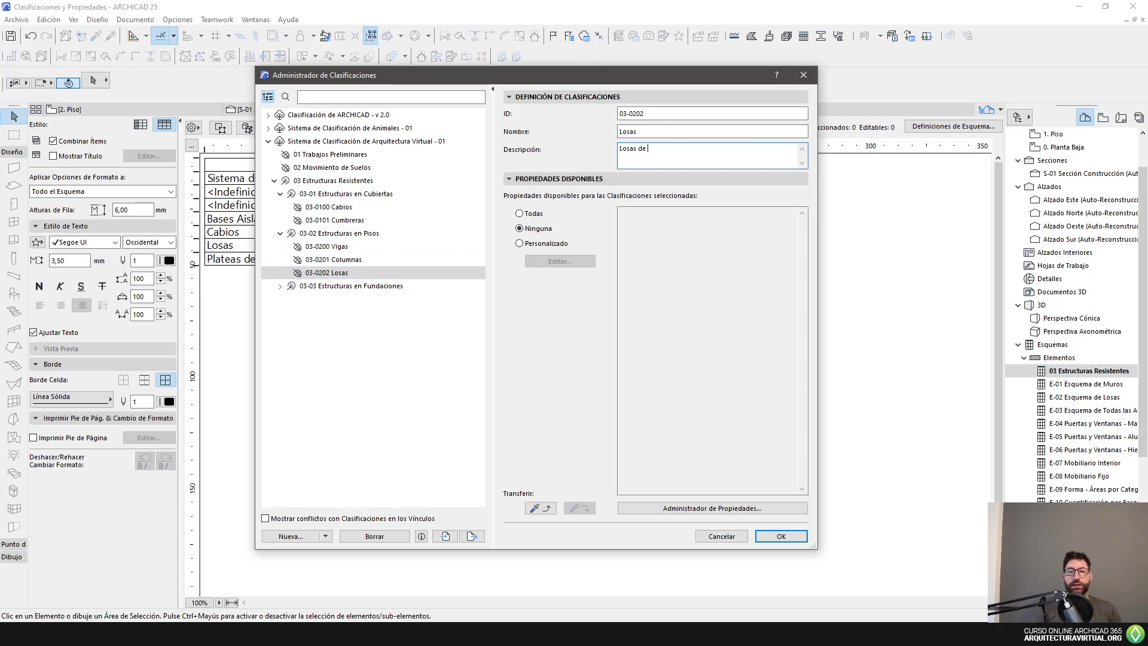
{"action": "type", "text": " H°A°"}
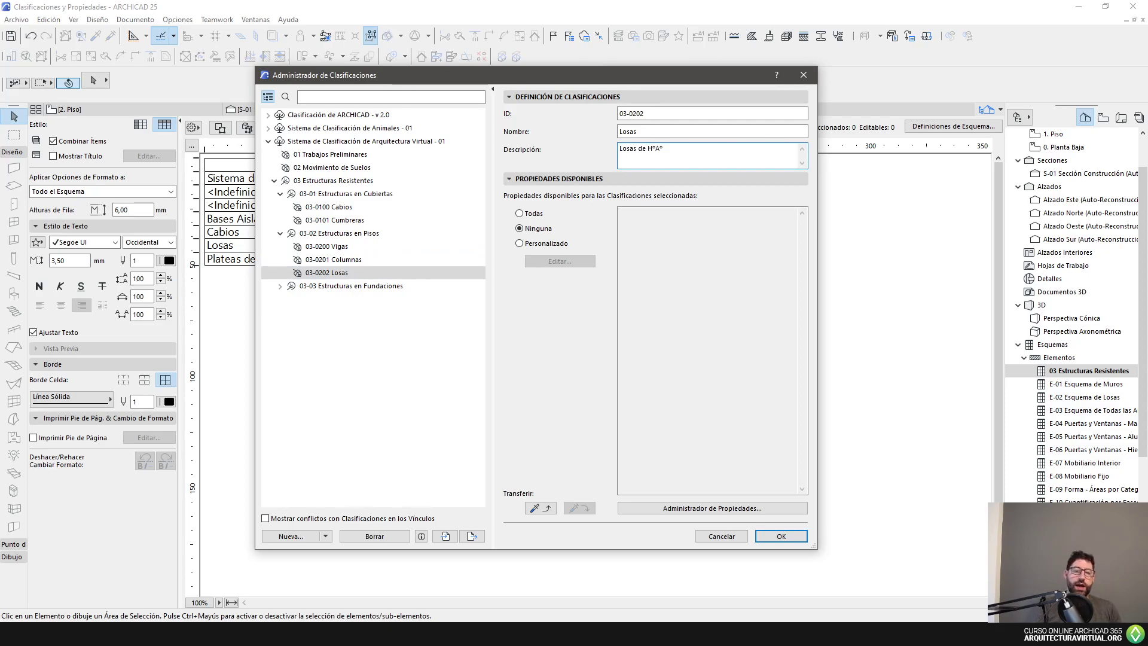
{"action": "type", "text": " bla bla"}
{"action": "key", "text": "Return"}
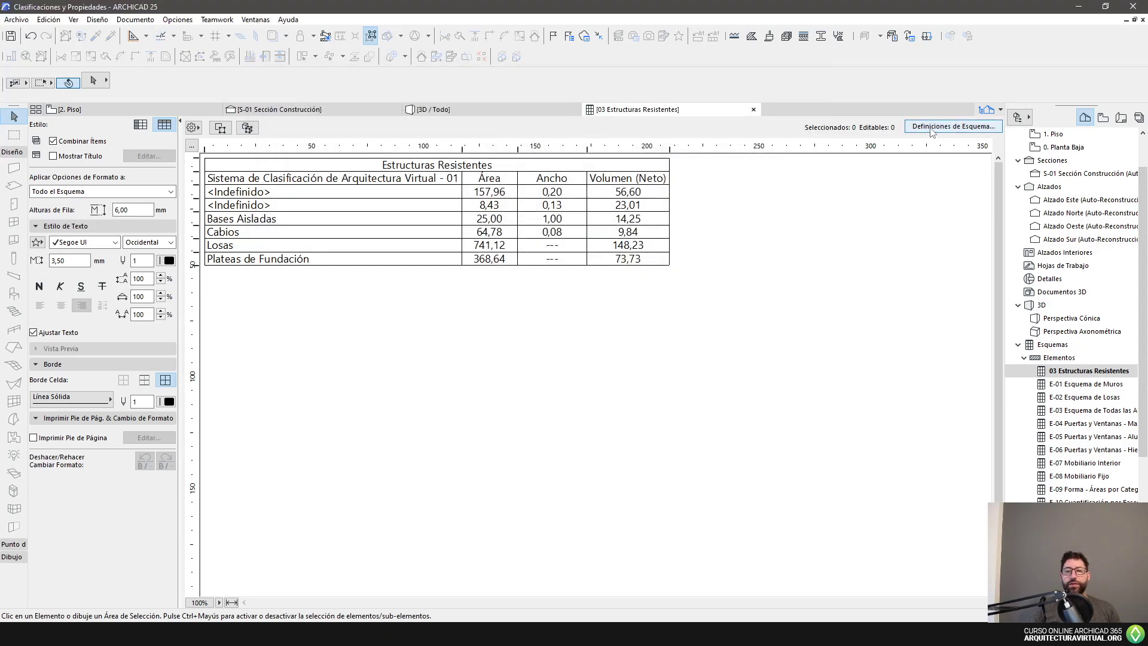
Show the schedule's classification field by Descripción and check the Losas de HºAº bla bla row.
{"action": "left_click", "coordinate": [930, 129]}
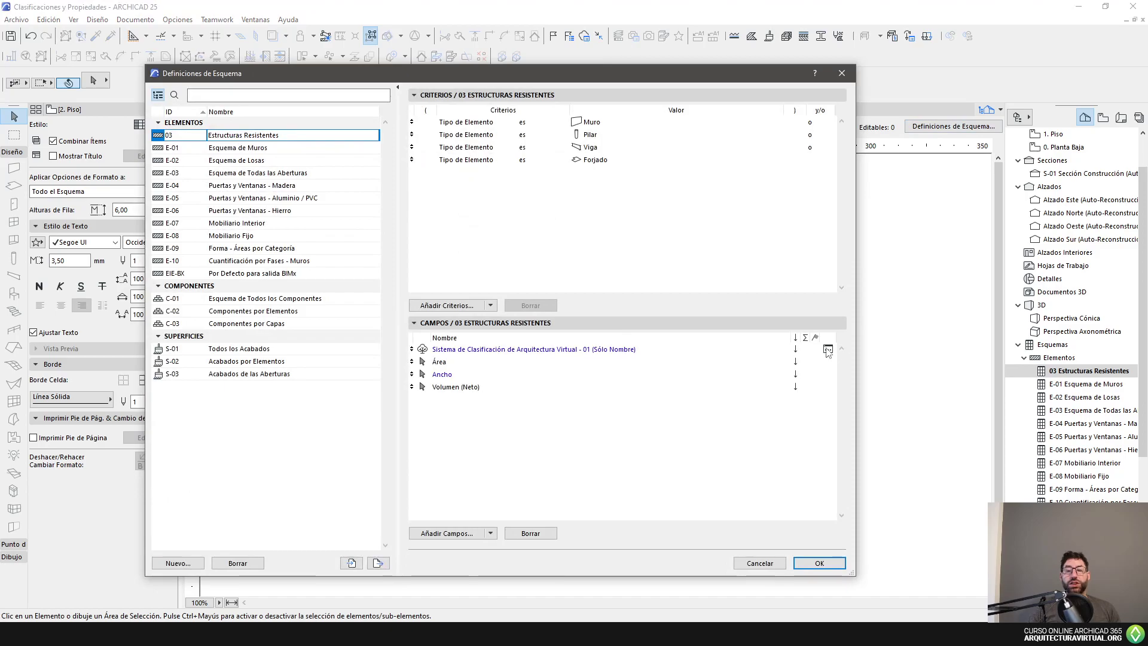
{"action": "left_click", "coordinate": [827, 350]}
{"action": "left_click", "coordinate": [827, 350]}
{"action": "left_click", "coordinate": [566, 251]}
{"action": "left_click", "coordinate": [645, 276]}
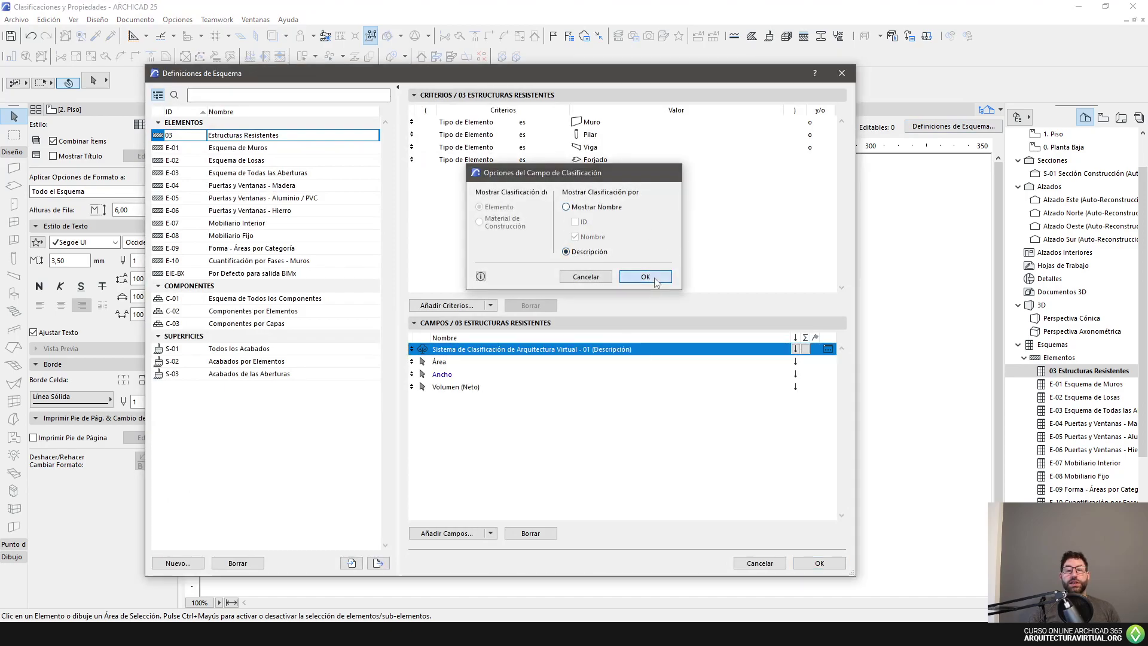
{"action": "left_click", "coordinate": [818, 563]}
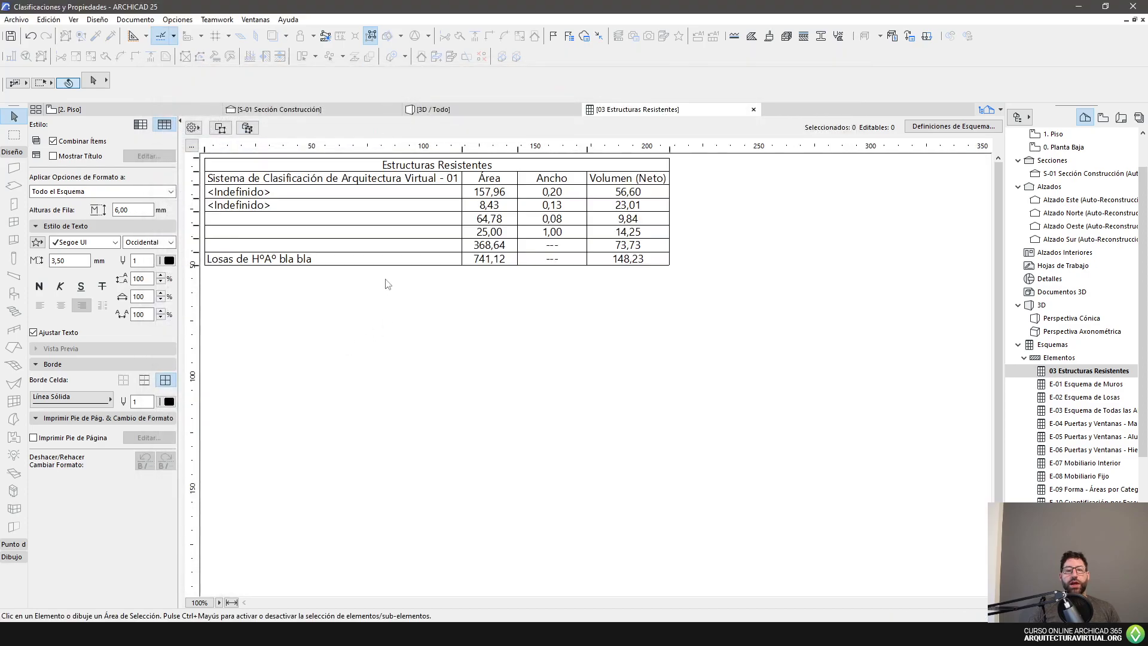
{"action": "left_click", "coordinate": [333, 264]}
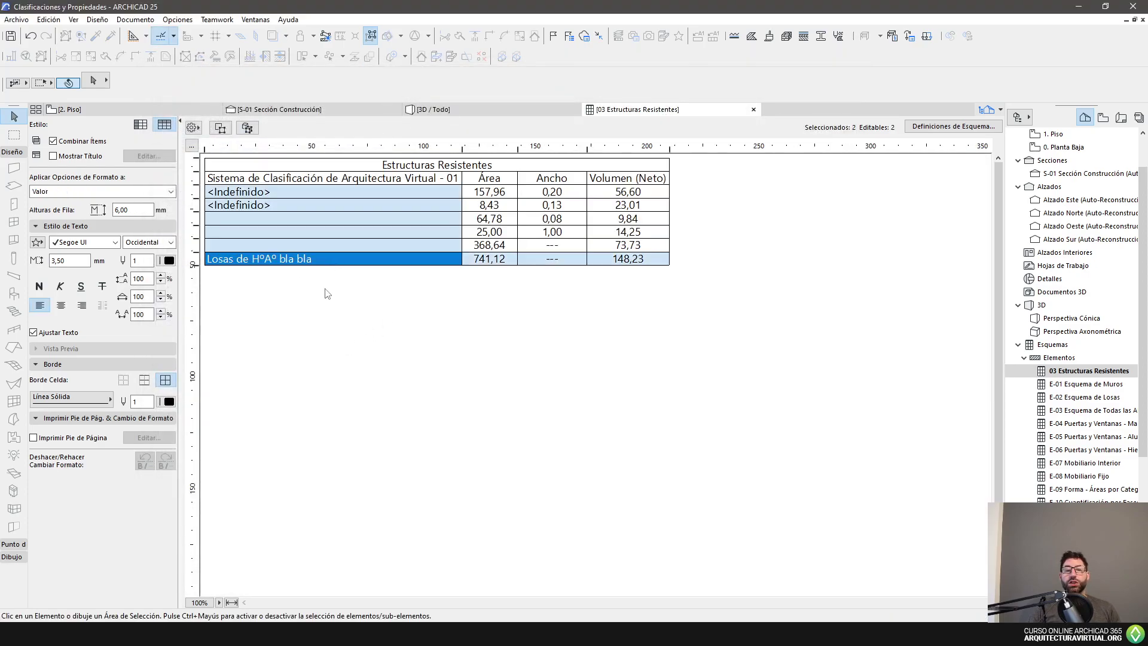
{"action": "left_click", "coordinate": [355, 304]}
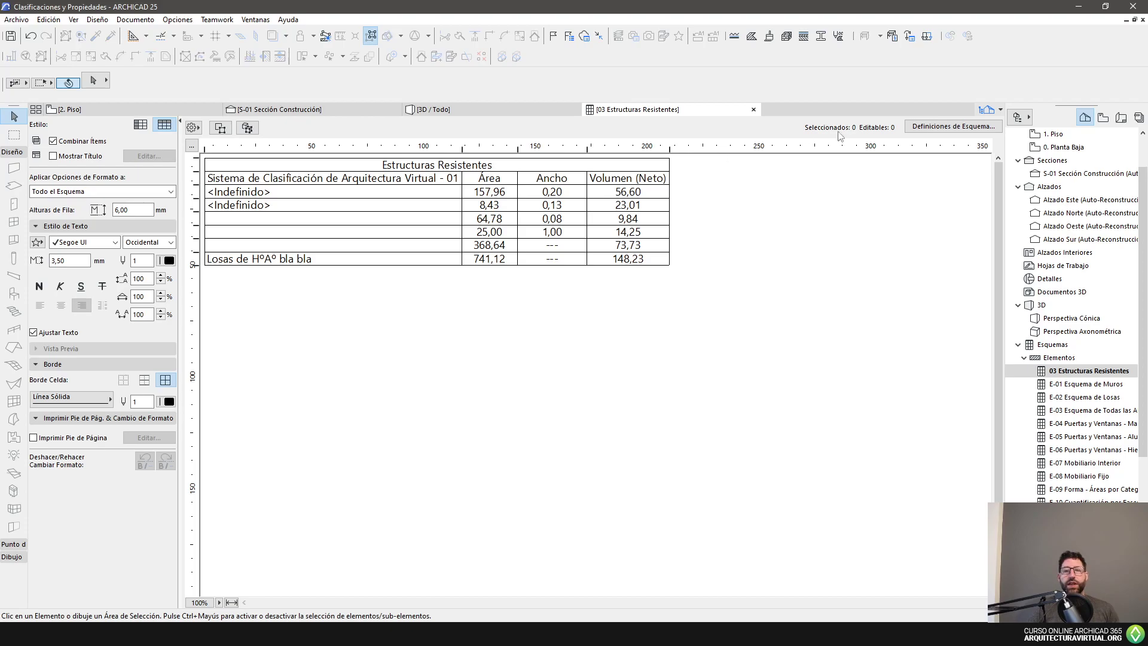
Switch the schedule's classification field back to Mostrar Nombre with only Nombre enabled.
{"action": "left_click", "coordinate": [973, 128]}
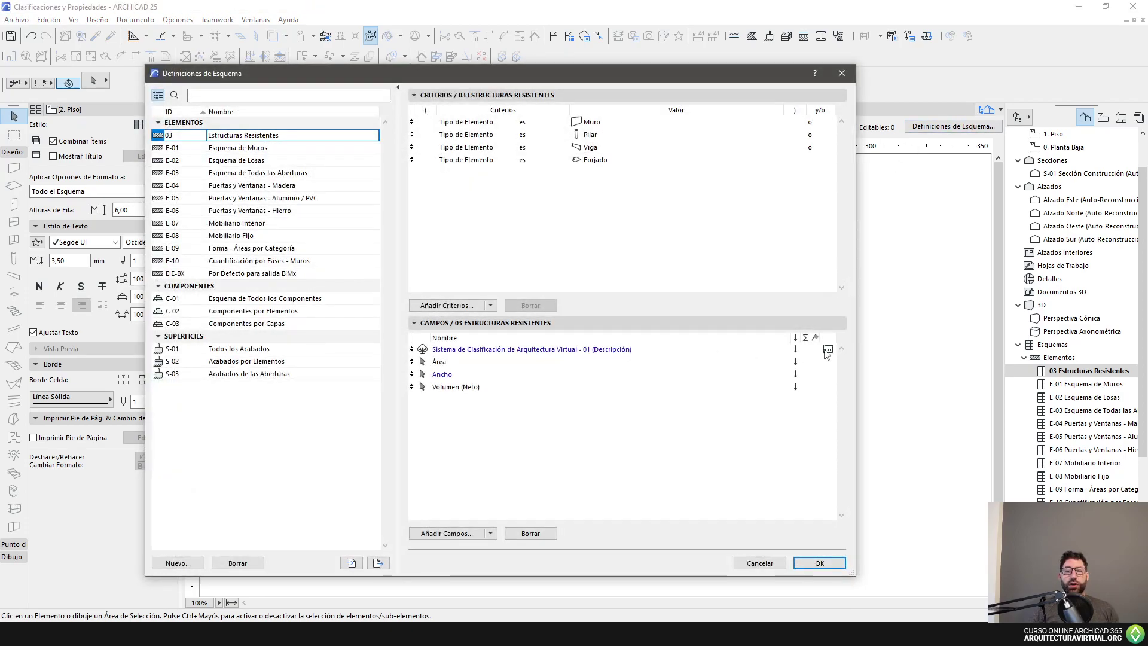
{"action": "left_click", "coordinate": [828, 349]}
{"action": "left_click", "coordinate": [827, 349]}
{"action": "left_click", "coordinate": [603, 207]}
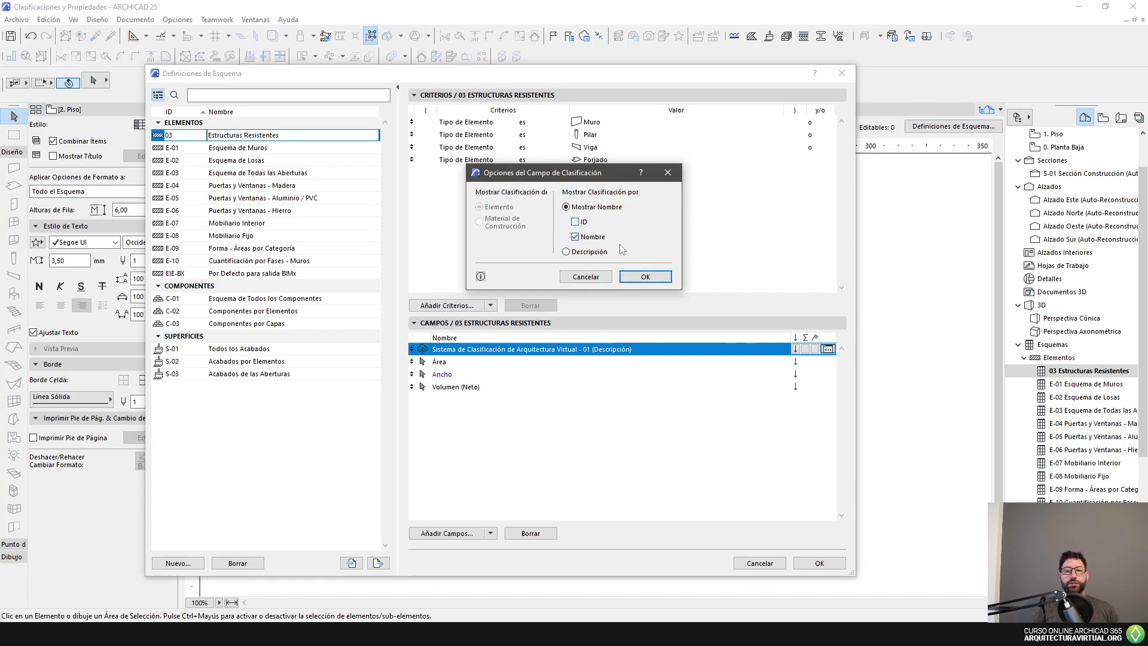
{"action": "left_click", "coordinate": [645, 276]}
{"action": "left_click", "coordinate": [819, 562]}
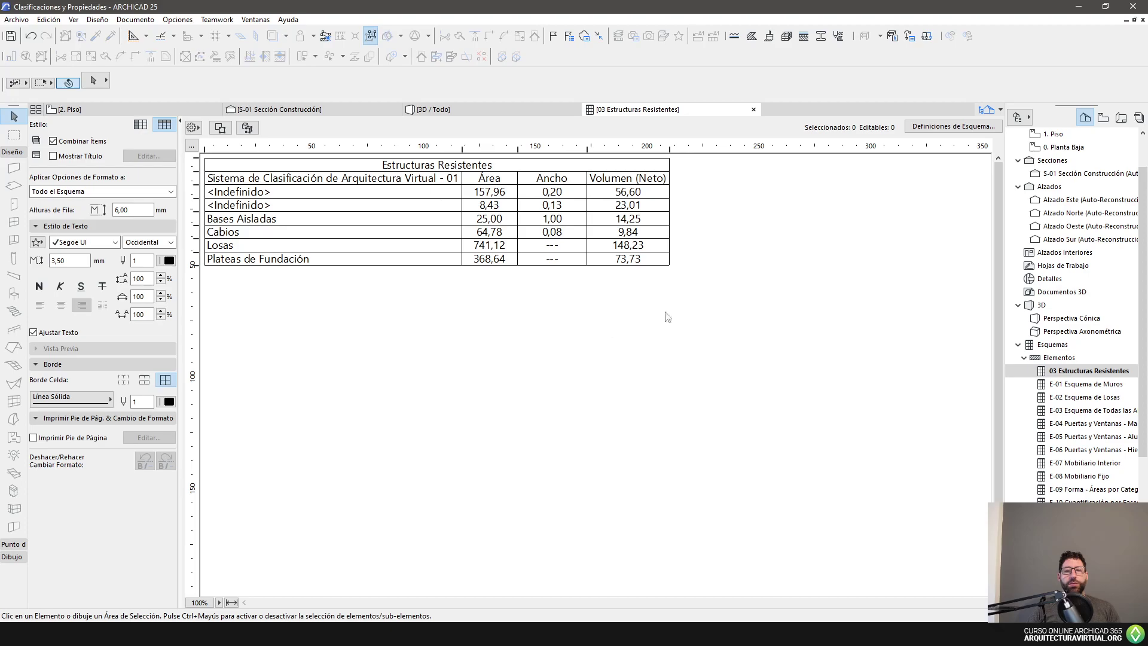
Show the structure in 3D and review the project's classification systems with Sistema de Clasificación de Arquitectura Virtual - 01 collapsed.
{"action": "left_click", "coordinate": [440, 110]}
{"action": "middle_click_drag", "start_coordinate": [460, 352], "coordinate": [501, 393], "text": "shift"}
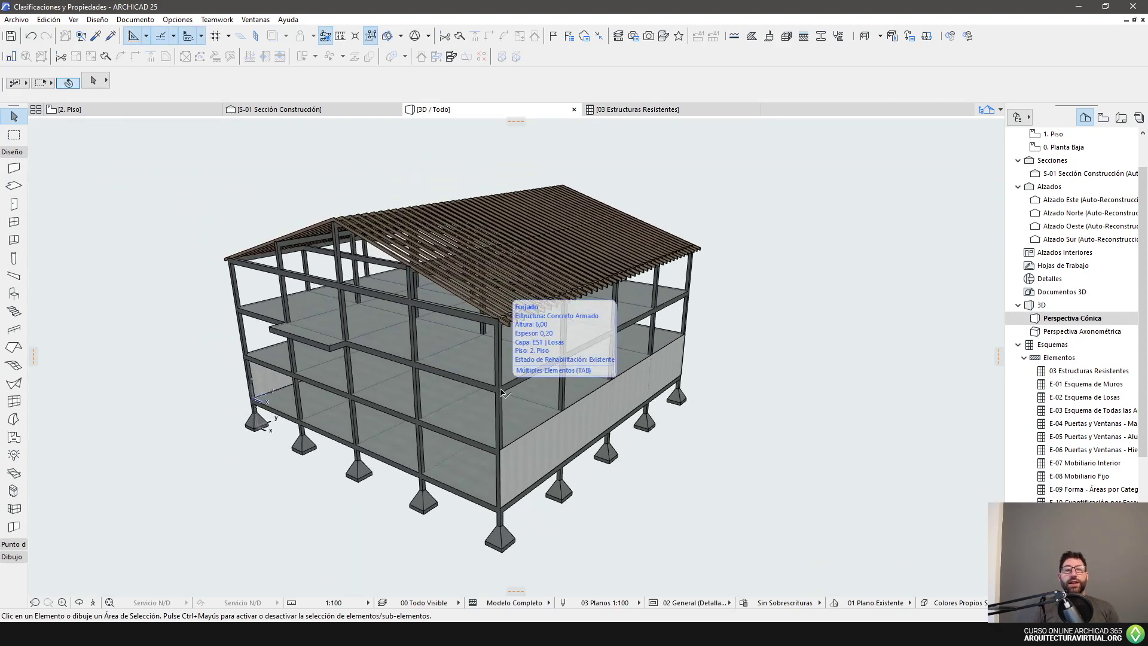
{"action": "left_click", "coordinate": [178, 20]}
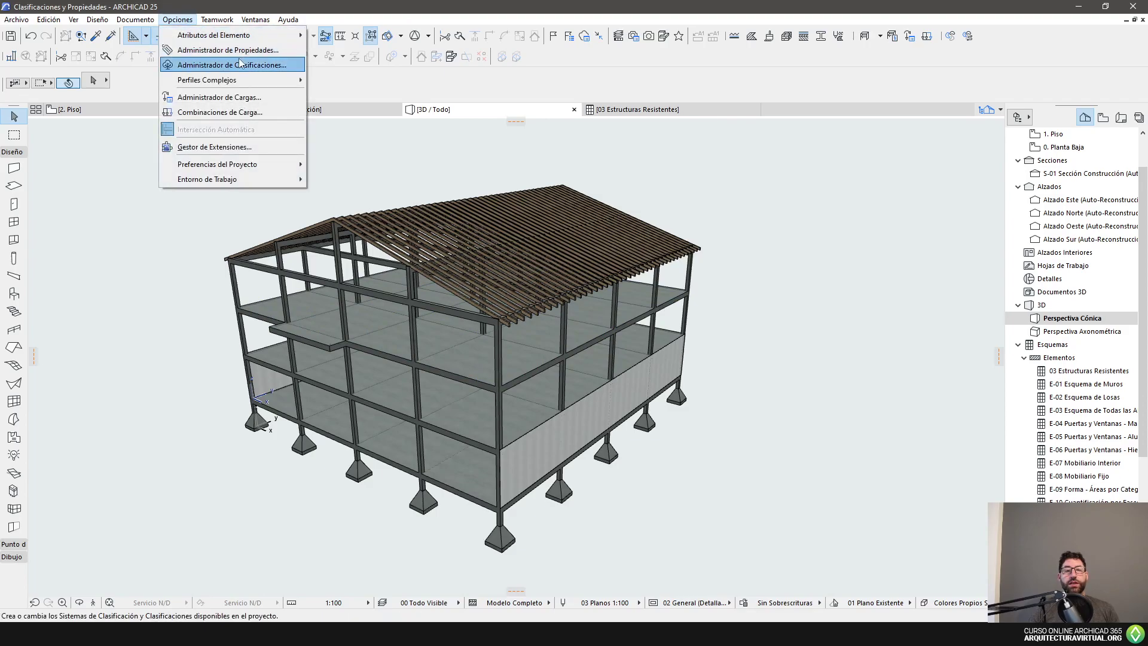
{"action": "left_click", "coordinate": [236, 65]}
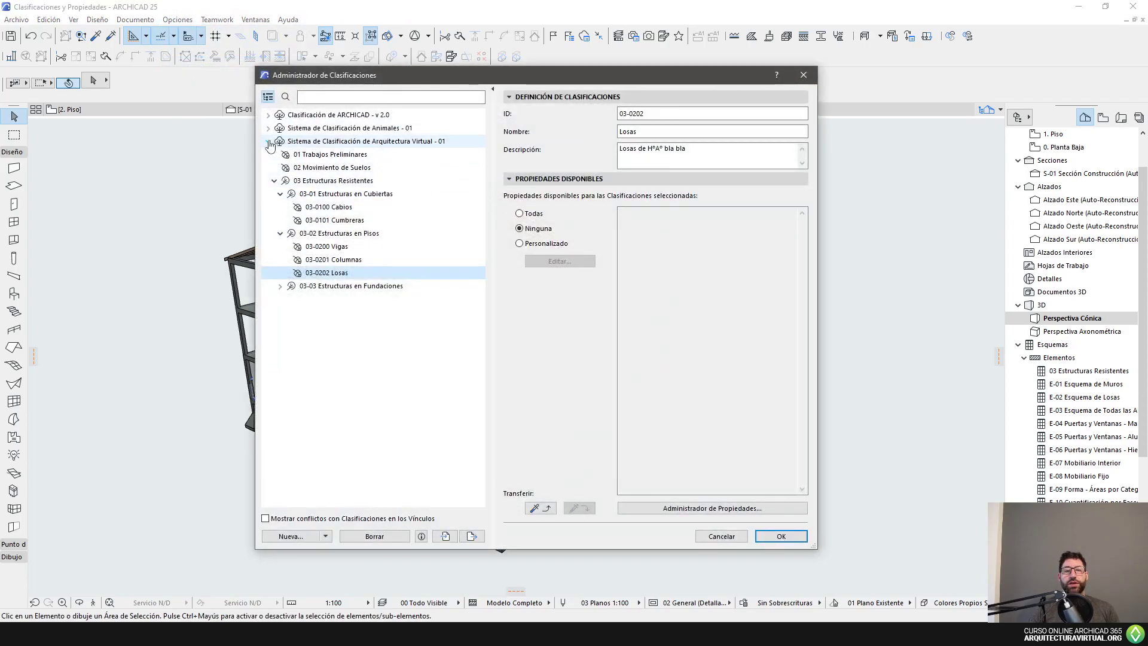
{"action": "left_click", "coordinate": [268, 141]}
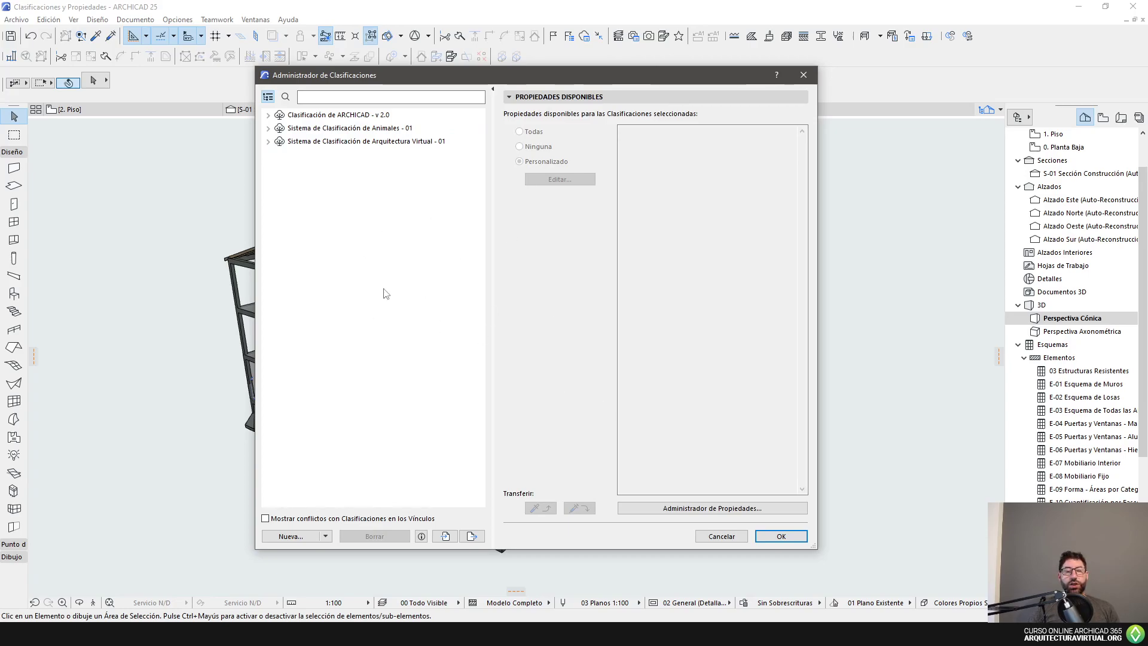
Switch to the browser and open Paquetes de Clasificaciones under Contenido BIM on Graphisoft's Descargas page.
{"action": "left_click", "coordinate": [59, 633]}
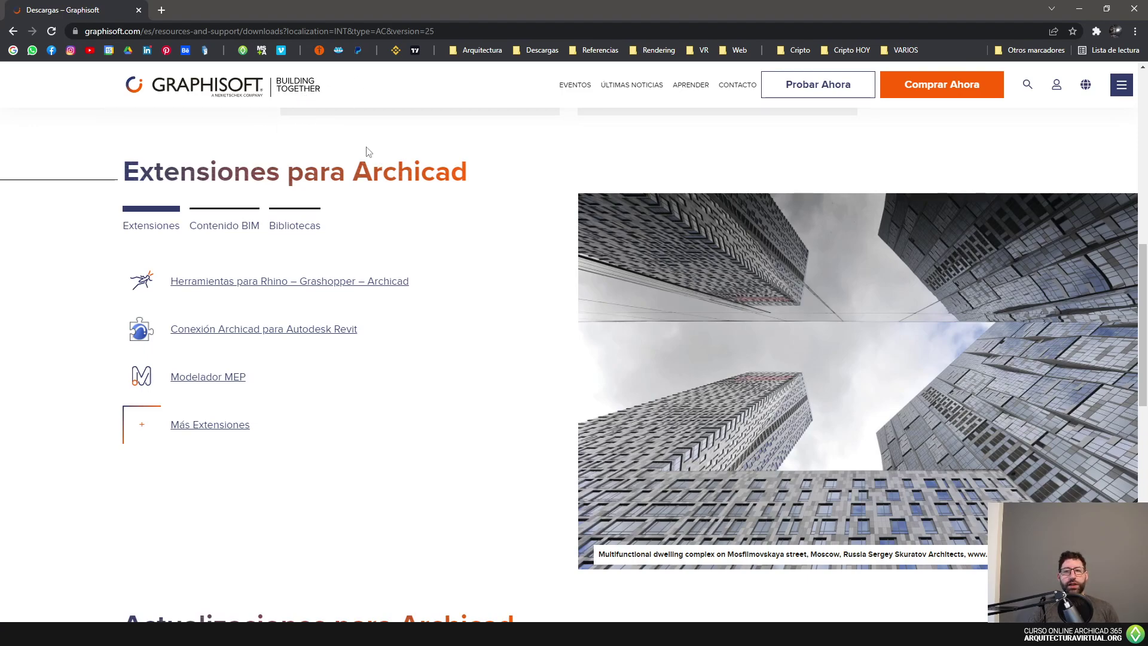
{"action": "scroll", "coordinate": [368, 150], "scroll_direction": "down", "scroll_amount": 13}
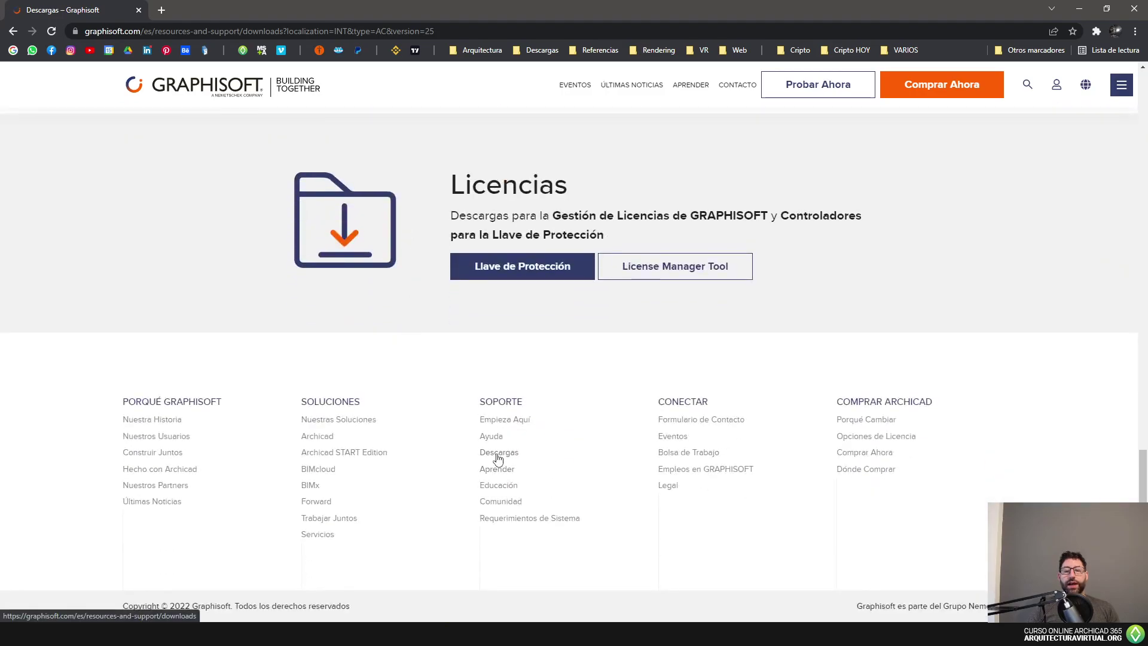
{"action": "scroll", "coordinate": [497, 458], "scroll_direction": "up", "scroll_amount": 20}
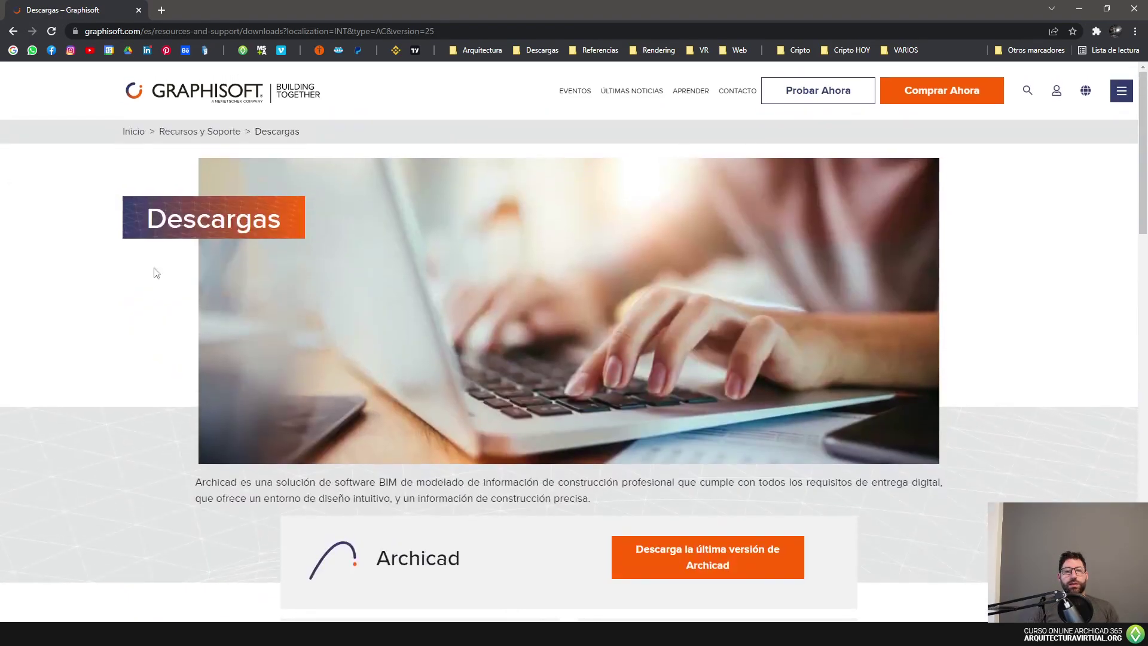
{"action": "scroll", "coordinate": [148, 239], "scroll_direction": "down", "scroll_amount": 10}
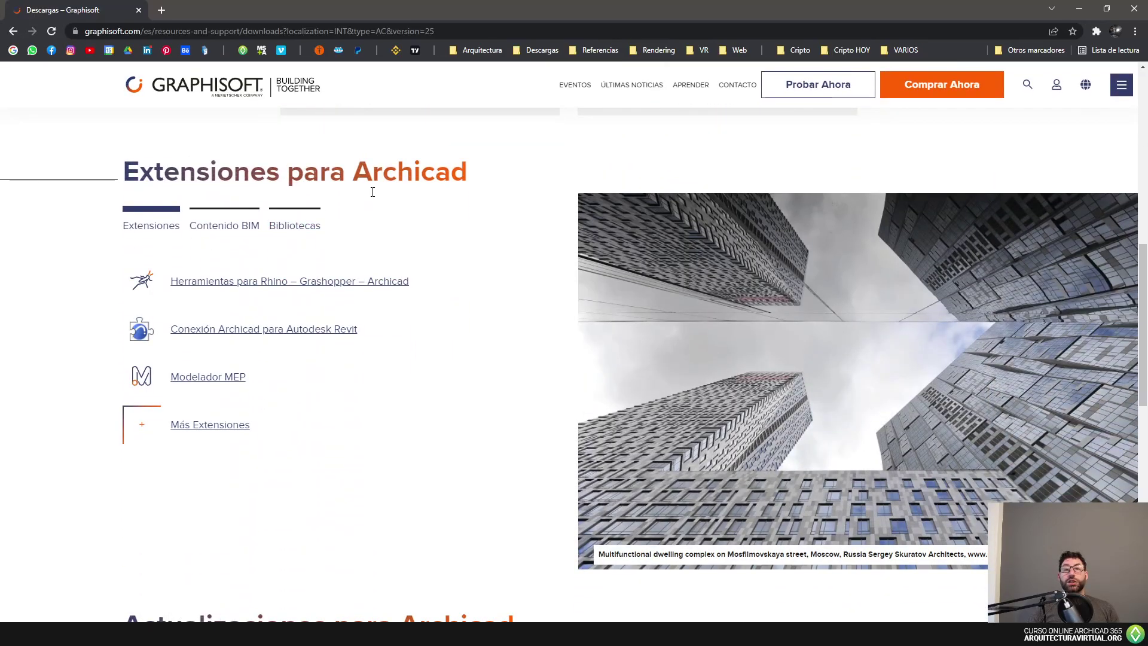
{"action": "left_click", "coordinate": [234, 225]}
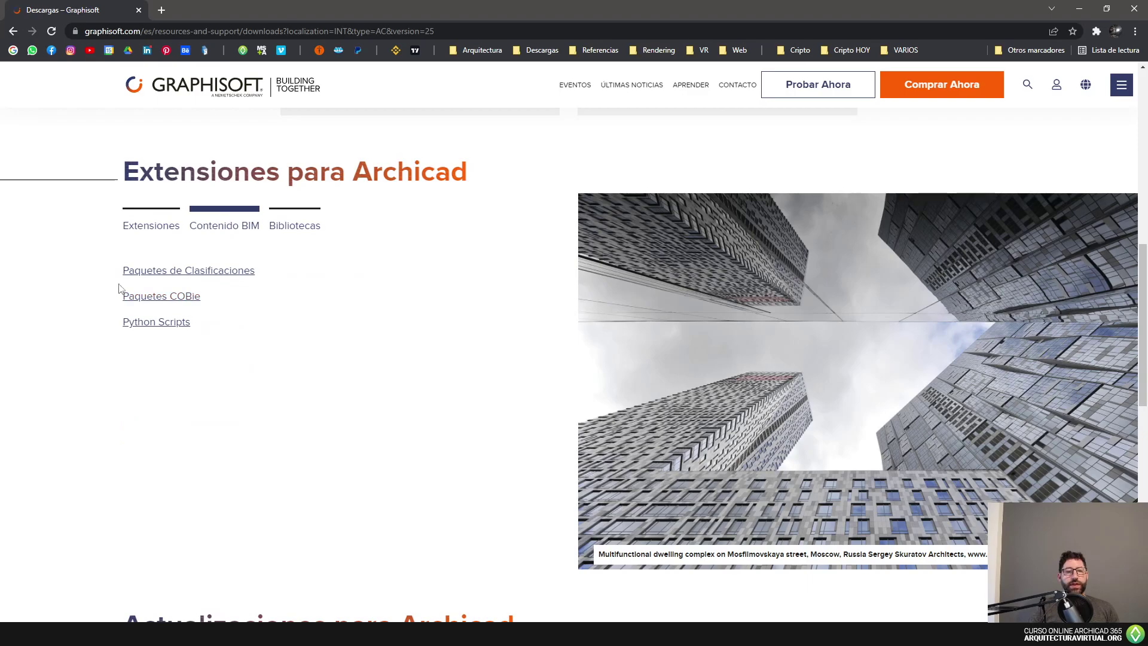
{"action": "left_click", "coordinate": [236, 271]}
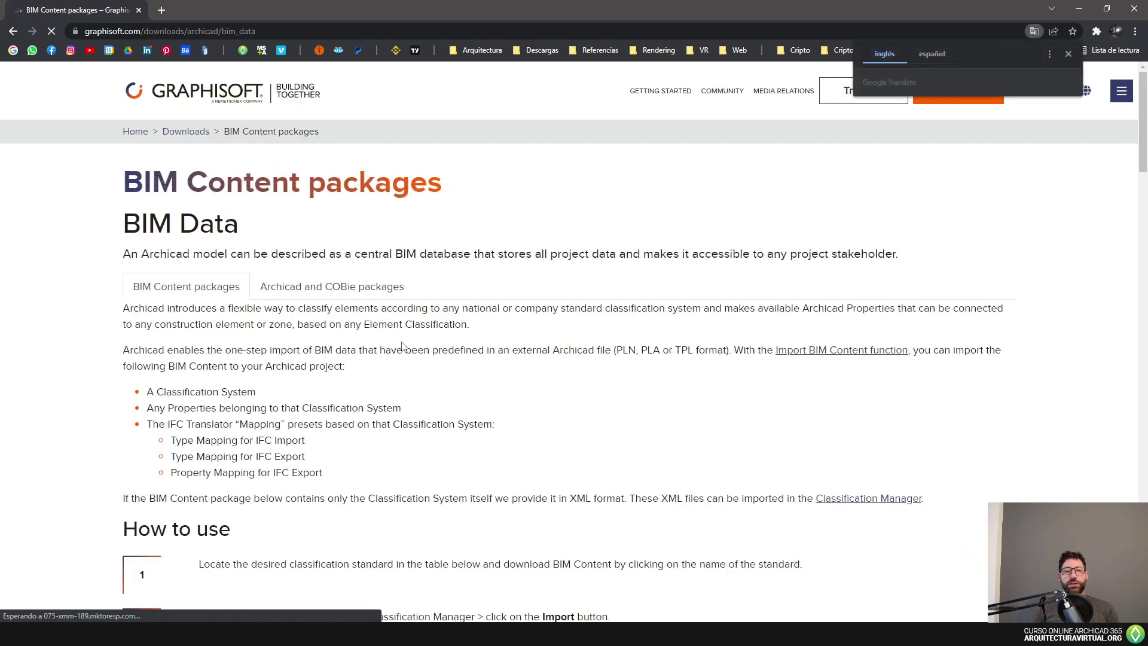
Look through the table of downloadable classification systems on the BIM Content packages page, checking their formats, versions and countries.
{"action": "scroll", "coordinate": [274, 305], "scroll_direction": "down", "scroll_amount": 1}
{"action": "scroll", "coordinate": [275, 304], "scroll_direction": "down", "scroll_amount": 9}
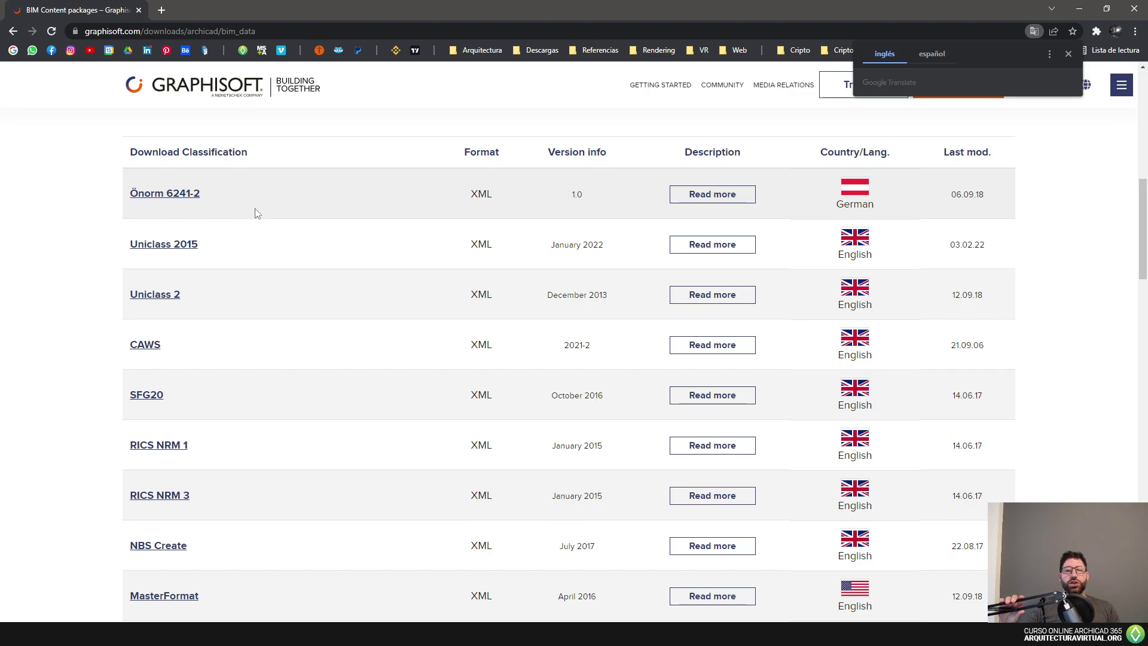
{"action": "scroll", "coordinate": [236, 242], "scroll_direction": "down", "scroll_amount": 2}
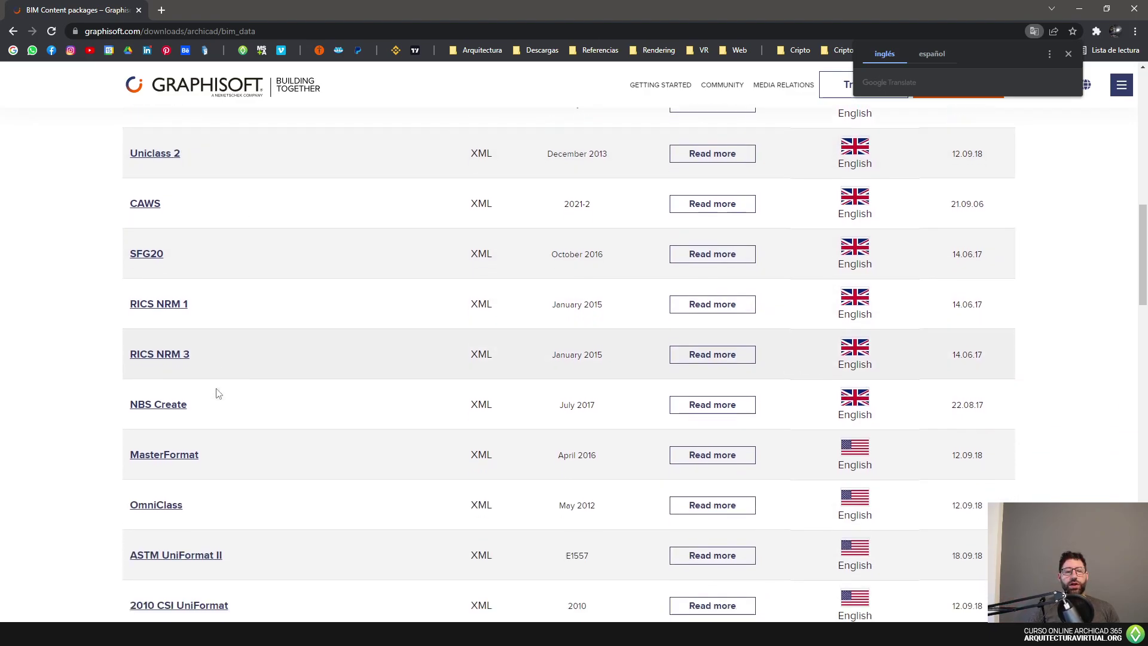
{"action": "scroll", "coordinate": [221, 382], "scroll_direction": "down", "scroll_amount": 2}
{"action": "scroll", "coordinate": [179, 358], "scroll_direction": "down", "scroll_amount": 3}
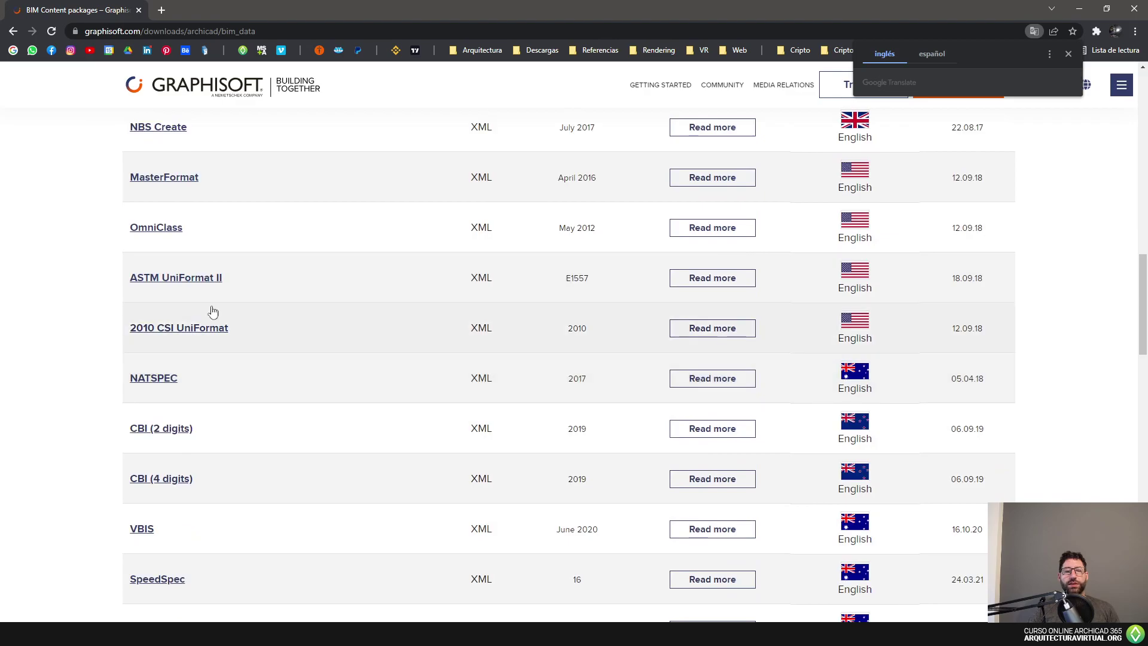
{"action": "scroll", "coordinate": [209, 263], "scroll_direction": "up", "scroll_amount": 2}
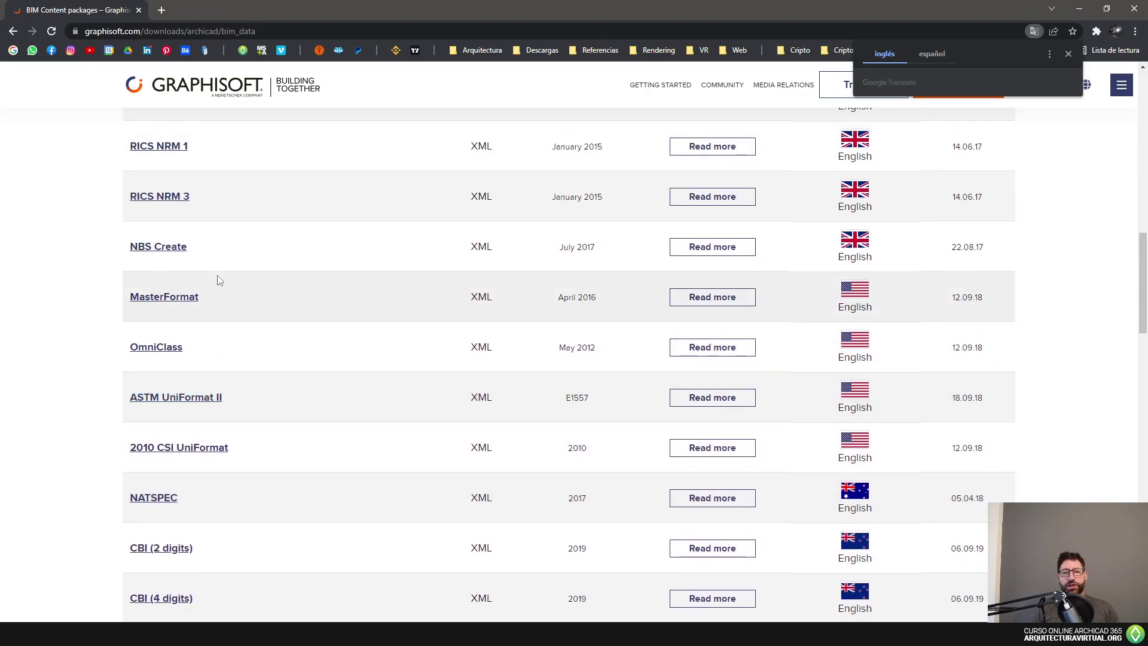
{"action": "scroll", "coordinate": [247, 302], "scroll_direction": "up", "scroll_amount": 1}
{"action": "scroll", "coordinate": [249, 307], "scroll_direction": "up", "scroll_amount": 3}
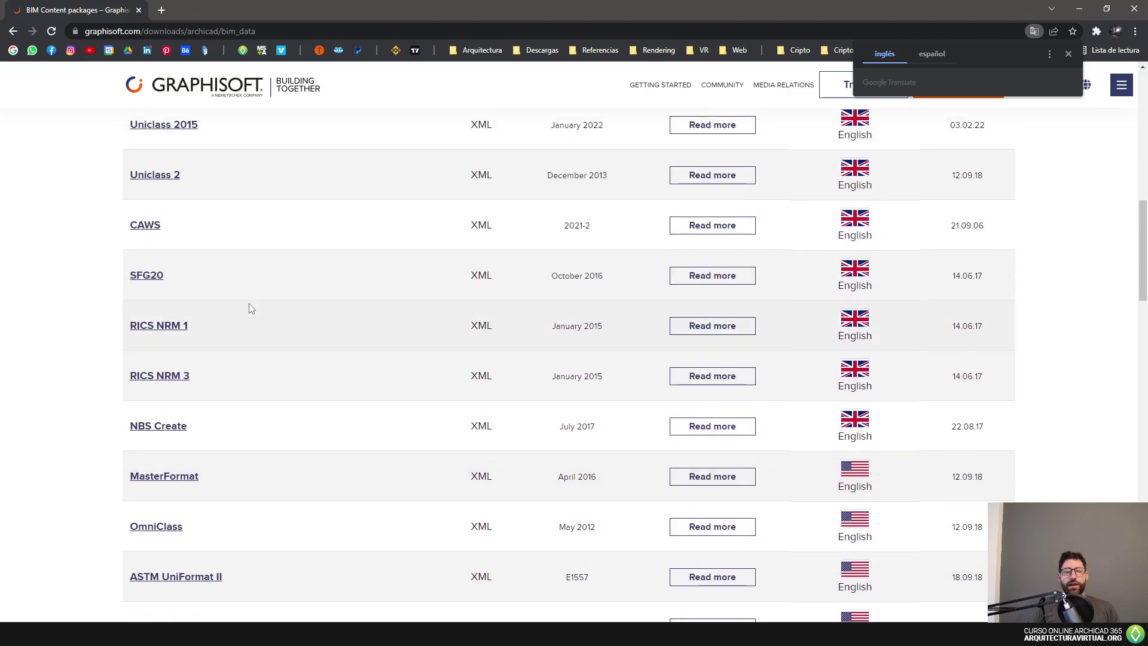
{"action": "scroll", "coordinate": [383, 287], "scroll_direction": "up", "scroll_amount": 3}
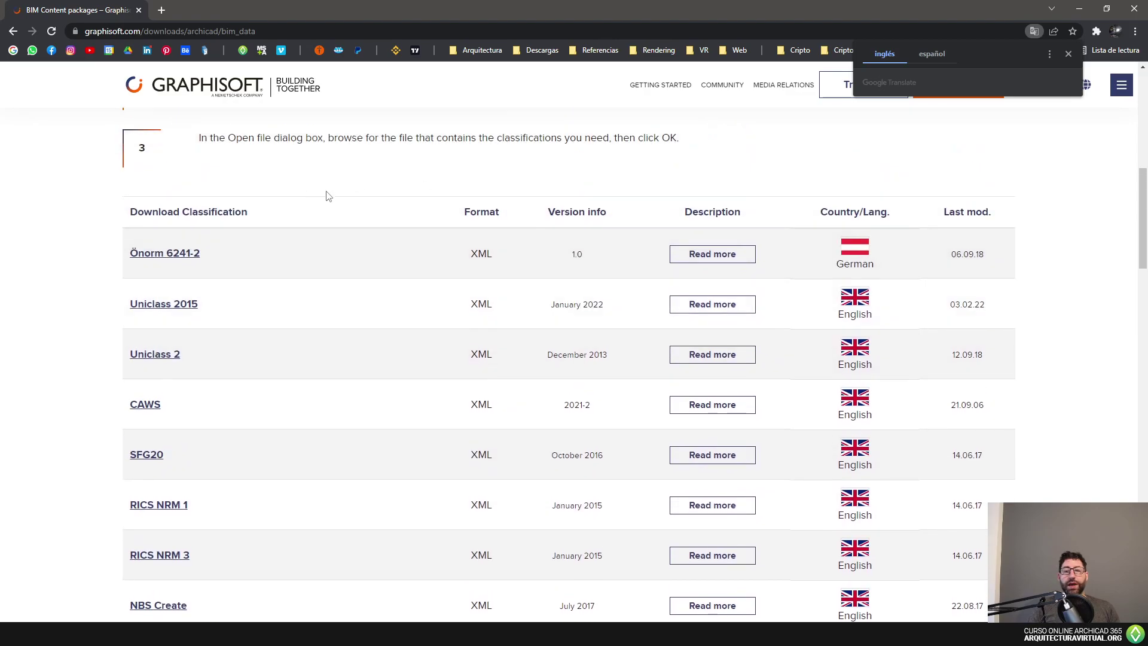
{"action": "scroll", "coordinate": [489, 335], "scroll_direction": "down", "scroll_amount": 15}
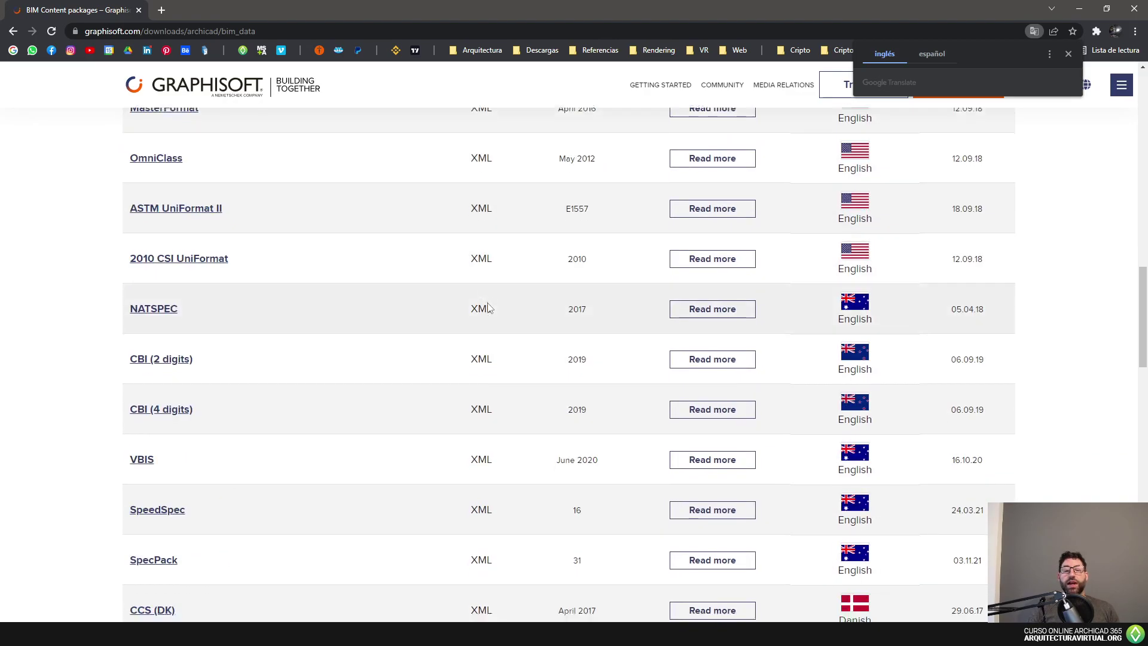
{"action": "scroll", "coordinate": [489, 345], "scroll_direction": "up", "scroll_amount": 5}
{"action": "scroll", "coordinate": [488, 346], "scroll_direction": "down", "scroll_amount": 10}
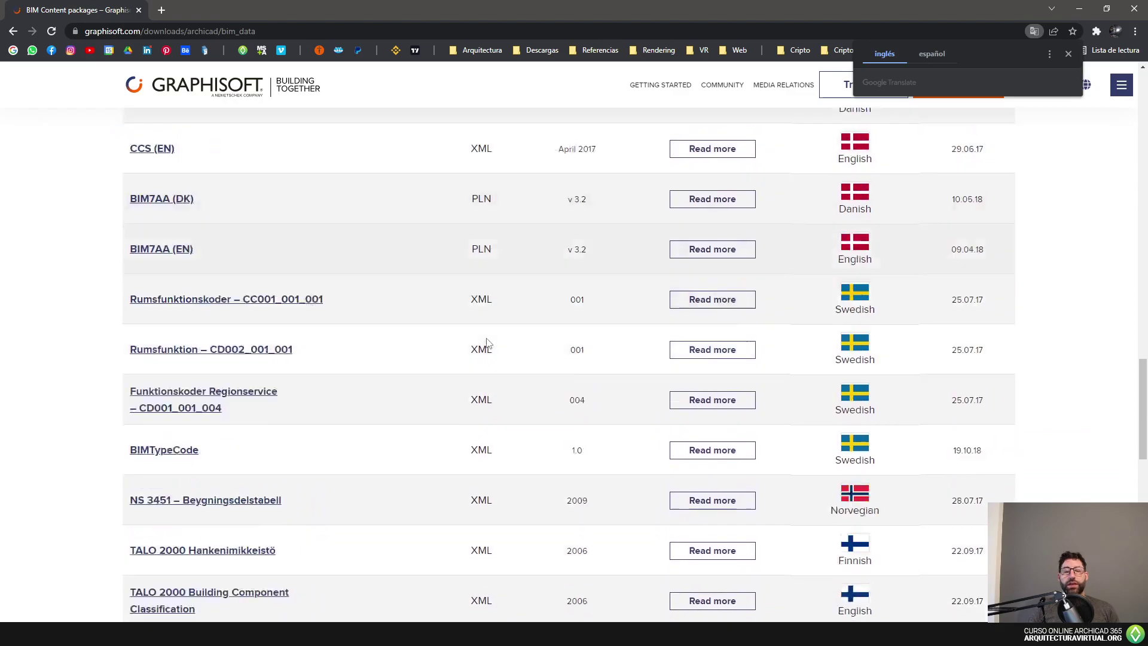
{"action": "scroll", "coordinate": [476, 187], "scroll_direction": "up", "scroll_amount": 18}
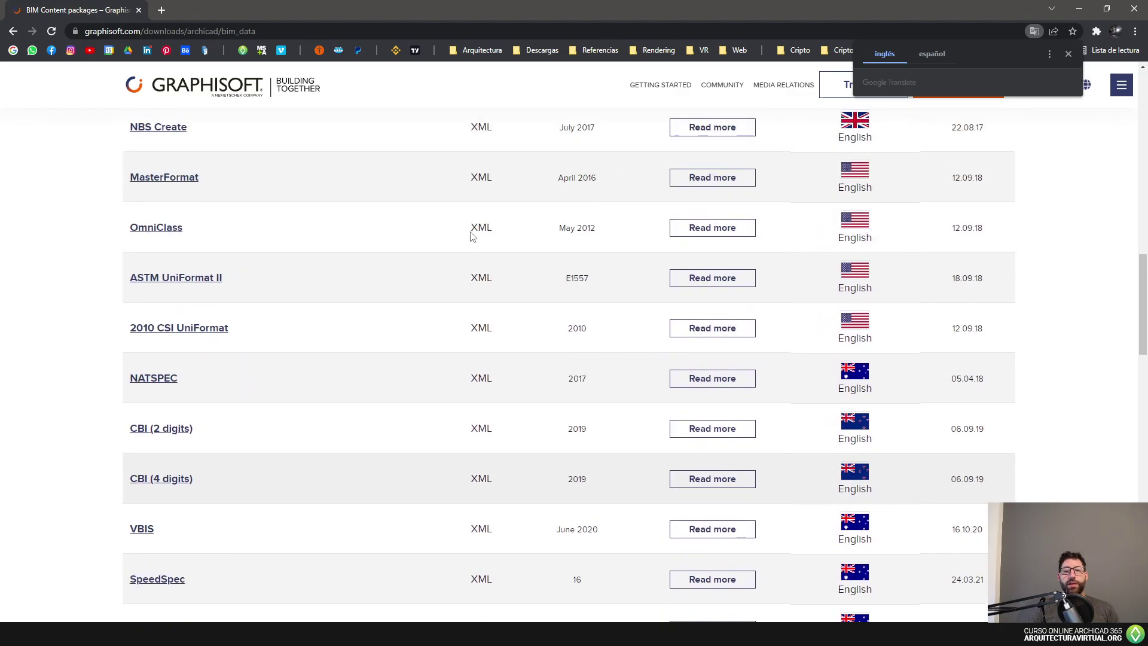
{"action": "scroll", "coordinate": [476, 242], "scroll_direction": "up", "scroll_amount": 6}
{"action": "scroll", "coordinate": [487, 281], "scroll_direction": "down", "scroll_amount": 6}
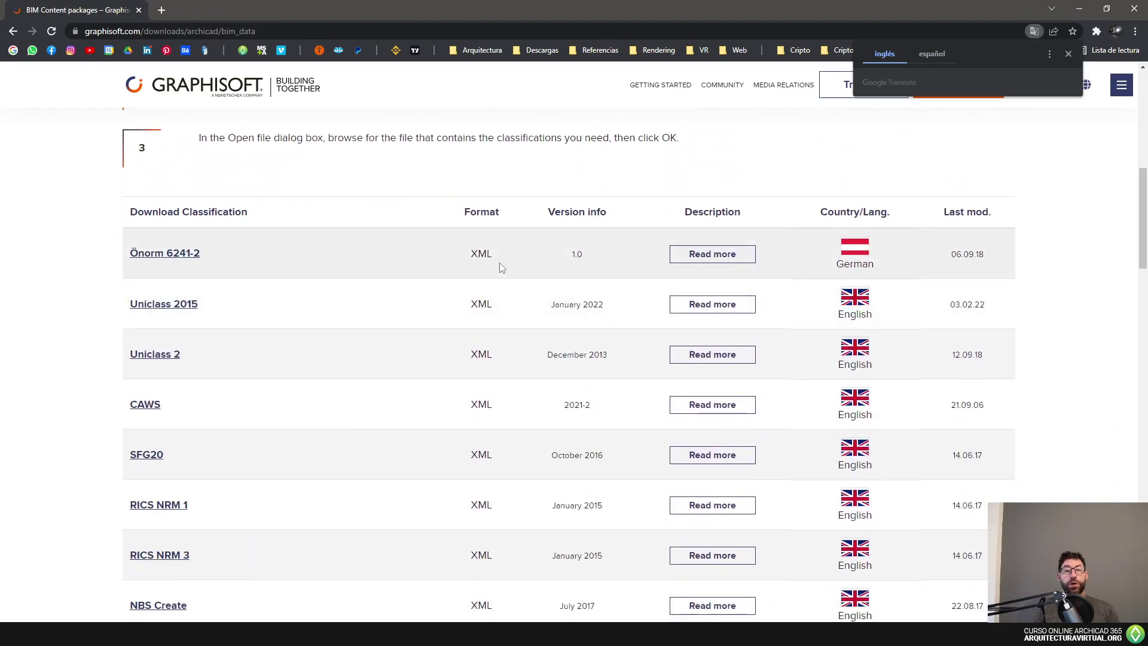
Read the description of the Önorm 6241-2 classification package and close it.
{"action": "scroll", "coordinate": [538, 269], "scroll_direction": "down", "scroll_amount": 1}
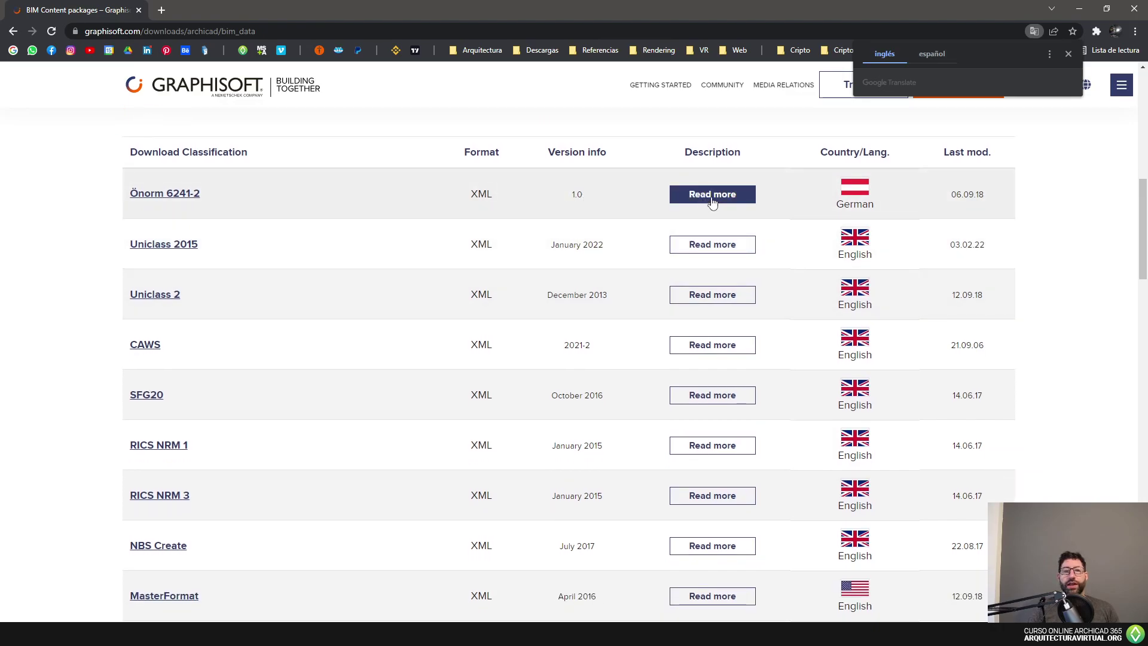
{"action": "left_click", "coordinate": [738, 200]}
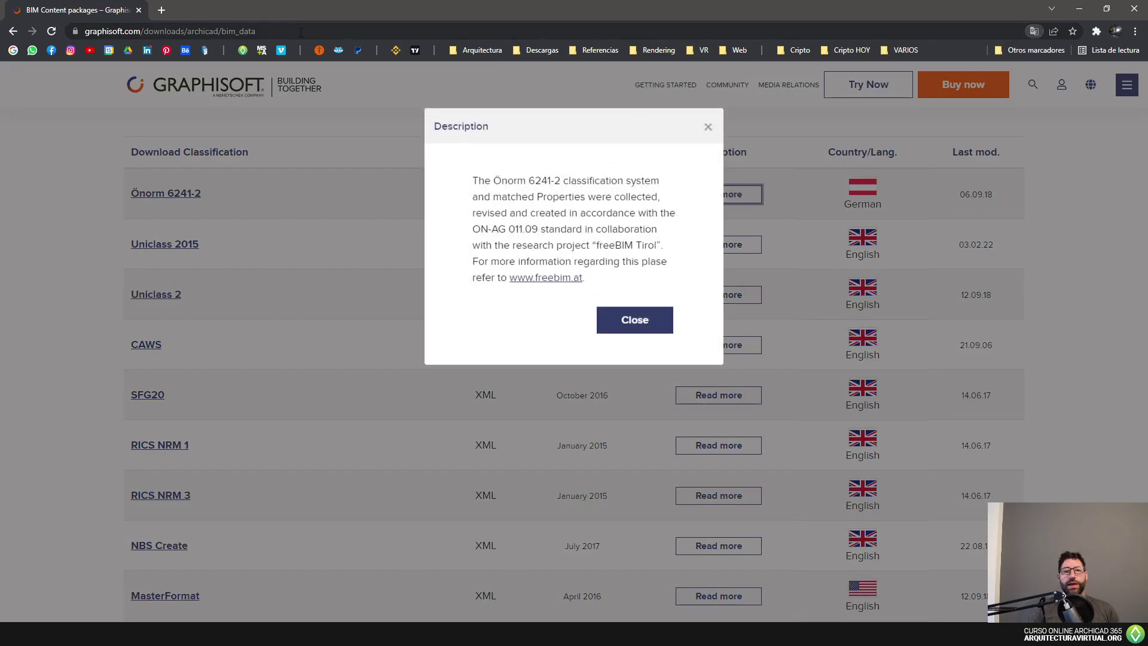
{"action": "left_click", "coordinate": [707, 128]}
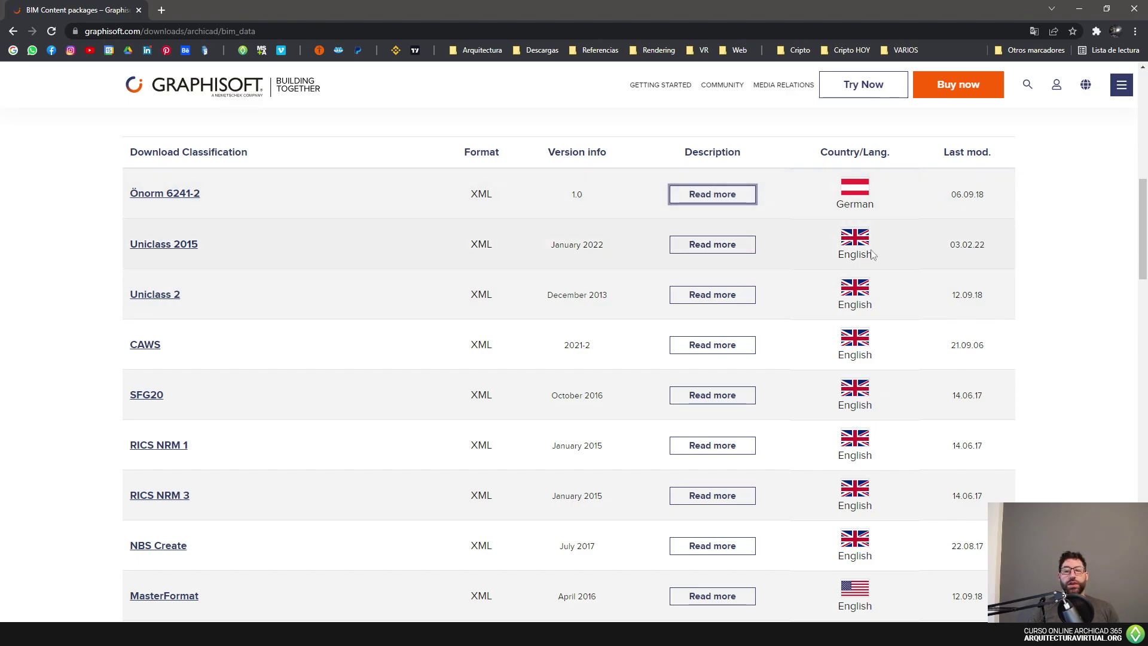
Look through the remaining classification packages down to the Spanish GuBIMclass ES entry at the end of the table.
{"action": "scroll", "coordinate": [969, 287], "scroll_direction": "down", "scroll_amount": 5}
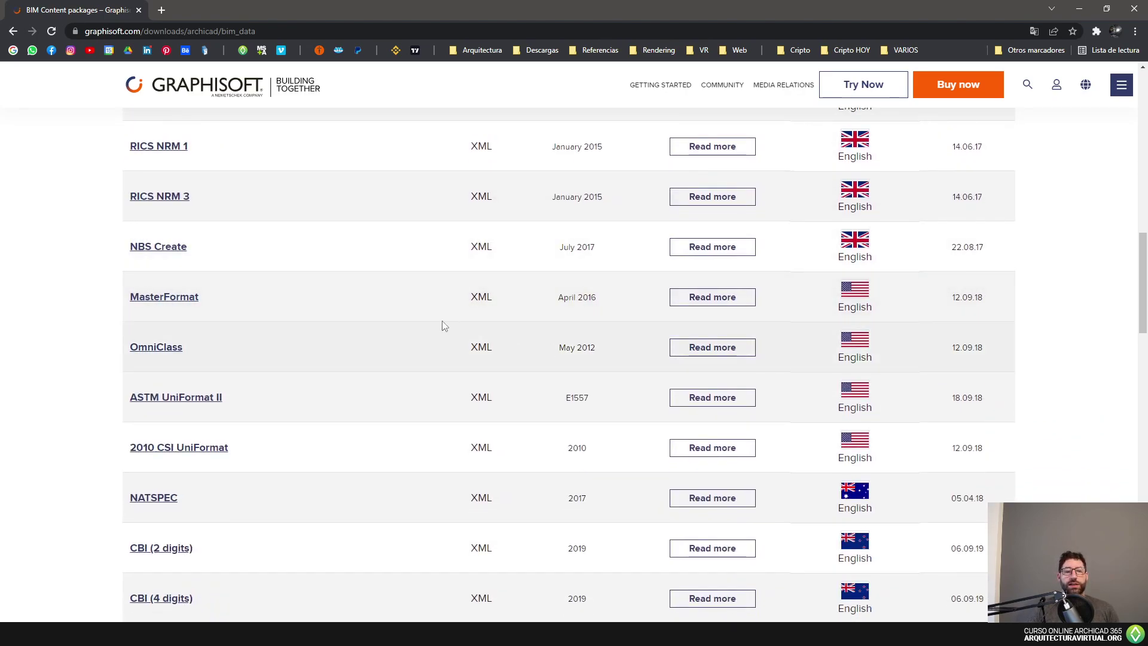
{"action": "scroll", "coordinate": [404, 335], "scroll_direction": "down", "scroll_amount": 3}
{"action": "scroll", "coordinate": [245, 318], "scroll_direction": "down", "scroll_amount": 4}
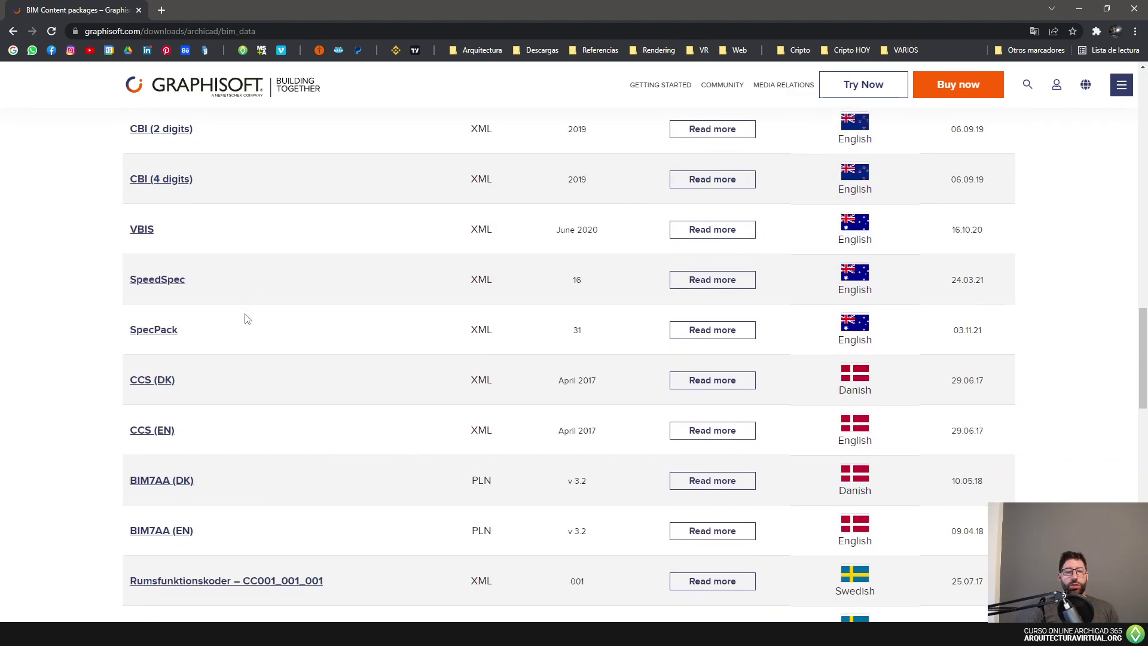
{"action": "scroll", "coordinate": [245, 318], "scroll_direction": "down", "scroll_amount": 12}
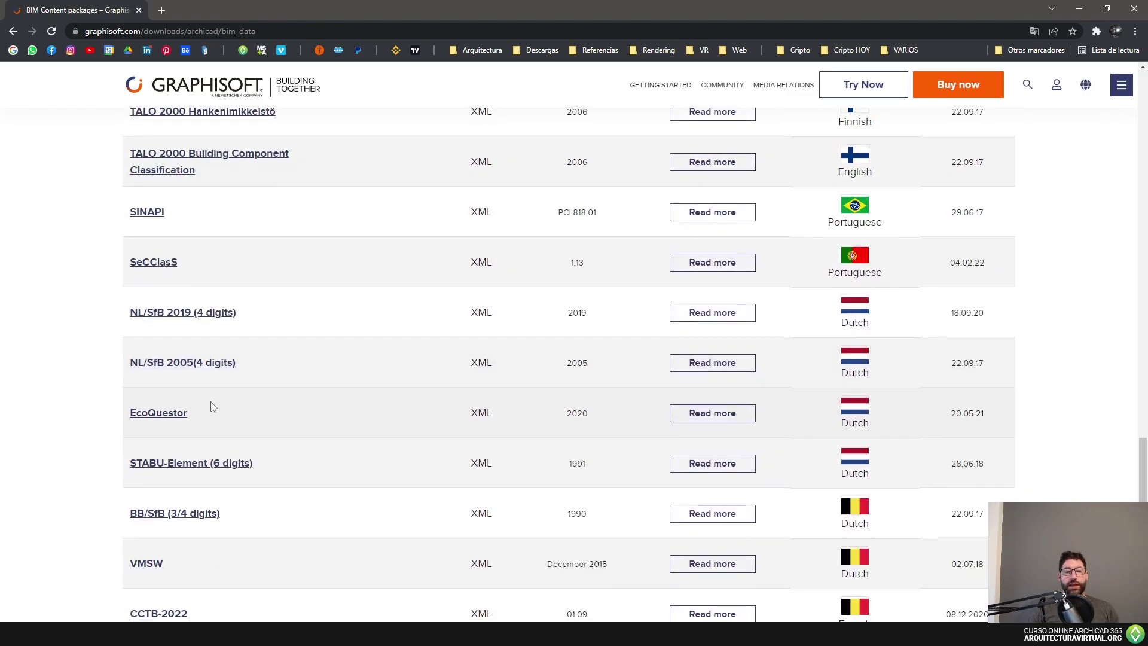
{"action": "scroll", "coordinate": [217, 392], "scroll_direction": "down", "scroll_amount": 5}
{"action": "scroll", "coordinate": [220, 389], "scroll_direction": "up", "scroll_amount": 3}
{"action": "scroll", "coordinate": [264, 377], "scroll_direction": "down", "scroll_amount": 3}
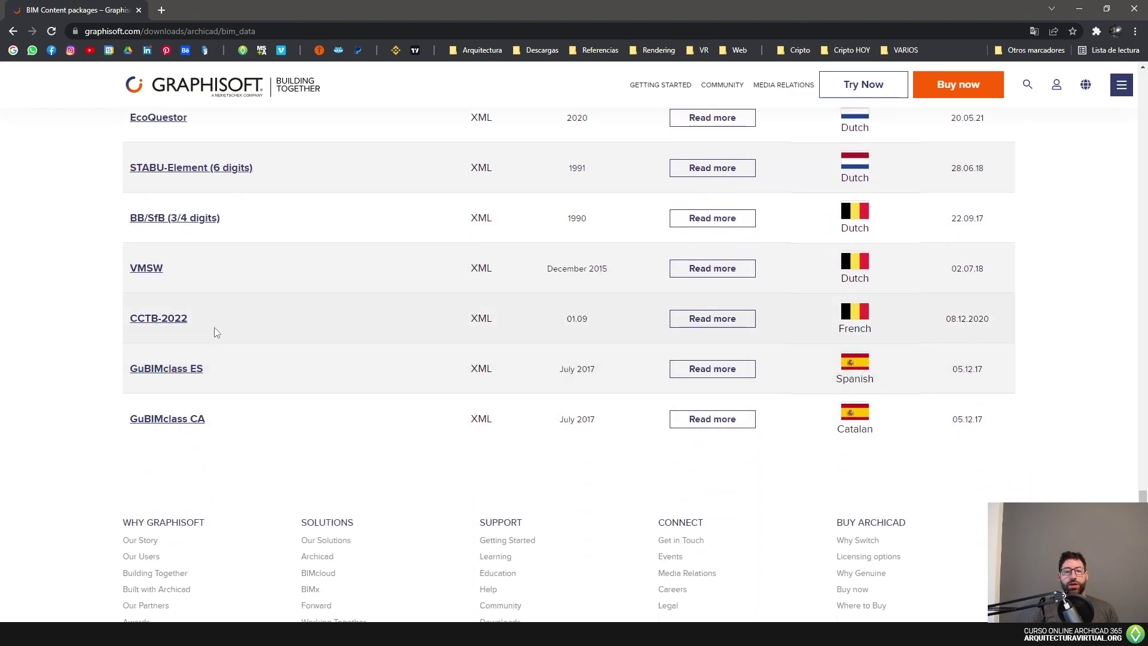
{"action": "scroll", "coordinate": [215, 323], "scroll_direction": "up", "scroll_amount": 2}
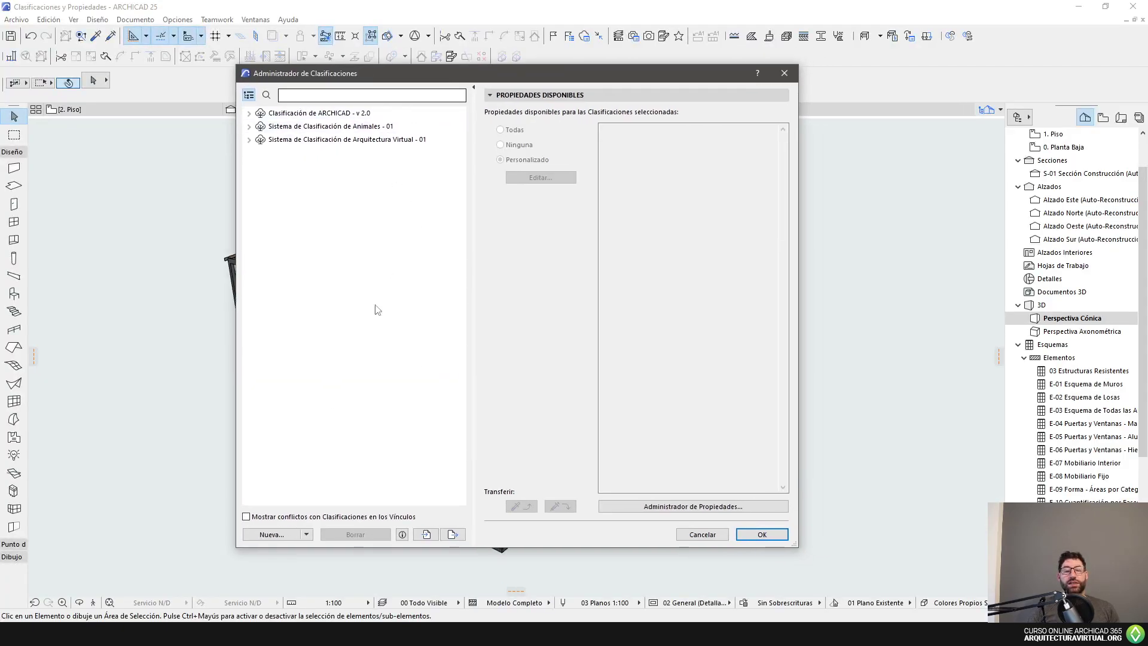
Switch to Archicad and import the GuBIMclass v.1.2 ES classification XML file from Escritorio into the project.
{"action": "left_click", "coordinate": [426, 535]}
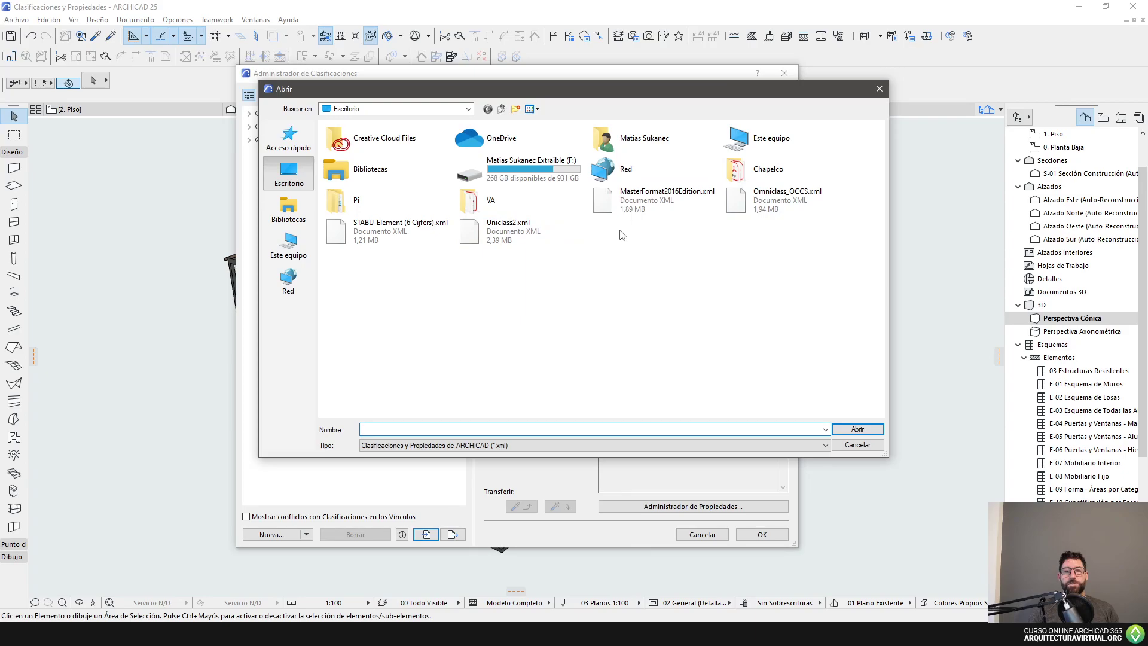
{"action": "left_click", "coordinate": [857, 444]}
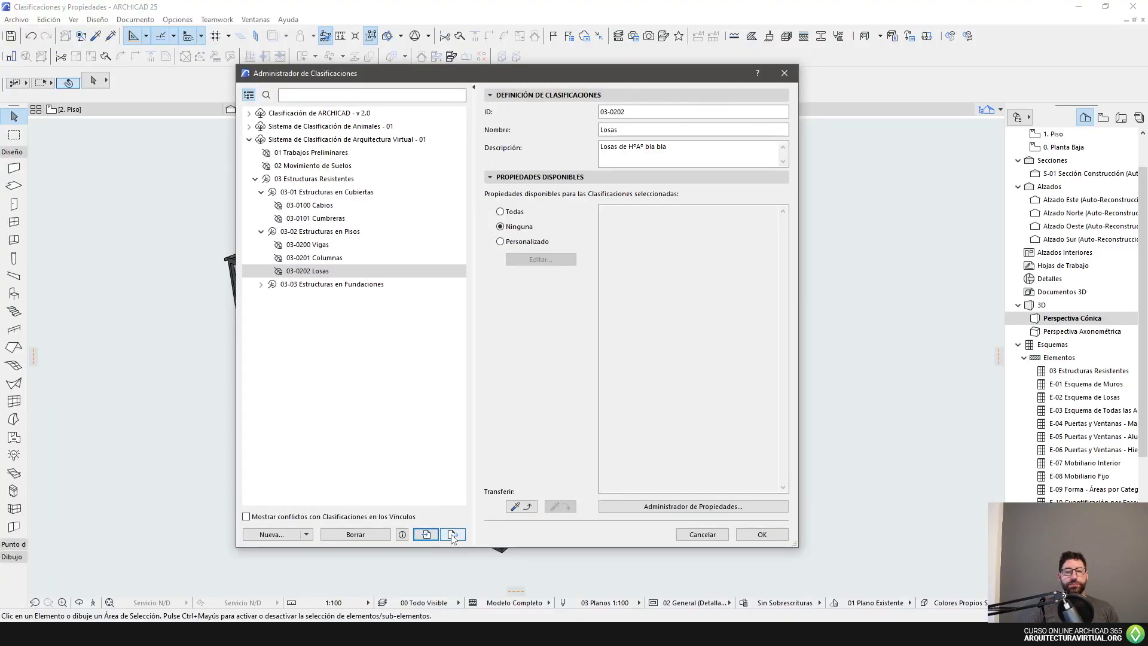
{"action": "left_click", "coordinate": [425, 533]}
{"action": "left_click", "coordinate": [657, 200]}
{"action": "left_click", "coordinate": [857, 429]}
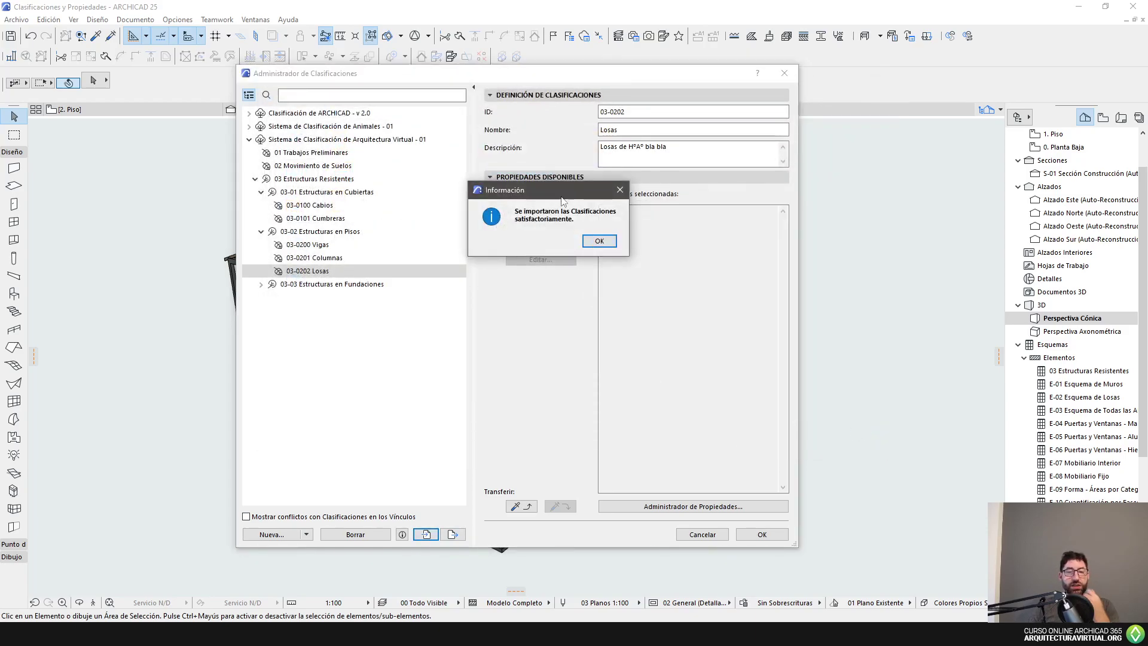
{"action": "left_click", "coordinate": [599, 240]}
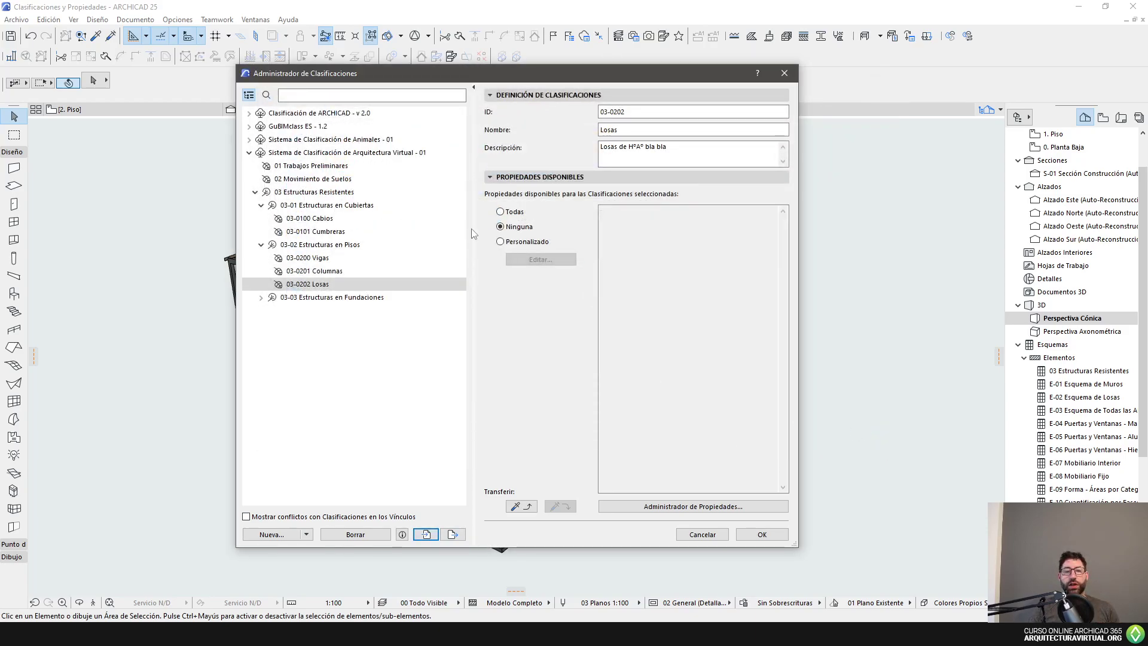
Collapse Sistema de Clasificación de Arquitectura Virtual - 01 and examine the GuBIMclass ES - 1.2 tree, including branches 00 and 10.
{"action": "left_click", "coordinate": [249, 153]}
{"action": "left_click", "coordinate": [249, 126]}
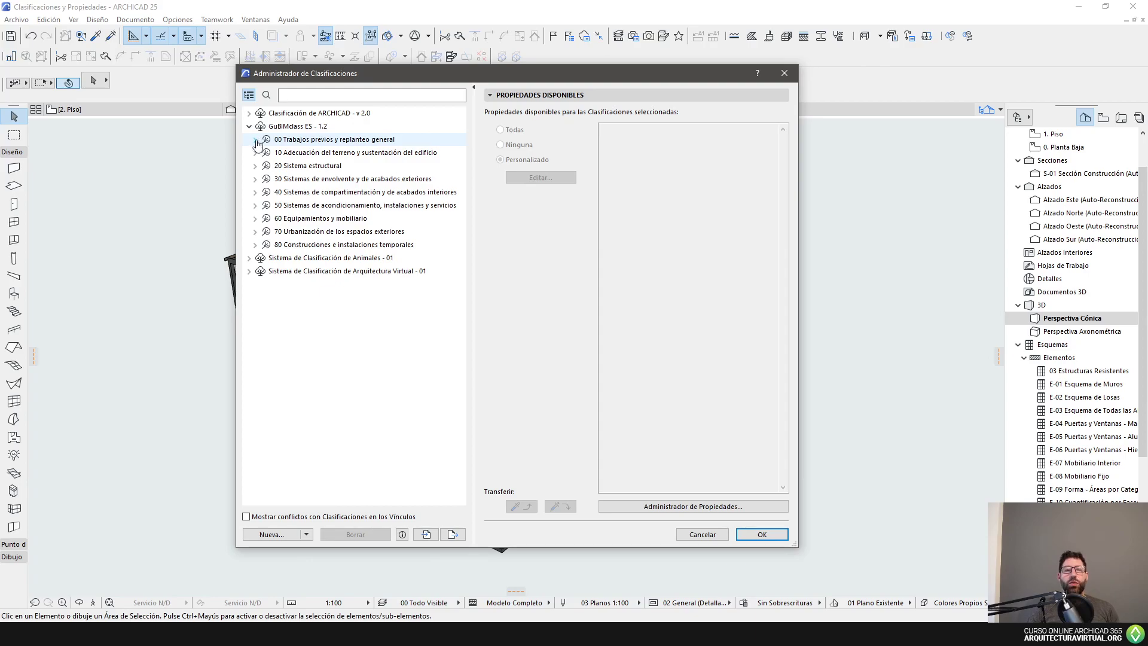
{"action": "left_click", "coordinate": [256, 140]}
{"action": "left_click", "coordinate": [256, 192]}
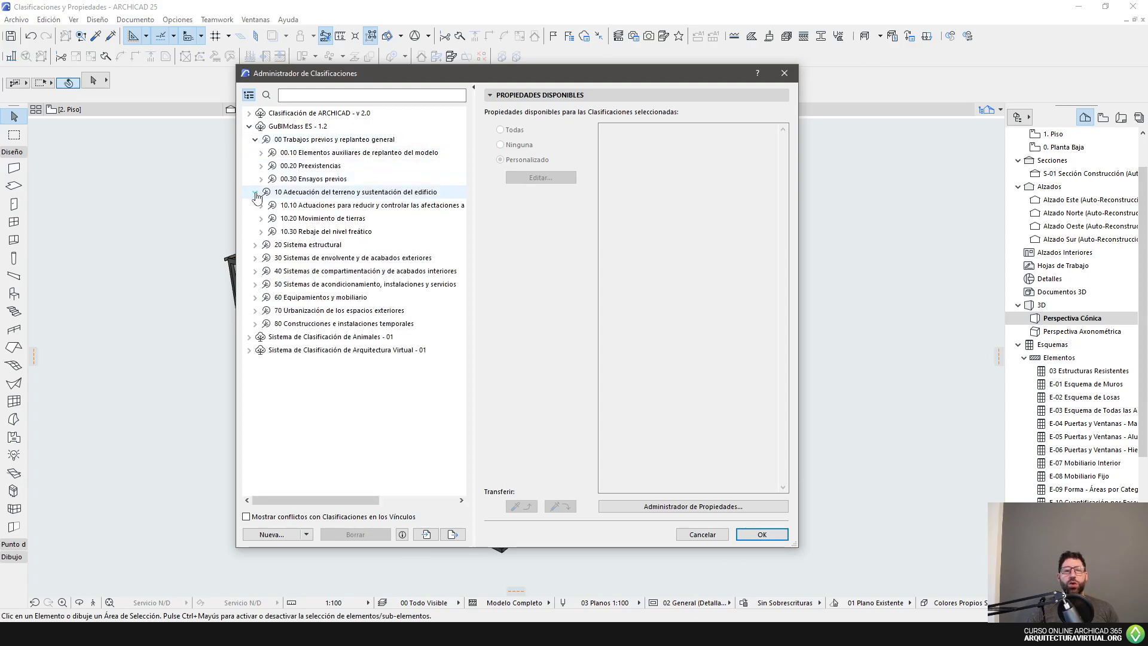
{"action": "left_click", "coordinate": [255, 205]}
{"action": "left_click", "coordinate": [255, 191]}
{"action": "left_click", "coordinate": [255, 140]}
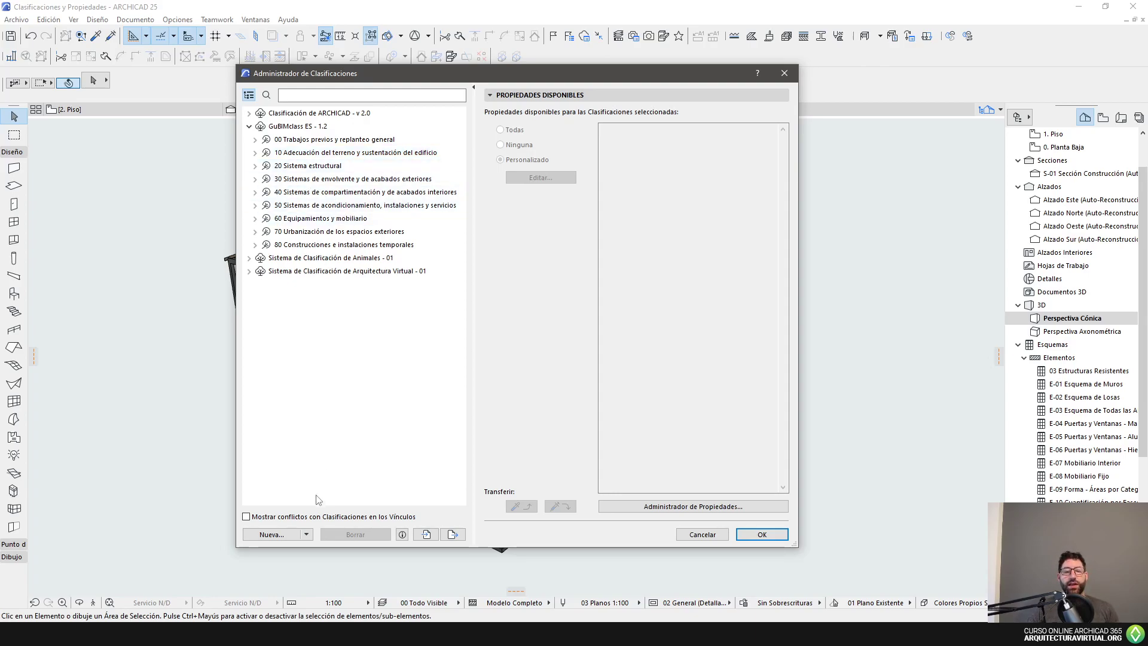
Import the MasterFormat2016Edition.xml classification file from Escritorio into the project.
{"action": "left_click", "coordinate": [426, 535]}
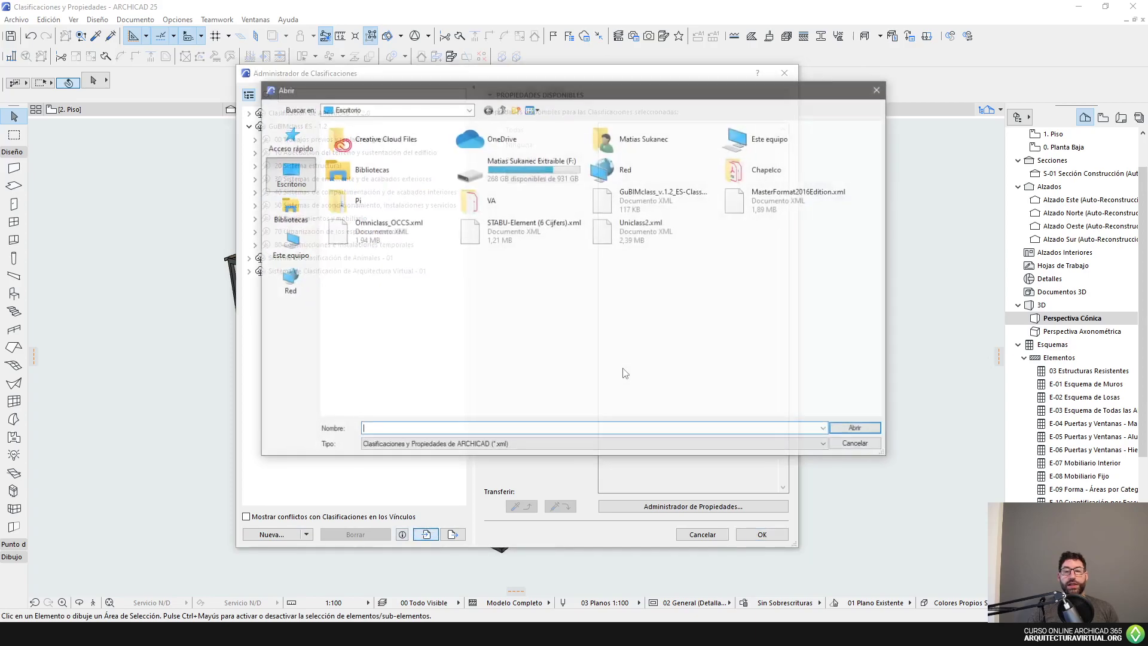
{"action": "double_click", "coordinate": [789, 201]}
{"action": "left_click", "coordinate": [603, 244]}
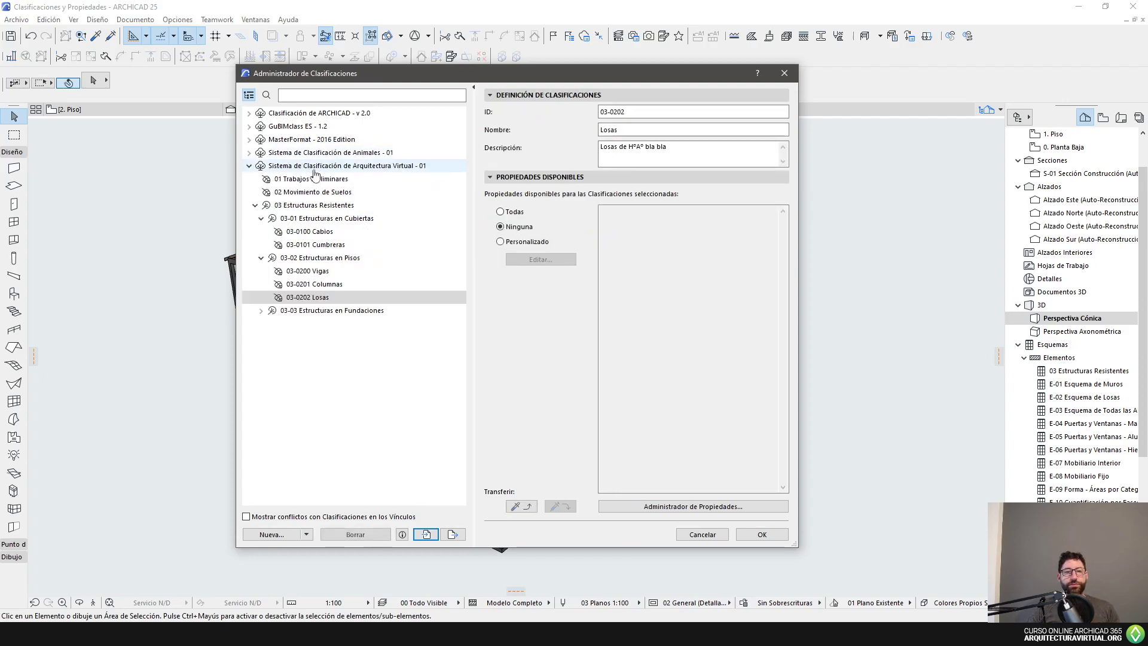
Expand MasterFormat - 2016 Edition and examine its divisions General Requirements, Existing Conditions, Concrete, Masonry and Metals.
{"action": "left_click", "coordinate": [248, 165]}
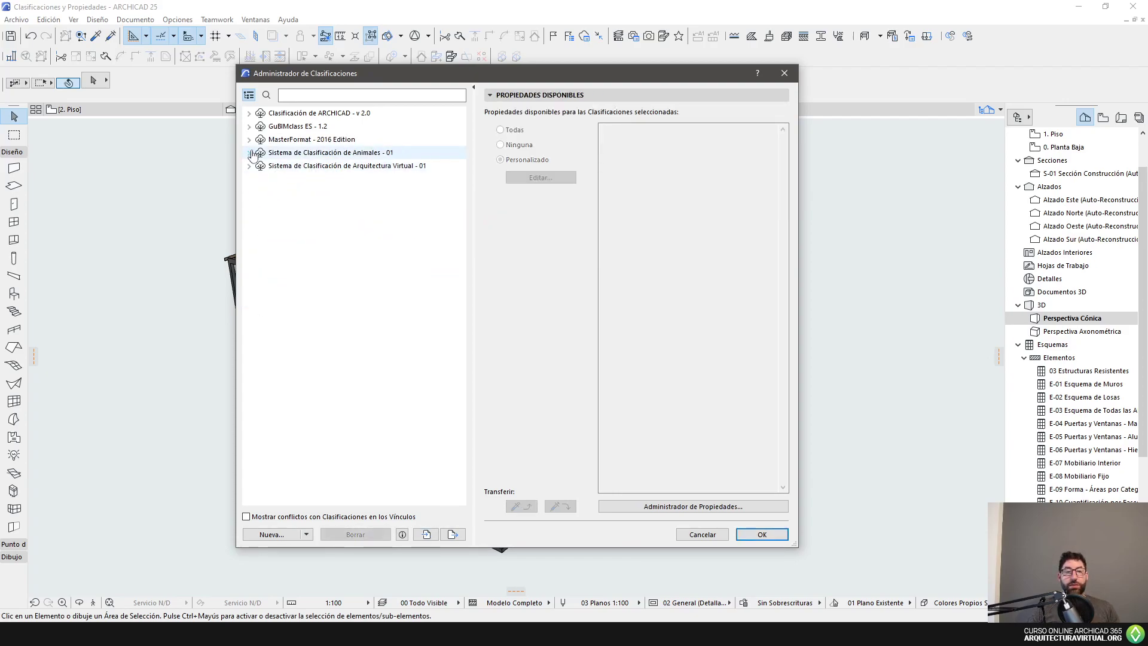
{"action": "left_click", "coordinate": [248, 140]}
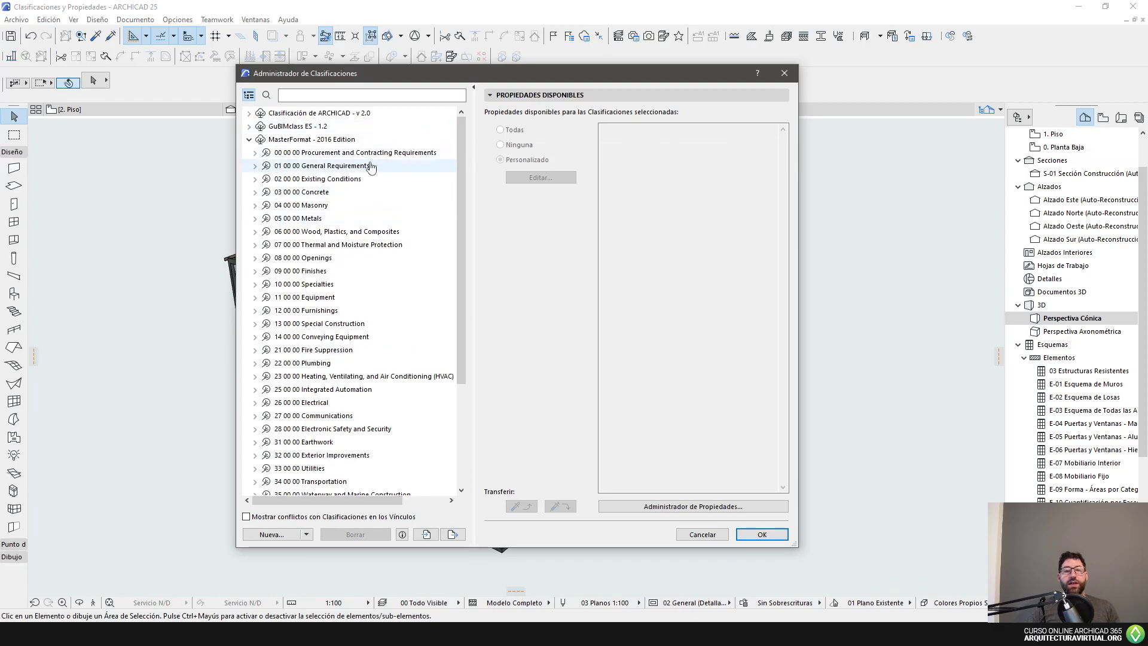
{"action": "left_click", "coordinate": [386, 168]}
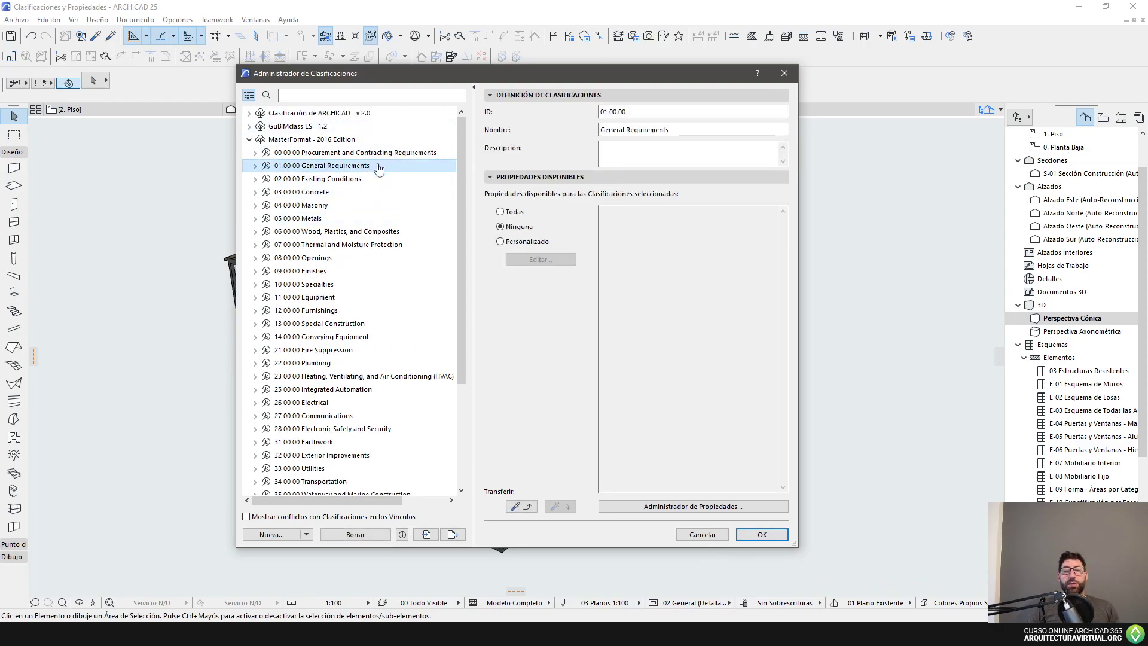
{"action": "left_click", "coordinate": [368, 179]}
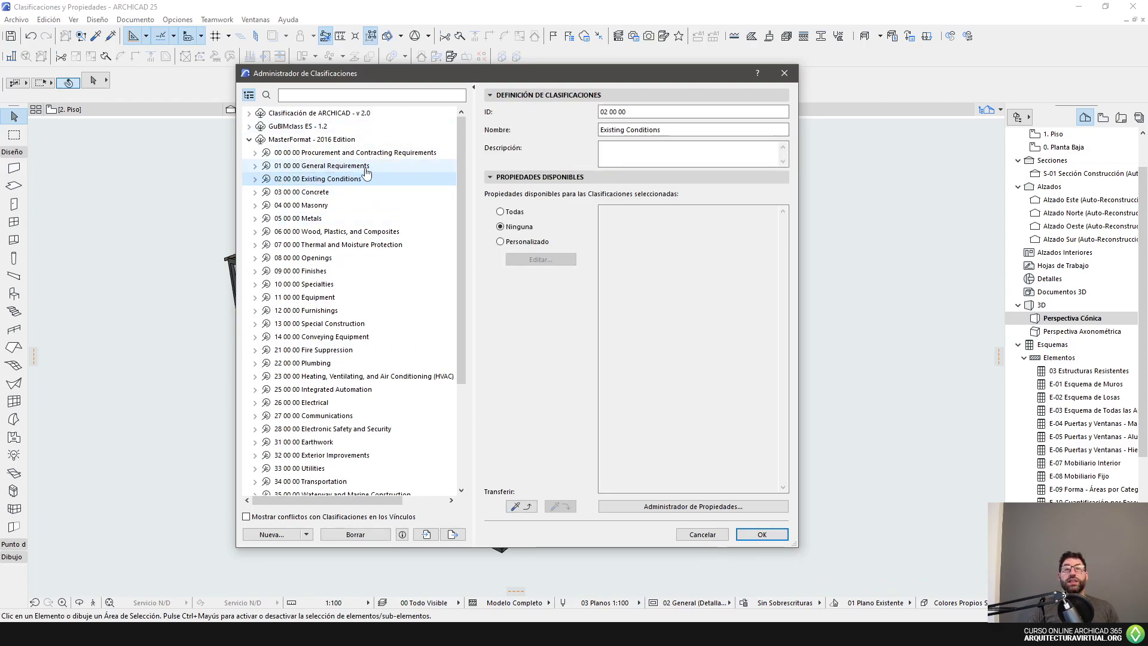
{"action": "left_click", "coordinate": [371, 168]}
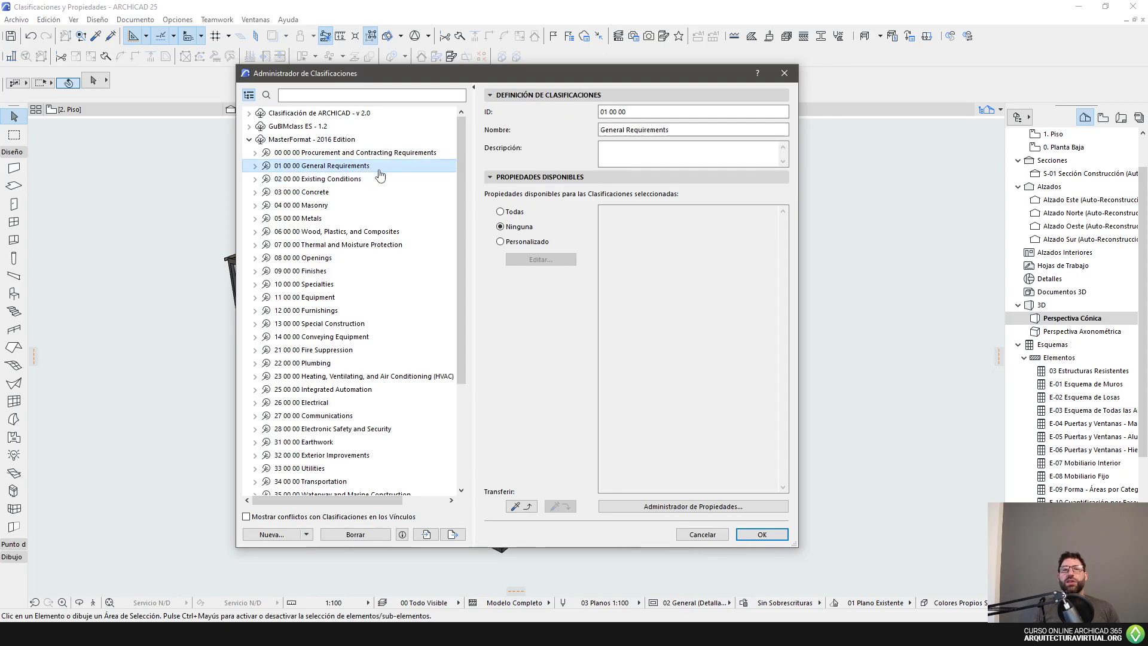
{"action": "left_click", "coordinate": [337, 192]}
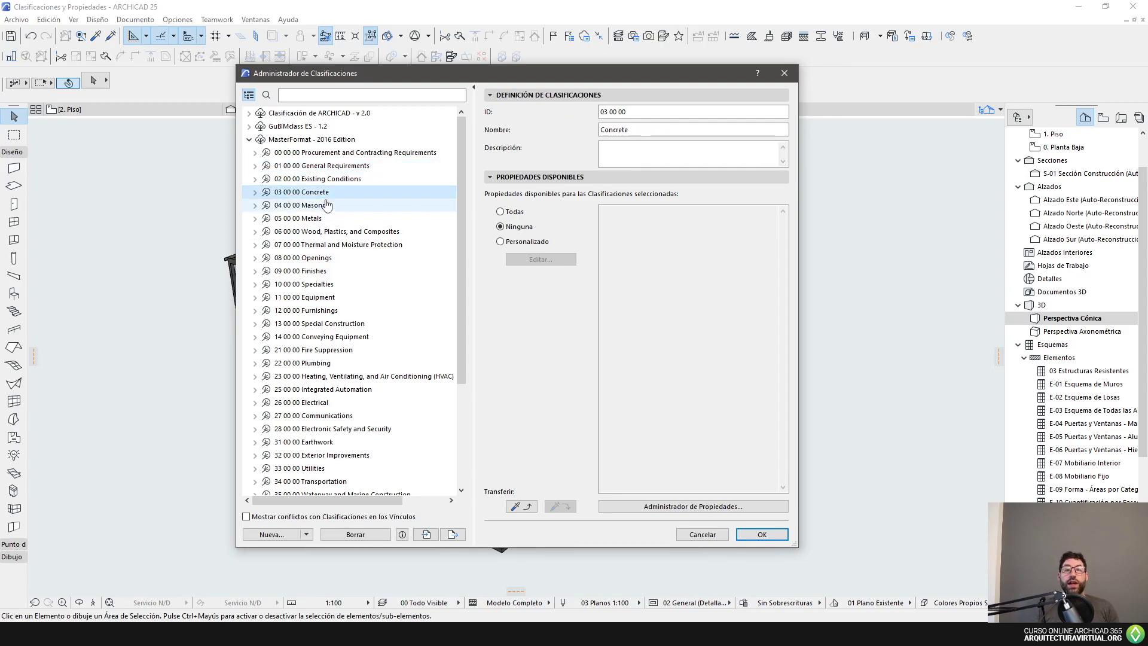
{"action": "left_click", "coordinate": [329, 205]}
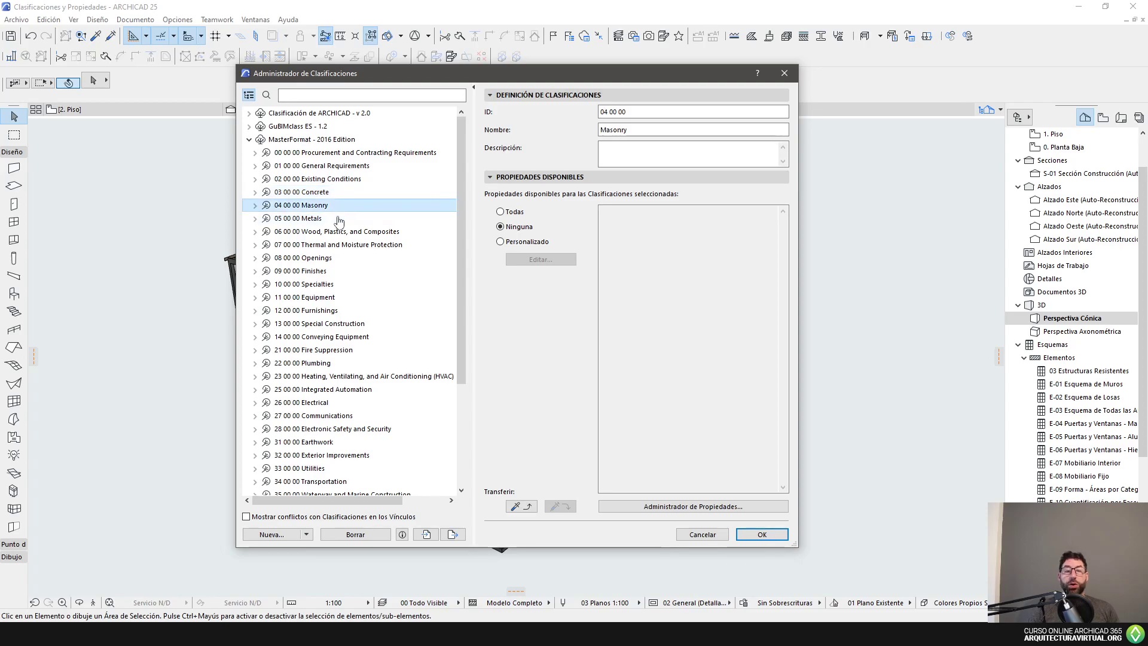
{"action": "left_click", "coordinate": [338, 222]}
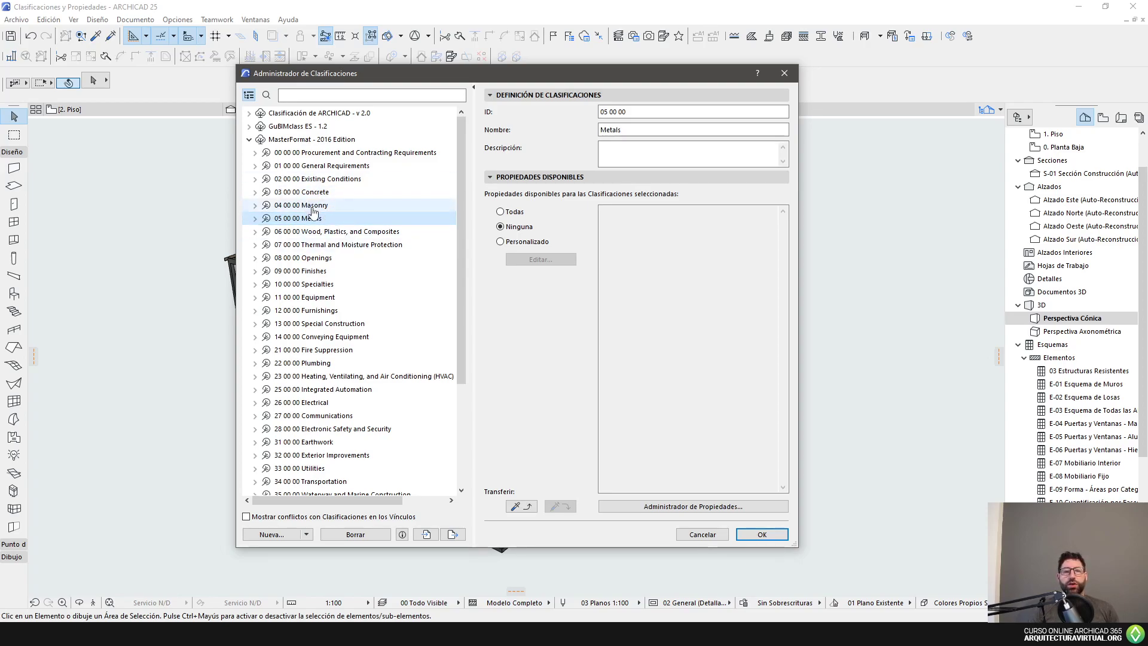
Review the MasterFormat divisions Wood, Plastics, and Composites, Openings, Finishes, Equipment and Special Construction, and collapse MasterFormat - 2016 Edition.
{"action": "left_click", "coordinate": [359, 232]}
{"action": "left_click", "coordinate": [335, 259]}
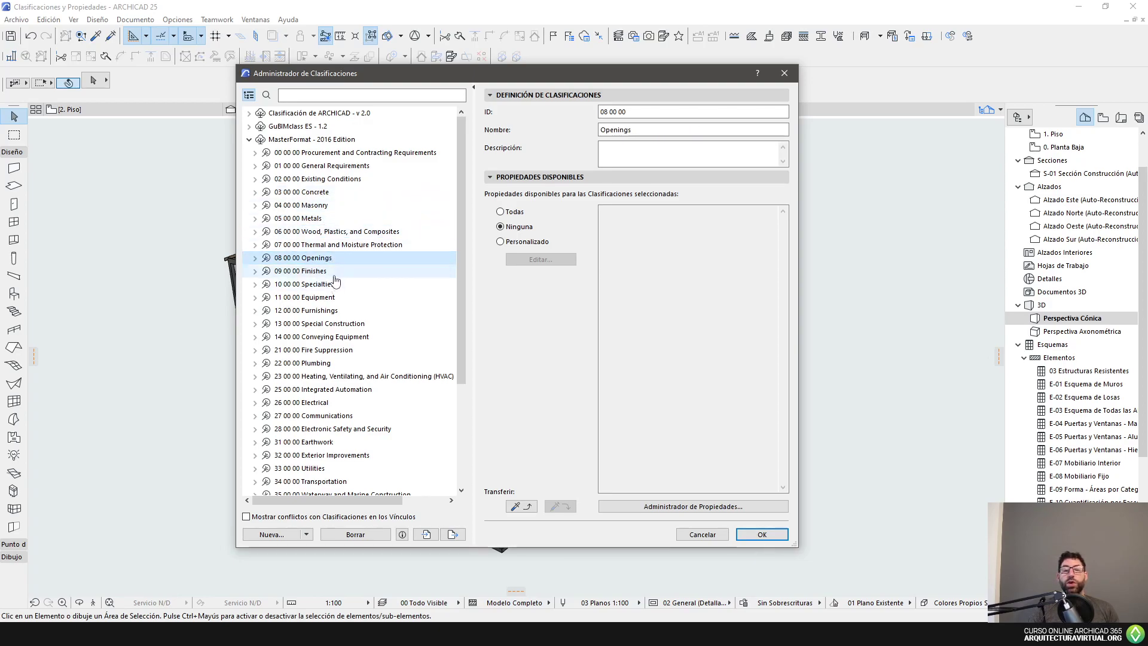
{"action": "left_click", "coordinate": [413, 272]}
{"action": "left_click", "coordinate": [338, 297]}
{"action": "left_click", "coordinate": [352, 323]}
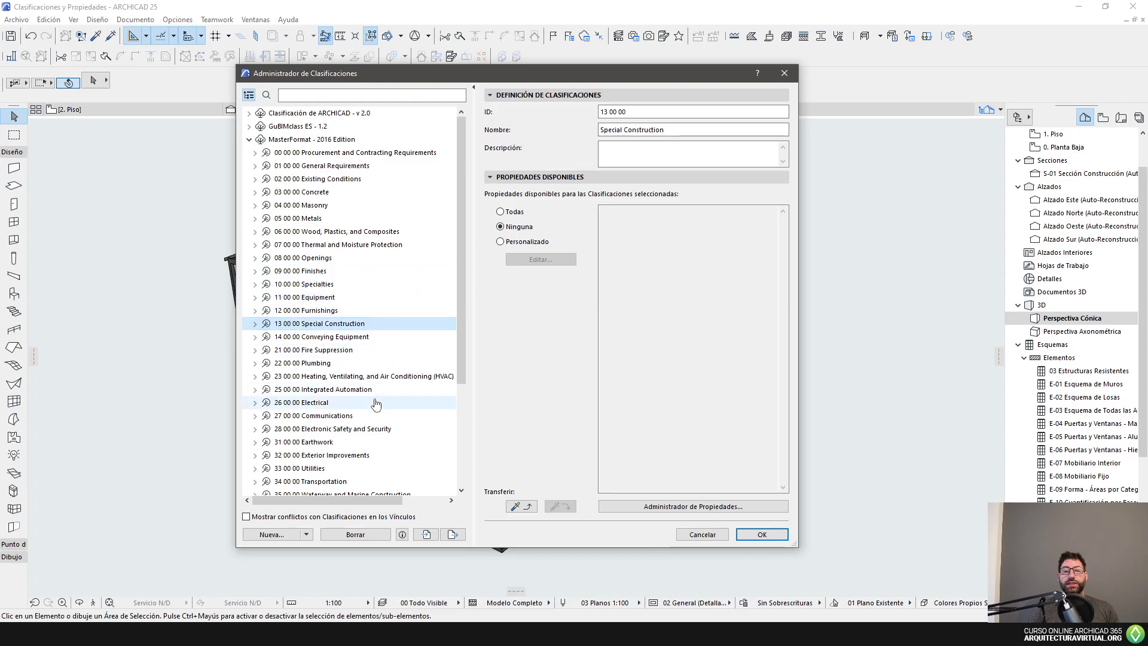
{"action": "left_click", "coordinate": [249, 139]}
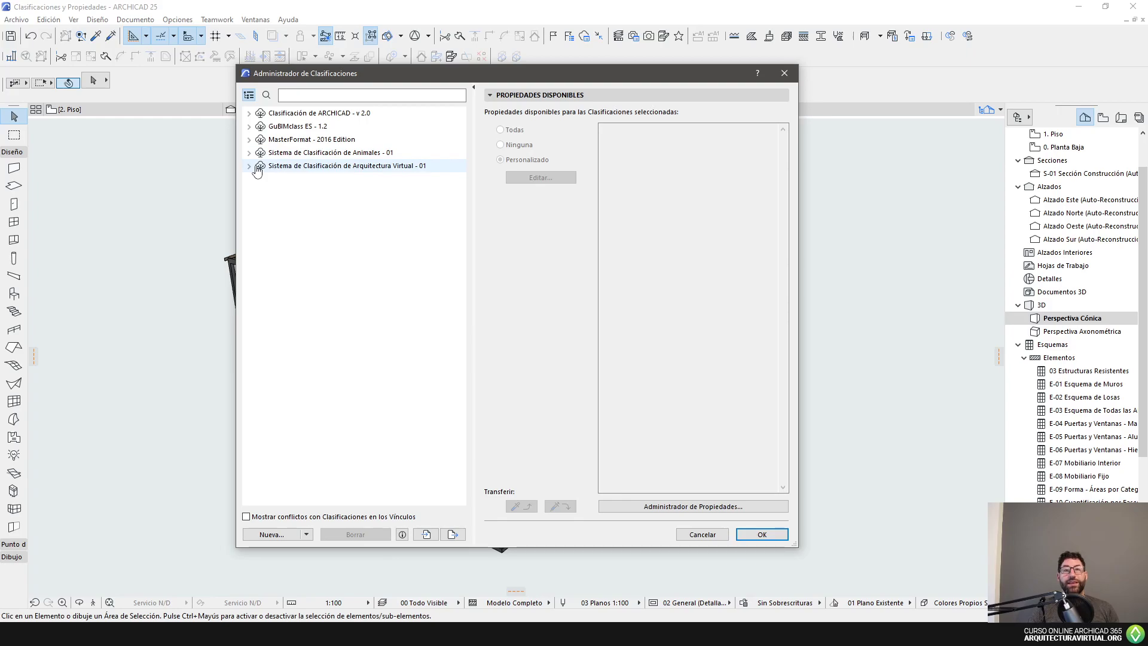
Expand GuBIMclass ES - 1.2 to 20 Sistema estructural and examine the subclasses of 20.10 Cimientos y contención de tierras.
{"action": "left_click", "coordinate": [249, 127]}
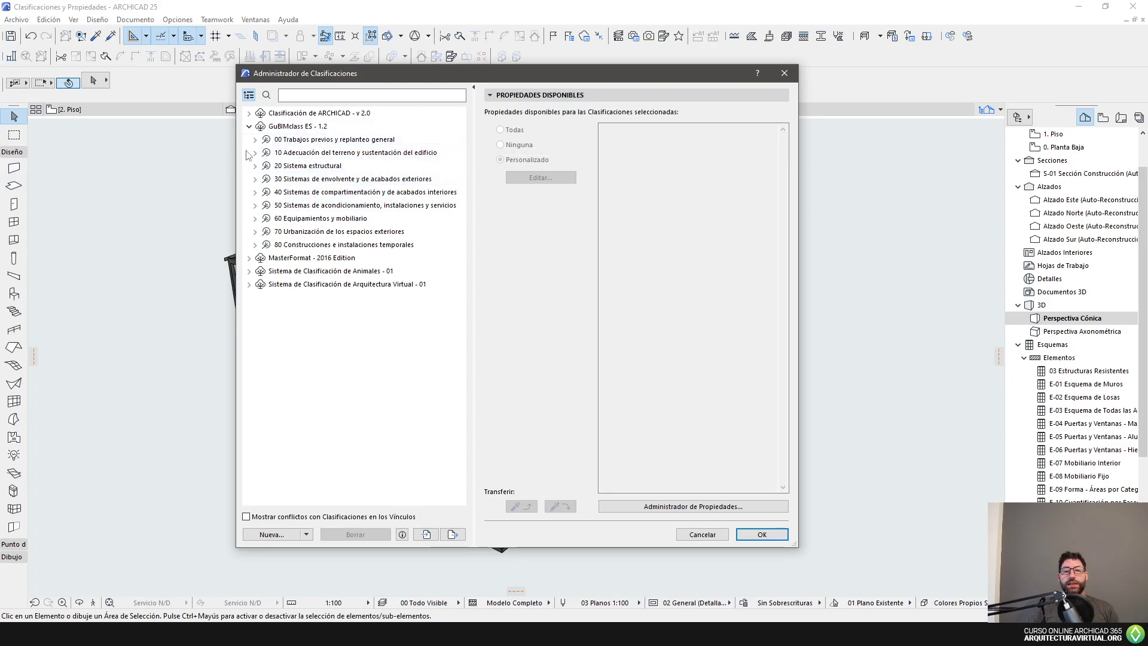
{"action": "left_click", "coordinate": [255, 166]}
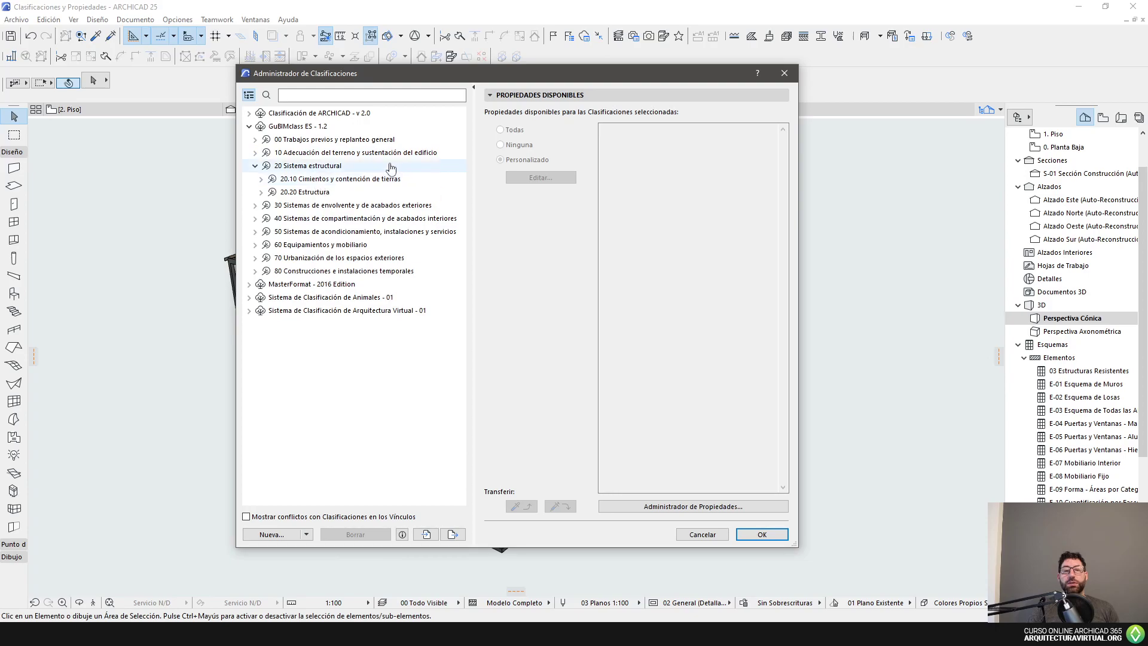
{"action": "double_click", "coordinate": [356, 179]}
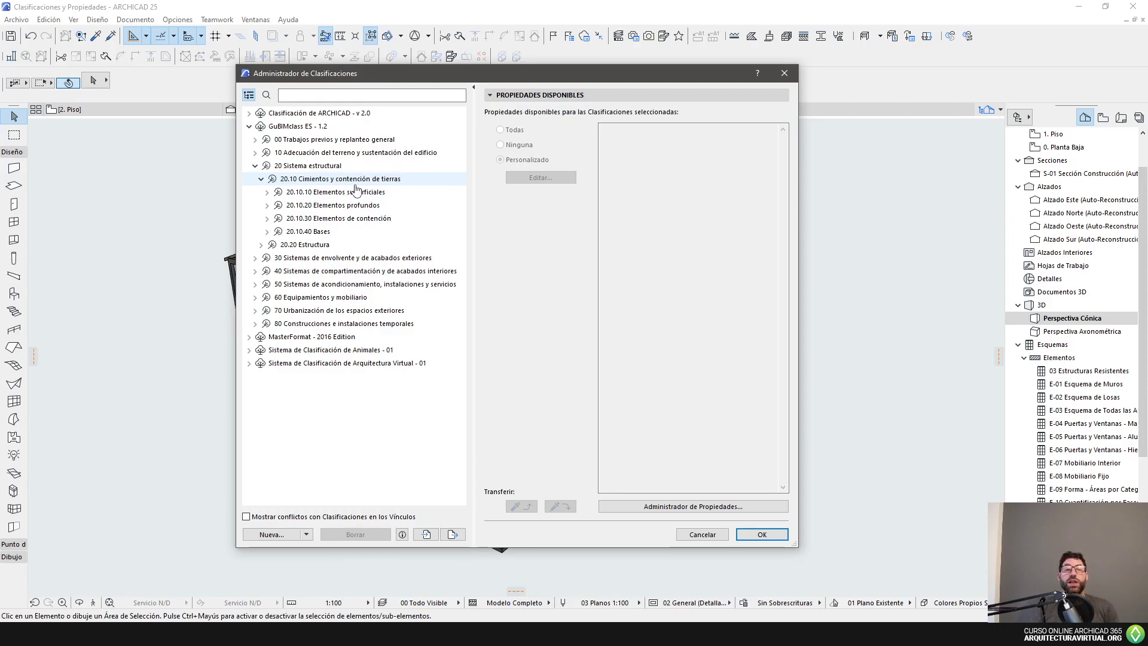
{"action": "left_click", "coordinate": [261, 179]}
Examine the vertical, horizontal and three-dimensional structure classes under 20.20 Estructura, including Bóveda, Arco, Cúpula and Malla espacial.
{"action": "left_click", "coordinate": [261, 194]}
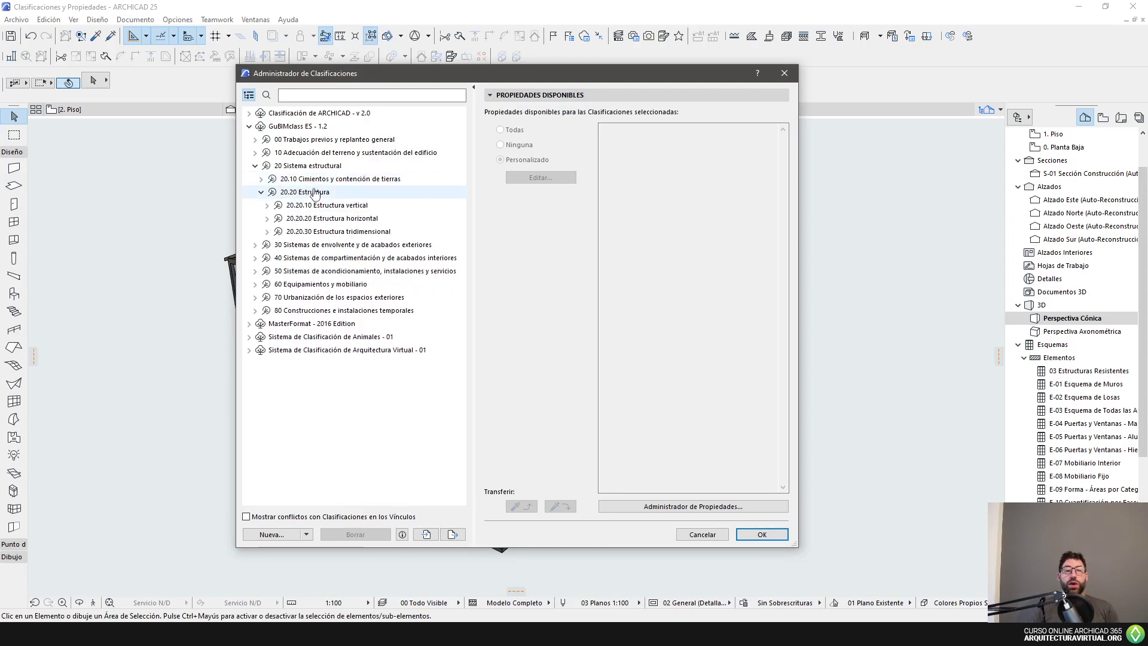
{"action": "left_click", "coordinate": [267, 205]}
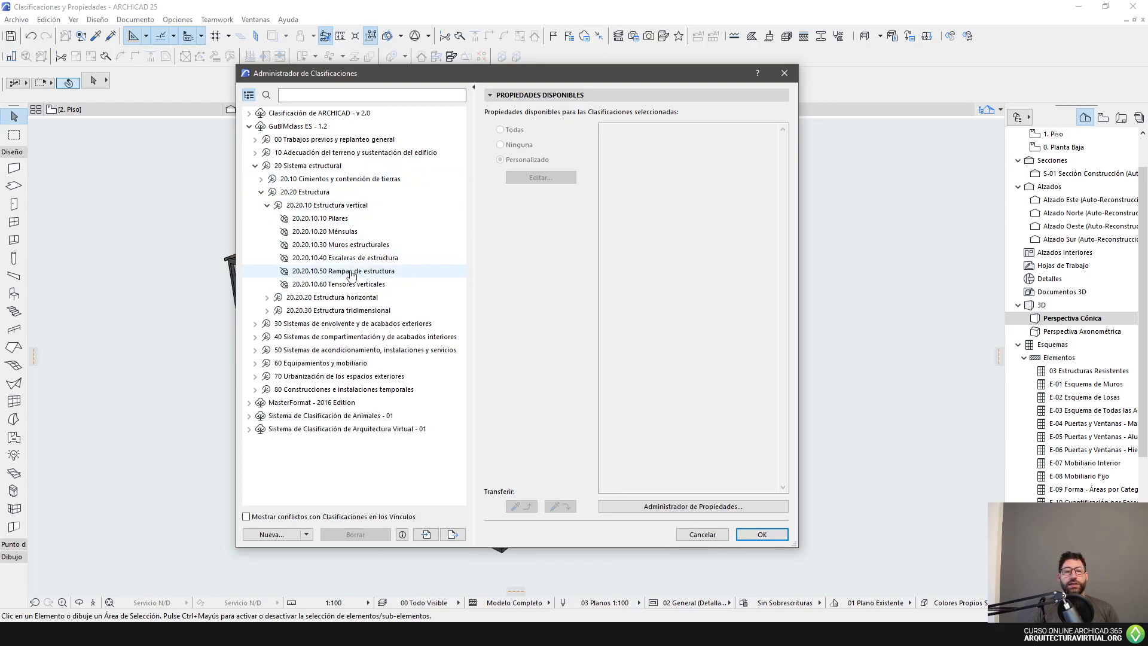
{"action": "left_click", "coordinate": [267, 297]}
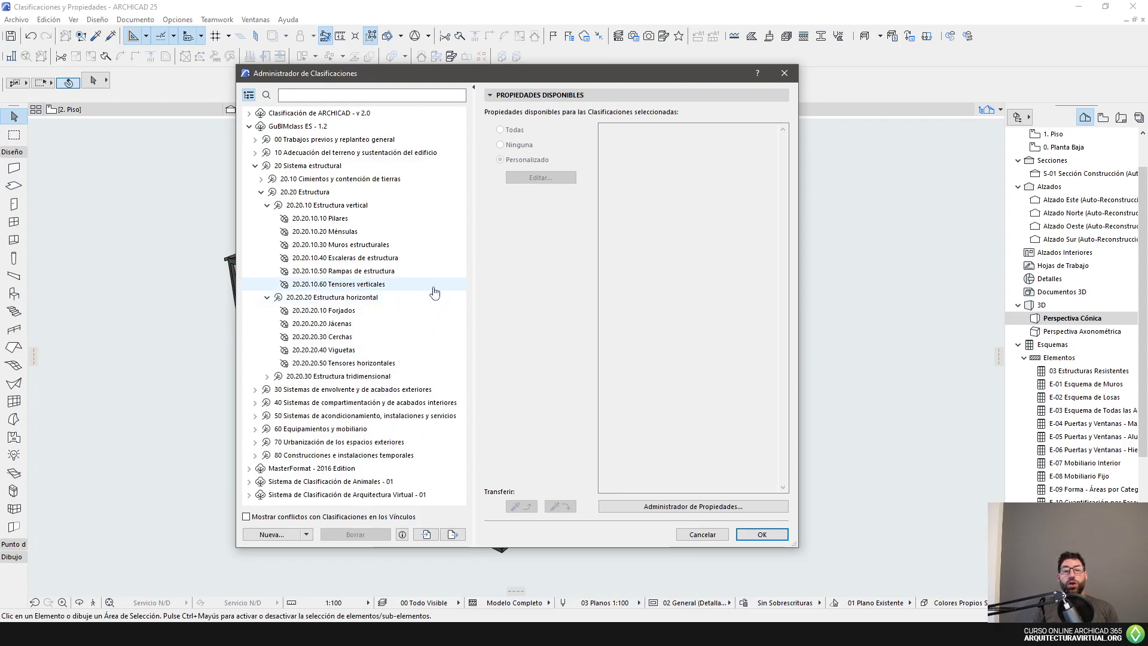
{"action": "left_click", "coordinate": [267, 376]}
{"action": "scroll", "coordinate": [388, 384], "scroll_direction": "down", "scroll_amount": 1}
{"action": "left_click", "coordinate": [370, 350]}
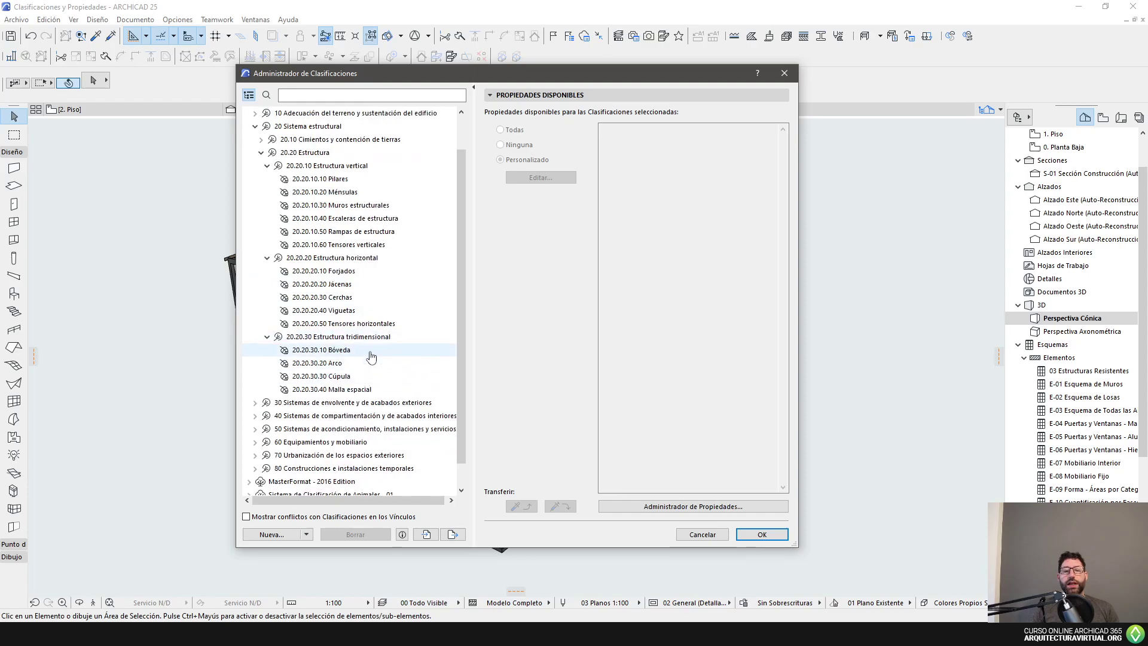
{"action": "left_click", "coordinate": [367, 363]}
{"action": "left_click", "coordinate": [370, 376]}
{"action": "left_click", "coordinate": [377, 389]}
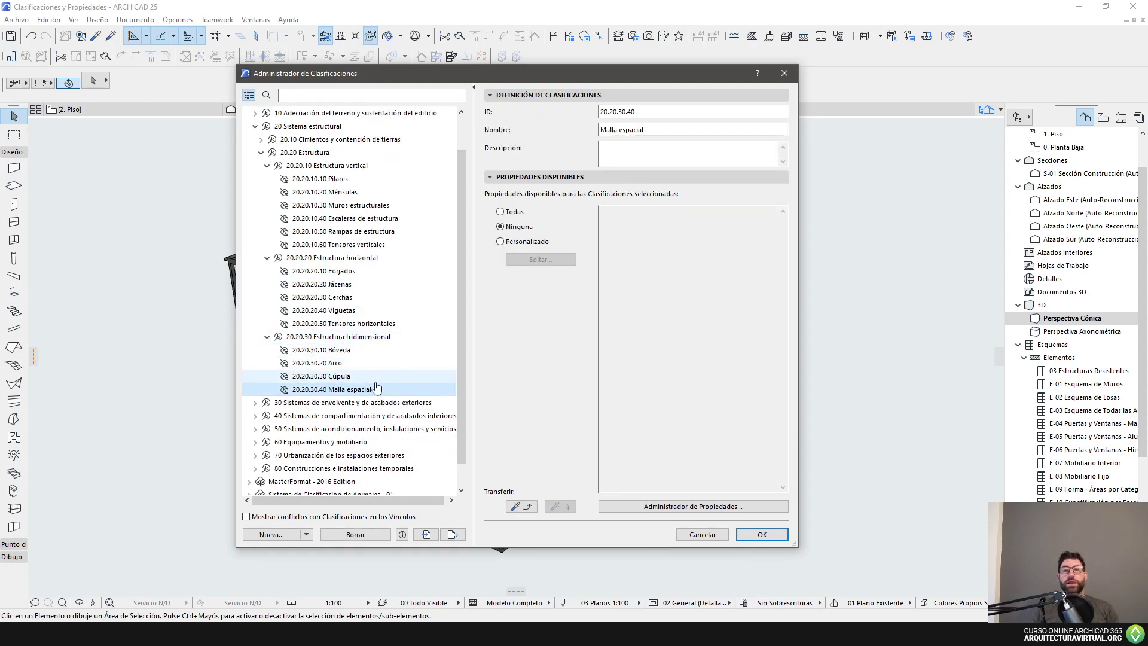
Expand 30 Sistemas de envolvente y de acabados exteriores to 30.10.10 Fachadas and view the Fachadas in situ class.
{"action": "scroll", "coordinate": [376, 386], "scroll_direction": "down", "scroll_amount": 1}
{"action": "left_click", "coordinate": [257, 376]}
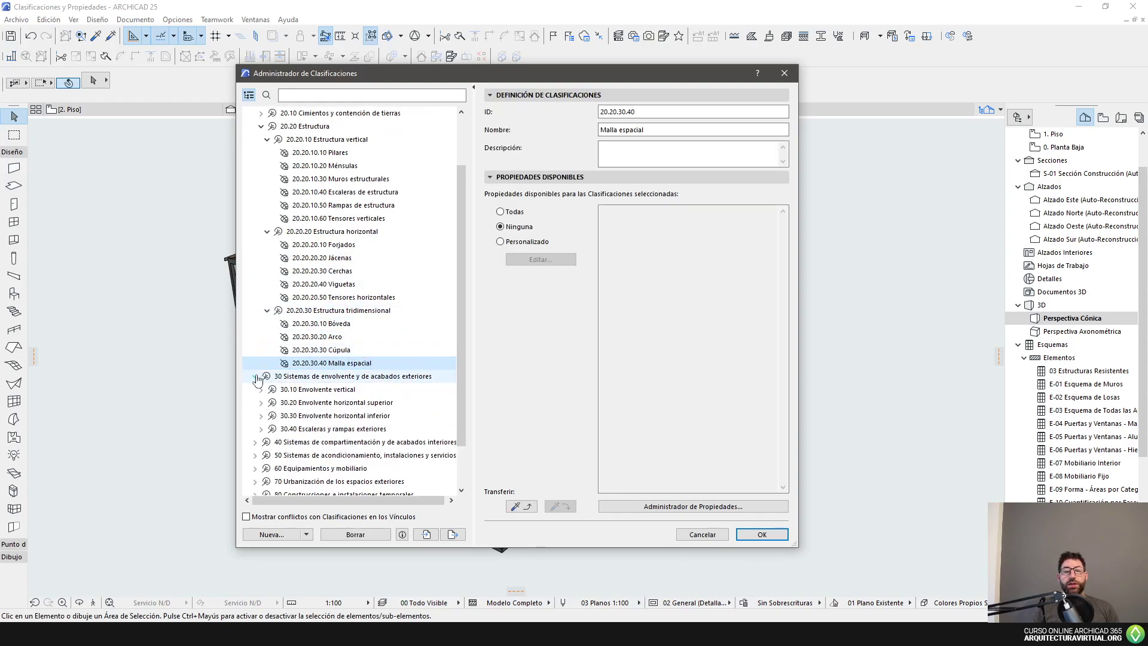
{"action": "scroll", "coordinate": [258, 382], "scroll_direction": "down", "scroll_amount": 2}
{"action": "left_click", "coordinate": [261, 340]}
{"action": "scroll", "coordinate": [261, 342], "scroll_direction": "down", "scroll_amount": 1}
{"action": "left_click", "coordinate": [267, 323]}
{"action": "scroll", "coordinate": [309, 354], "scroll_direction": "down", "scroll_amount": 1}
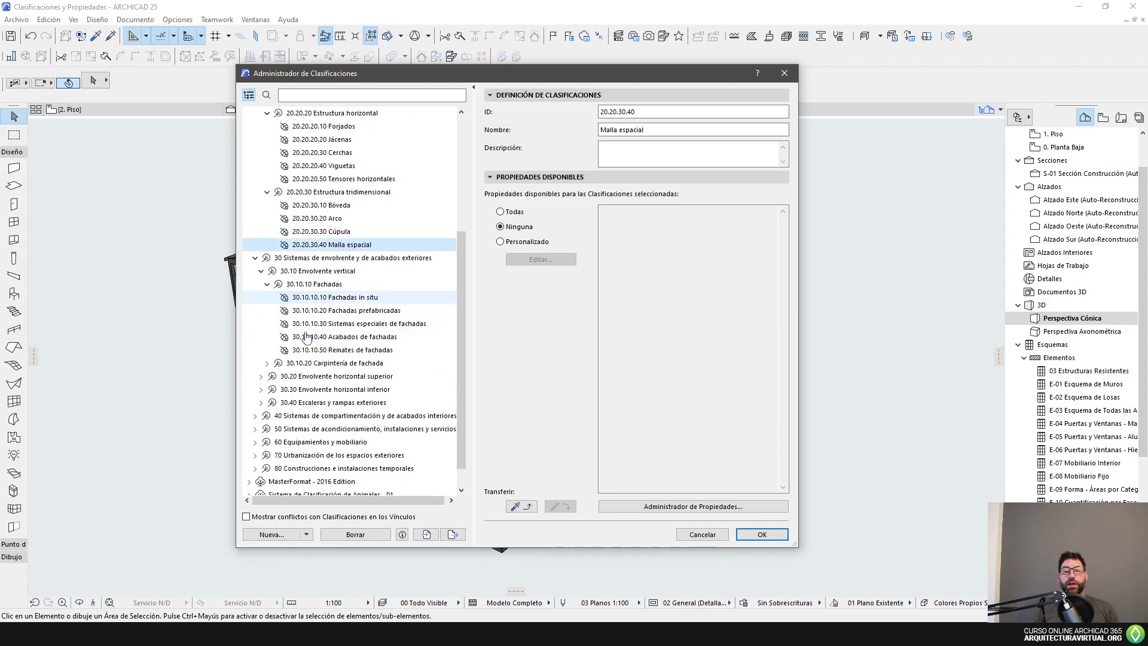
{"action": "left_click", "coordinate": [369, 297]}
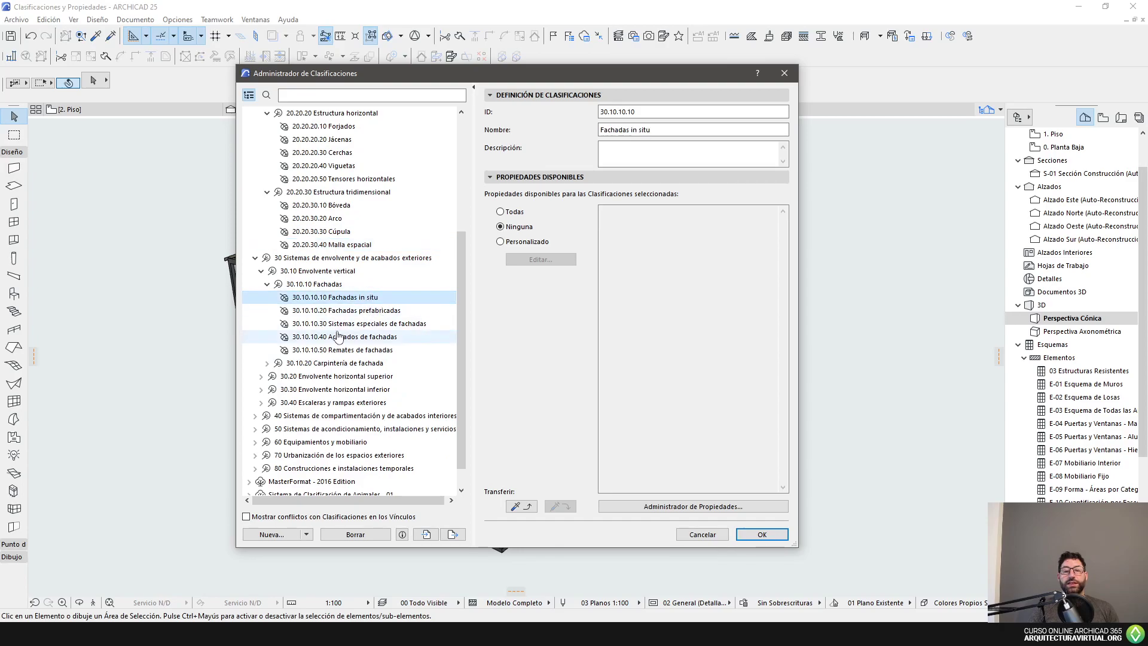
{"action": "scroll", "coordinate": [298, 388], "scroll_direction": "down", "scroll_amount": 1}
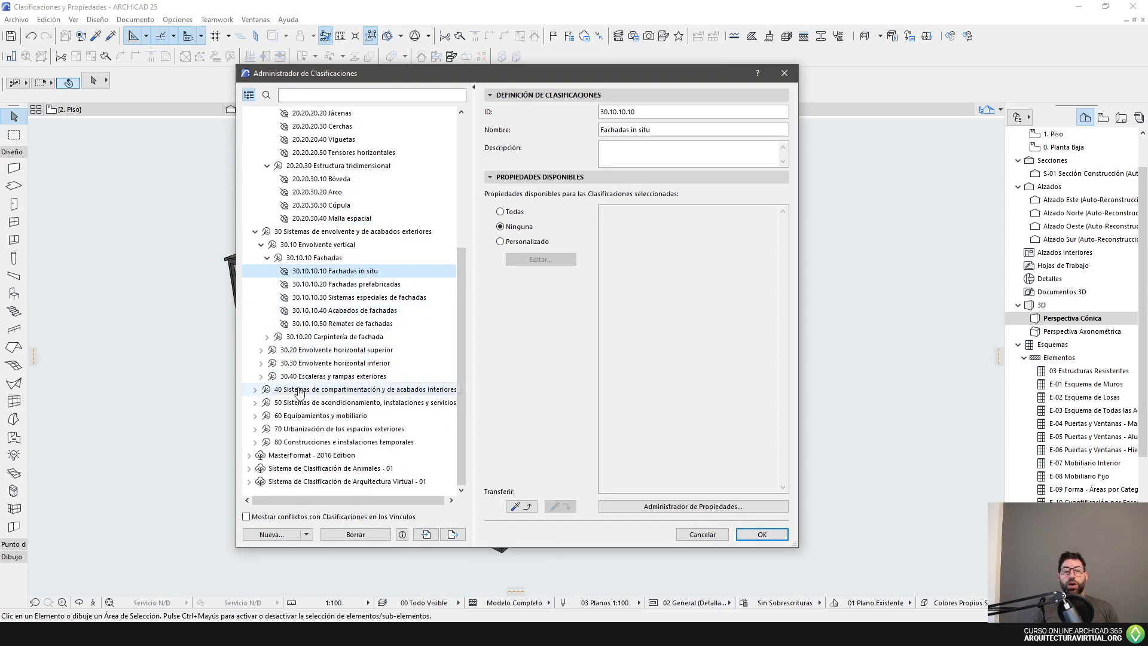
Expand branch 40 to 40.10.10 Compartimentación interior vertical and compare its Tabiques class with Fachadas in situ.
{"action": "left_click", "coordinate": [255, 389]}
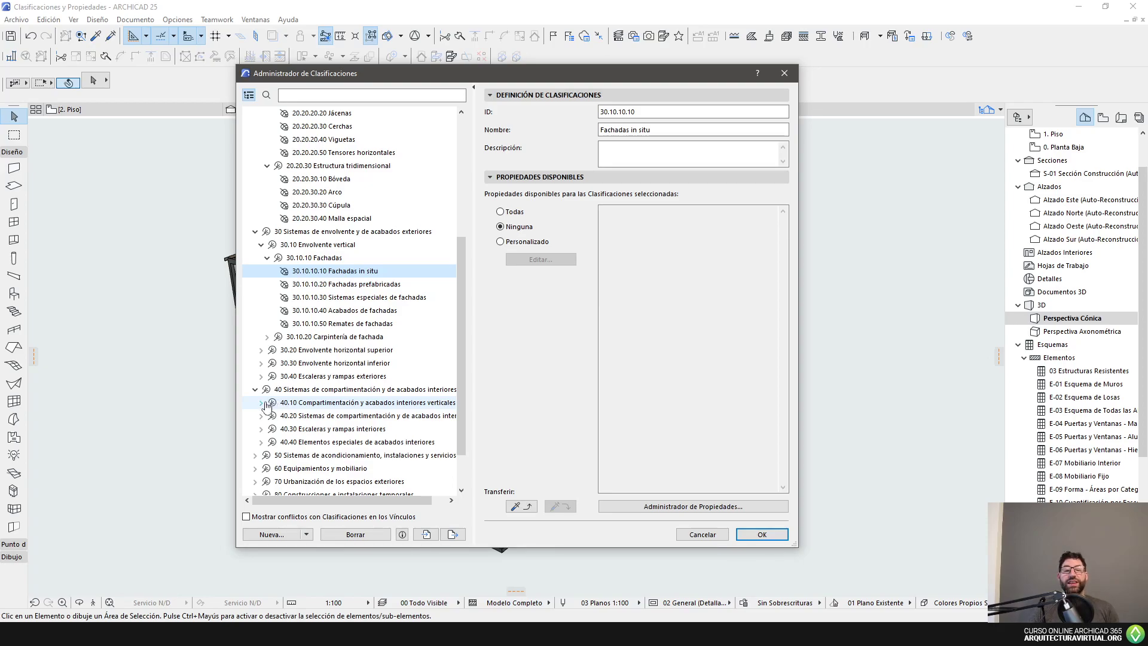
{"action": "left_click", "coordinate": [261, 403]}
{"action": "left_click", "coordinate": [268, 415]}
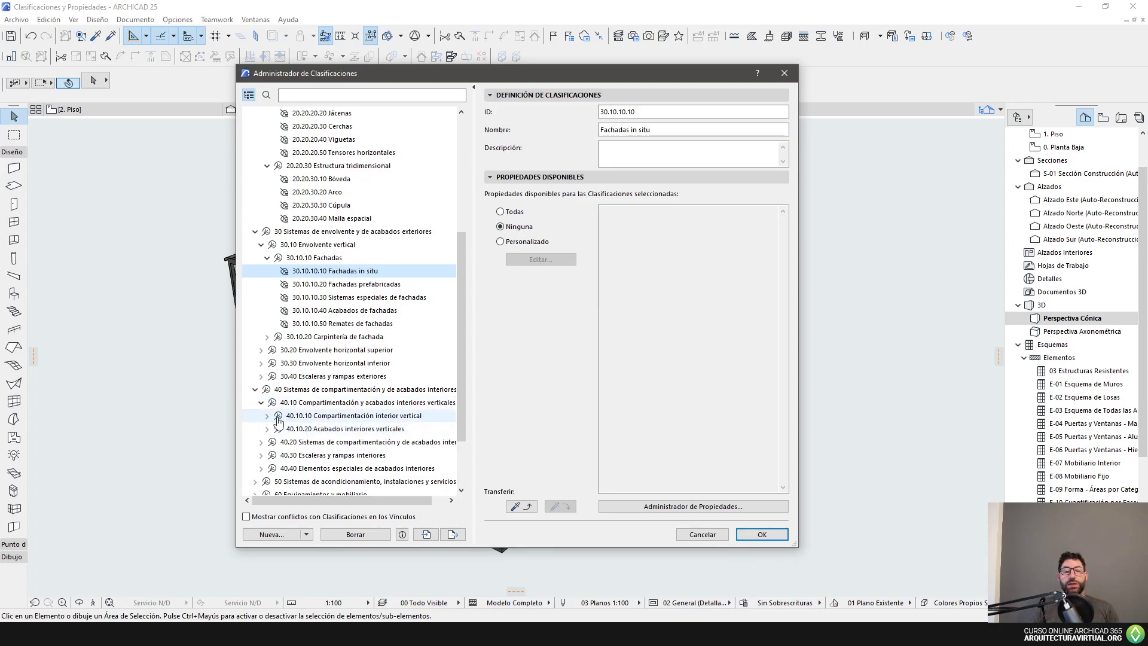
{"action": "left_click", "coordinate": [325, 428]}
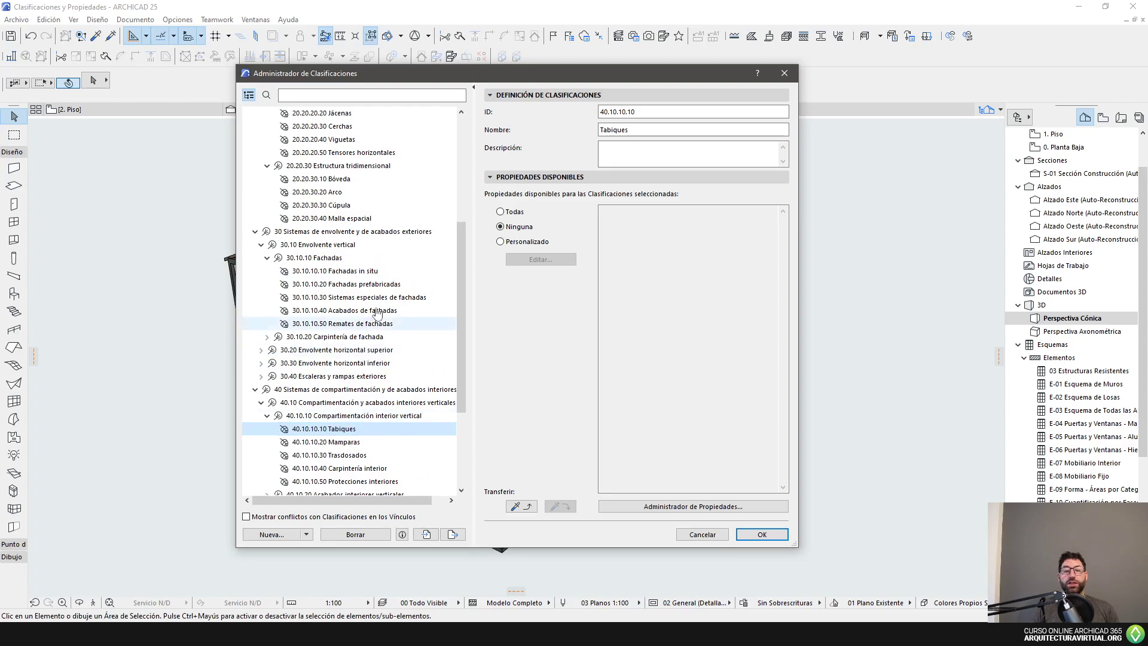
{"action": "left_click", "coordinate": [370, 272]}
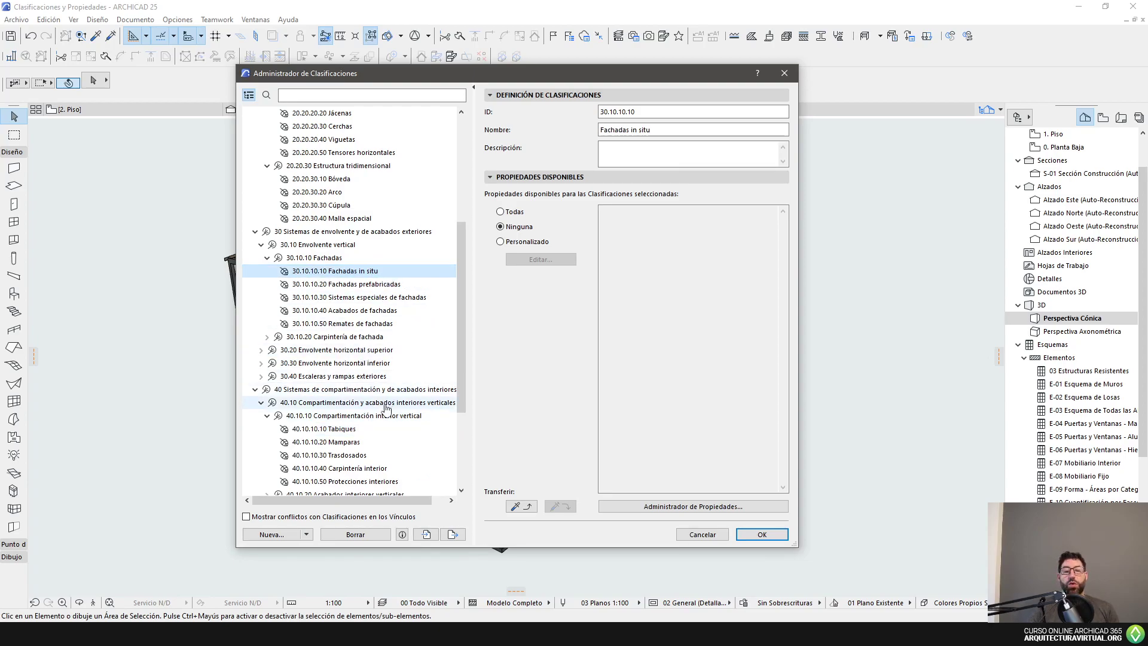
{"action": "left_click", "coordinate": [366, 429]}
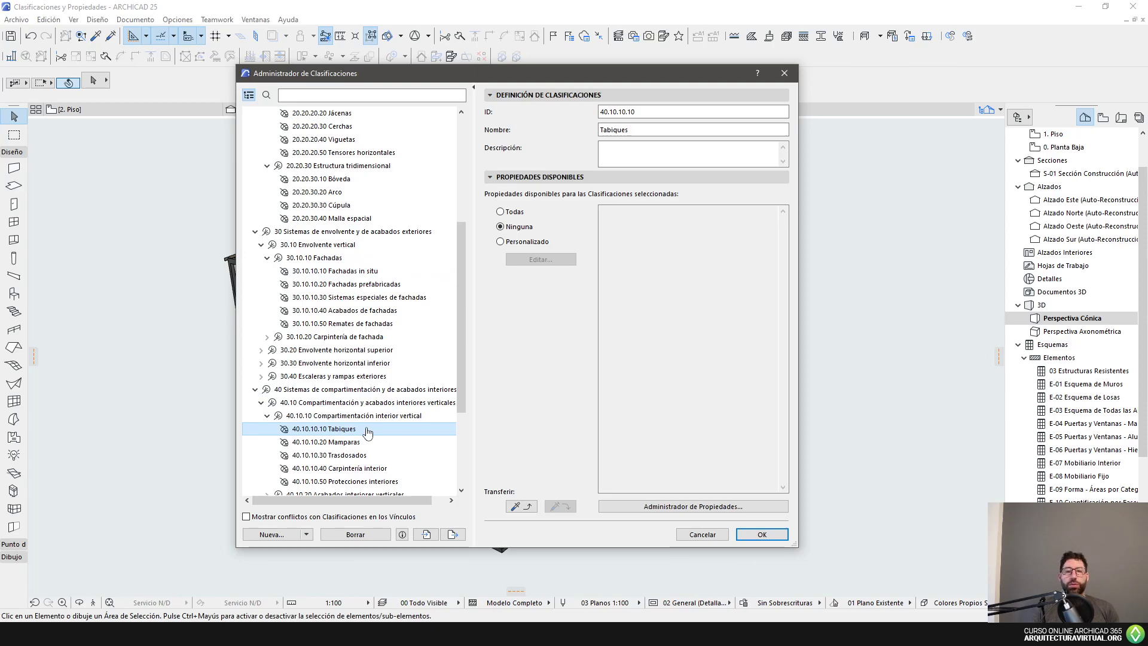
{"action": "scroll", "coordinate": [364, 376], "scroll_direction": "down", "scroll_amount": 3}
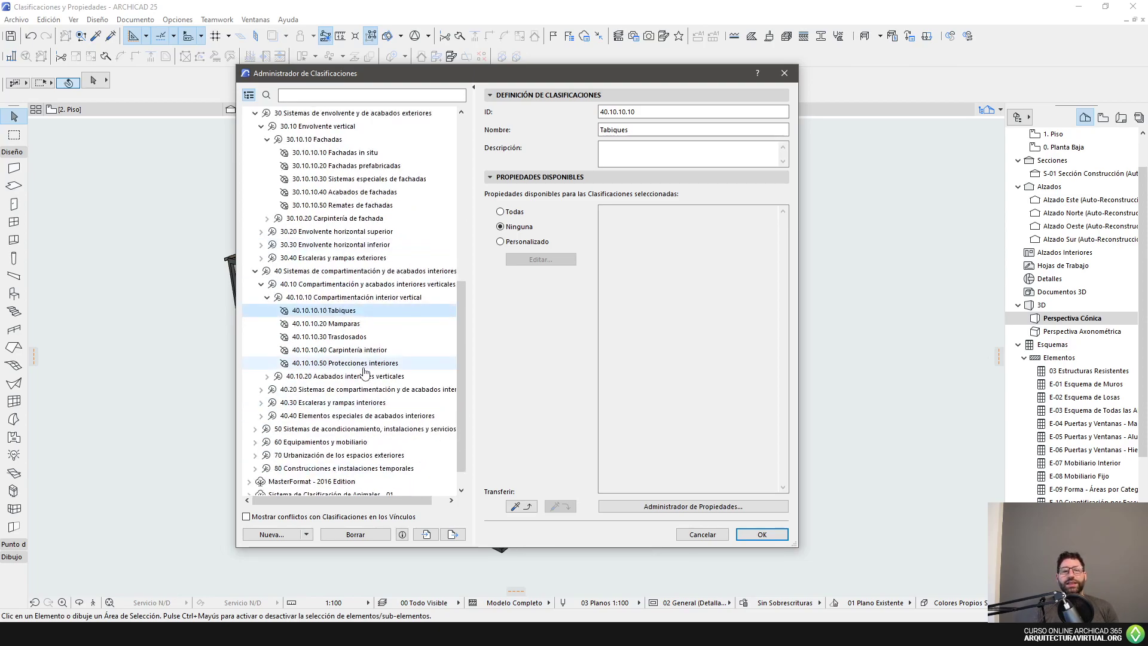
Collapse branches 20, 30 and 40 of GuBIMclass ES - 1.2 to show only its main categories.
{"action": "scroll", "coordinate": [365, 371], "scroll_direction": "up", "scroll_amount": 8}
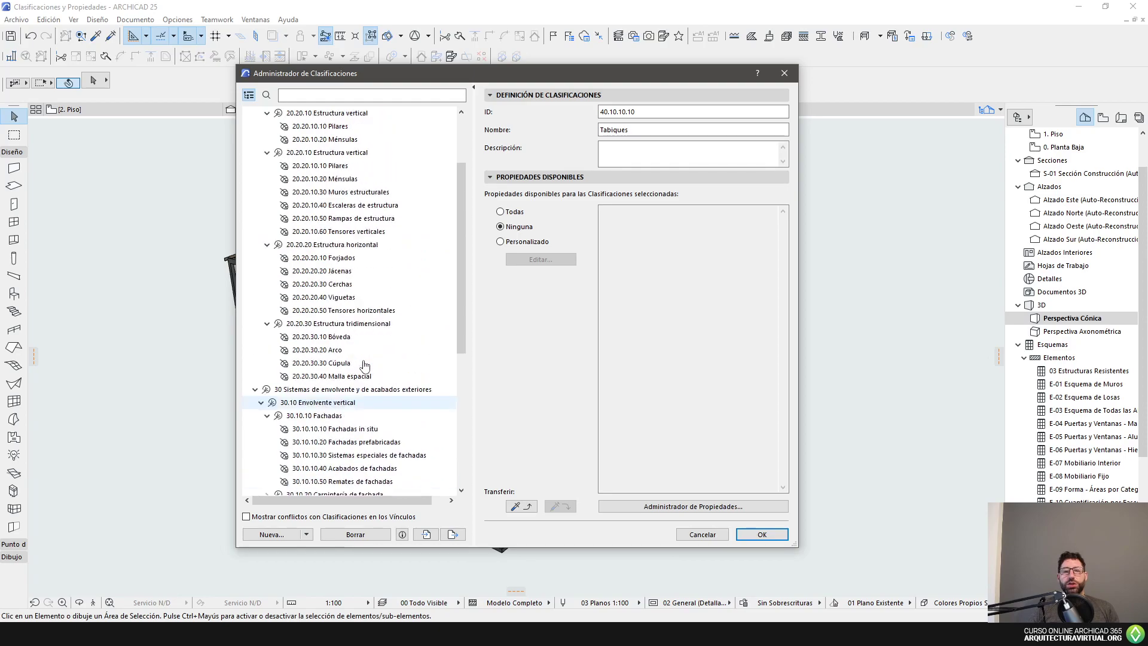
{"action": "scroll", "coordinate": [362, 359], "scroll_direction": "up", "scroll_amount": 1}
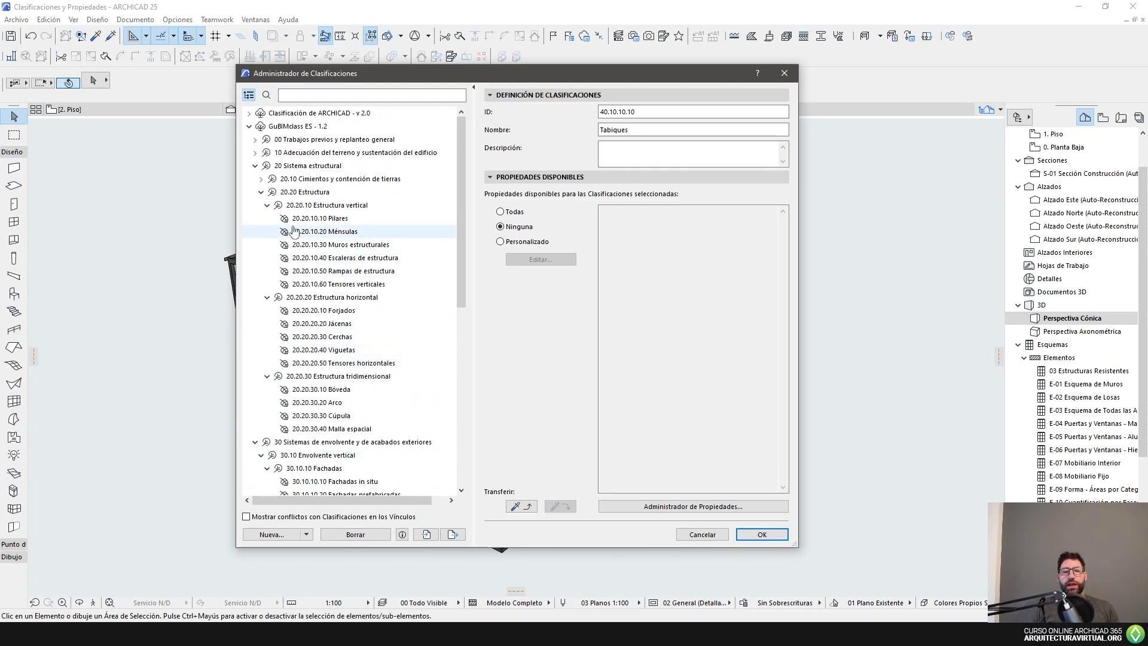
{"action": "left_click", "coordinate": [262, 193]}
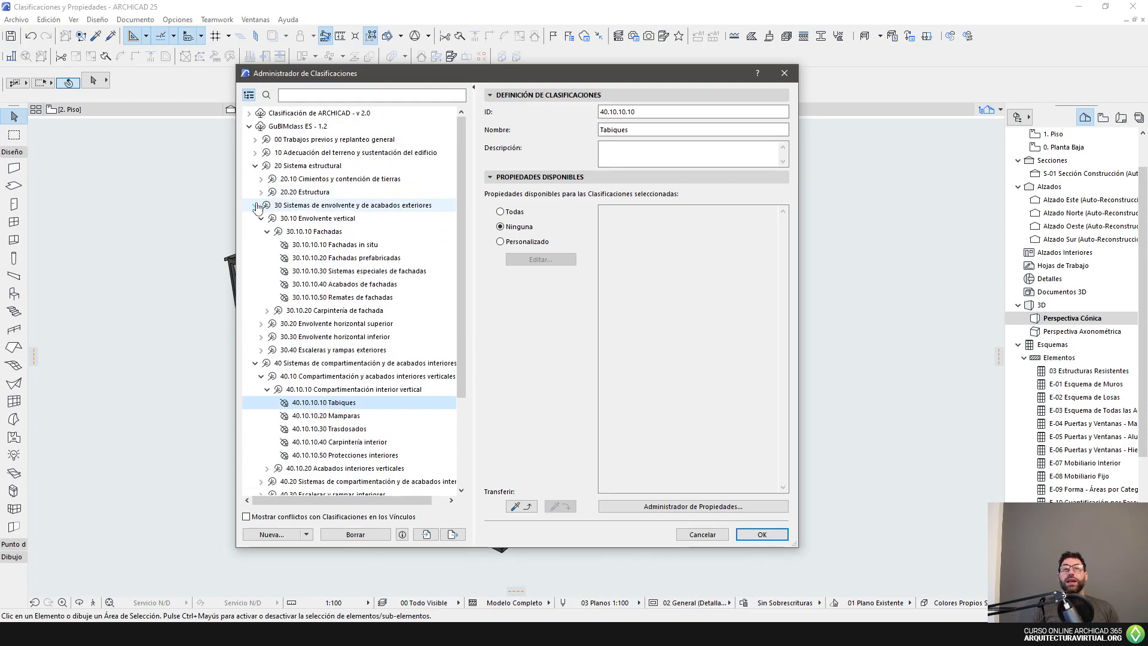
{"action": "left_click", "coordinate": [255, 205]}
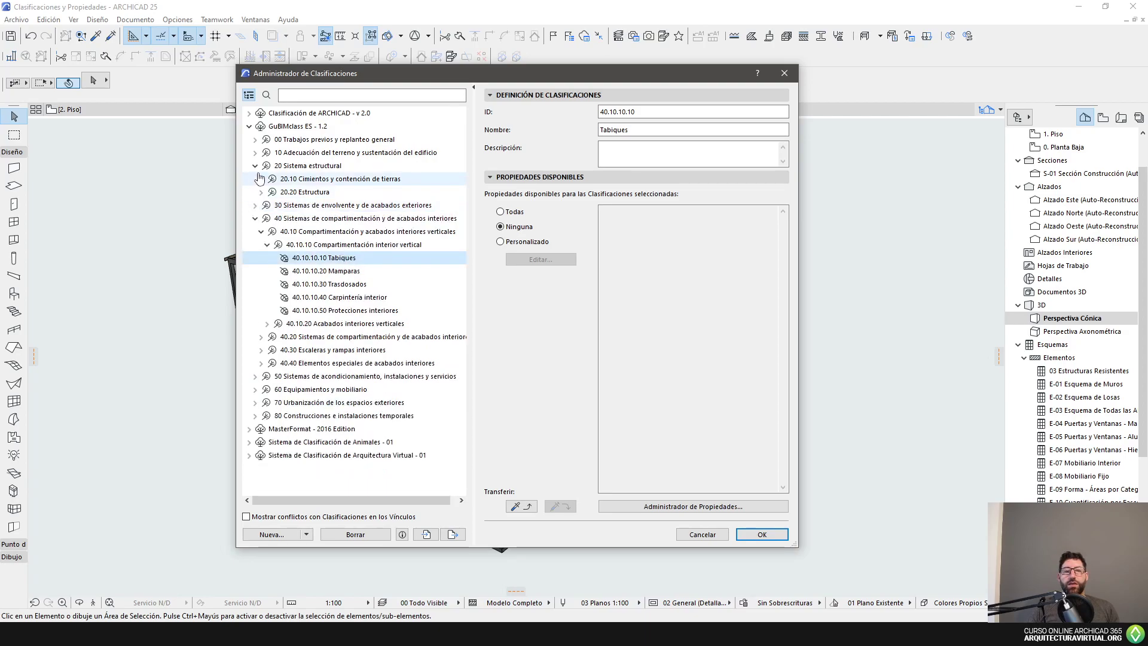
{"action": "left_click", "coordinate": [256, 166]}
{"action": "left_click", "coordinate": [255, 192]}
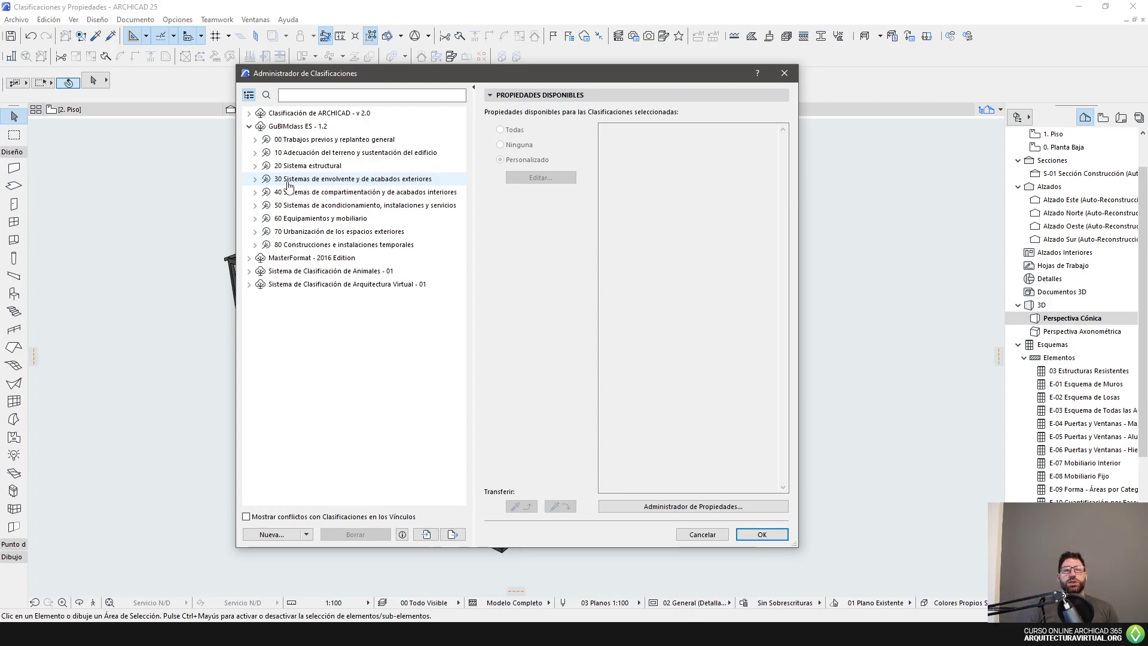
Reopen 30 Sistemas de envolvente y de acabados exteriores and review its hierarchy down to the 30.10.10 Fachadas classes.
{"action": "left_click", "coordinate": [255, 180]}
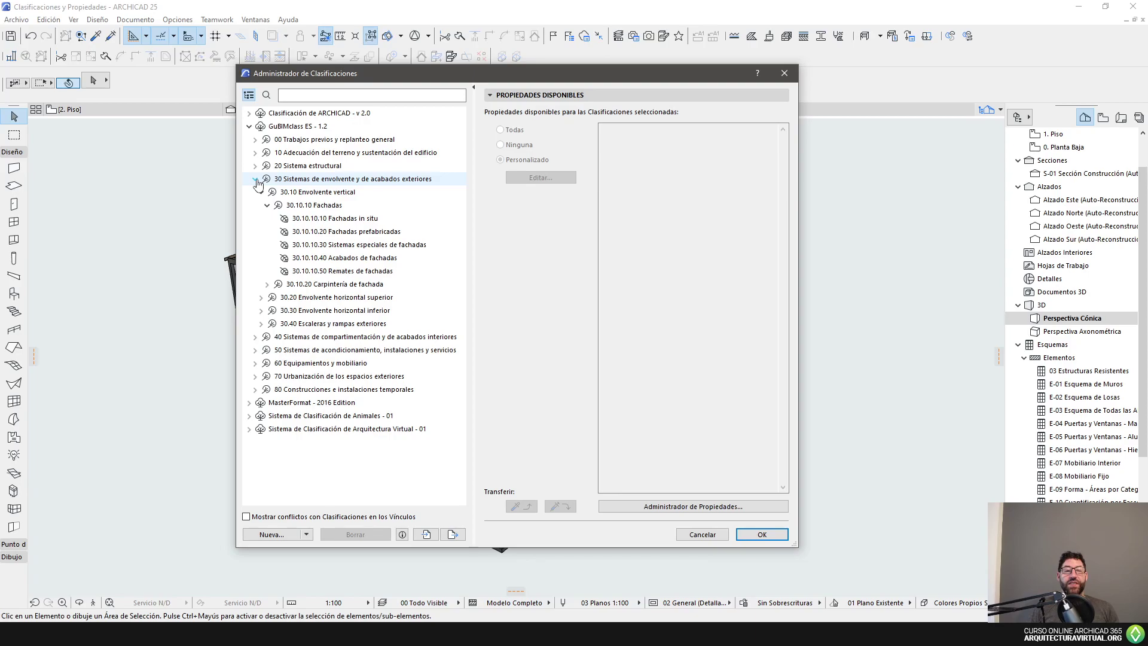
{"action": "left_click", "coordinate": [257, 181]}
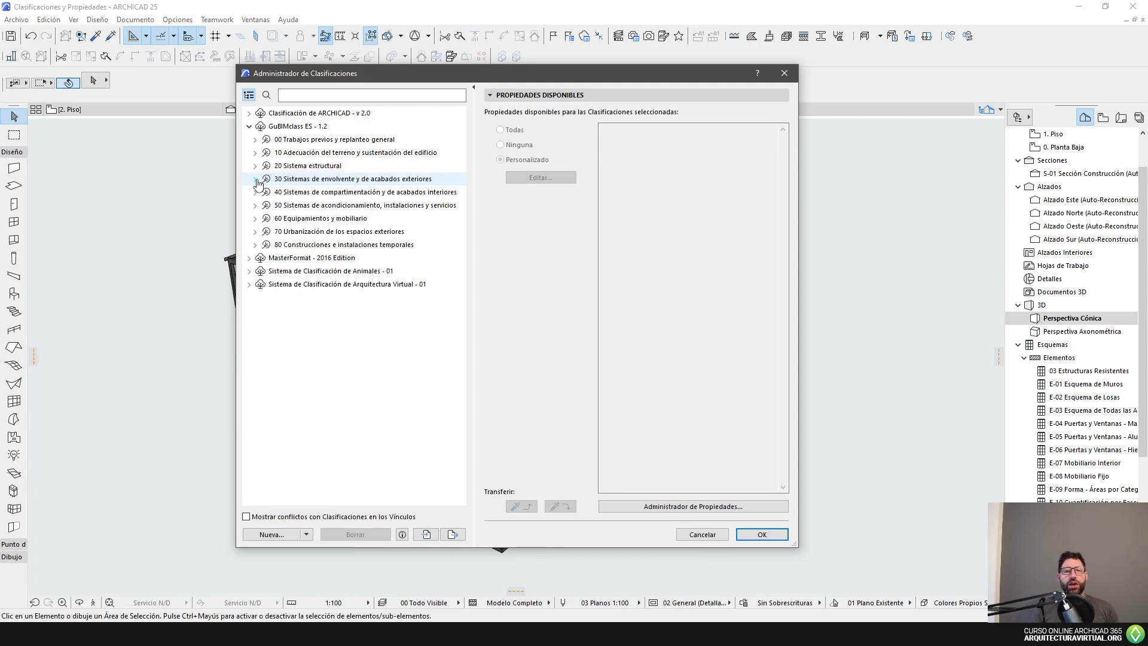
{"action": "left_click", "coordinate": [256, 179]}
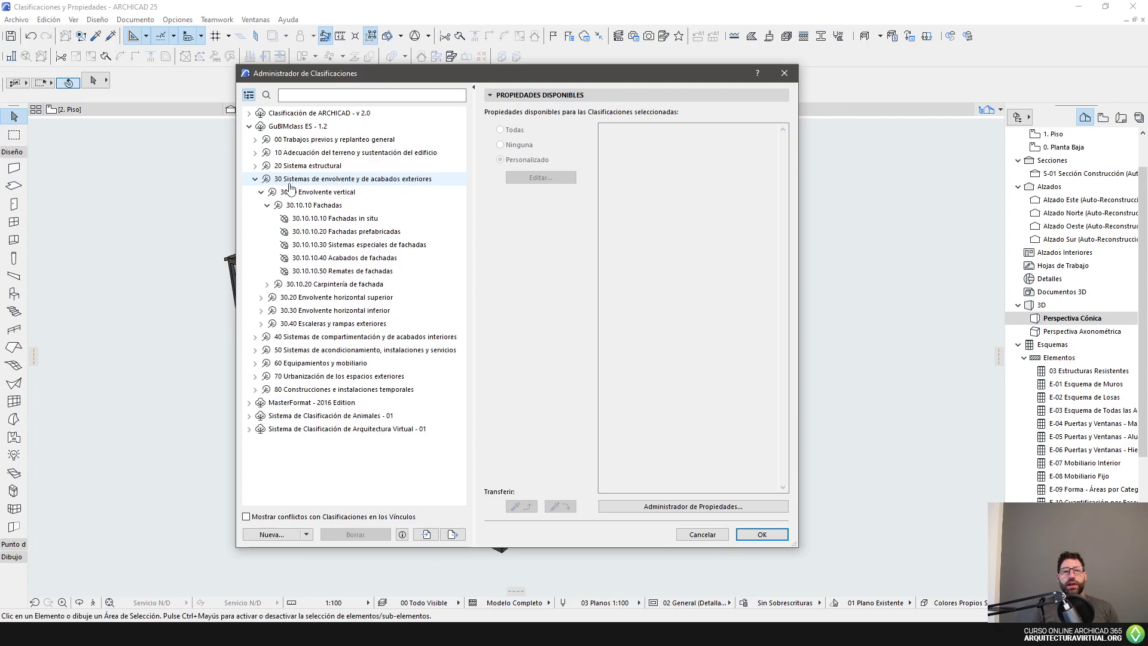
{"action": "left_click", "coordinate": [268, 206]}
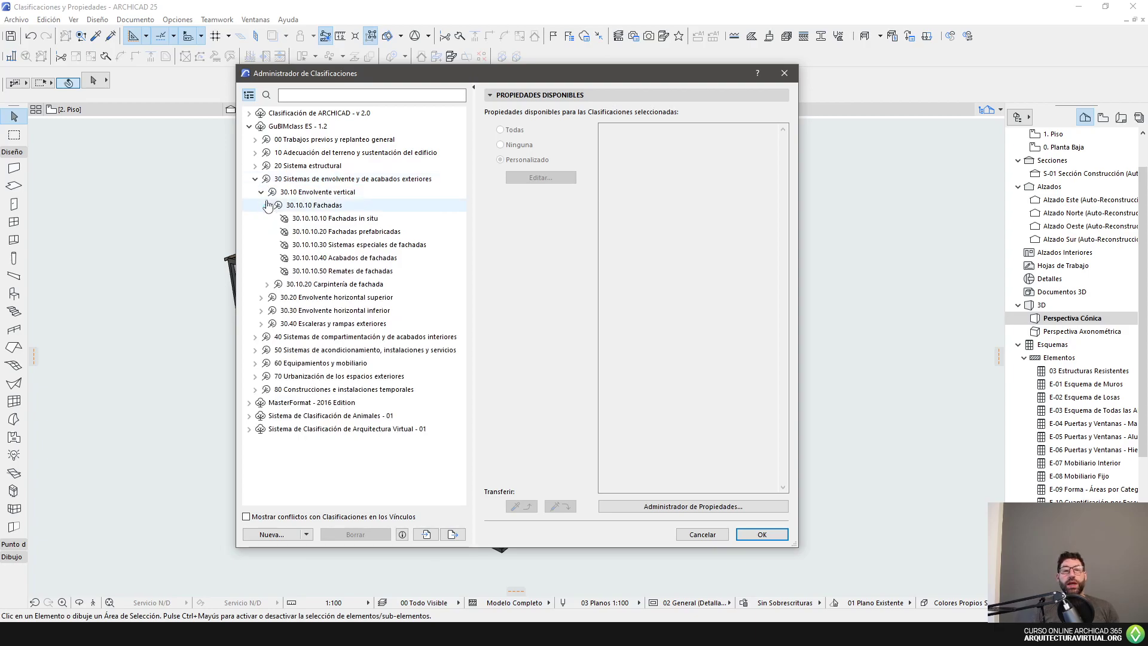
{"action": "left_click", "coordinate": [256, 197]}
{"action": "left_click", "coordinate": [255, 179]}
{"action": "left_click", "coordinate": [255, 178]}
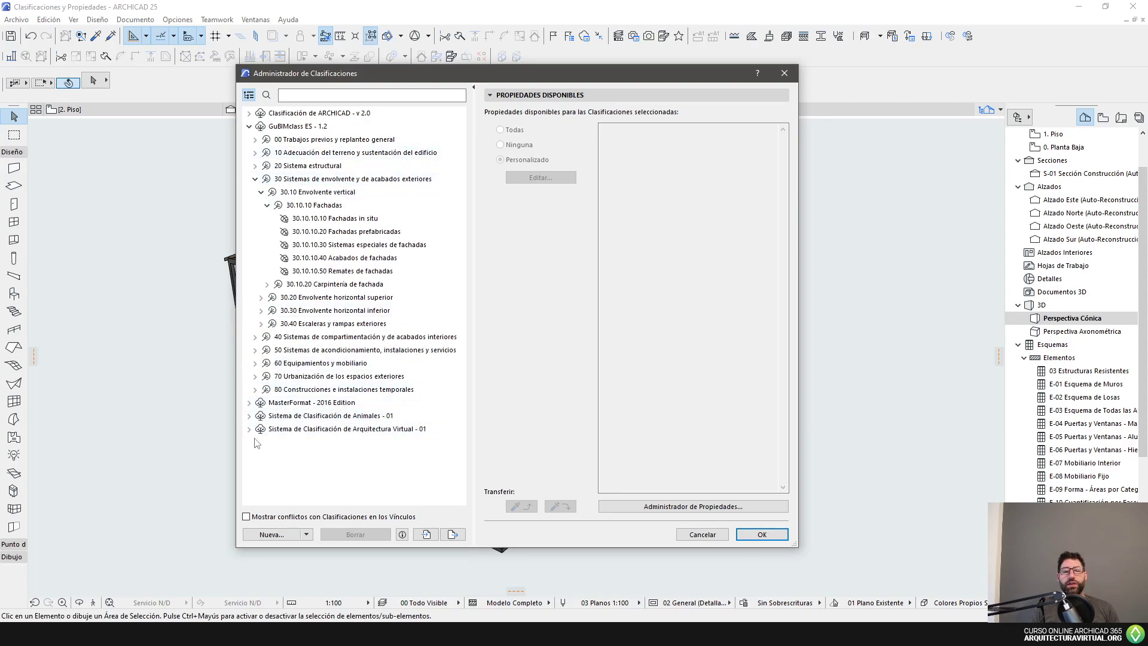
Collapse GuBIMclass ES - 1.2 and expand MasterFormat - 2016 Edition down to the 08 06 00 Schedules for Openings classes.
{"action": "left_click", "coordinate": [249, 126]}
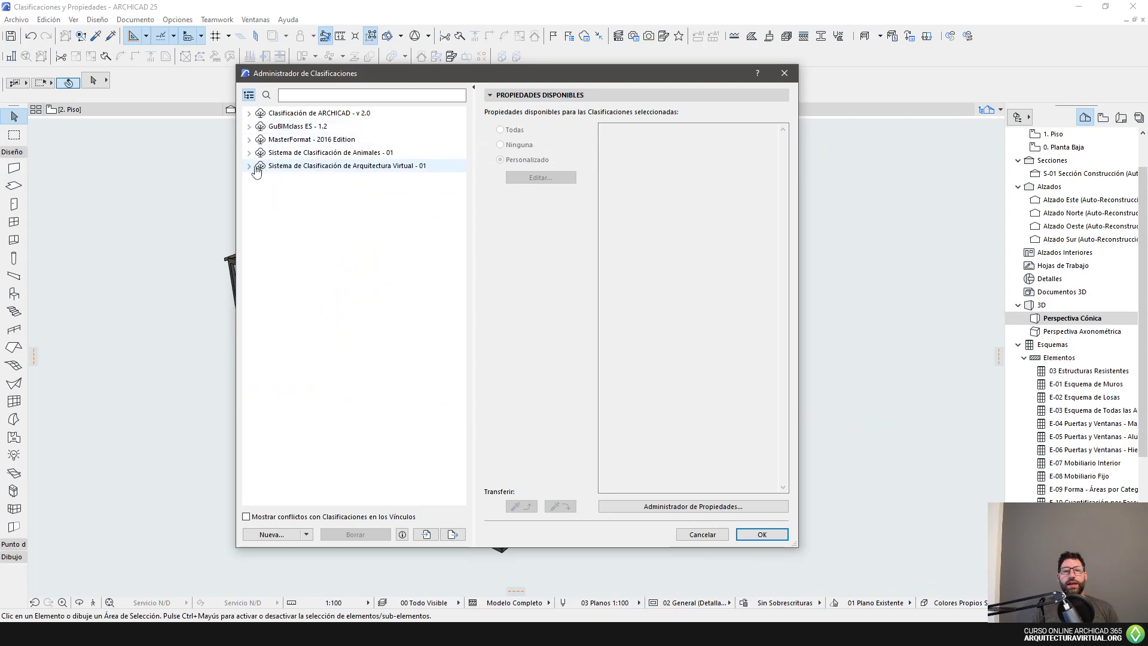
{"action": "left_click", "coordinate": [250, 139]}
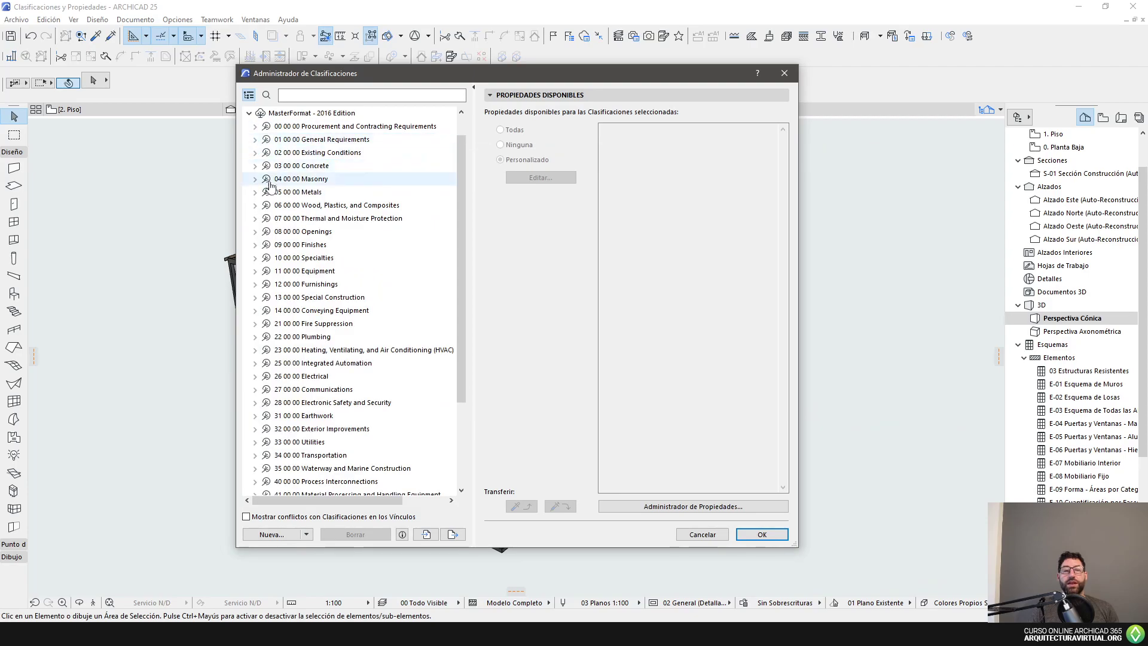
{"action": "left_click", "coordinate": [256, 232]}
{"action": "left_click", "coordinate": [261, 284]}
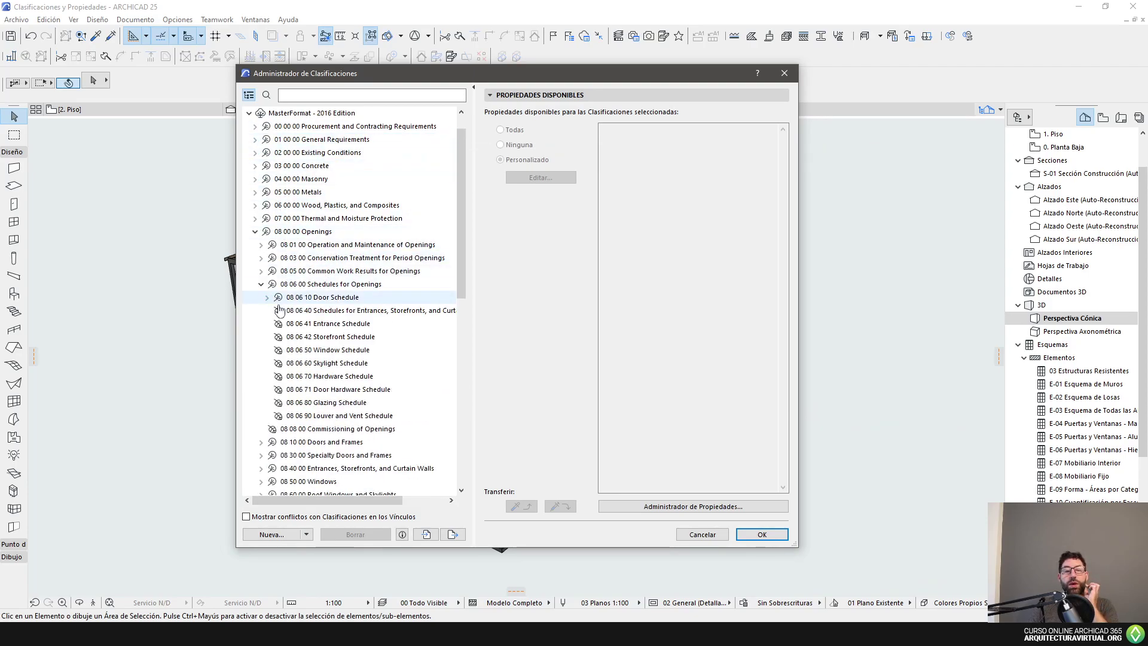
Expand 04 00 00 Masonry through 04 01 00 Maintenance of Masonry to the 04 01 20 Maintenance of Unit Masonry classes.
{"action": "left_click", "coordinate": [255, 178]}
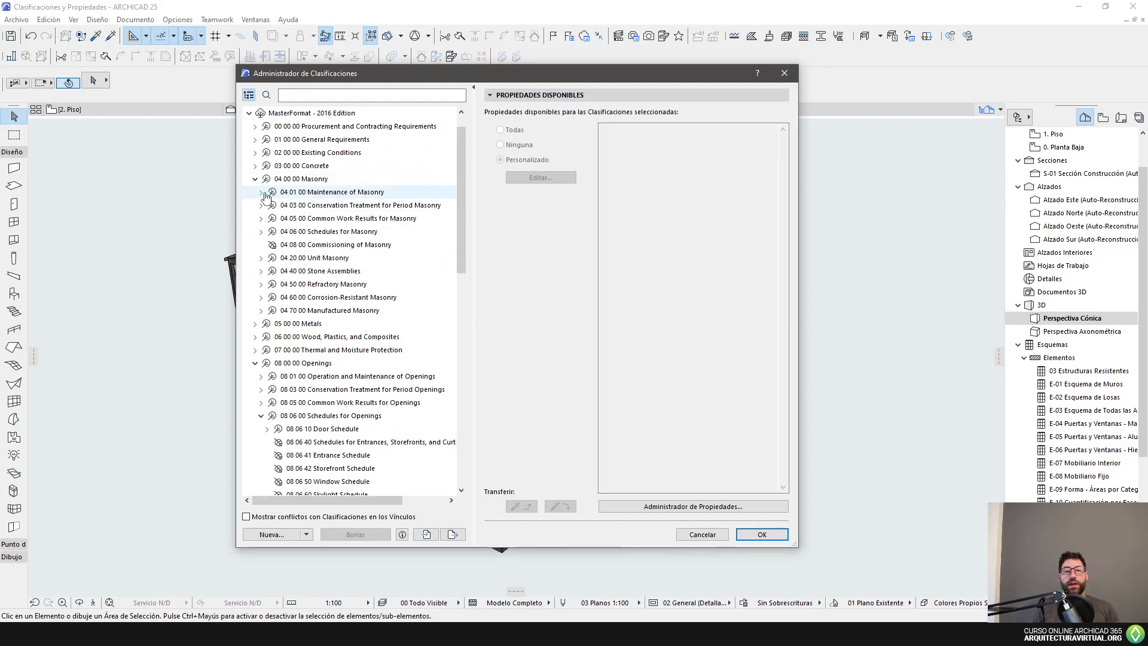
{"action": "left_click", "coordinate": [260, 192]}
{"action": "left_click", "coordinate": [266, 205]}
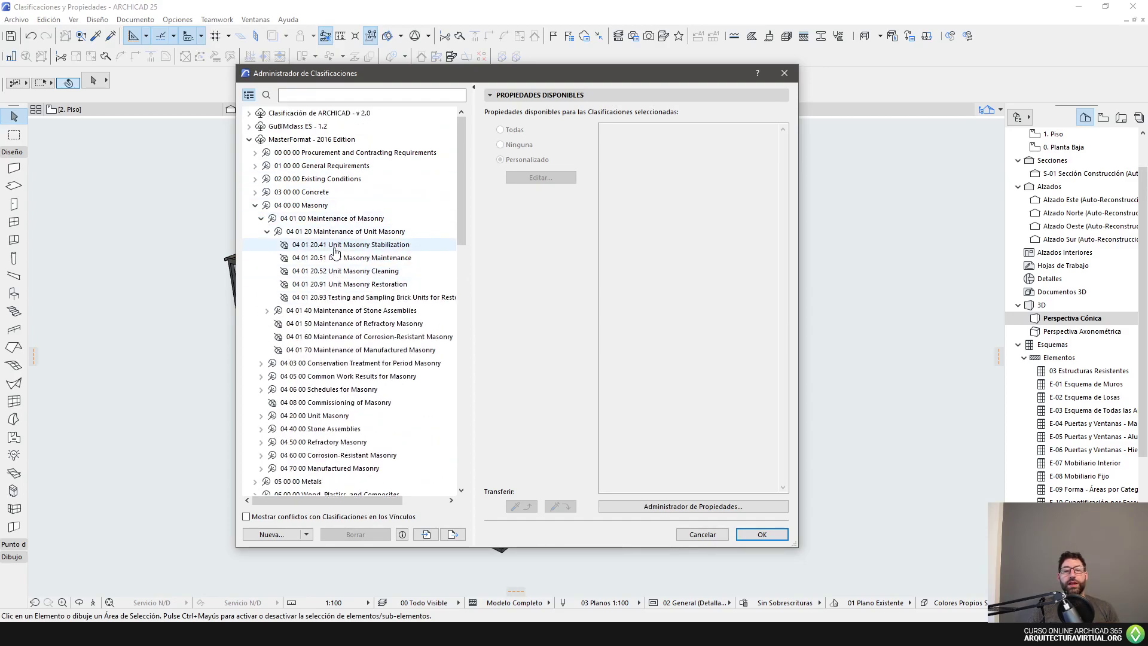
Close MasterFormat, view the GuBIMclass ES - 1.2 system definition, and show its main categories with branch 30 collapsed.
{"action": "left_click", "coordinate": [248, 140]}
{"action": "left_click", "coordinate": [250, 128]}
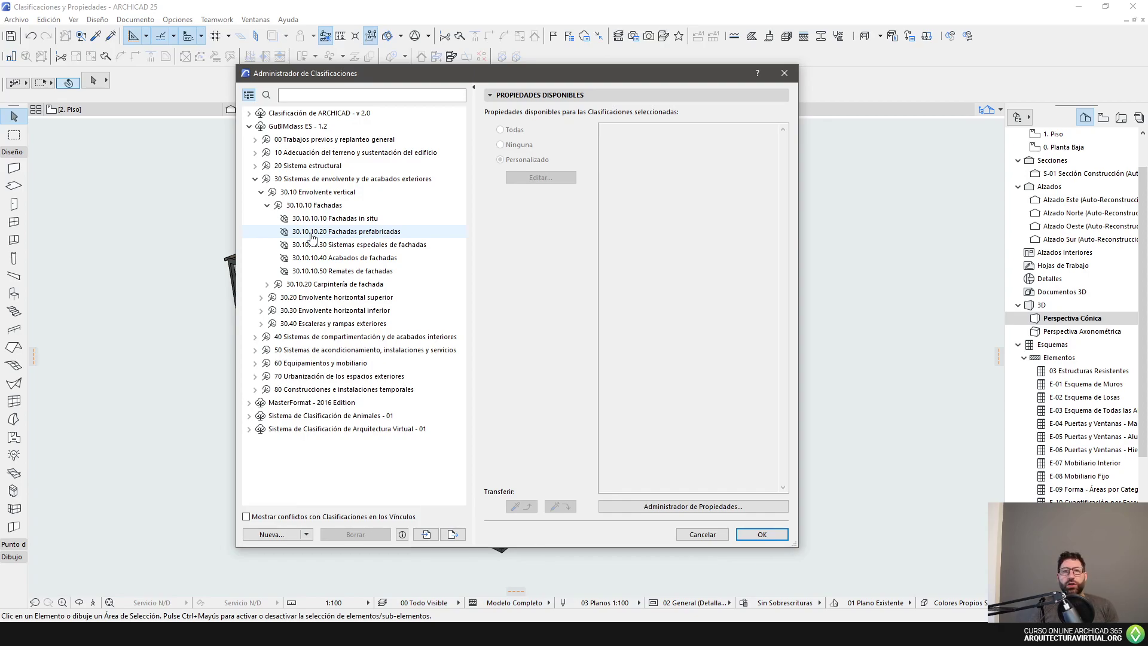
{"action": "left_click", "coordinate": [254, 179]}
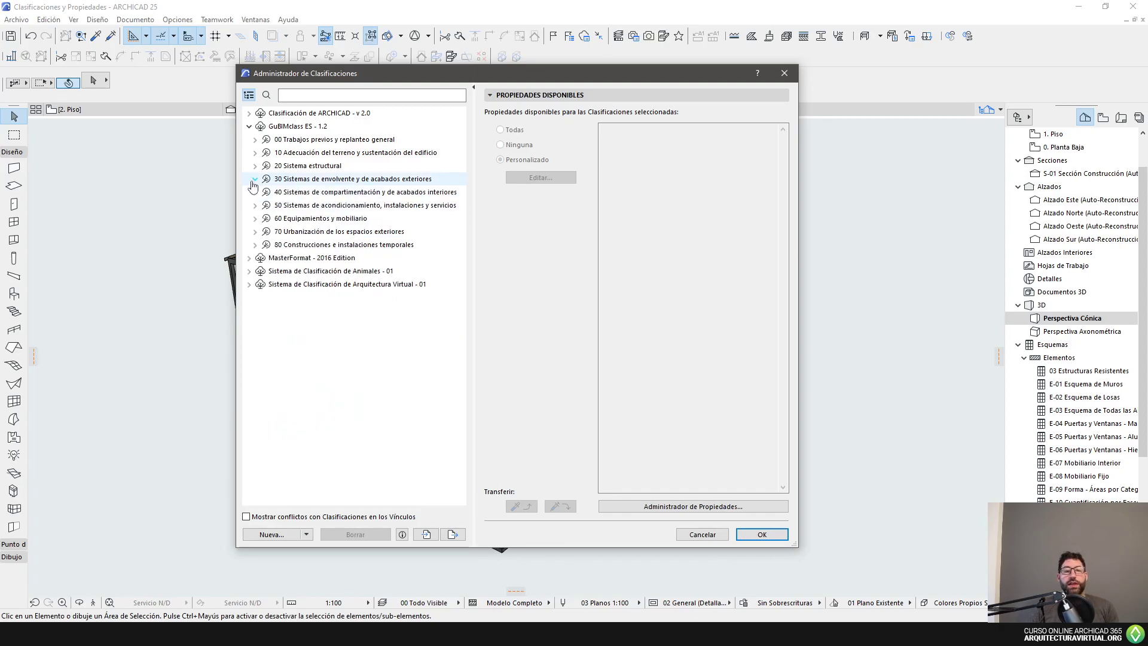
{"action": "left_click", "coordinate": [249, 126]}
{"action": "left_click", "coordinate": [311, 128]}
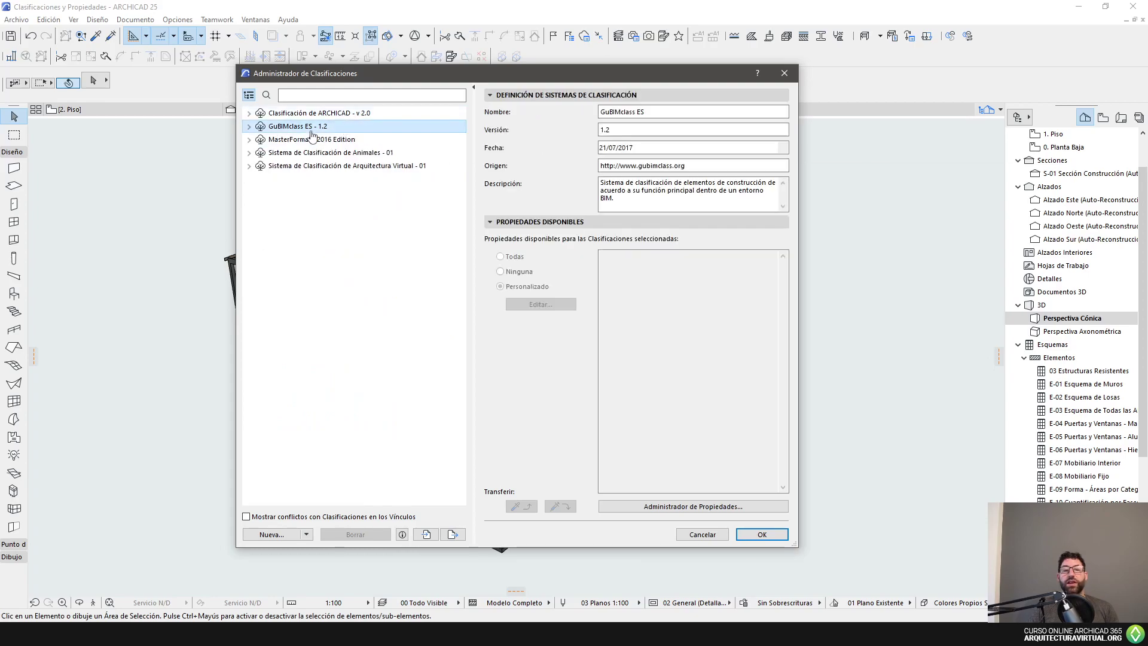
{"action": "left_click", "coordinate": [248, 126]}
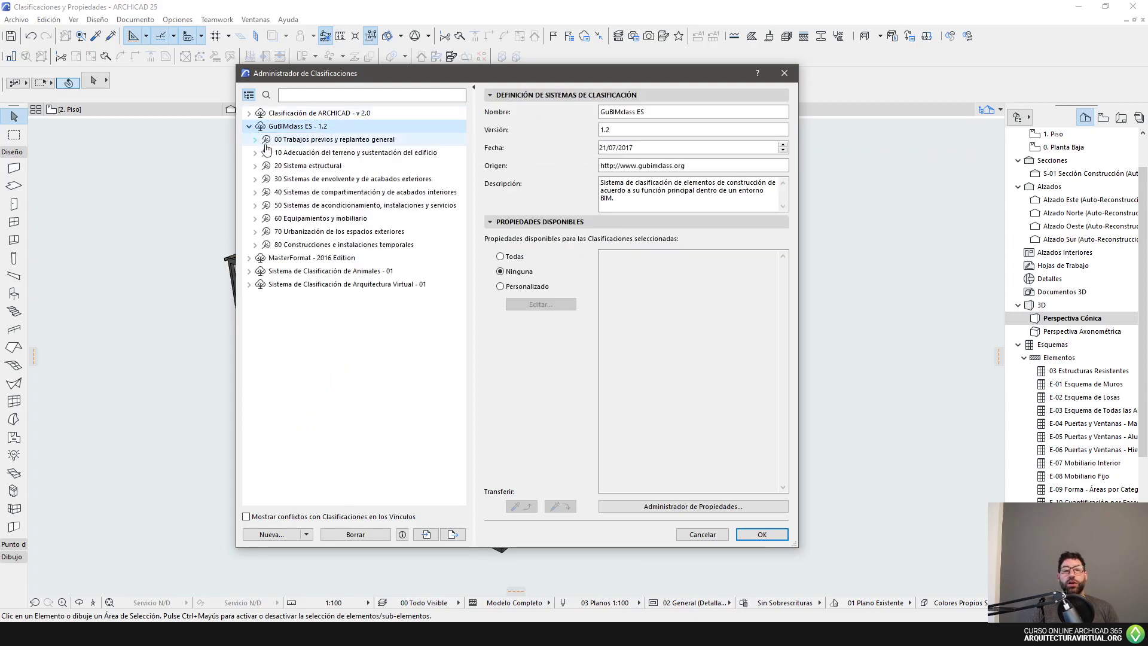
Review the subcategories of 00 Trabajos previos y replanteo general and return to the main GuBIMclass categories.
{"action": "left_click", "coordinate": [256, 140]}
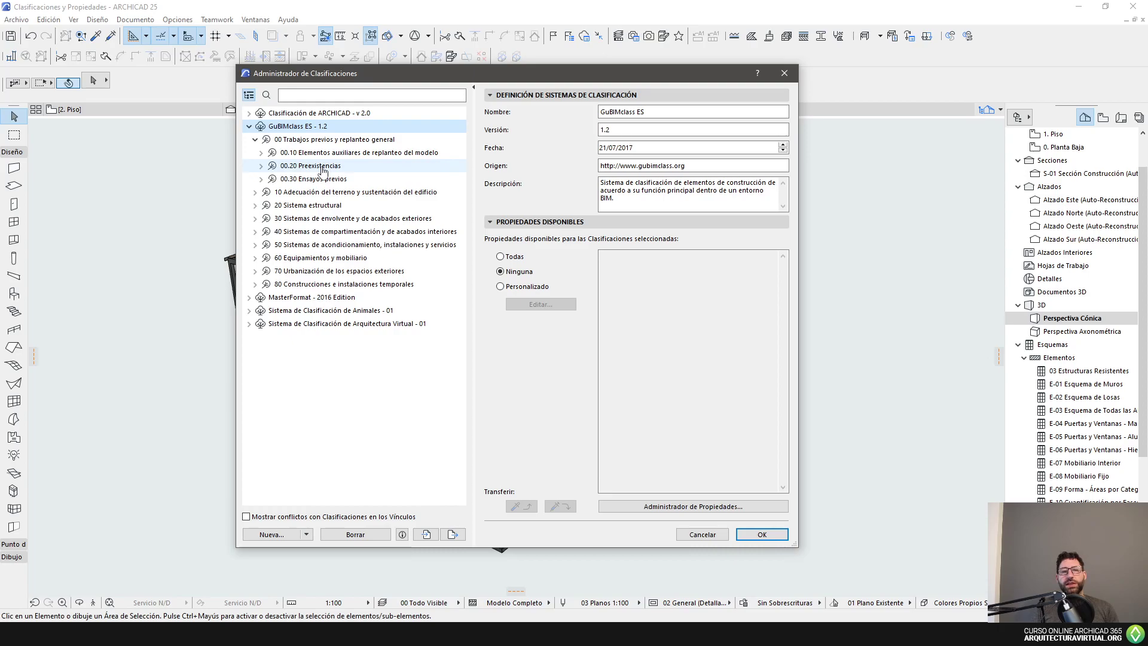
{"action": "left_click", "coordinate": [256, 139]}
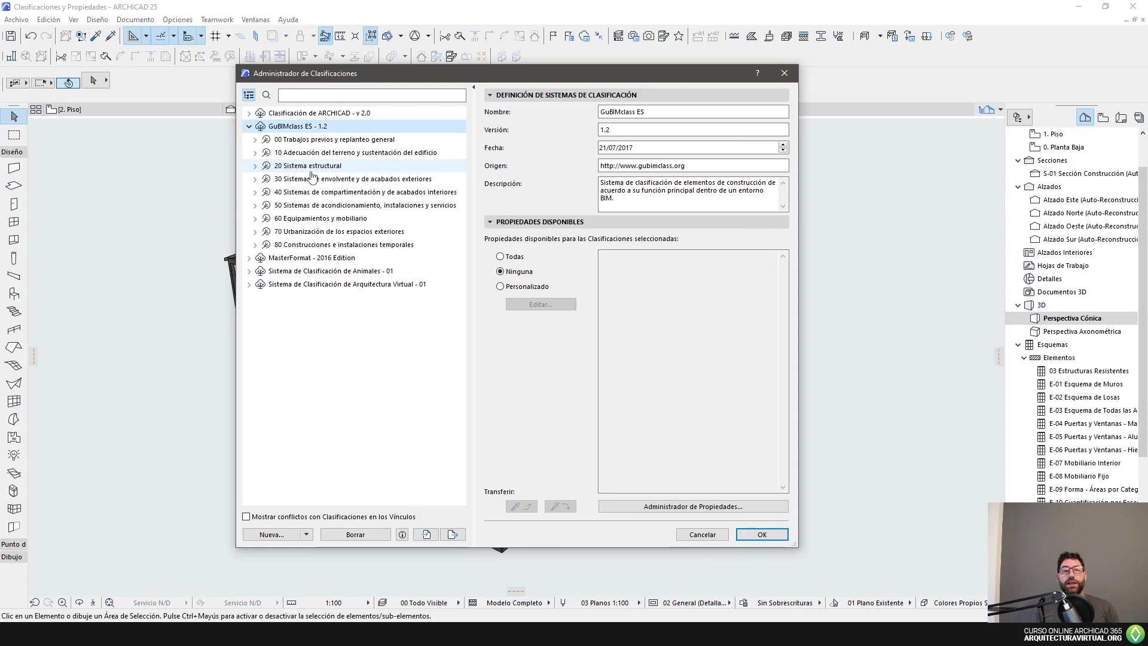
{"action": "left_click", "coordinate": [250, 128]}
{"action": "left_click", "coordinate": [249, 127]}
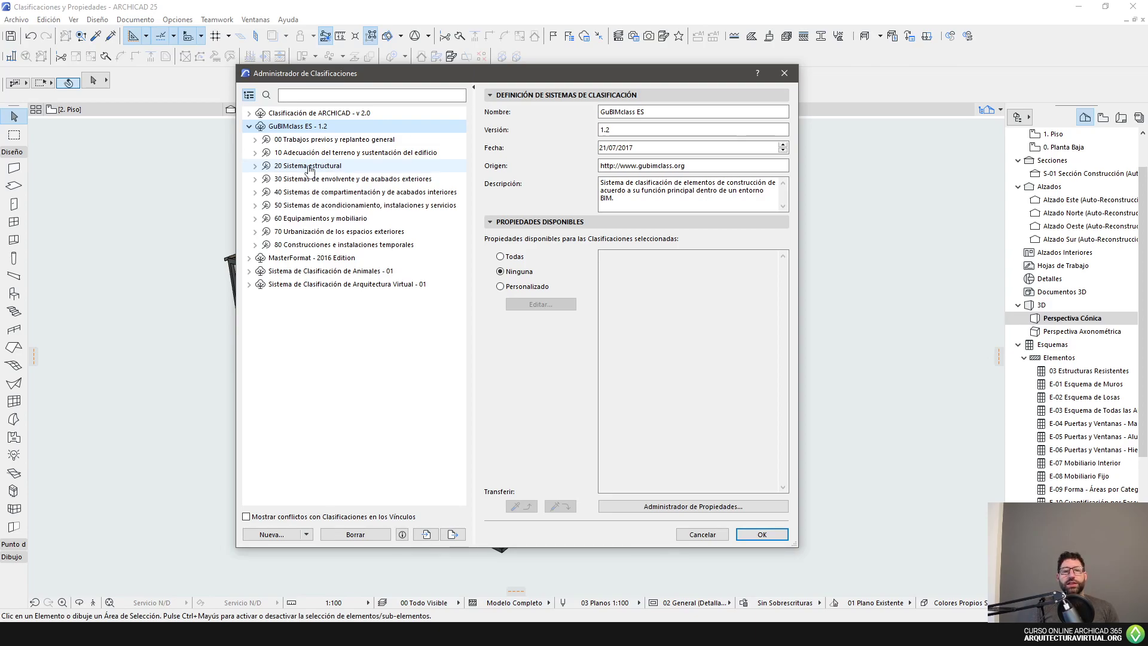
{"action": "left_click", "coordinate": [249, 126]}
{"action": "left_click", "coordinate": [249, 127]}
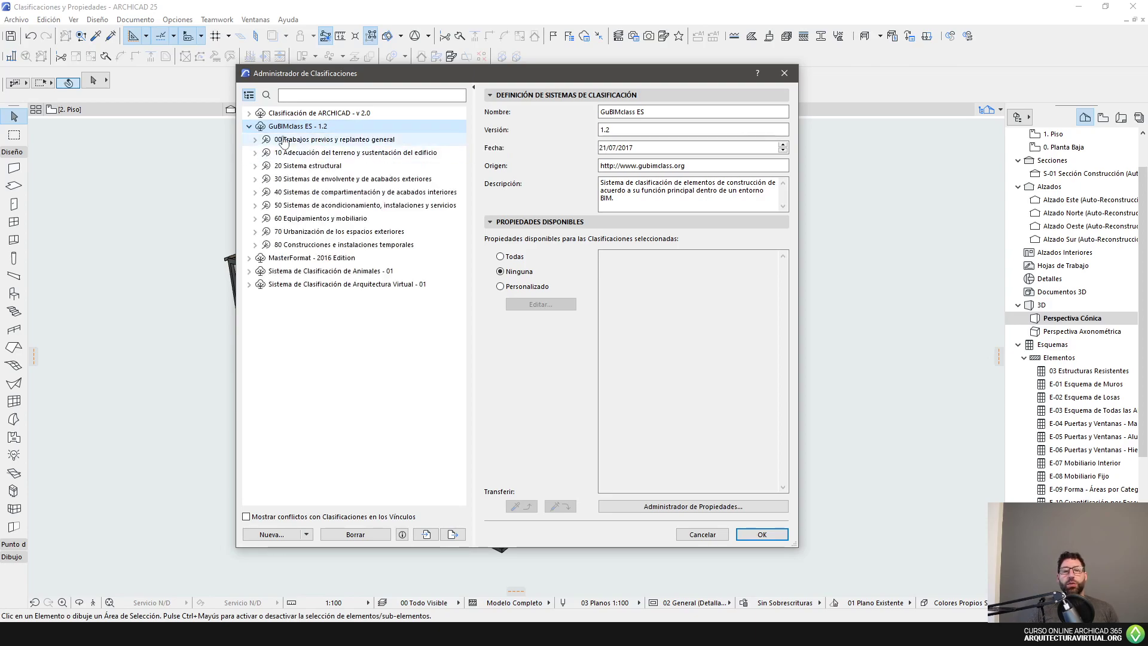
Examine the classes under 00.10 Elementos auxiliares de replanteo del modelo, then collapse branches 00.10 and 00 again.
{"action": "left_click", "coordinate": [255, 140]}
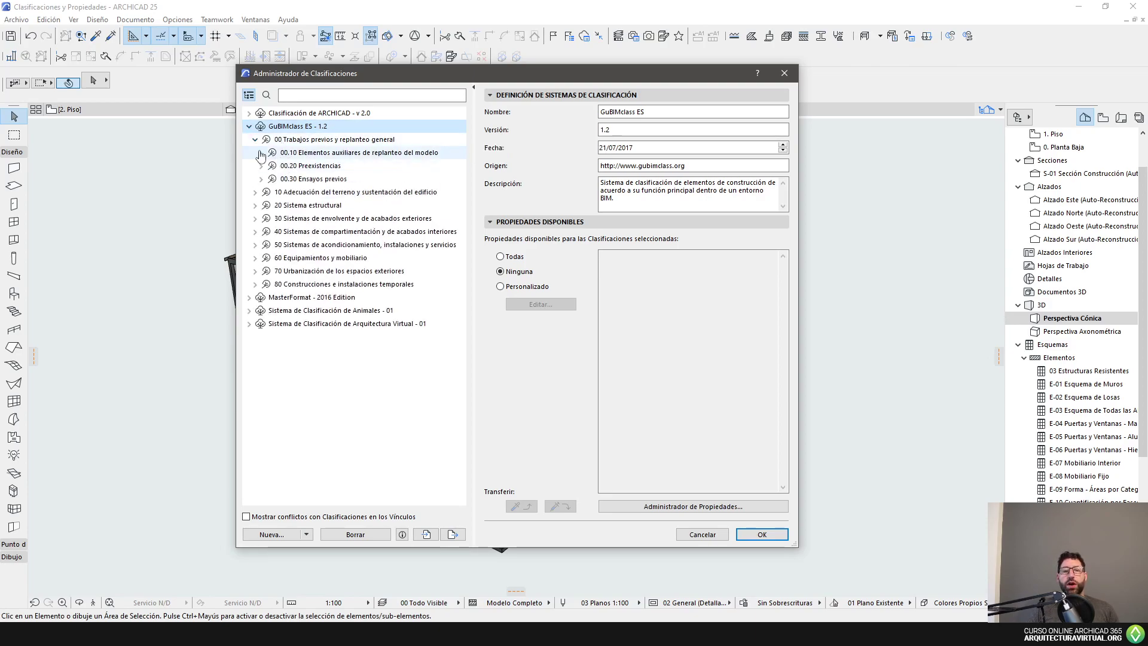
{"action": "left_click", "coordinate": [261, 153]}
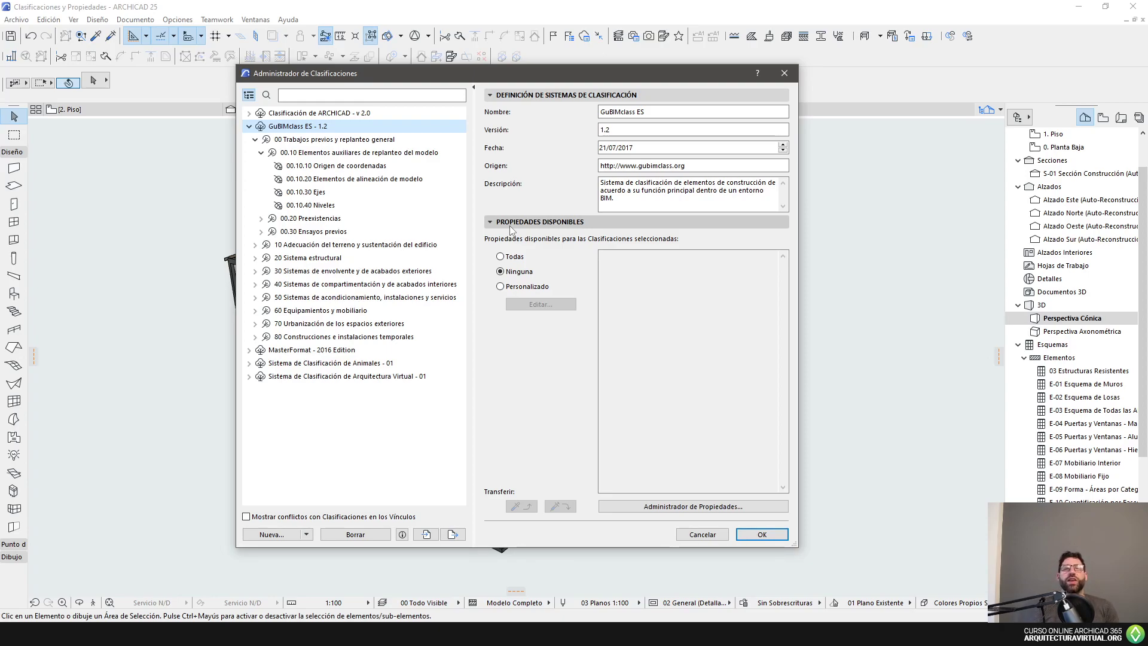
{"action": "left_click", "coordinate": [249, 126]}
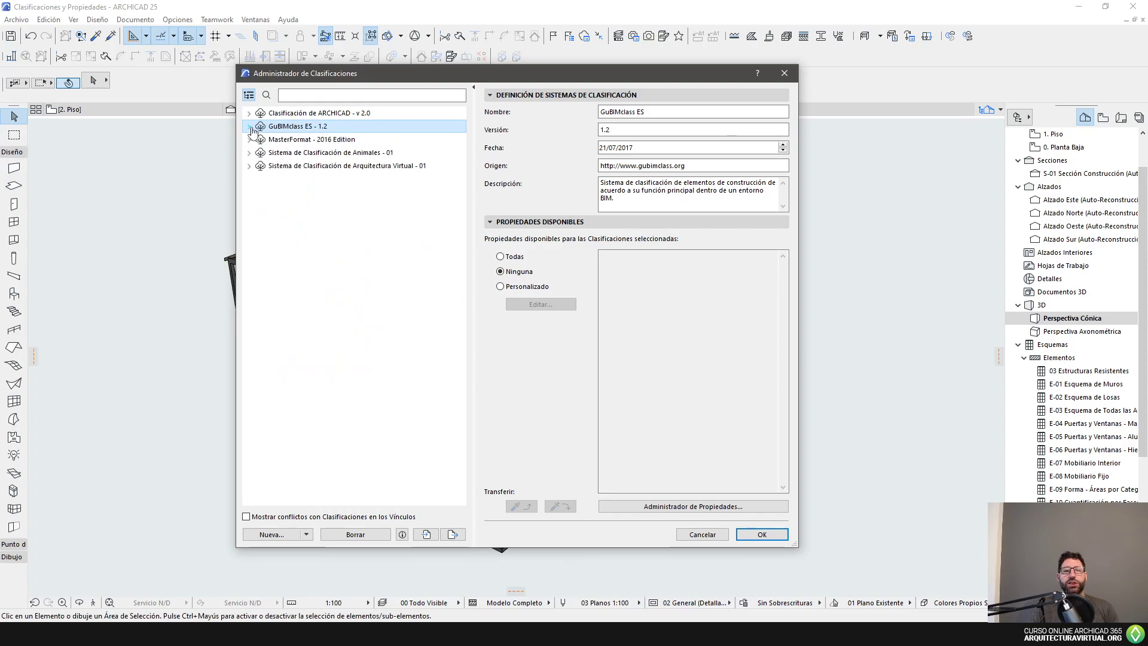
{"action": "left_click", "coordinate": [249, 126]}
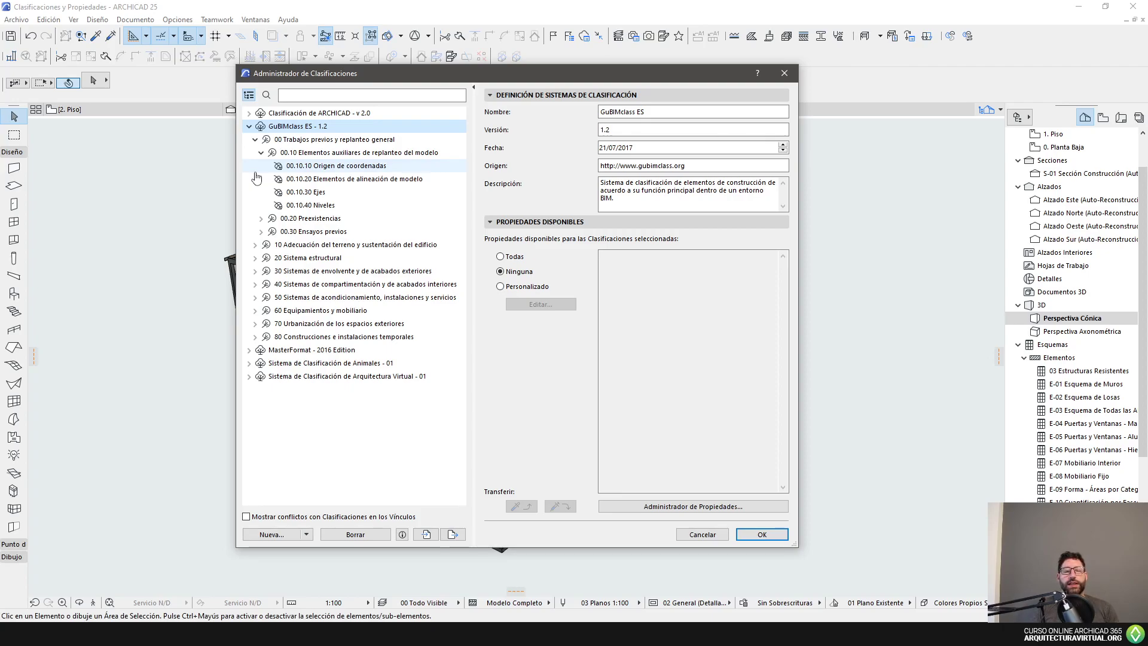
{"action": "left_click", "coordinate": [261, 153]}
{"action": "left_click", "coordinate": [255, 139]}
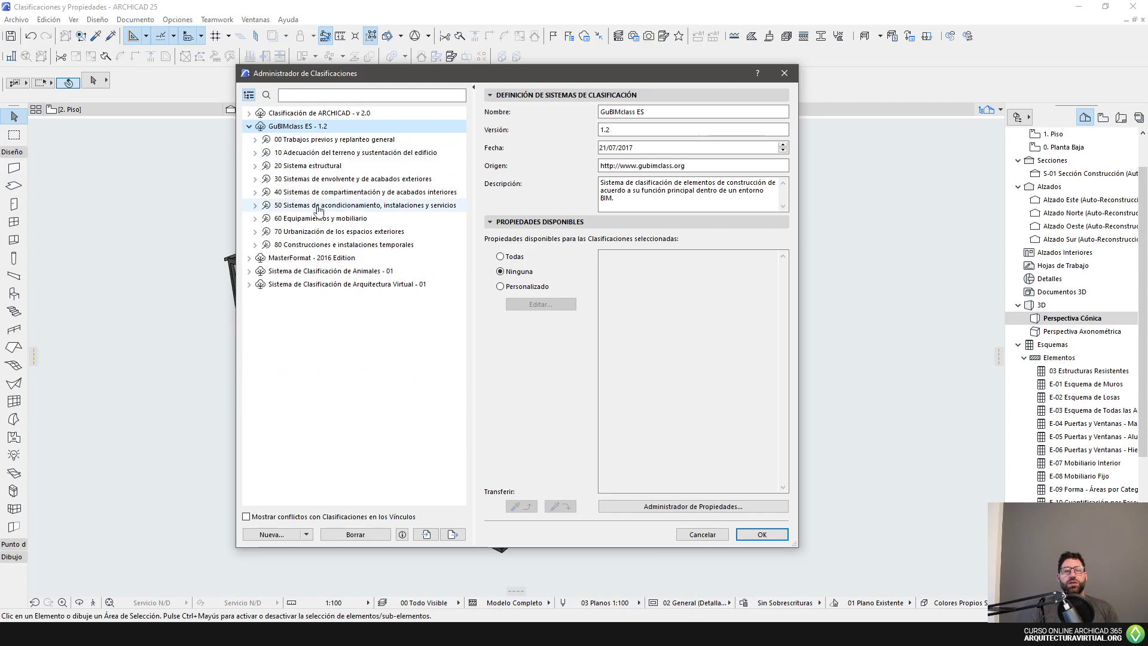